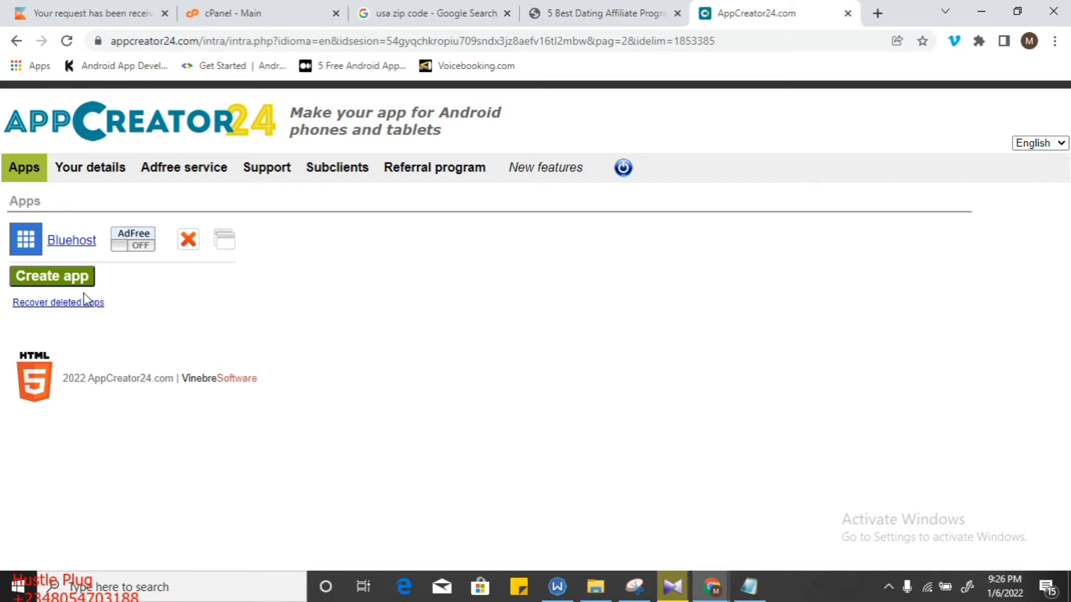
Step: Start creating a new app and name it Crush Dating
click(72, 277)
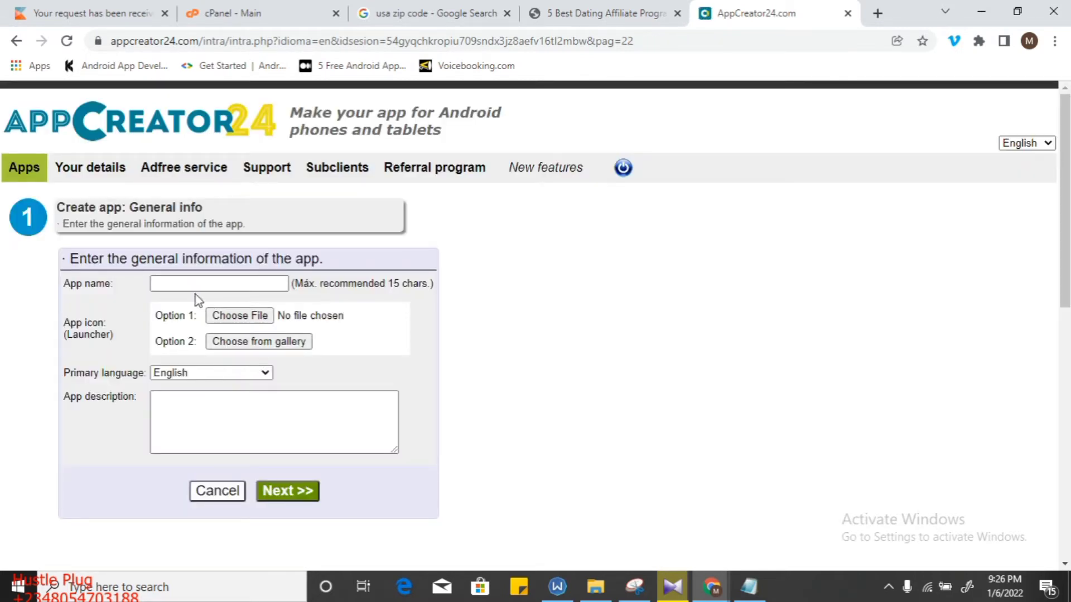
click(198, 288)
click(198, 288)
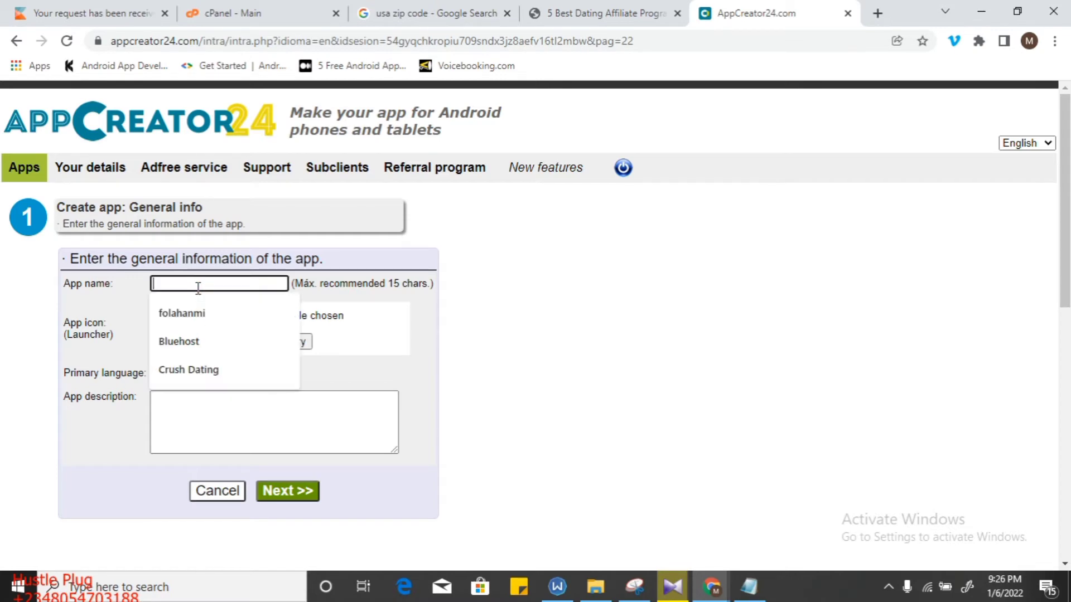
click(199, 370)
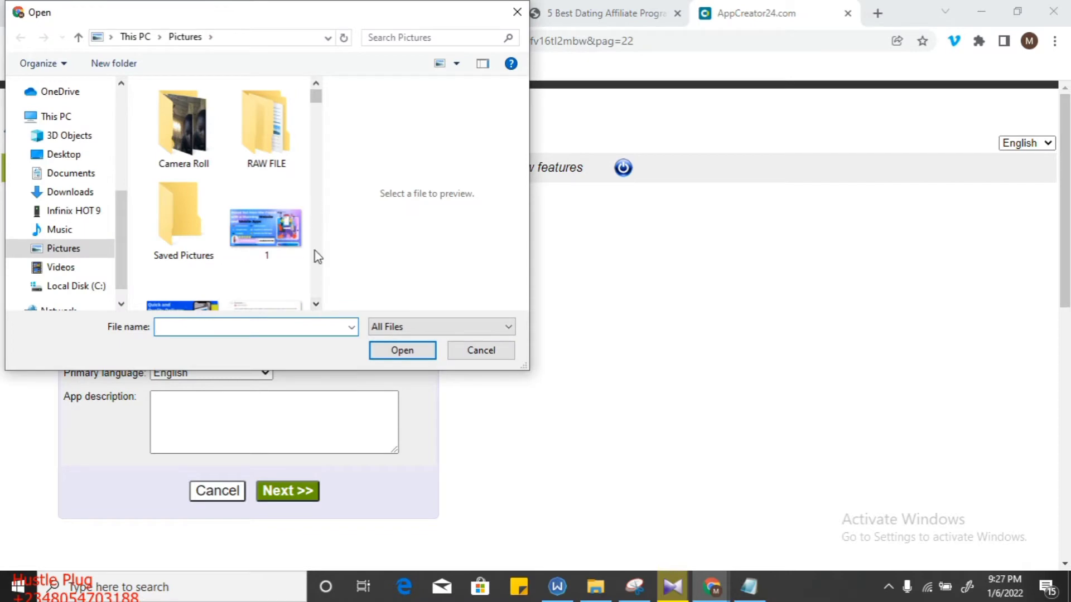
Step: Look through the Pictures folder for an app icon and preview the white-background Crush logo files
click(316, 304)
click(316, 304)
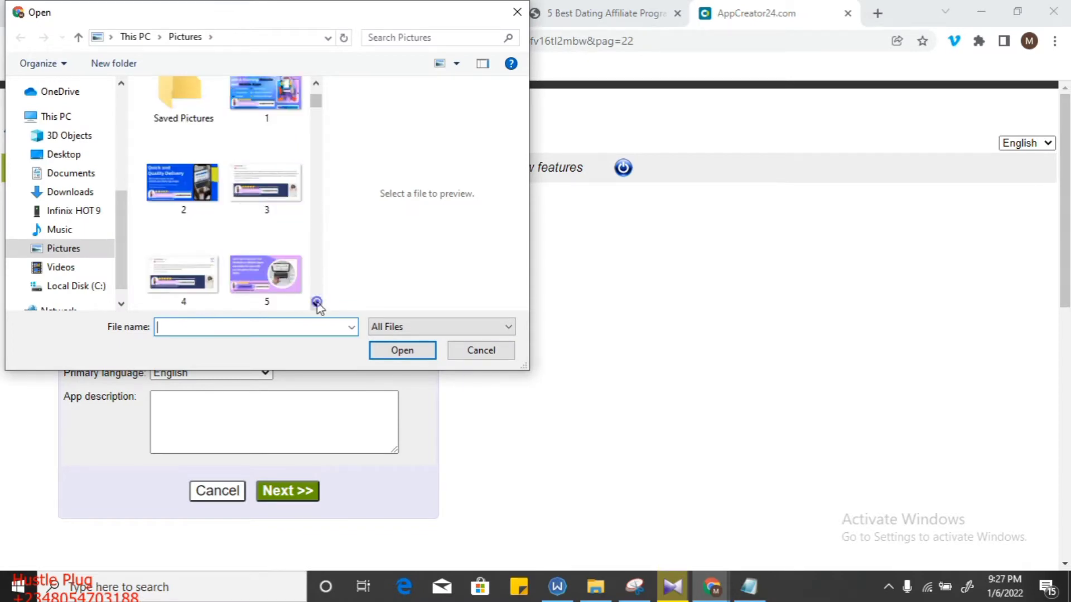
click(316, 304)
click(316, 303)
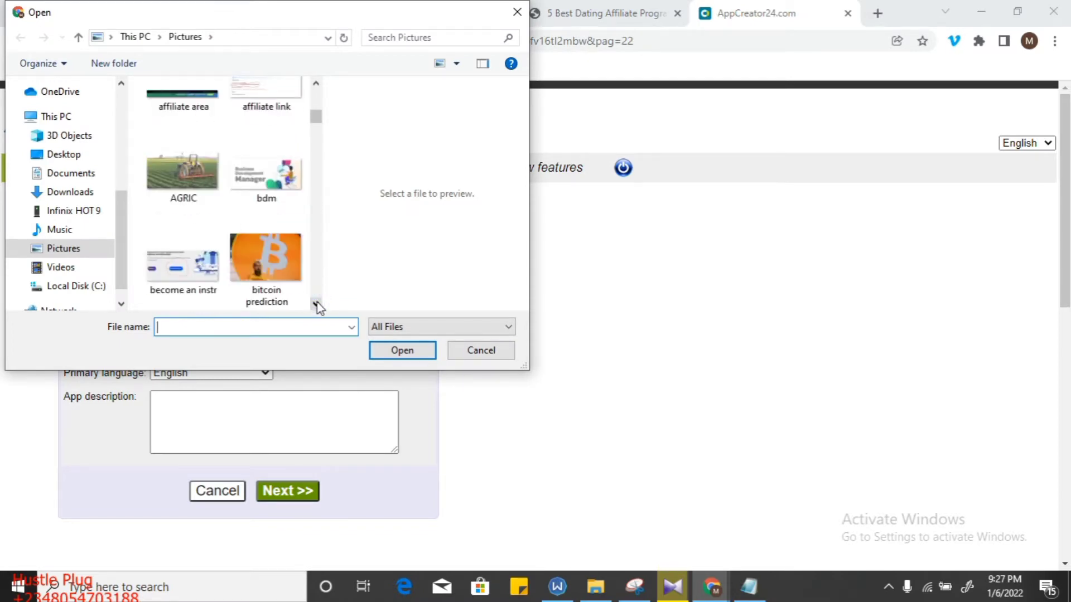
click(316, 304)
click(316, 303)
click(316, 303)
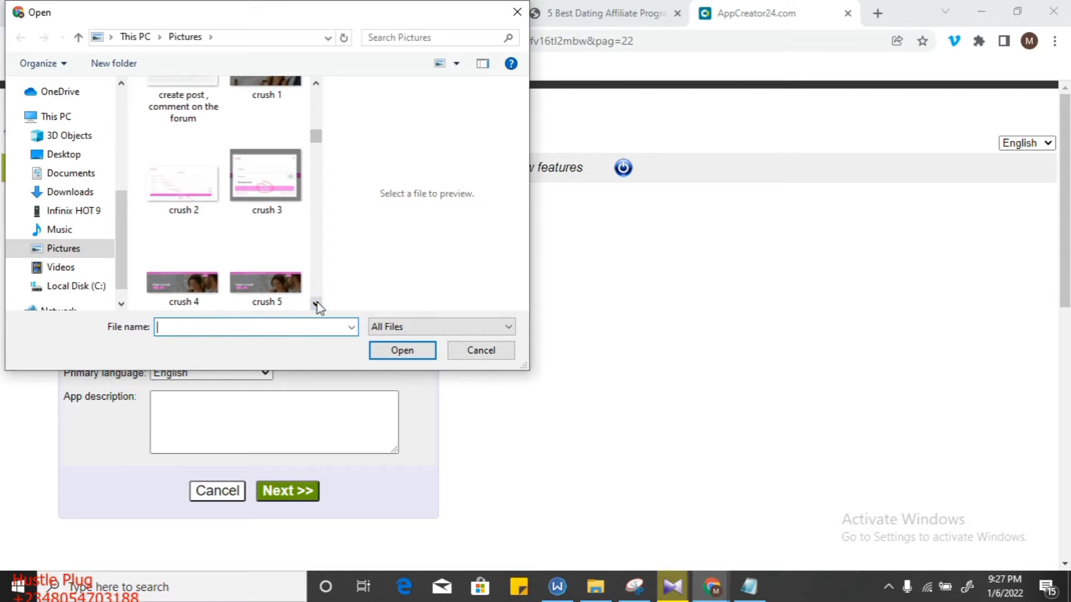
click(316, 303)
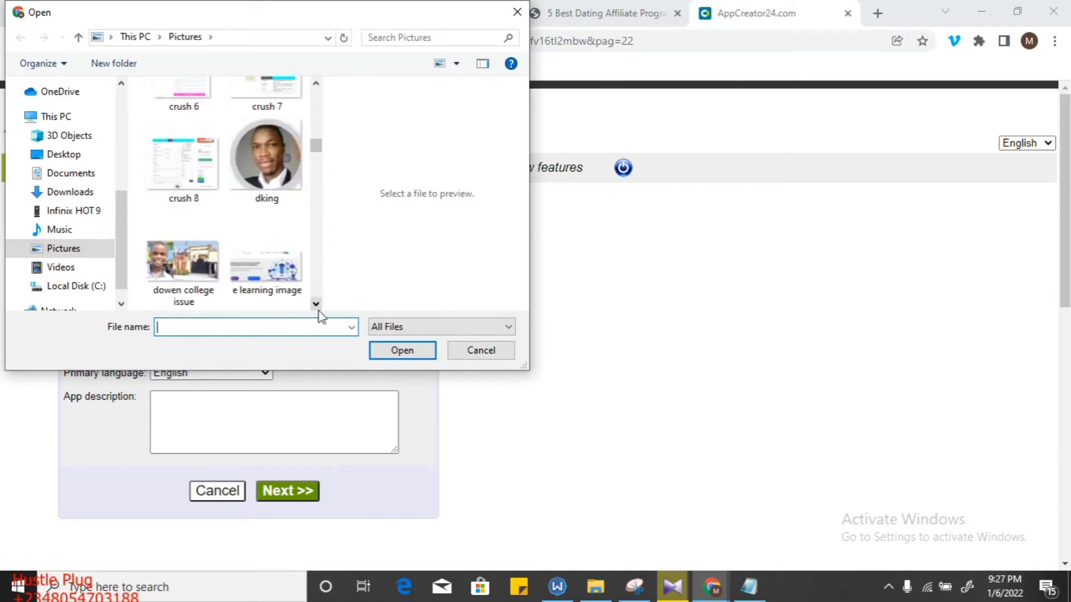
click(316, 304)
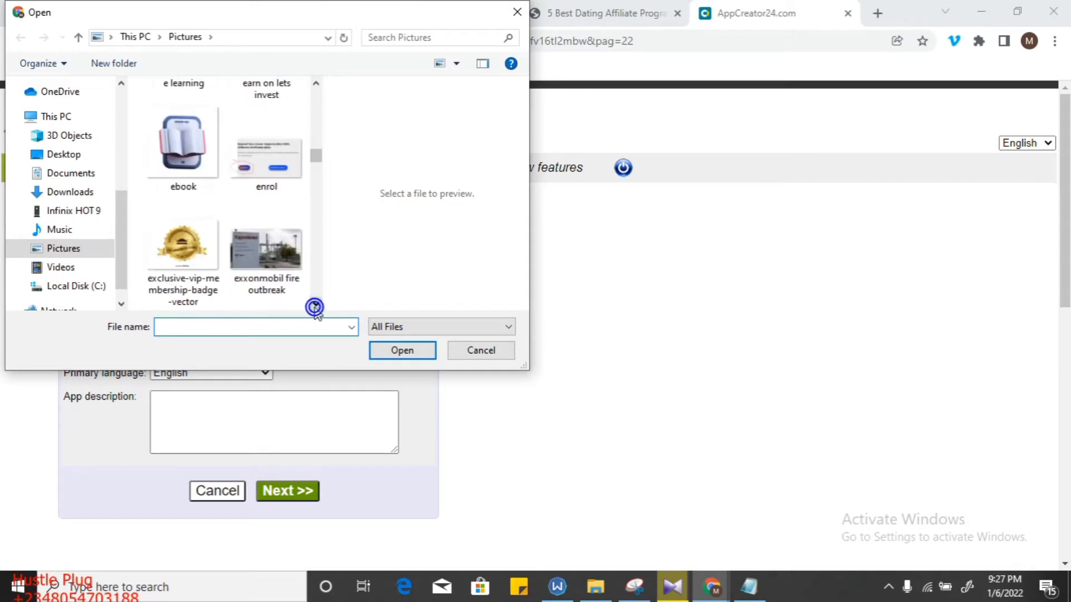
click(316, 304)
click(316, 303)
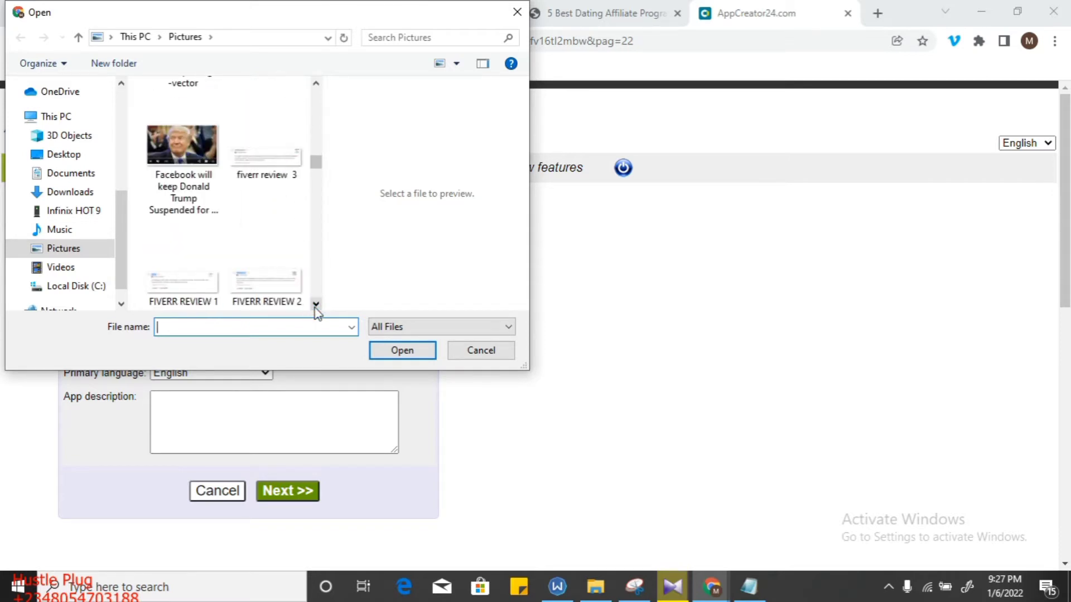
click(316, 304)
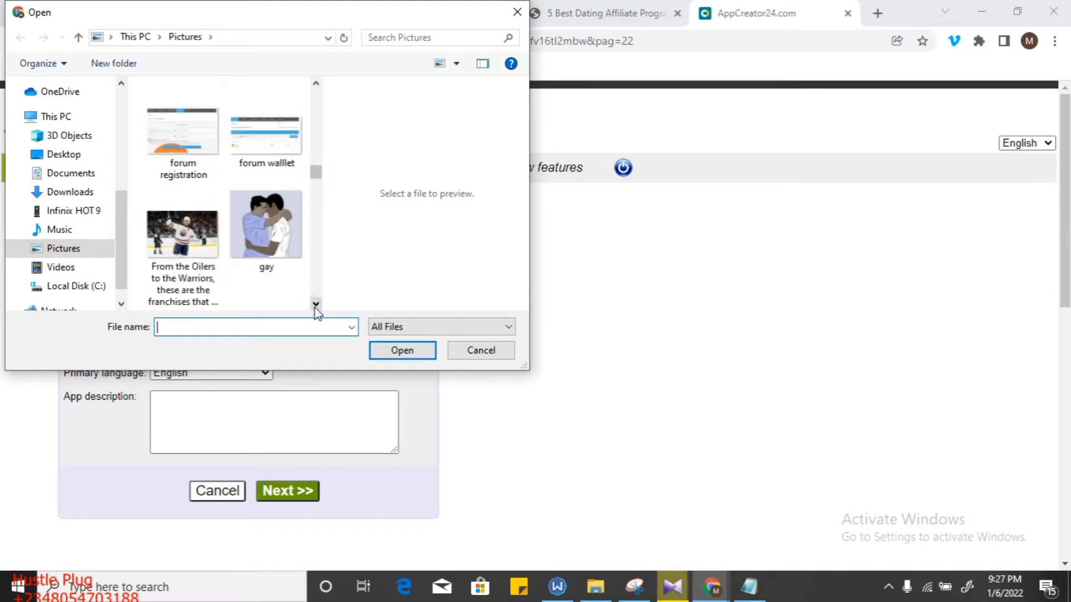
click(316, 304)
click(315, 305)
right_click(315, 306)
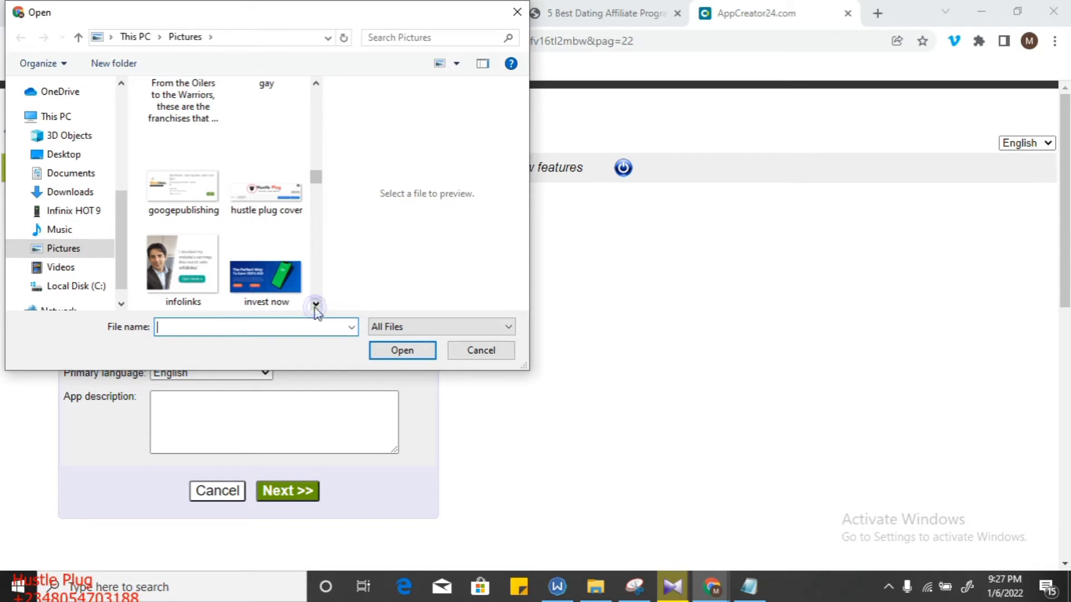
click(315, 307)
click(316, 304)
right_click(315, 307)
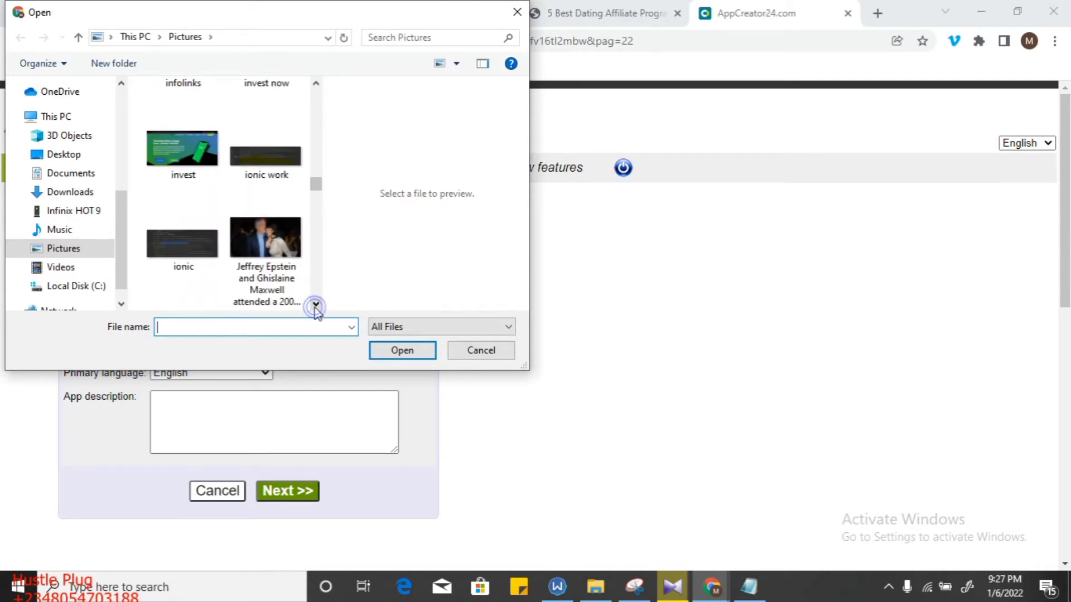
click(315, 307)
click(316, 305)
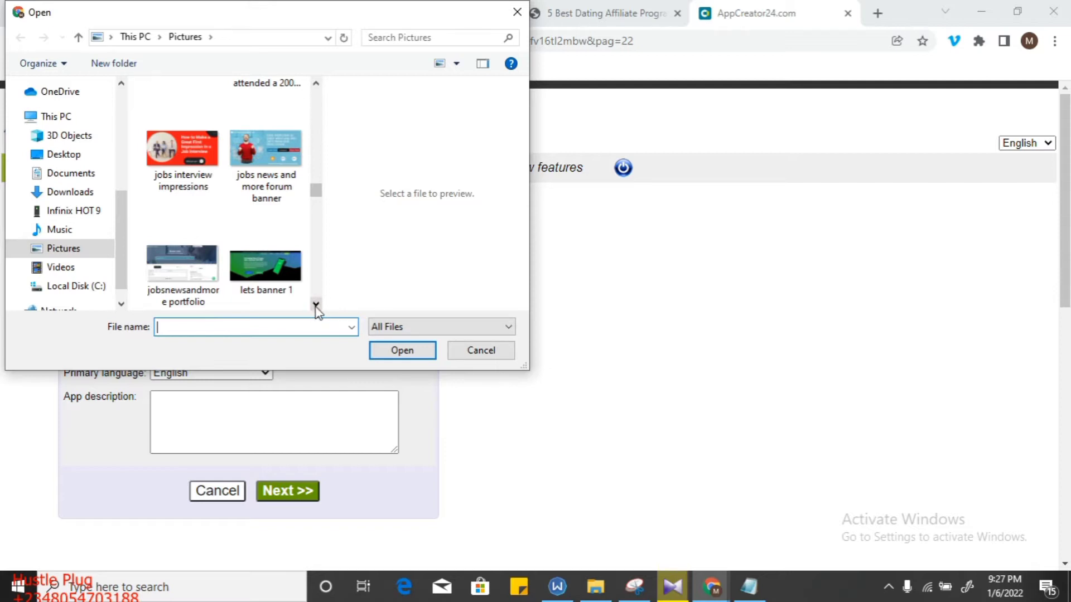
click(316, 304)
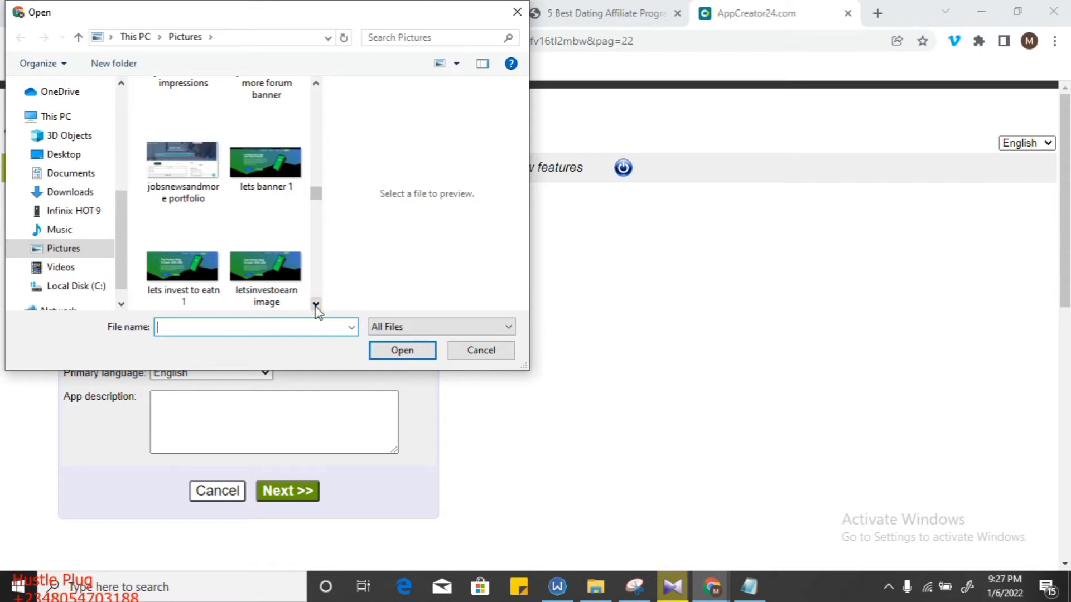
click(316, 304)
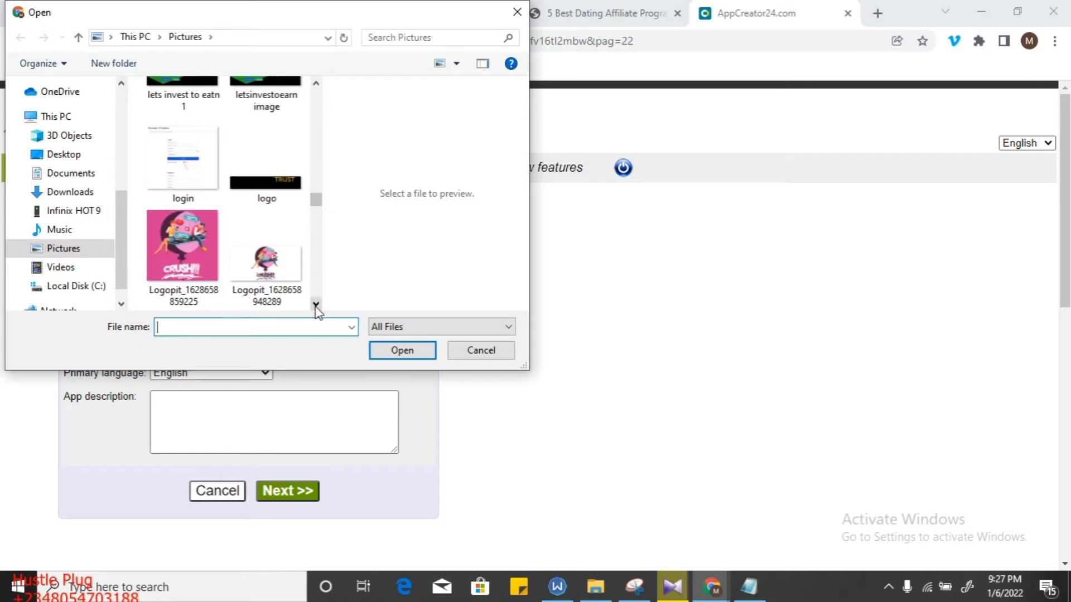
click(315, 304)
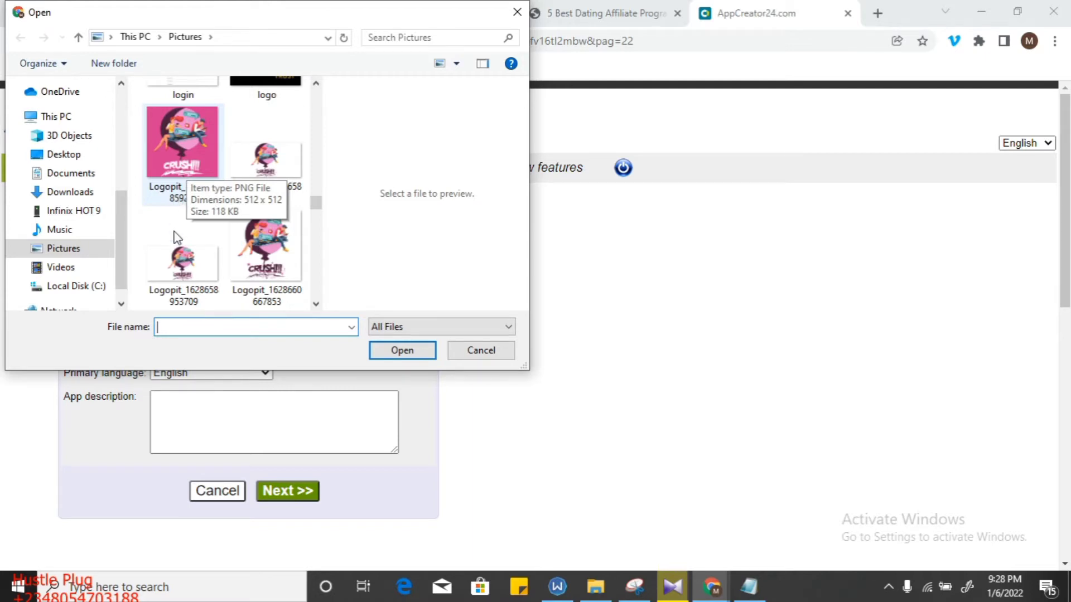
click(177, 278)
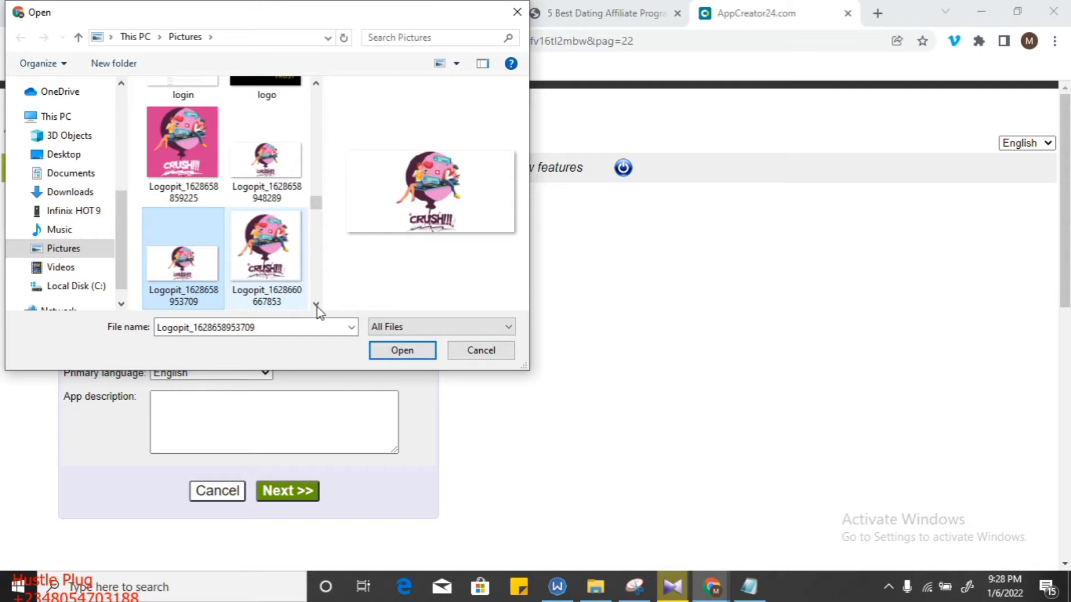
key(Right)
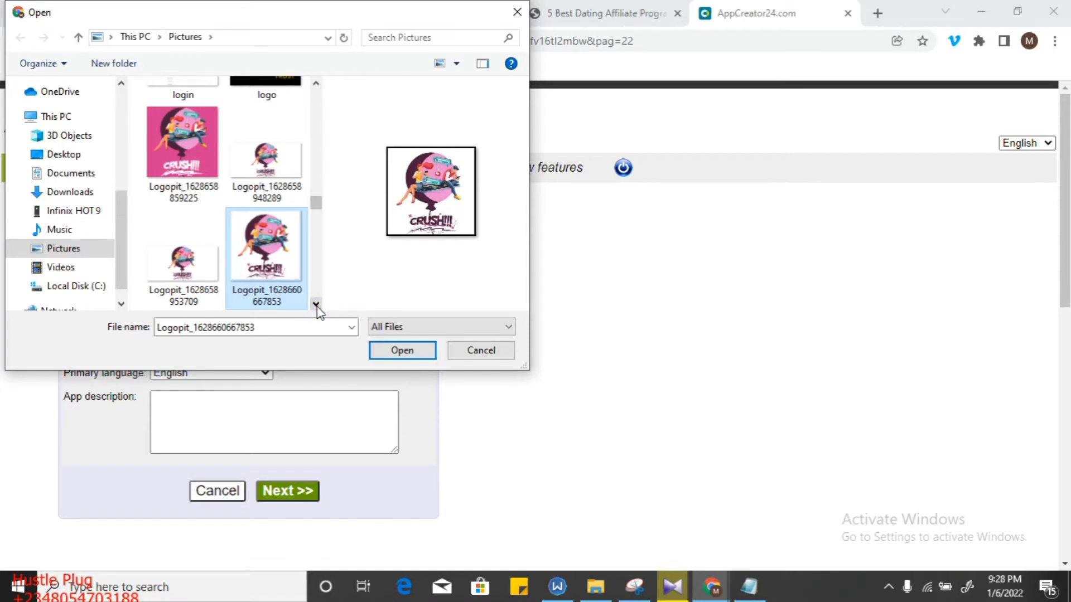
Step: Preview the dating app screenshots stored after the logos in the Pictures folder
click(316, 305)
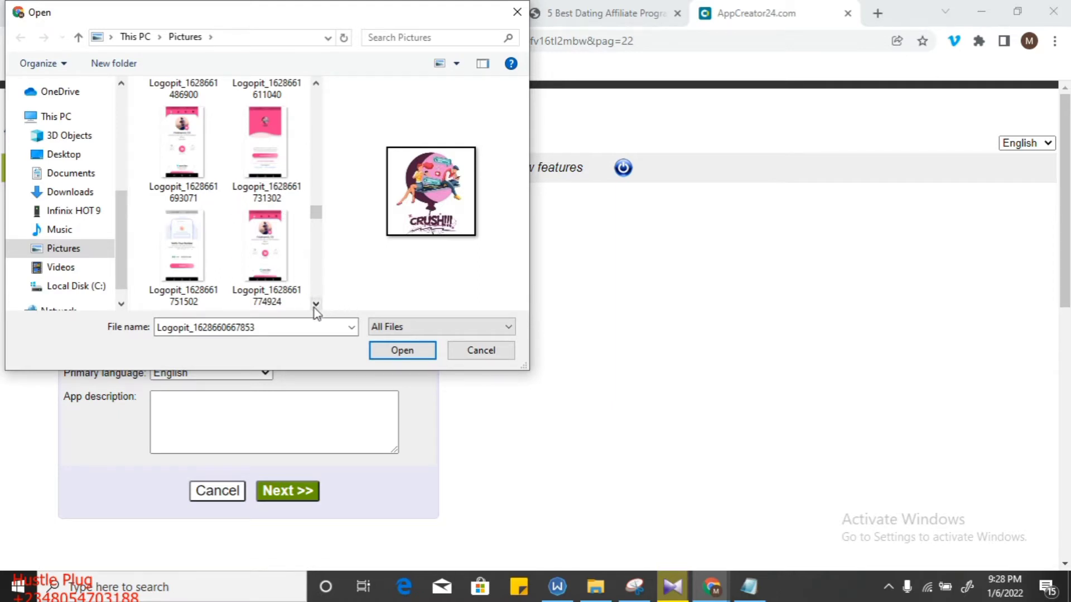
click(315, 304)
click(315, 304)
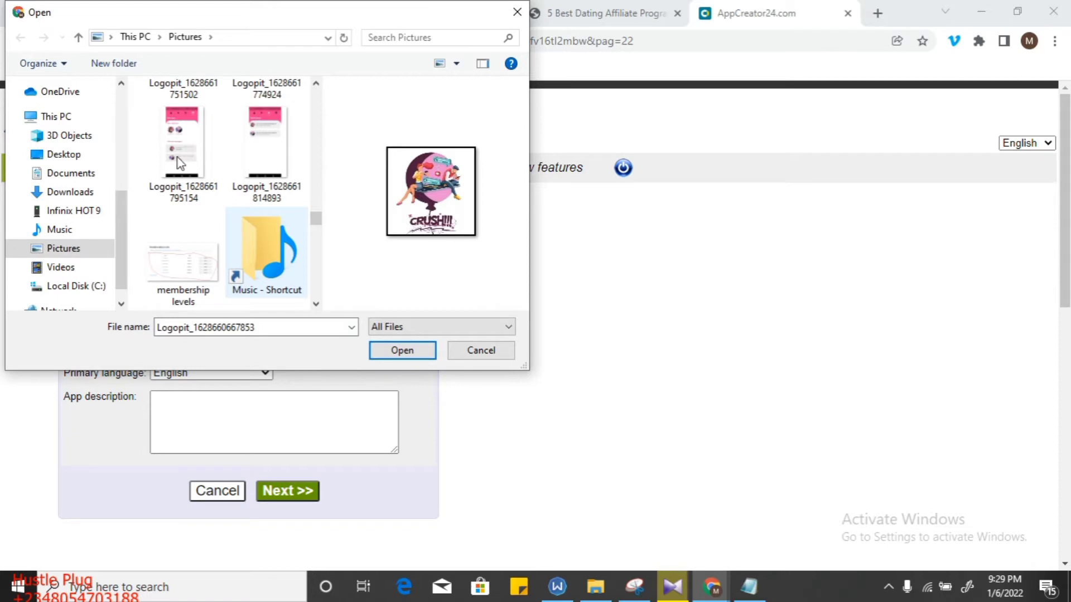
click(317, 85)
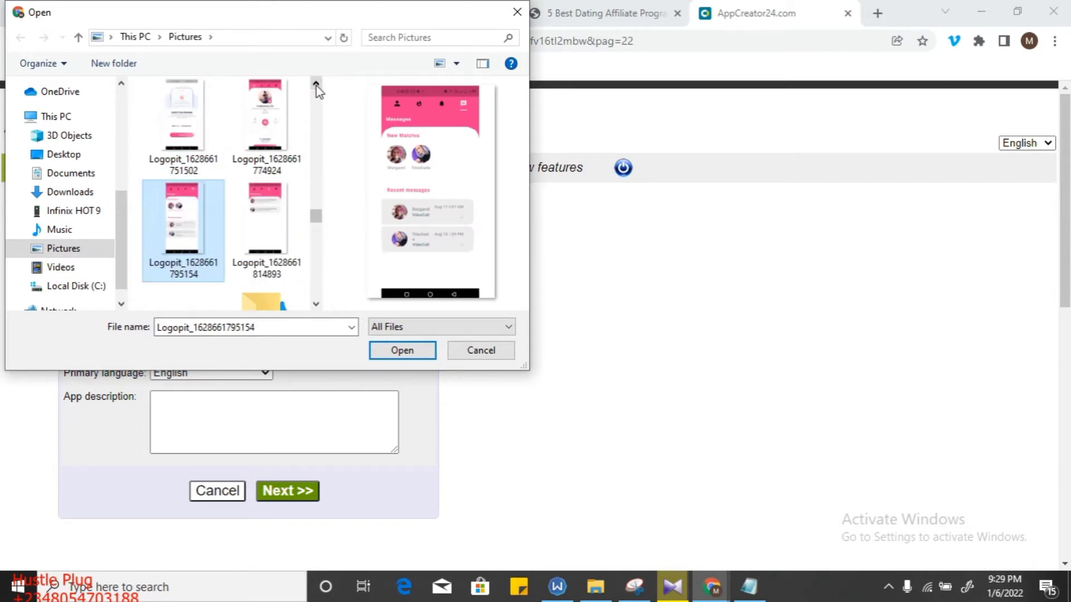
click(273, 115)
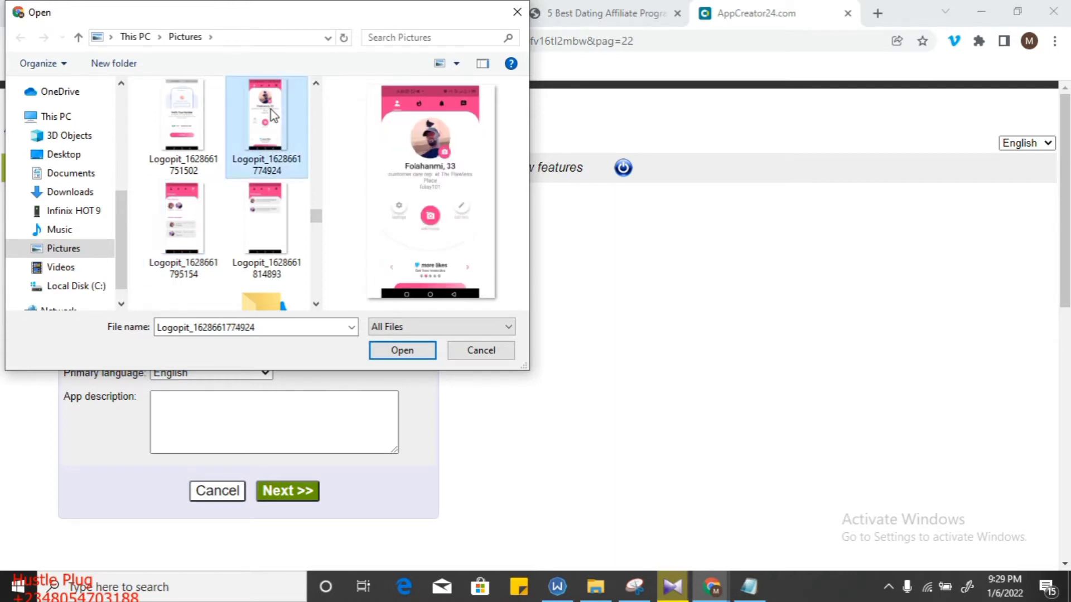
click(185, 129)
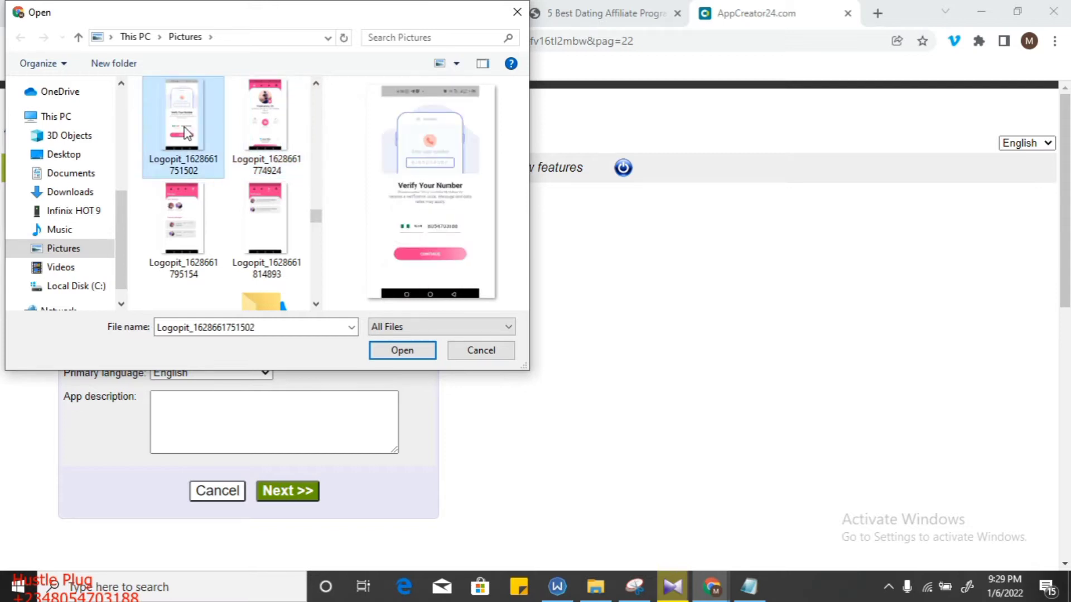
click(315, 84)
click(315, 83)
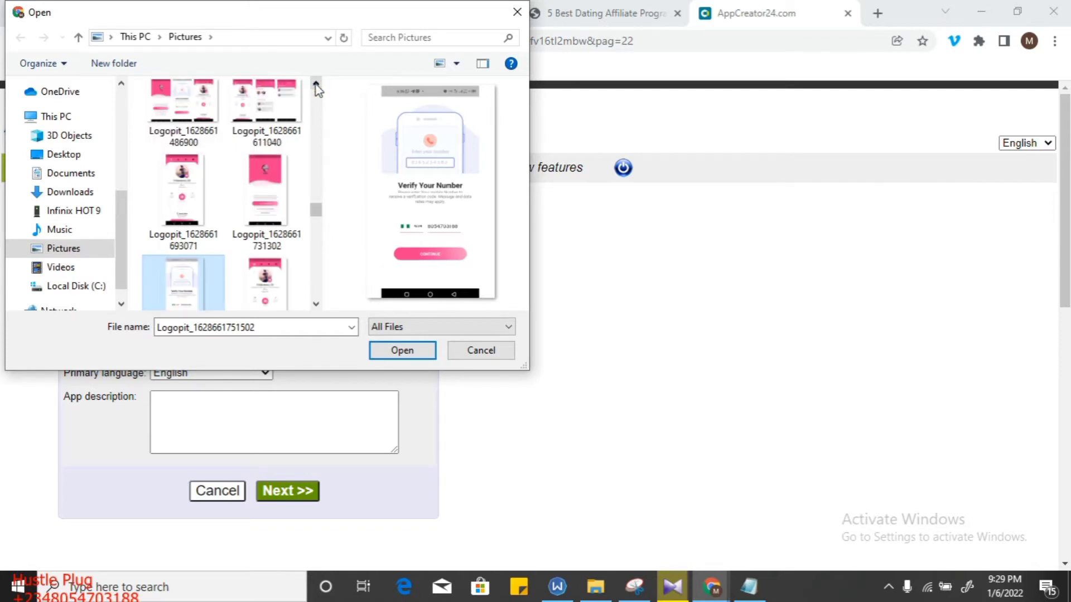
click(256, 188)
click(299, 187)
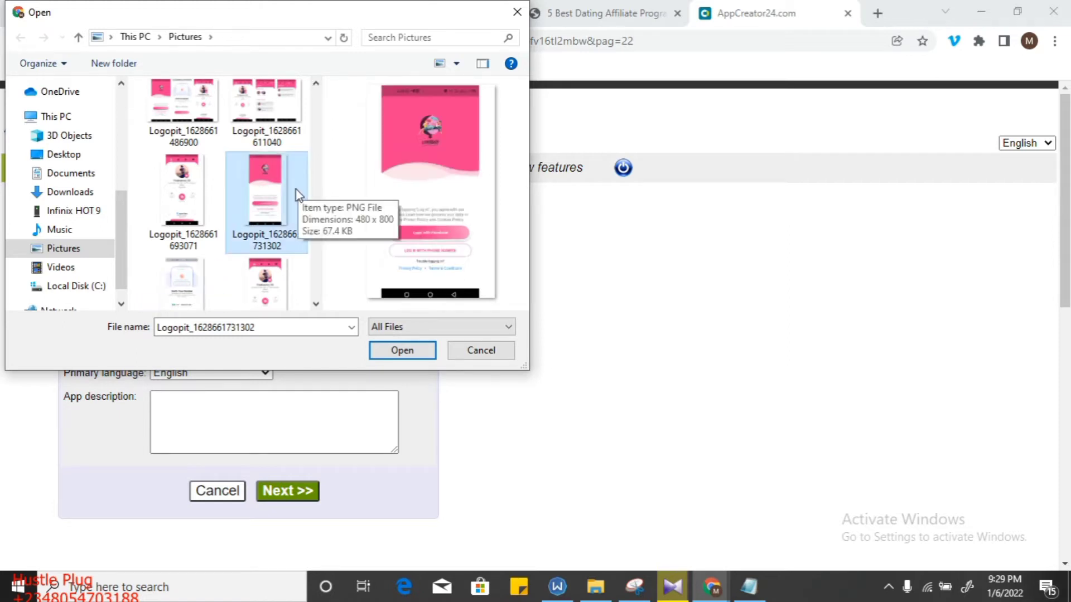
Step: Choose the square Crush logo Logopit_1628660667853.png as the app icon
click(315, 86)
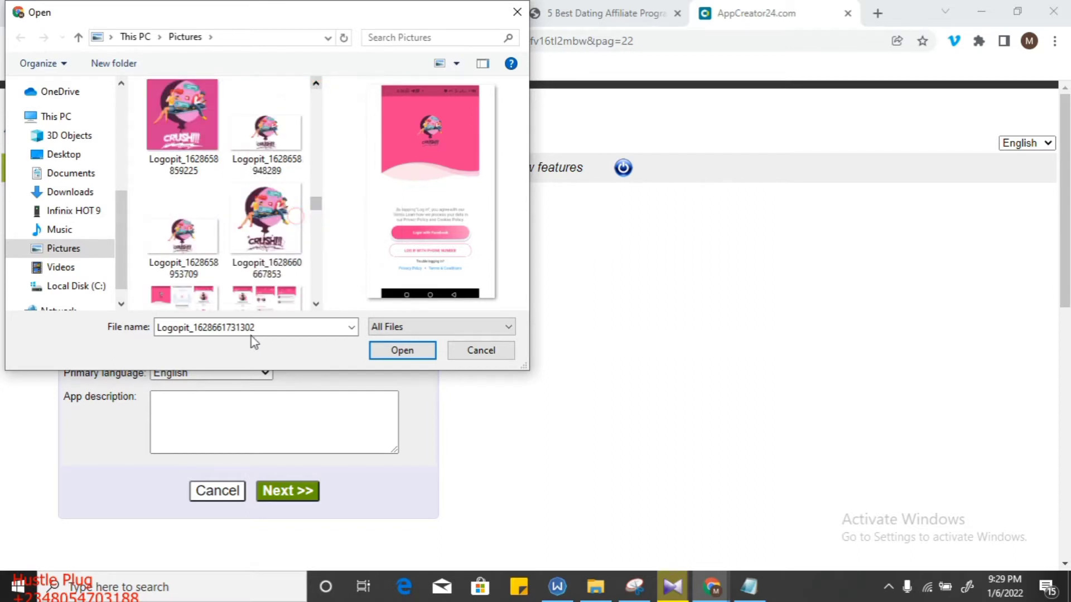
click(401, 351)
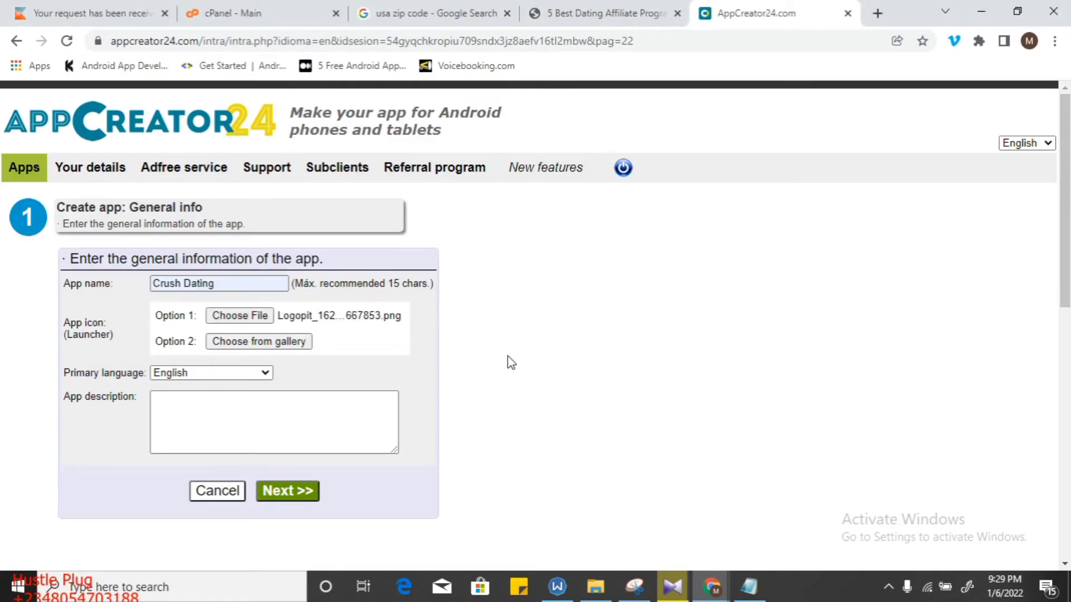
Step: Enter "dating app" as the app description and continue to the style selection
click(273, 413)
click(274, 411)
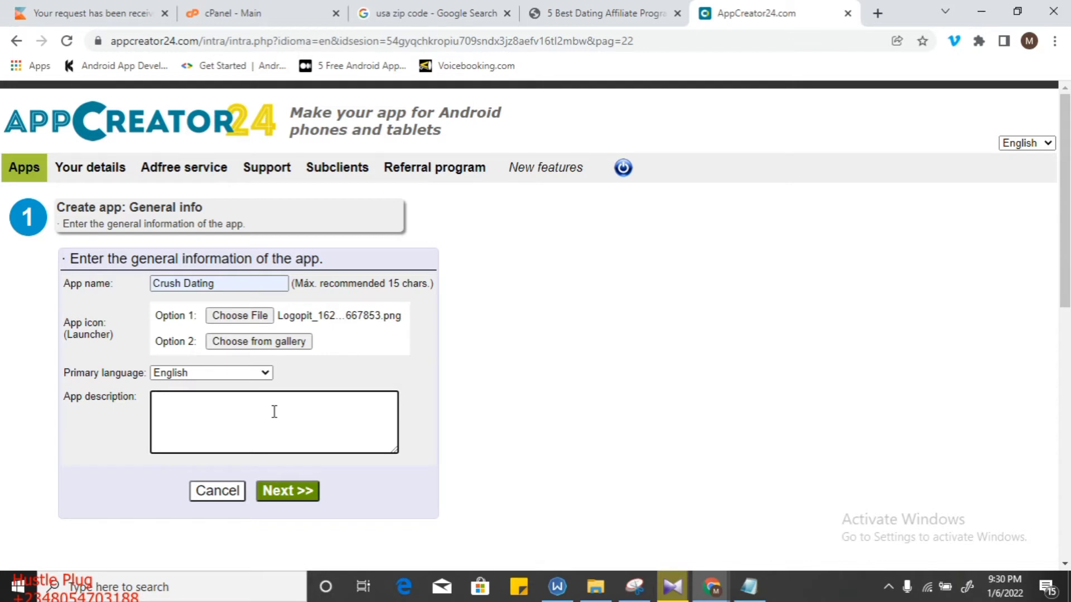
text(dating)
text(app)
click(289, 491)
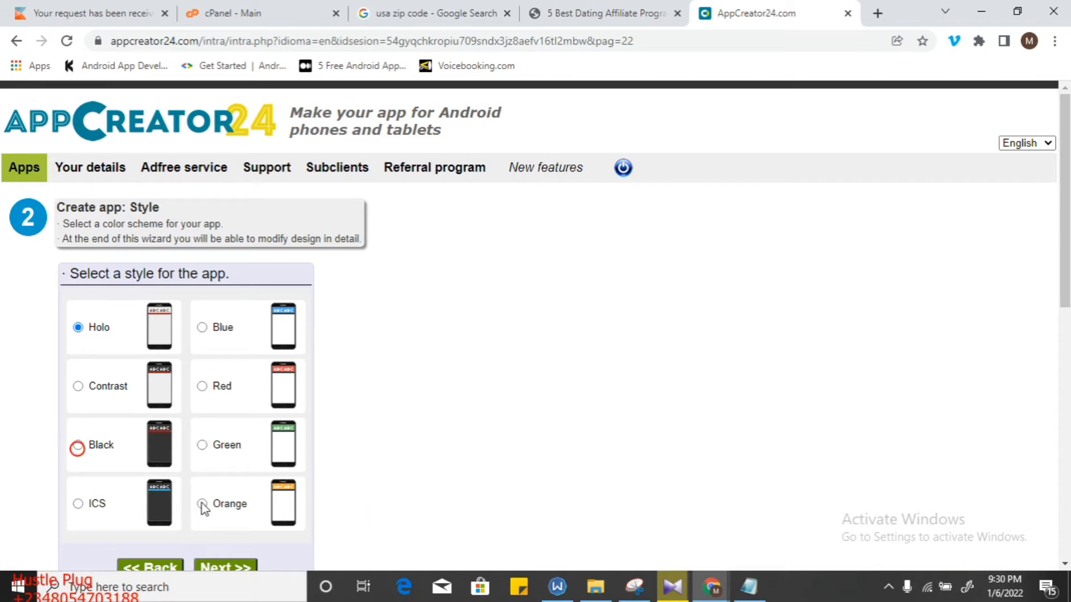
Step: Select the Black style for the app and choose Web app as its kind
click(78, 445)
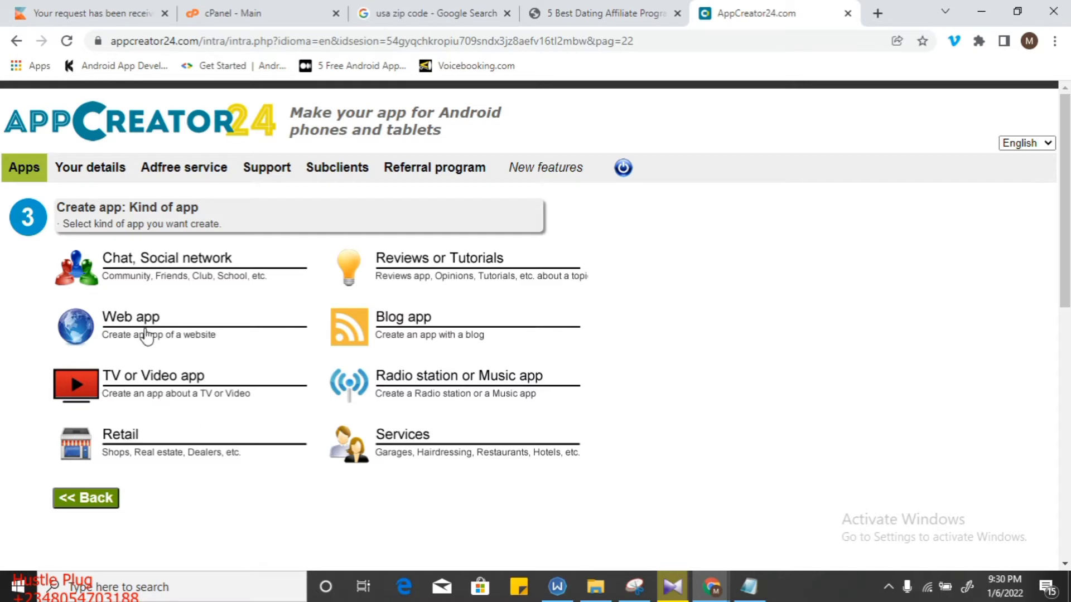
click(126, 319)
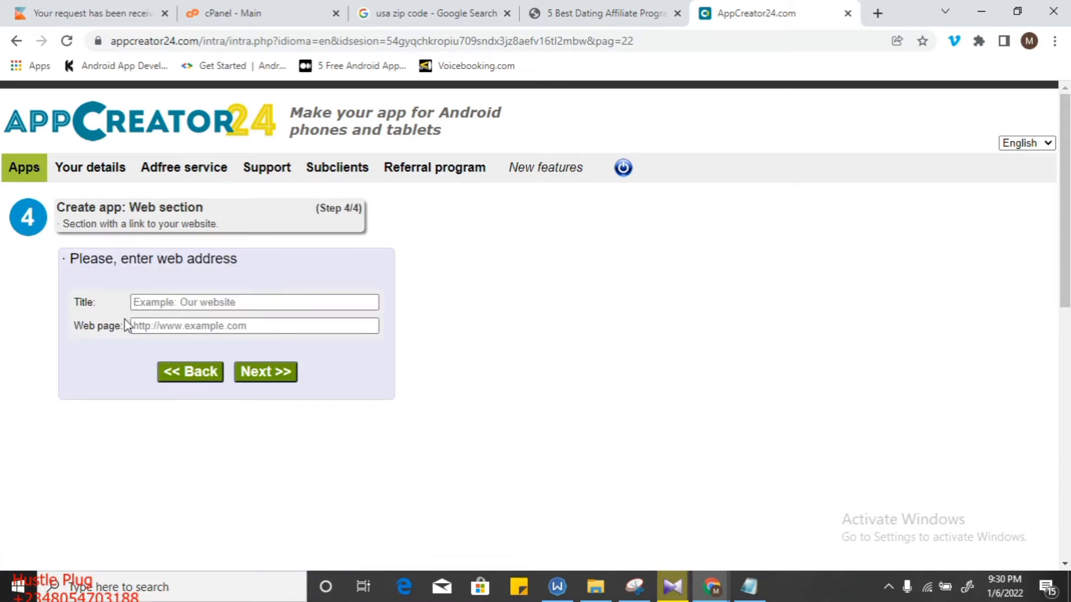
Step: Title the web section "Dating App" with both words capitalized
click(162, 303)
text(dating)
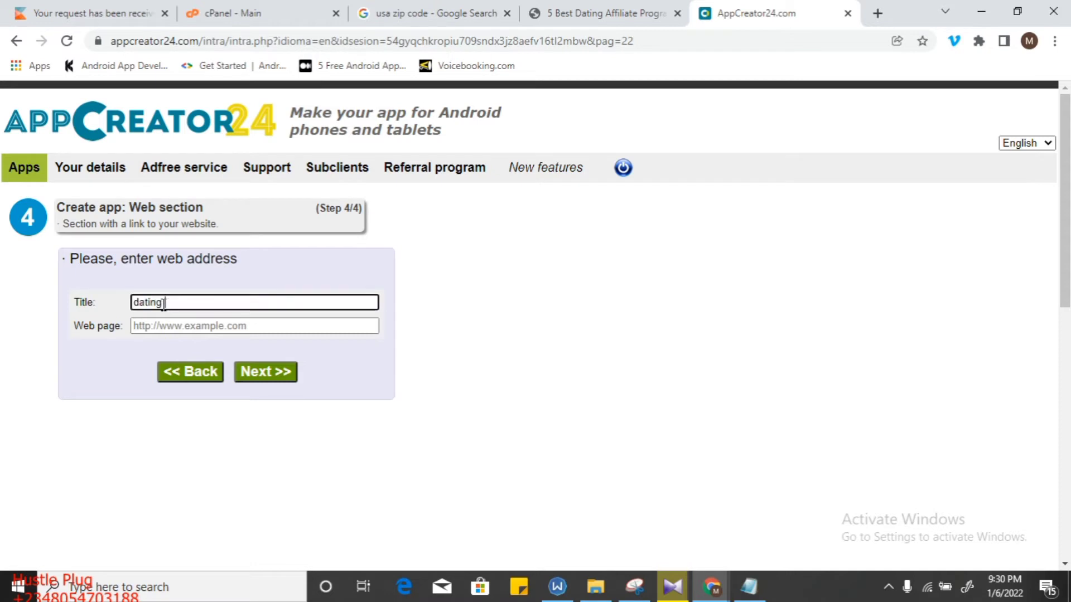
text( app)
click(137, 303)
key(BackSpace)
text(D)
click(172, 302)
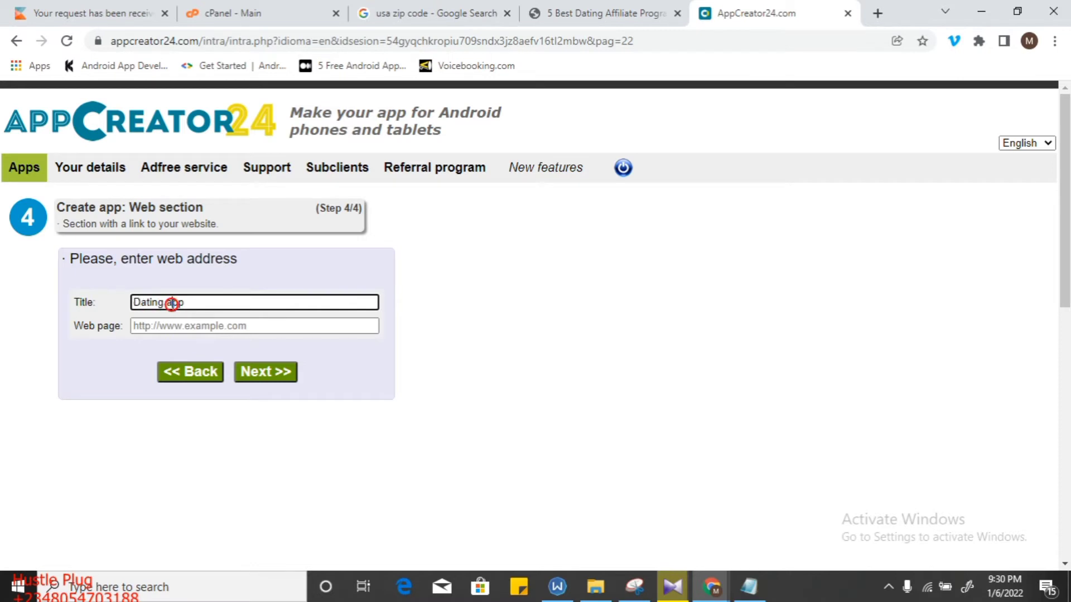
key(BackSpace)
text(A)
Step: Fill the web section's page address with the previously used Bluehost tracking link
click(217, 326)
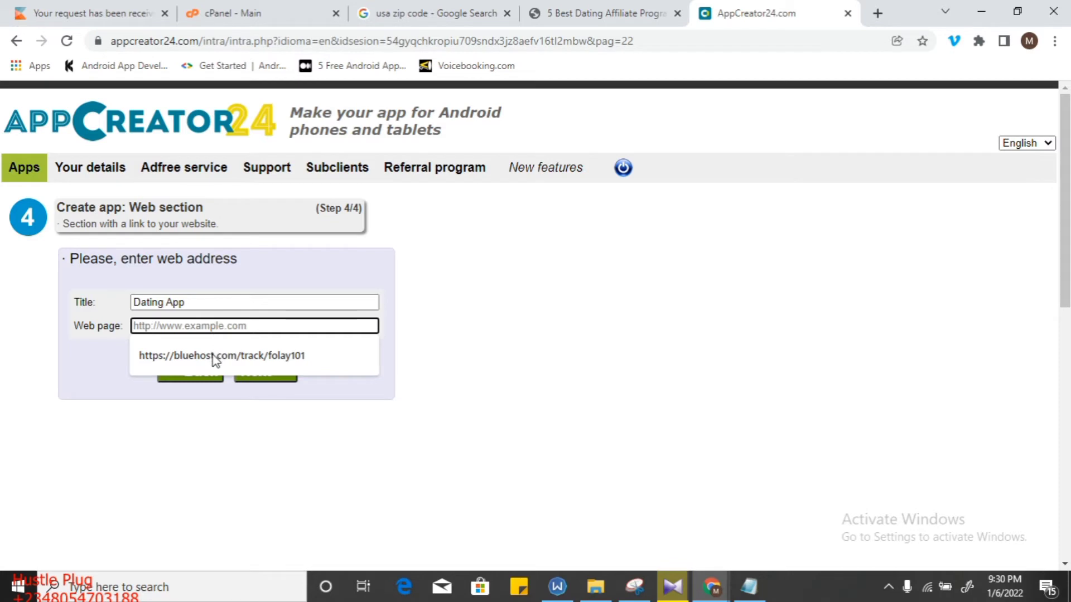
click(240, 327)
click(239, 355)
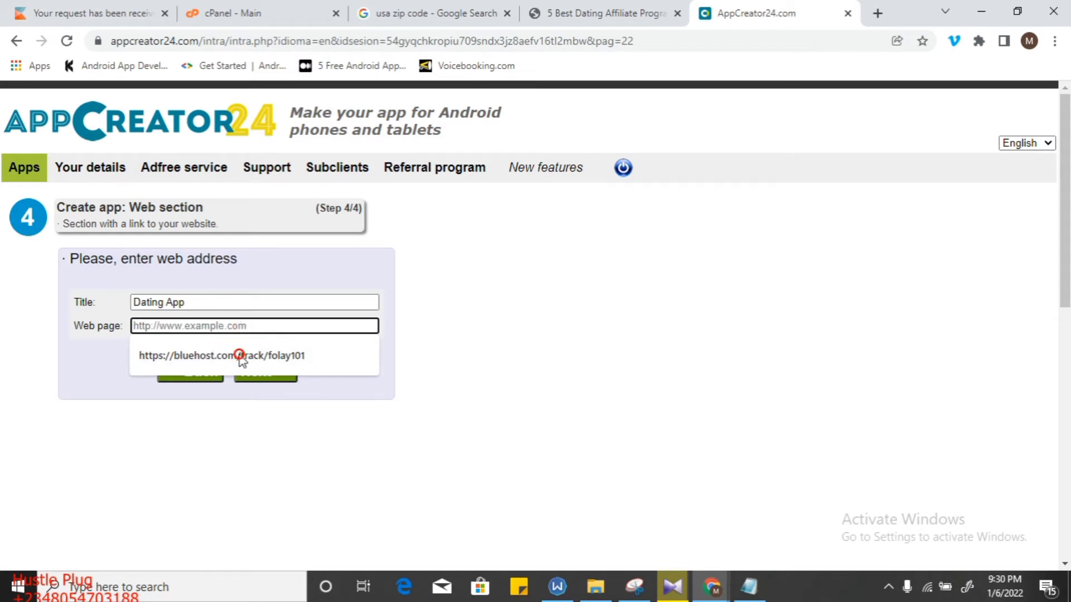
click(270, 335)
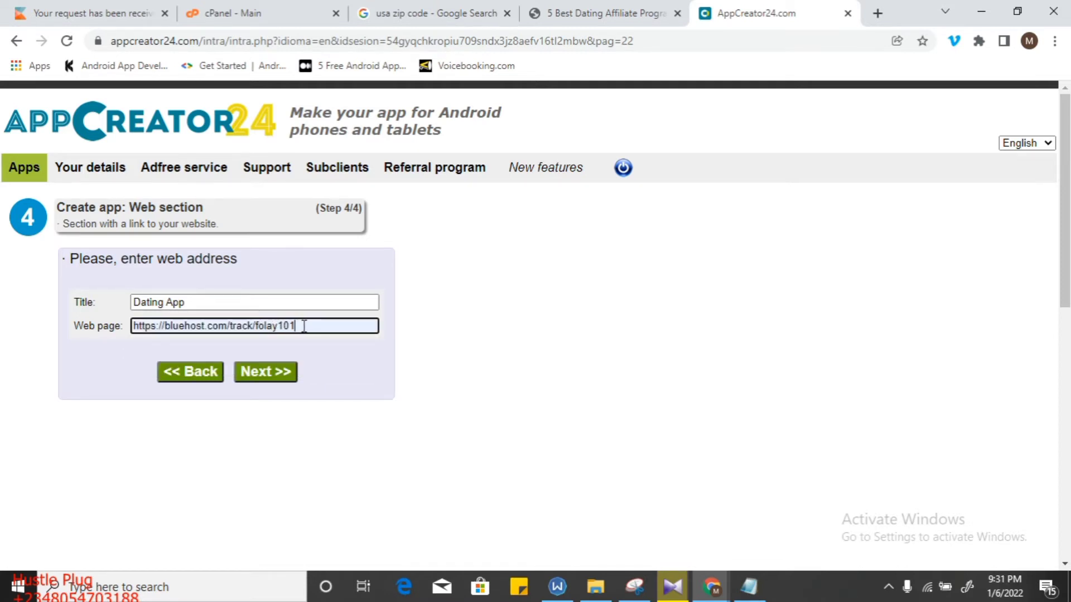
key(BackSpace)
key(BackSpace)
key(BackSpace)
key(BackSpace)
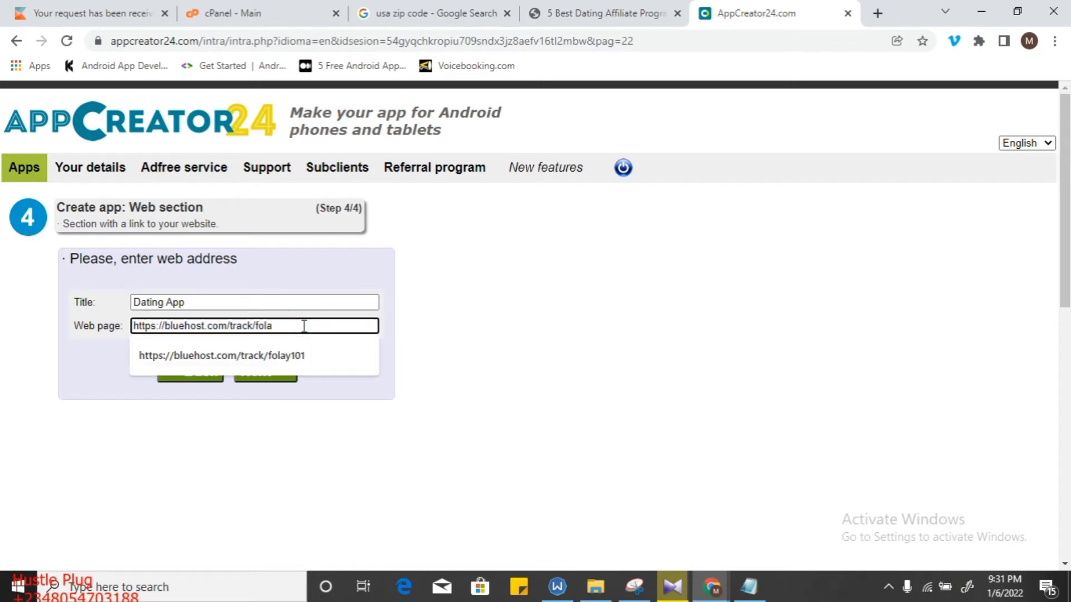
key(BackSpace)
key(BackSpace)
key(BackSpace)
key(BackSpace)
key(BackSpace)
key(BackSpace)
key(BackSpace)
key(BackSpace)
key(BackSpace)
key(BackSpace)
key(BackSpace)
key(BackSpace)
key(BackSpace)
key(BackSpace)
key(BackSpace)
key(BackSpace)
key(BackSpace)
key(BackSpace)
key(BackSpace)
key(BackSpace)
key(BackSpace)
key(BackSpace)
key(BackSpace)
key(BackSpace)
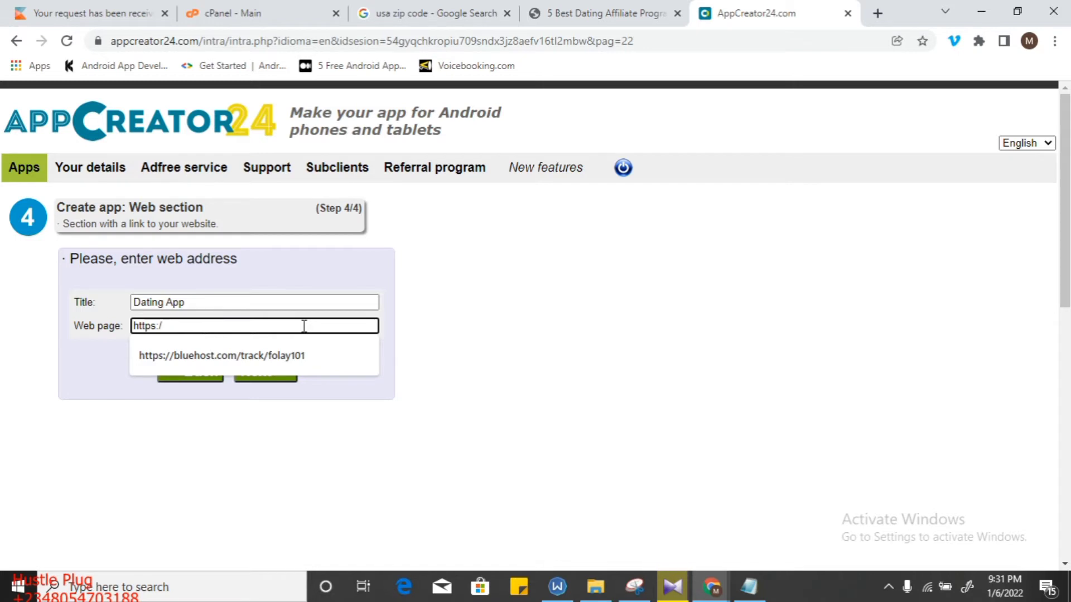
text(/MAT)
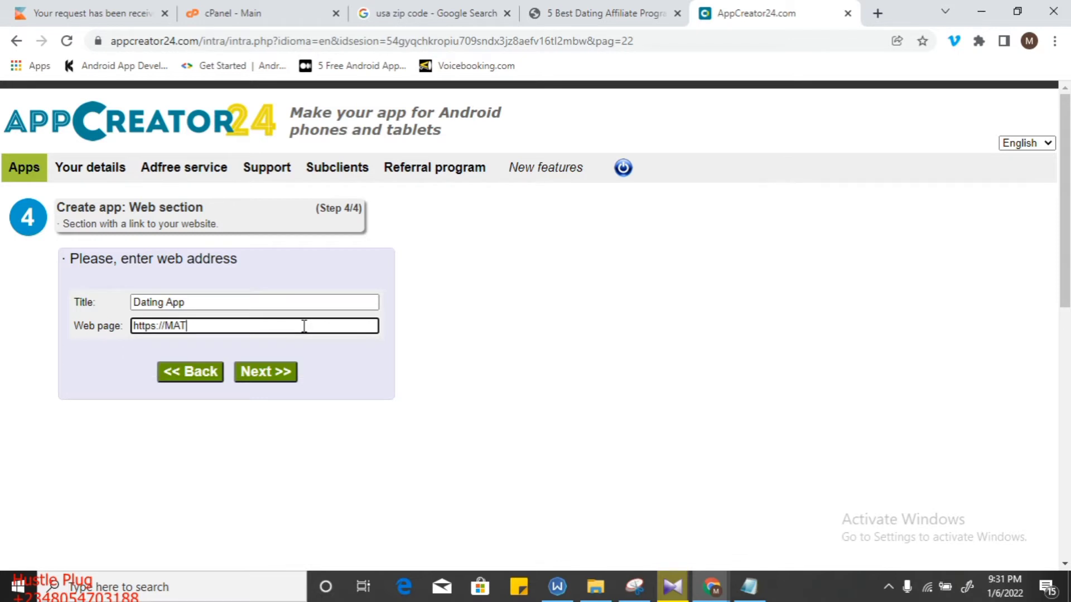
key(BackSpace)
key(BackSpace)
key(BackSpace)
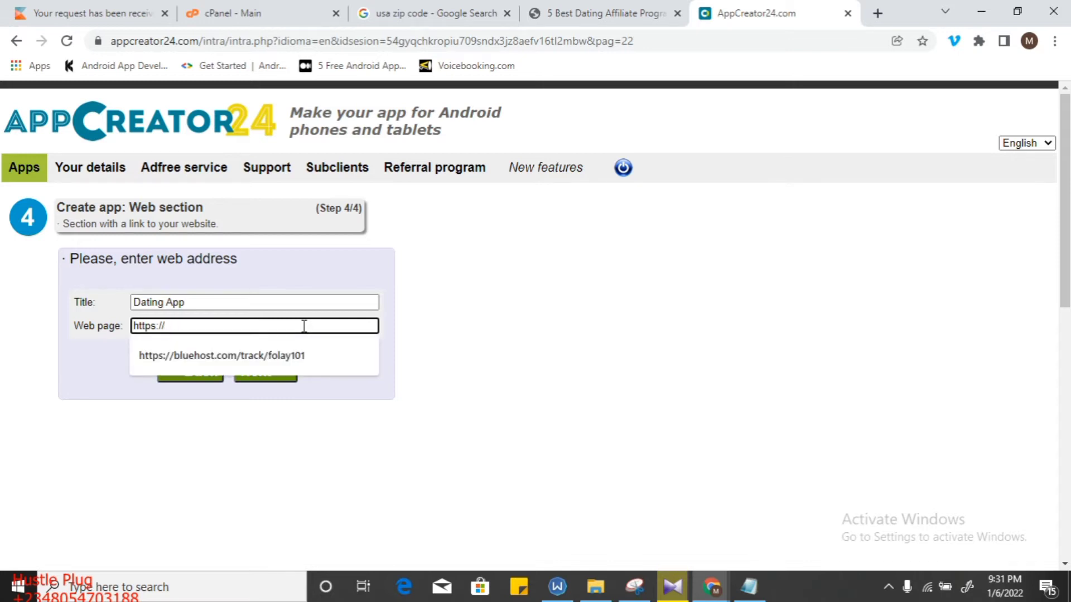
text(ma)
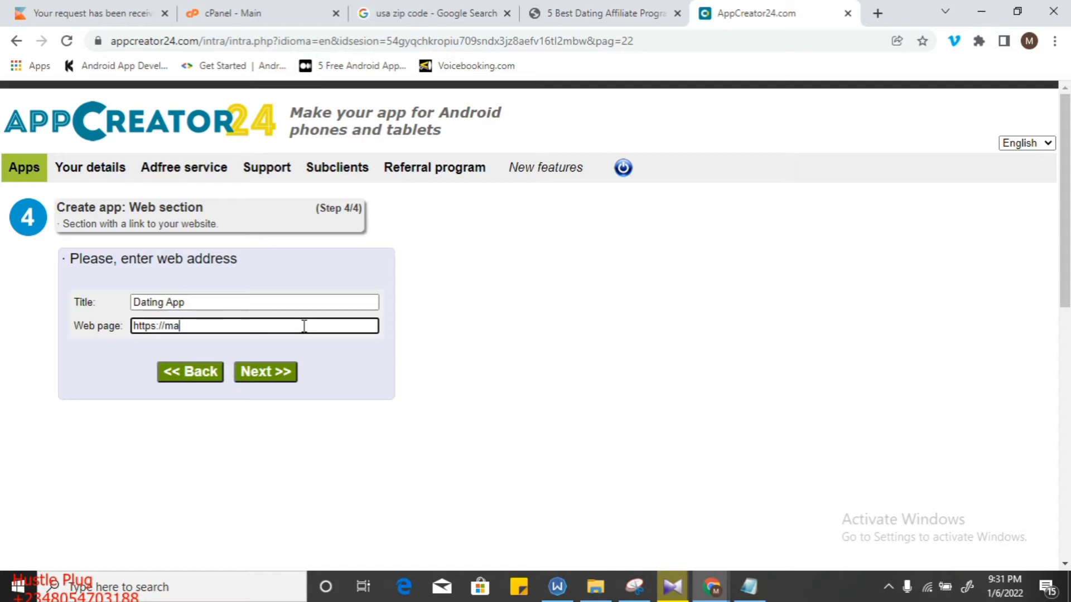
text(tch.com)
key(Return)
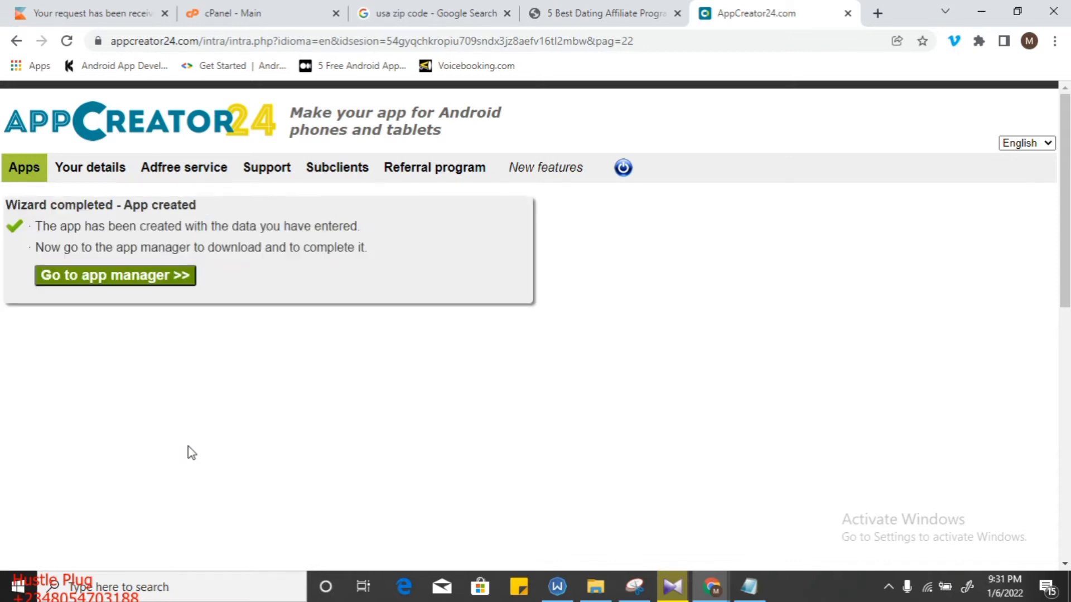
Step: Go to the app manager and open the app's name and icon settings
click(124, 281)
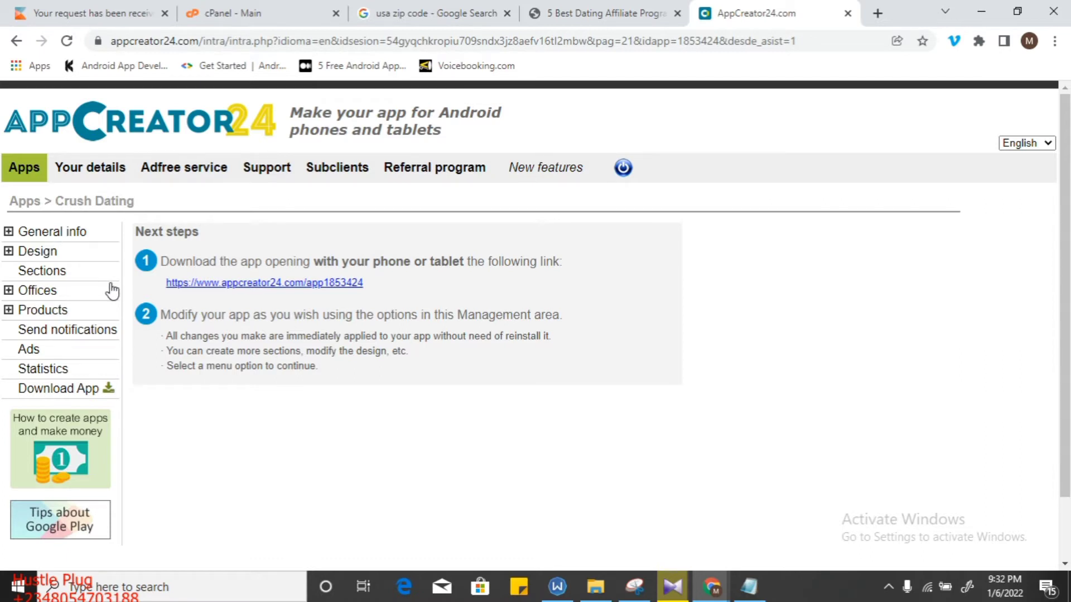
click(61, 231)
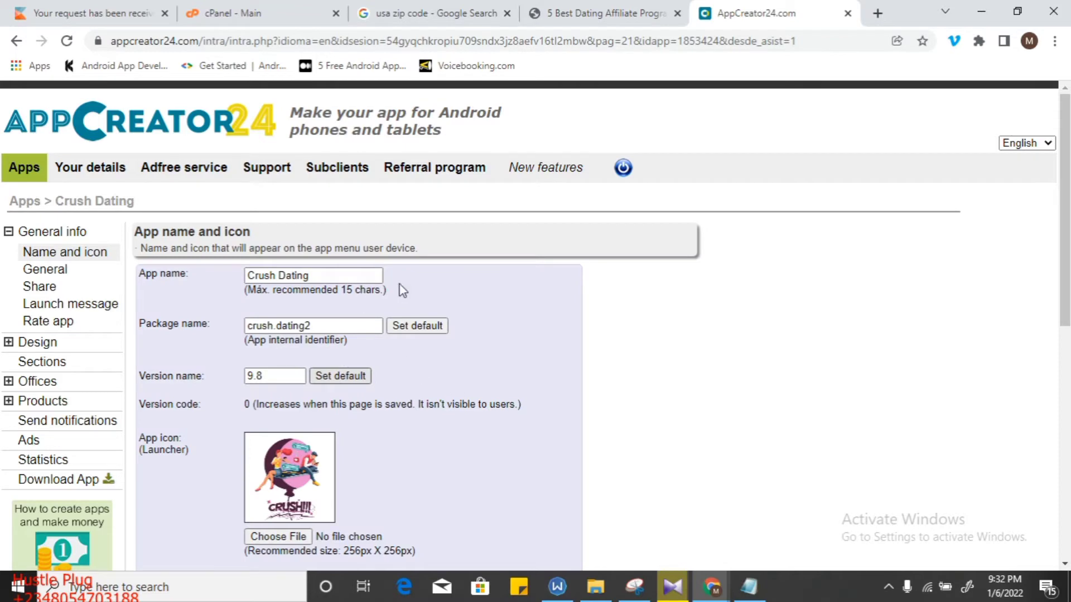
click(301, 326)
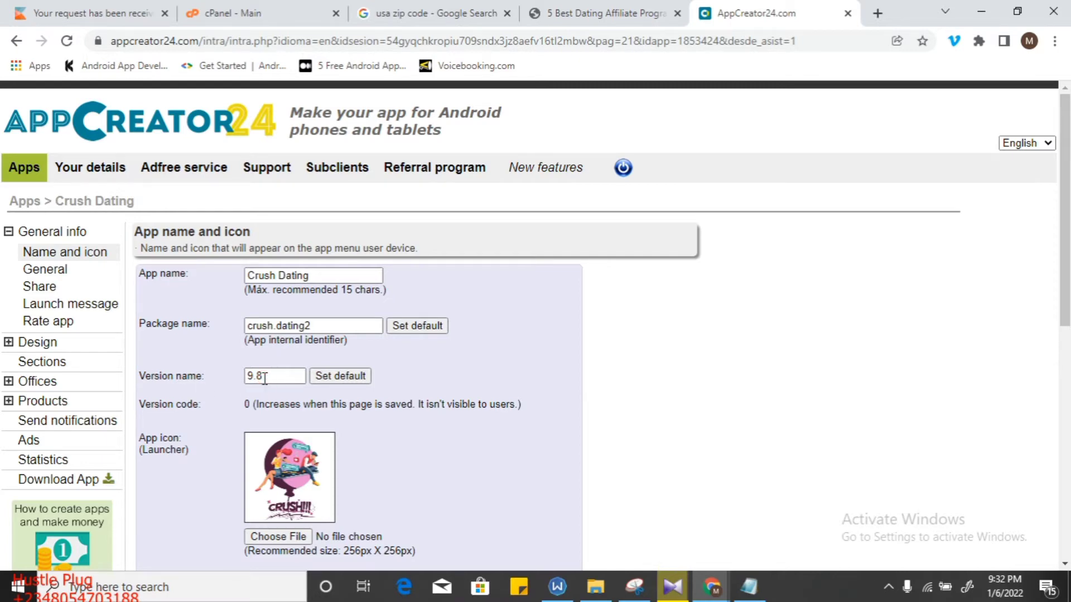
Step: Retype the version name as 9.8
click(284, 383)
key(BackSpace)
text(9)
key(BackSpace)
text(8)
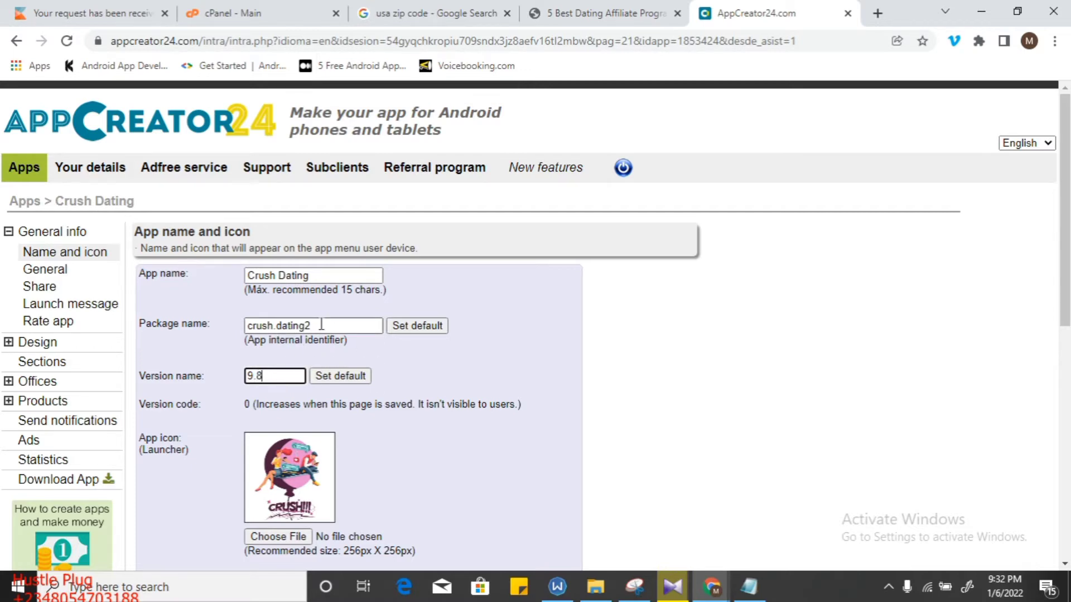
Step: Try to change the package name to crushdatingapp.plenttyoffishdatingapp and copy the full name
click(271, 328)
click(273, 328)
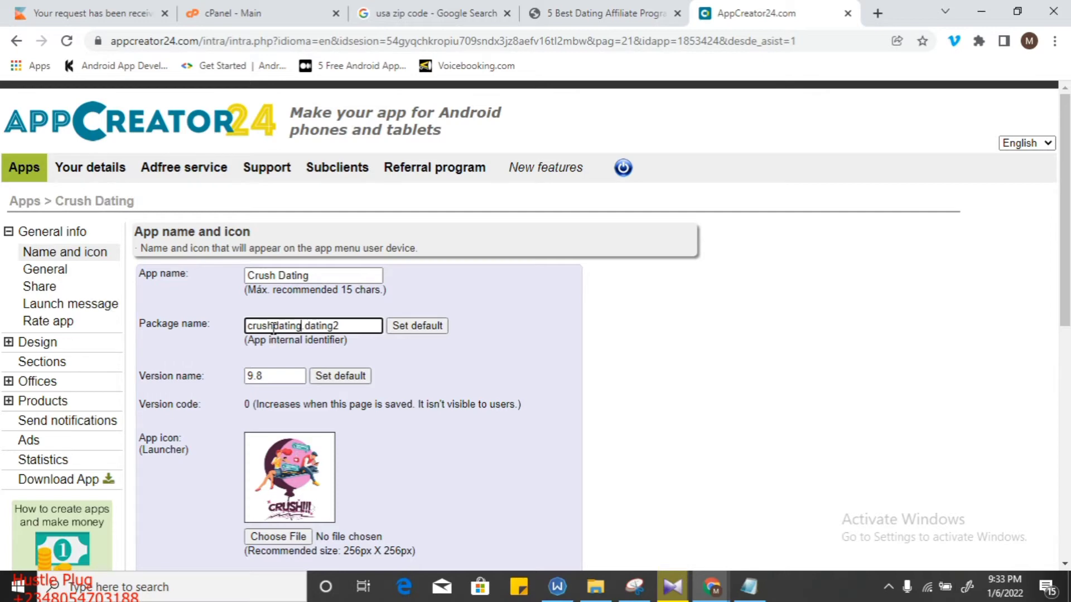
text(app)
key(Delete)
key(Delete)
key(Delete)
key(Delete)
key(Delete)
key(Delete)
key(Delete)
text(plenttyoffishapp)
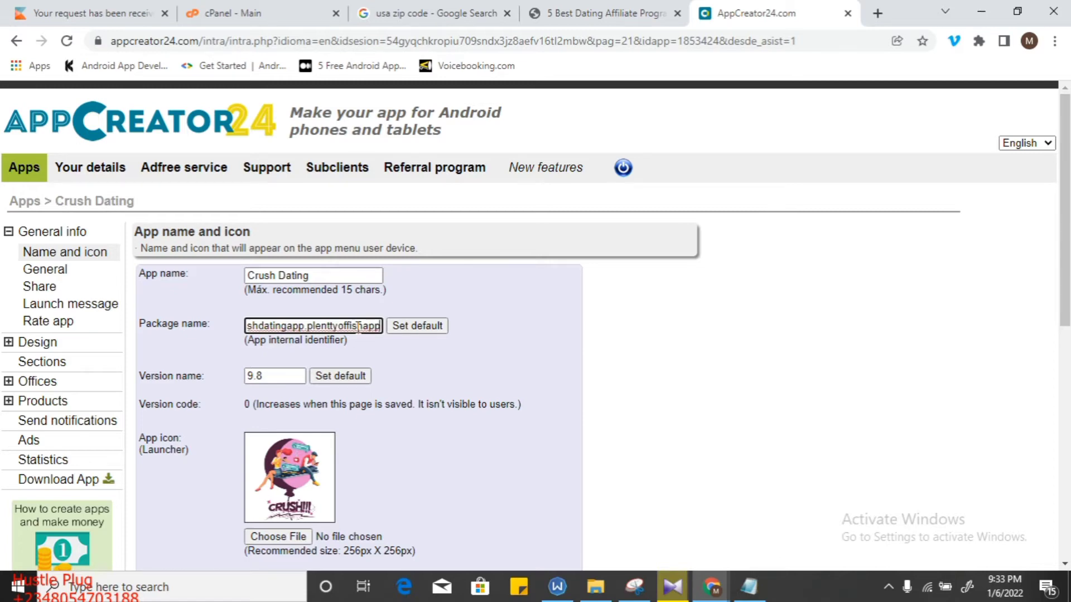
key(BackSpace)
key(BackSpace)
key(BackSpace)
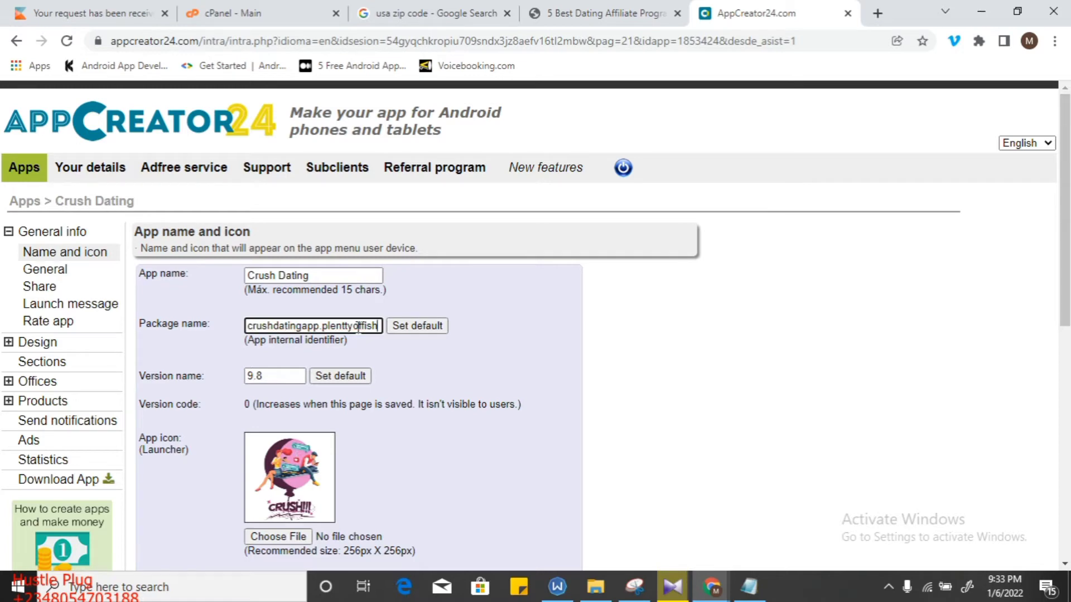
text(dat)
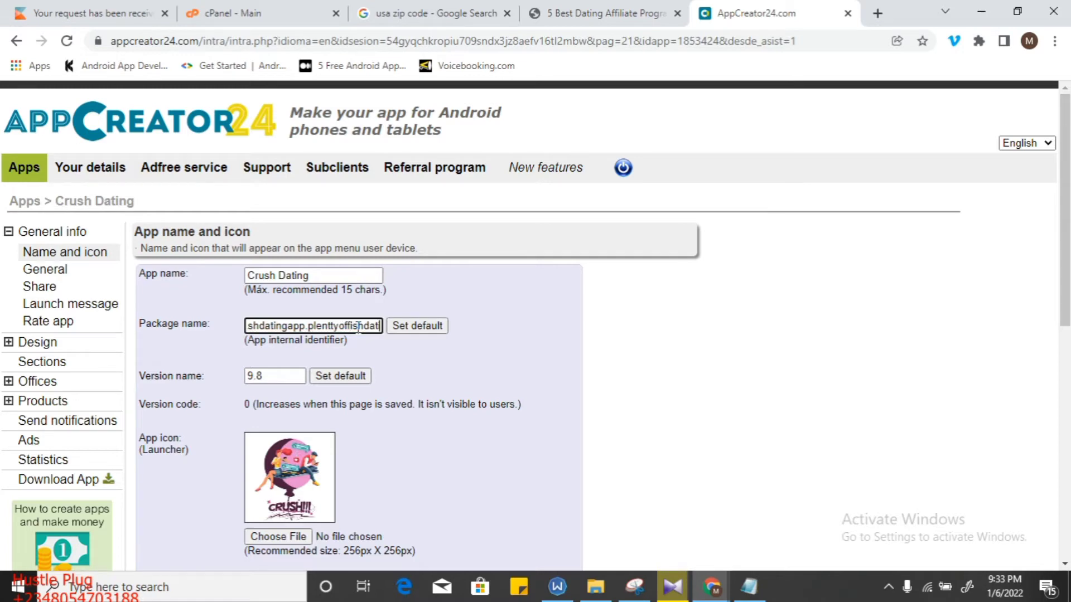
text(ingapp)
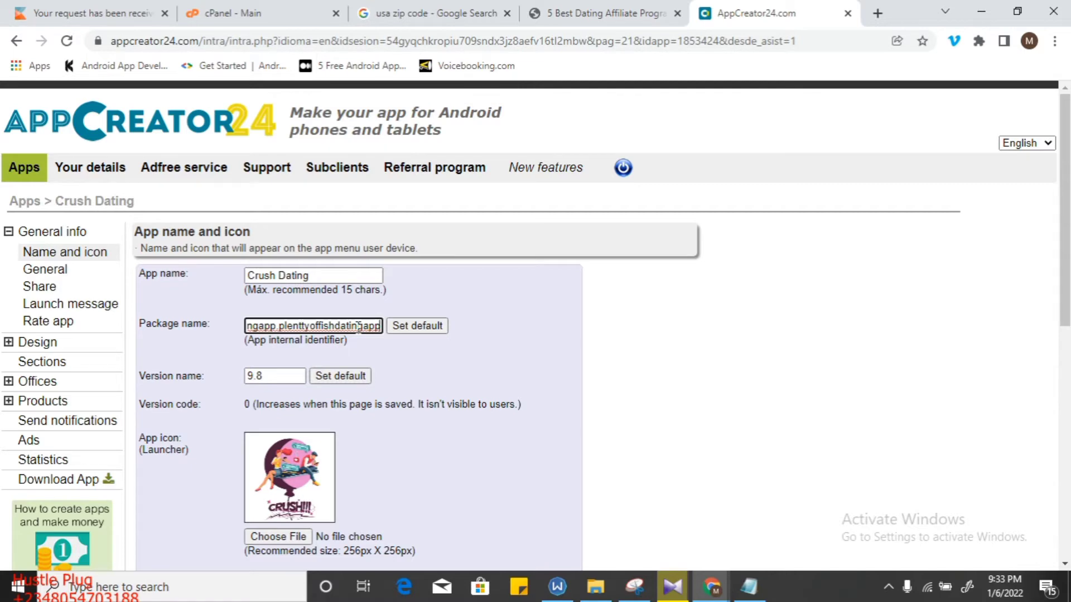
key(ctrl+a)
key(ctrl+c)
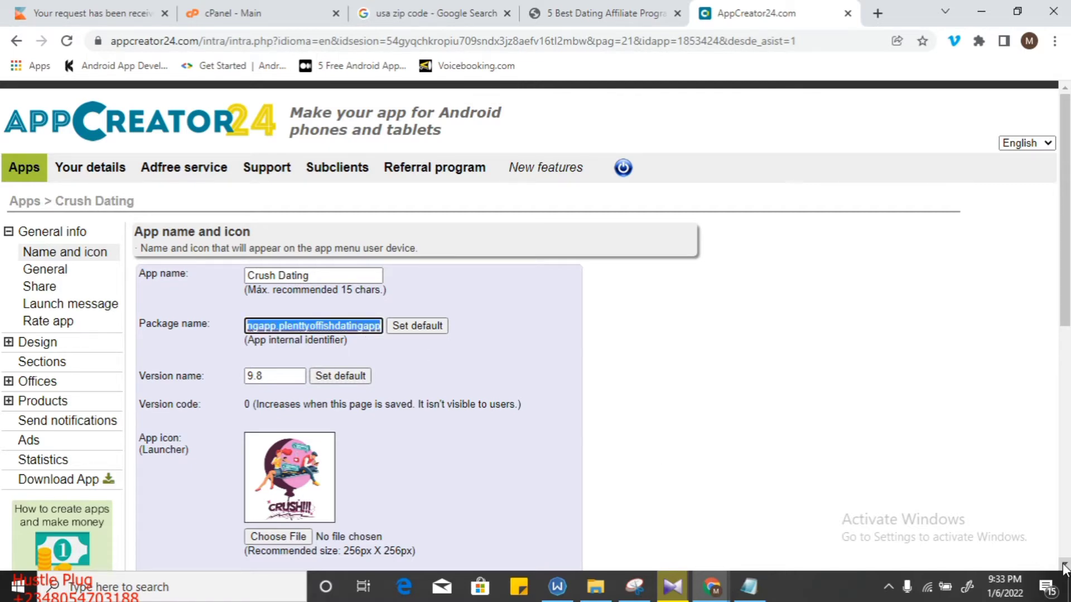
Step: Try to allow location, camera and microphone permissions, choose generating both .apk and .aab, and save the changes with app regeneration
scroll(1064, 566, down, 5)
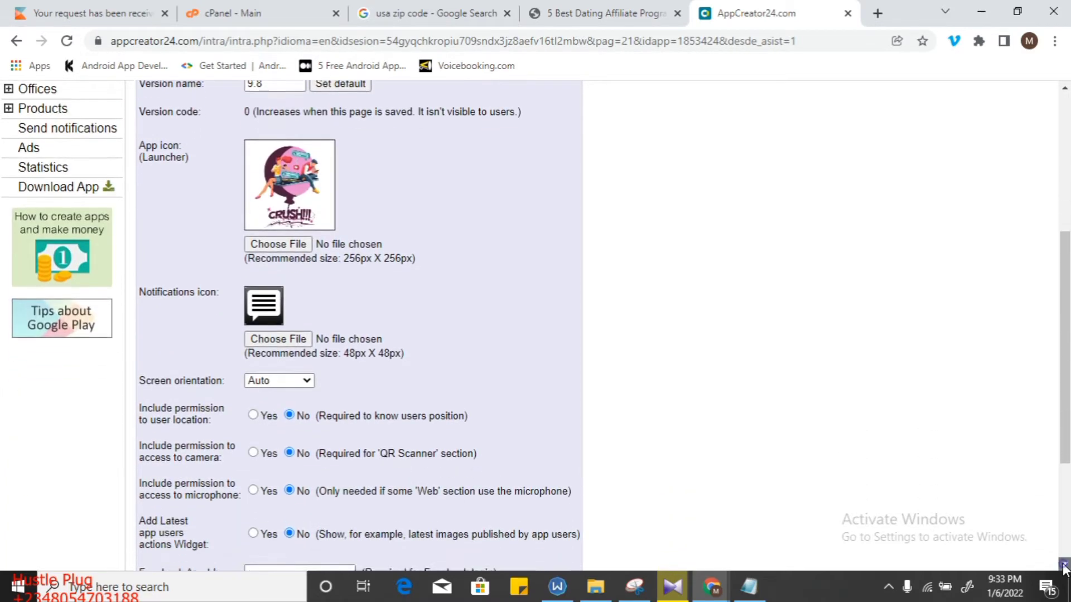
scroll(1064, 566, down, 4)
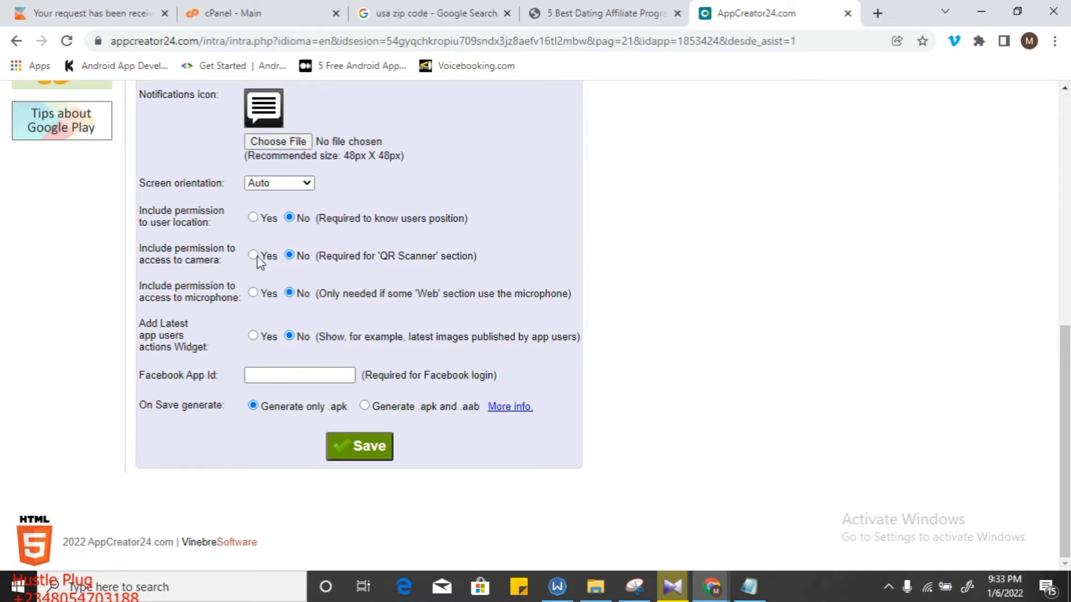
click(253, 216)
click(253, 217)
click(253, 256)
click(254, 293)
click(365, 406)
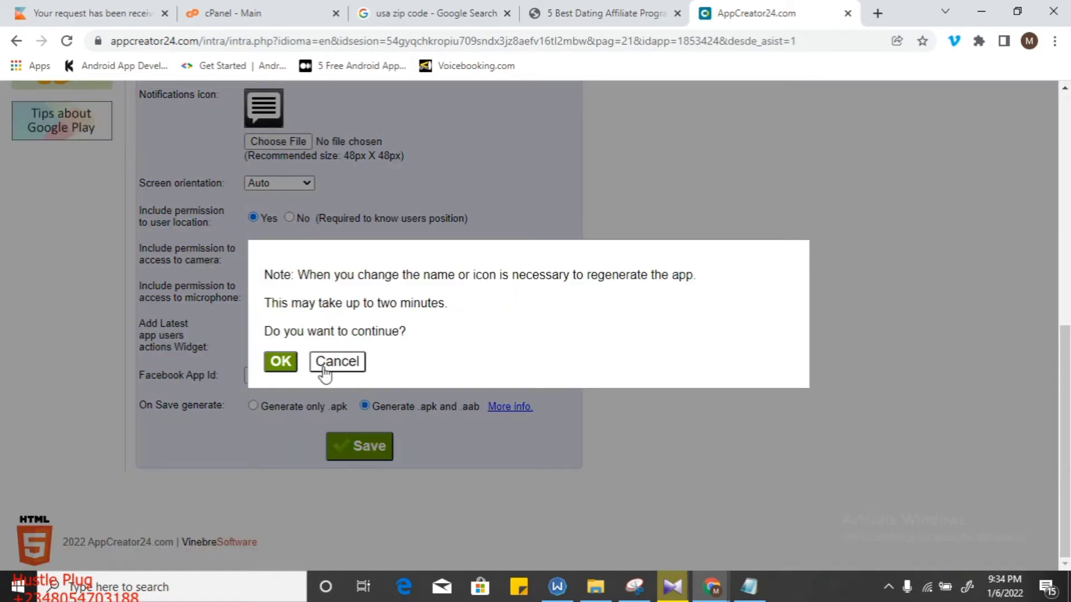
click(281, 363)
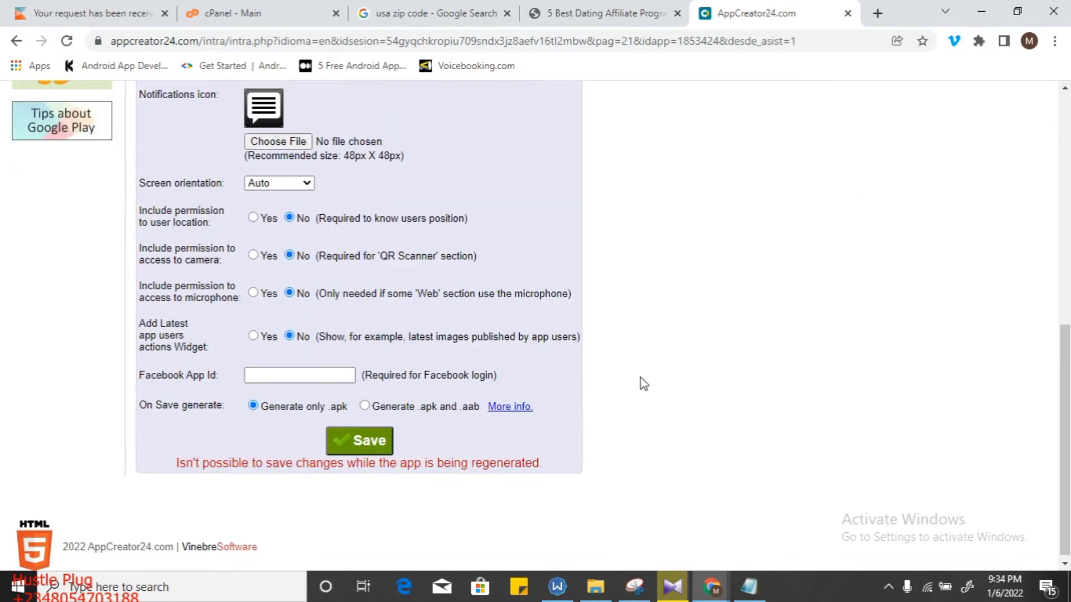
Step: Open the app's general settings and turn off showing the app icon in notifications
click(1065, 342)
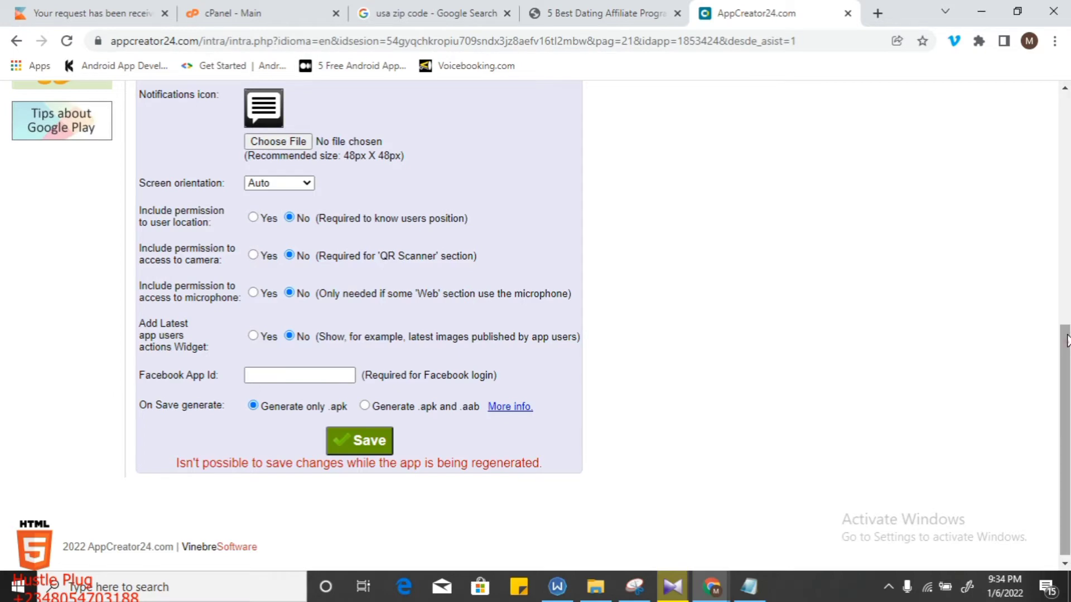
click(1065, 244)
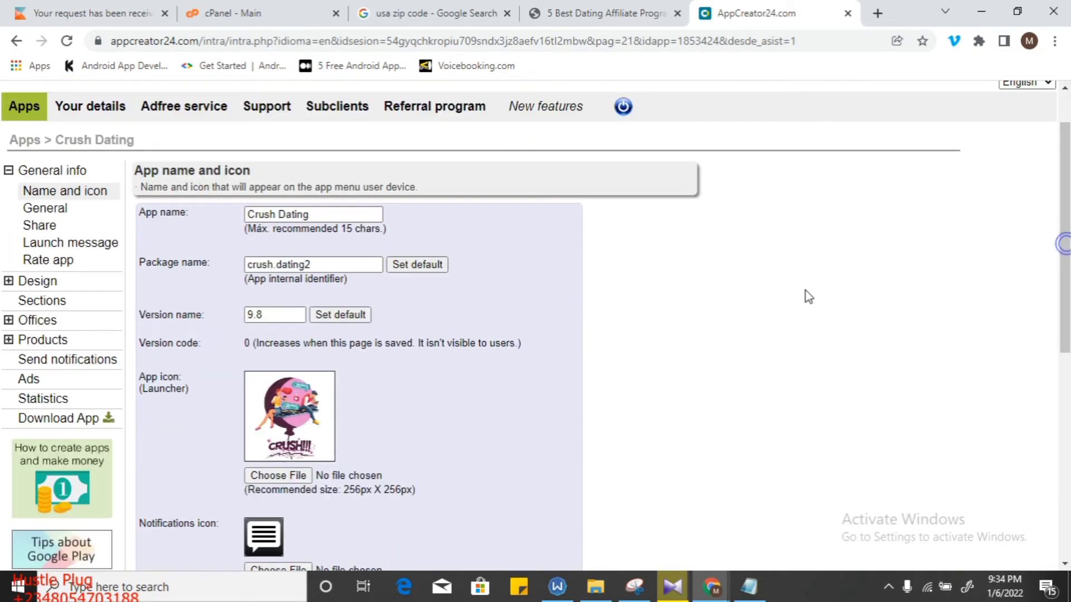
click(47, 210)
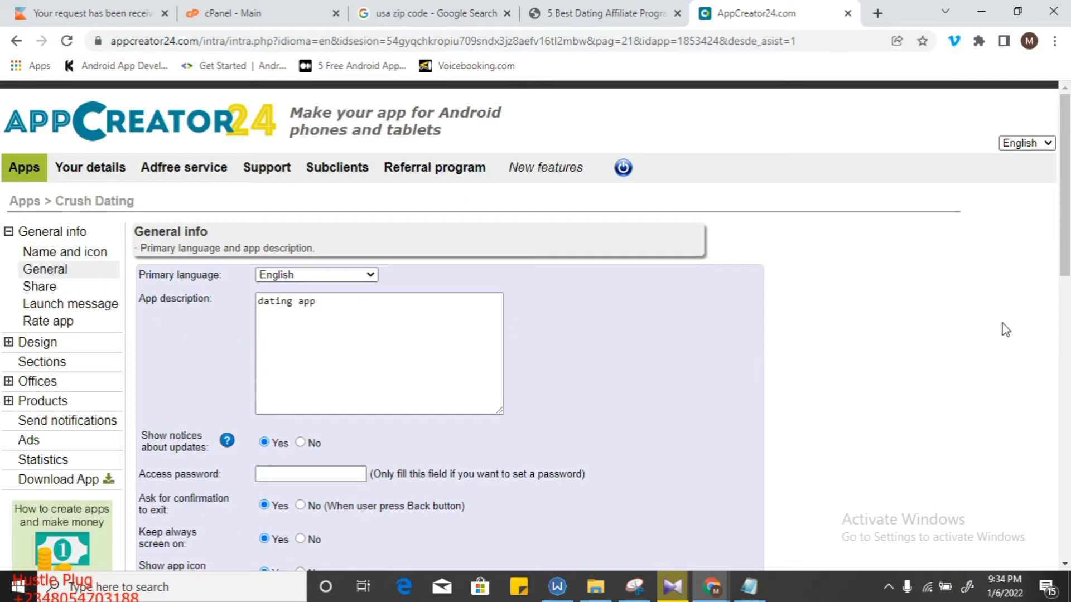
drag(1066, 230, 1067, 291)
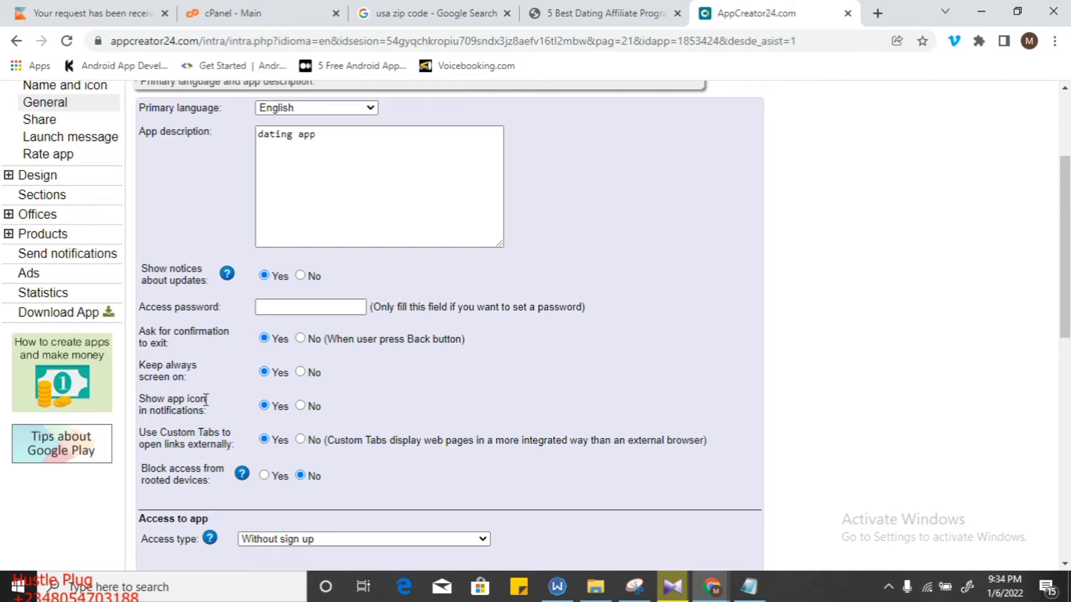
click(300, 407)
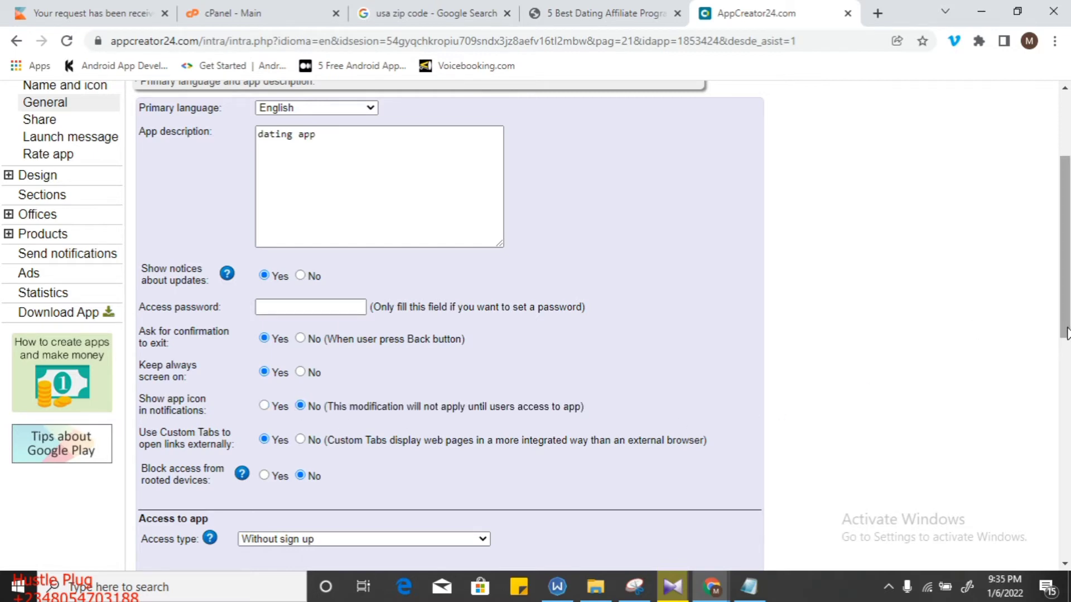
Step: Select the English privacy policy's web address and save the general settings
drag(1065, 333, 1054, 474)
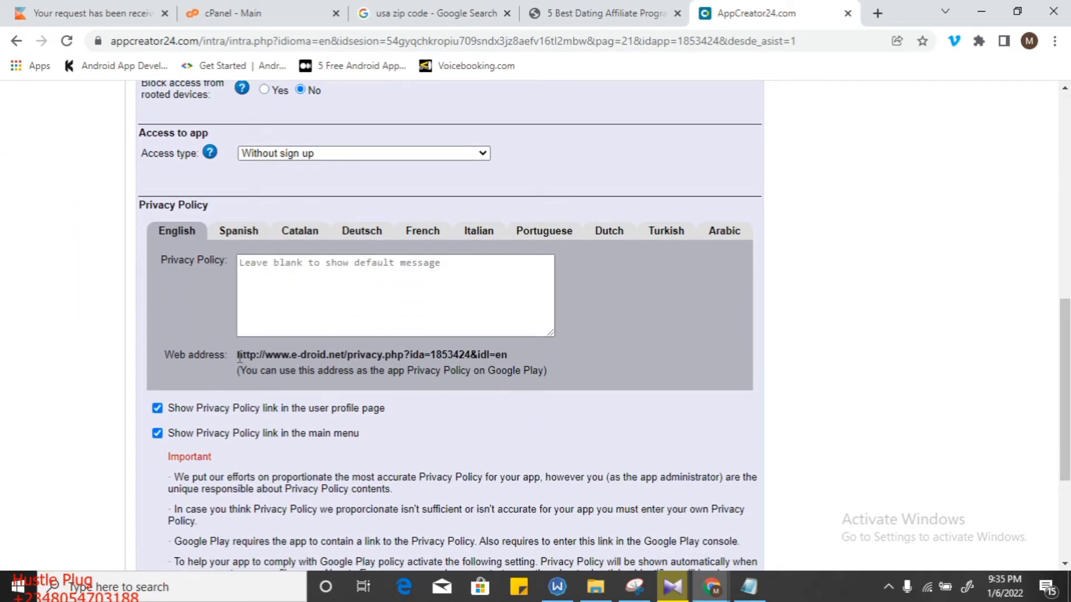
drag(239, 356, 507, 356)
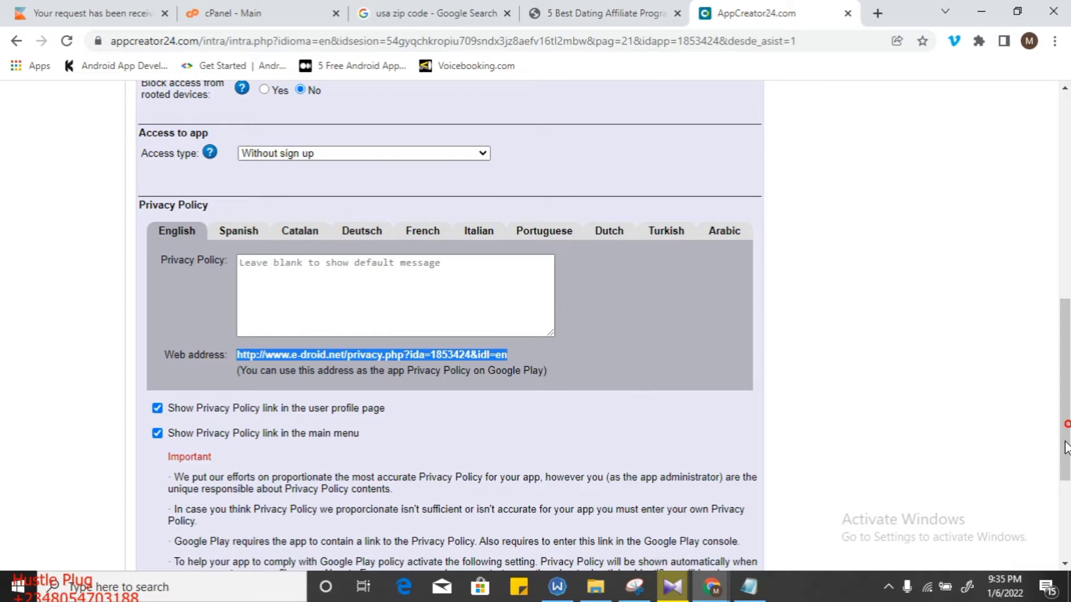
drag(1065, 446, 1062, 489)
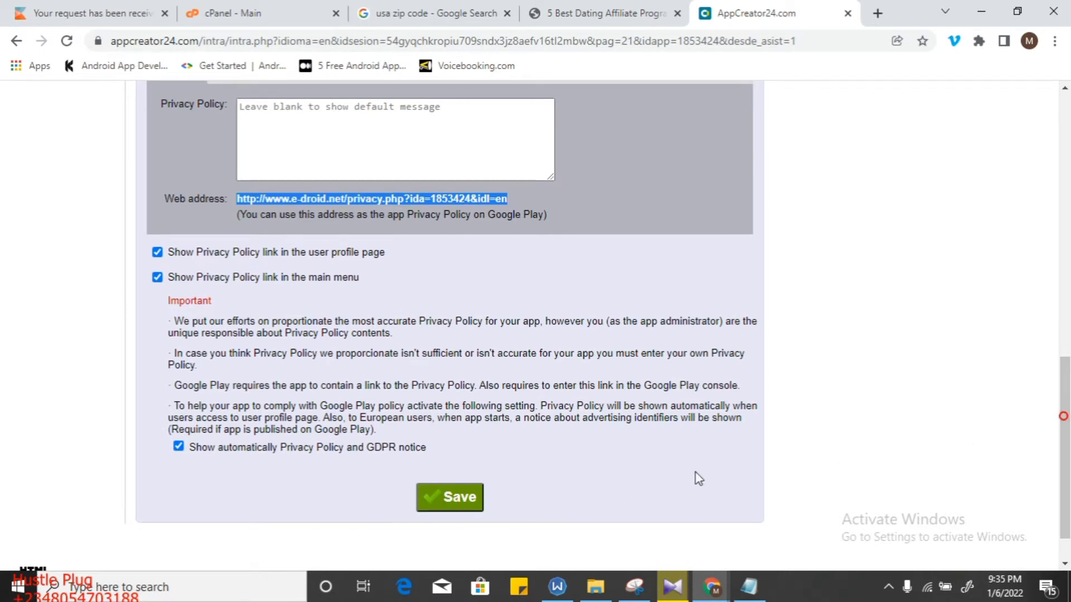
click(451, 498)
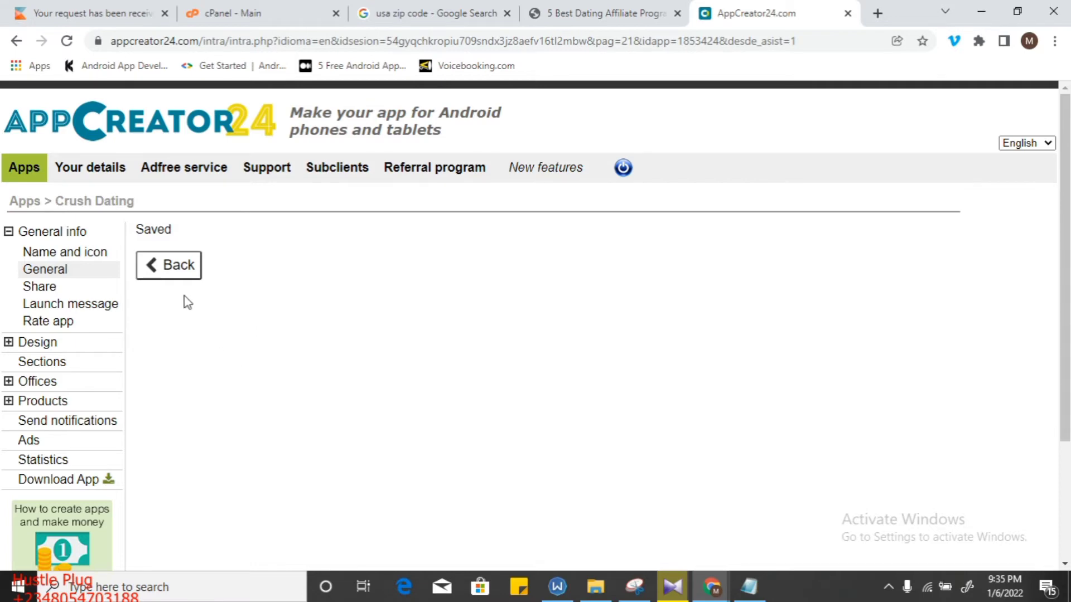
Step: Return to the general settings form and review its options down to the privacy policy field
click(175, 270)
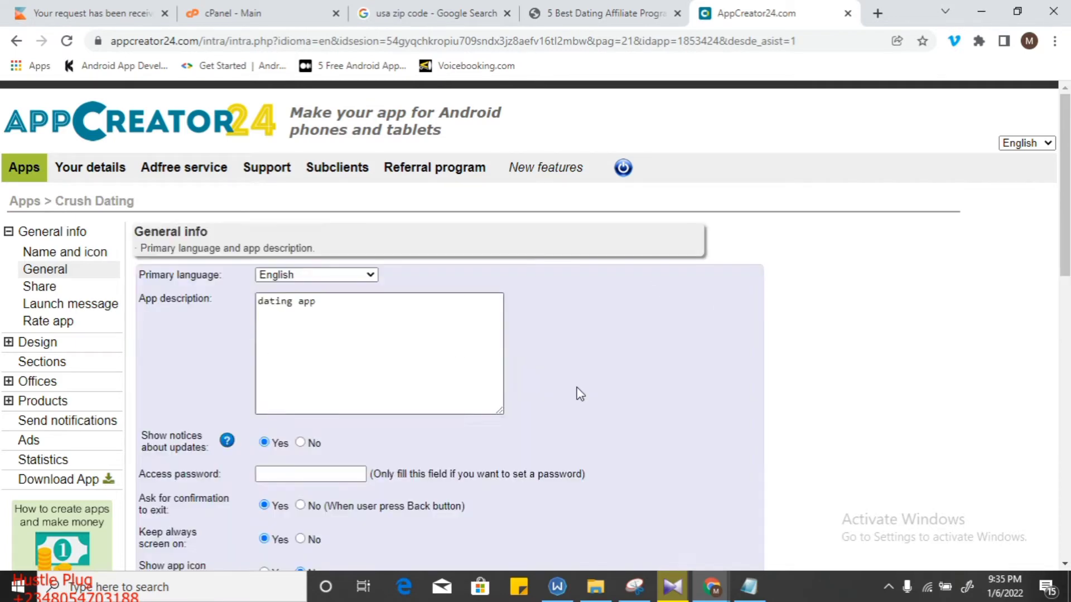
scroll(1065, 225, down, 3)
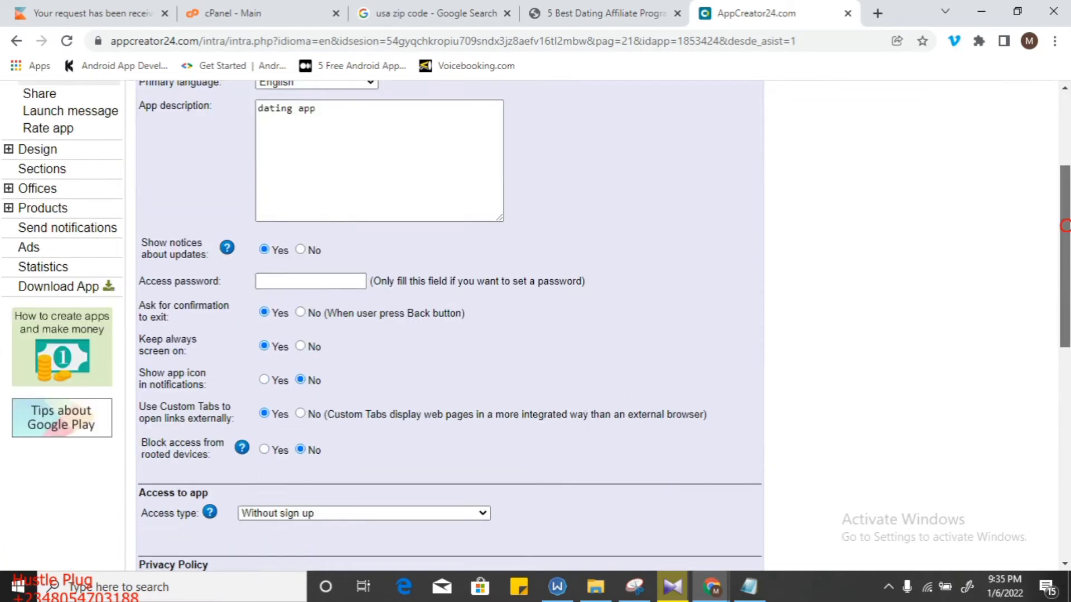
scroll(1065, 226, down, 3)
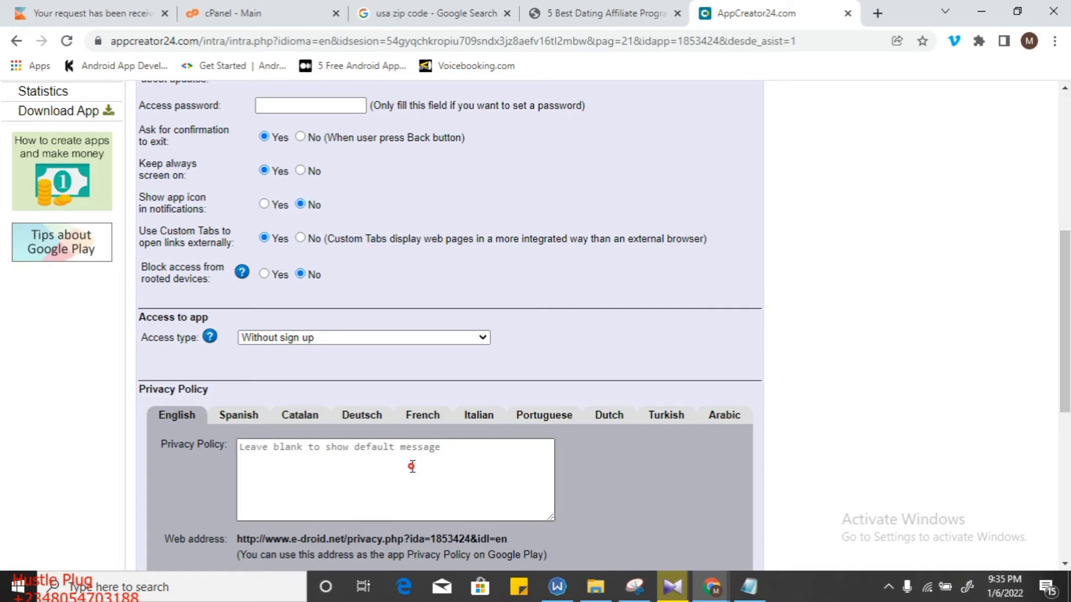
click(411, 466)
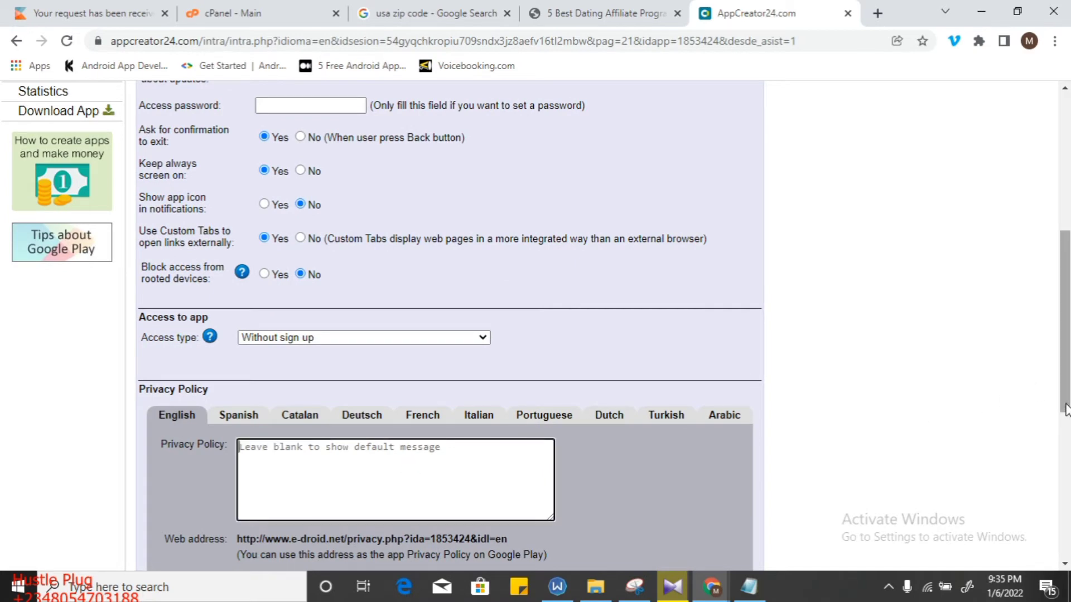
drag(1064, 378, 1042, 215)
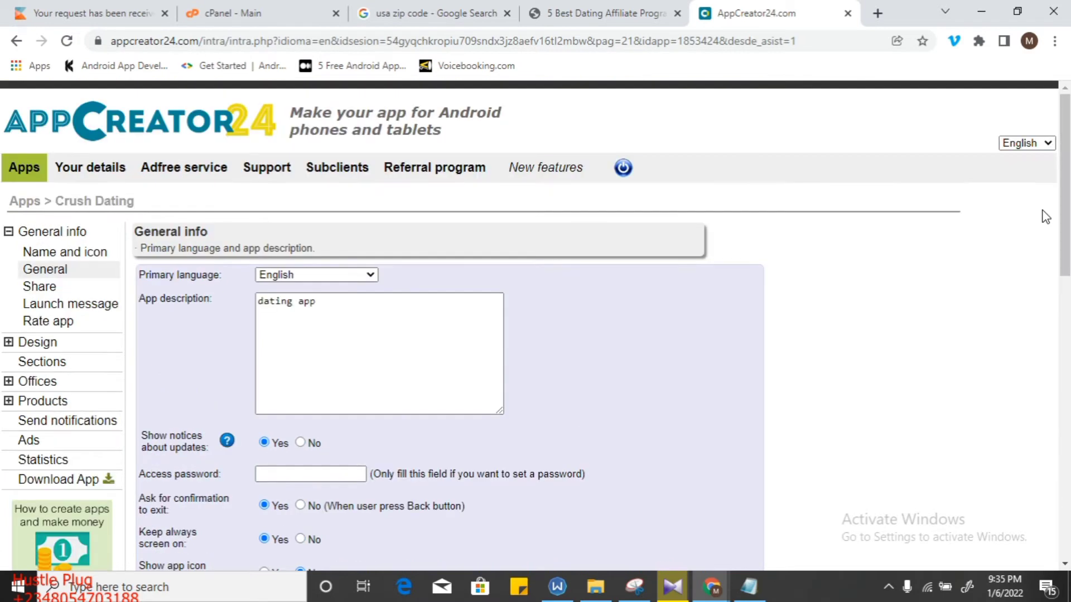
Step: Open the app's sharing settings and replace the link in the share text with crushdatingapp.plenttyoffishdatingapp
click(53, 288)
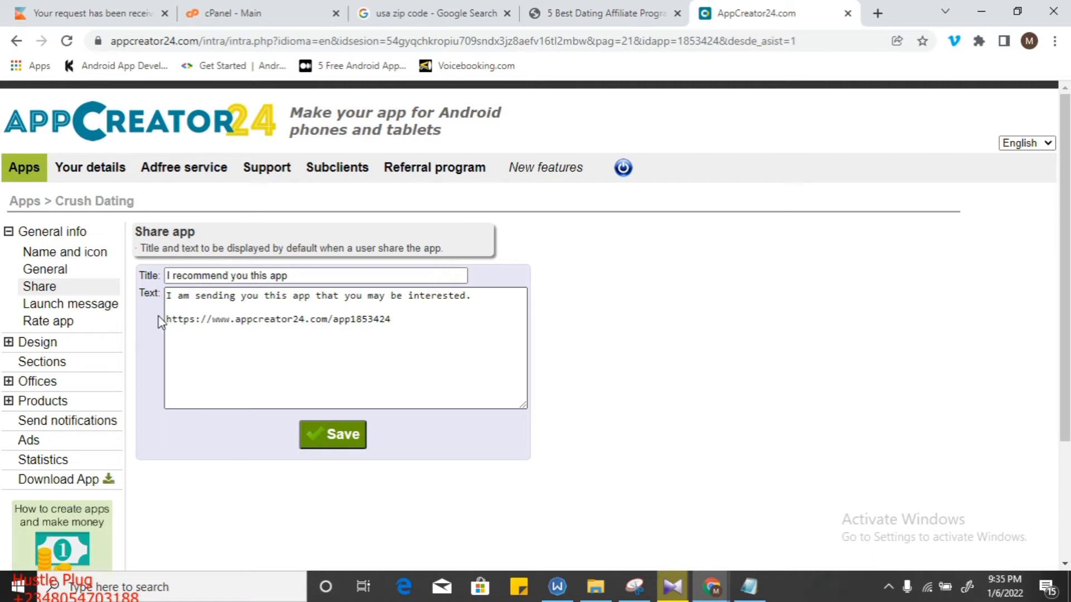
triple_click(252, 327)
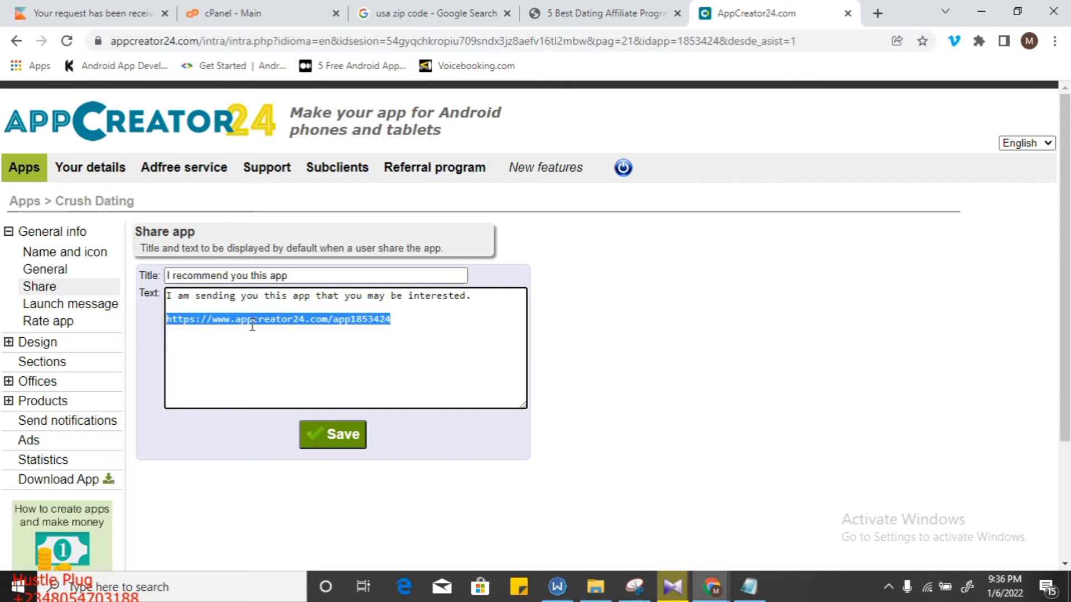
key(ctrl+v)
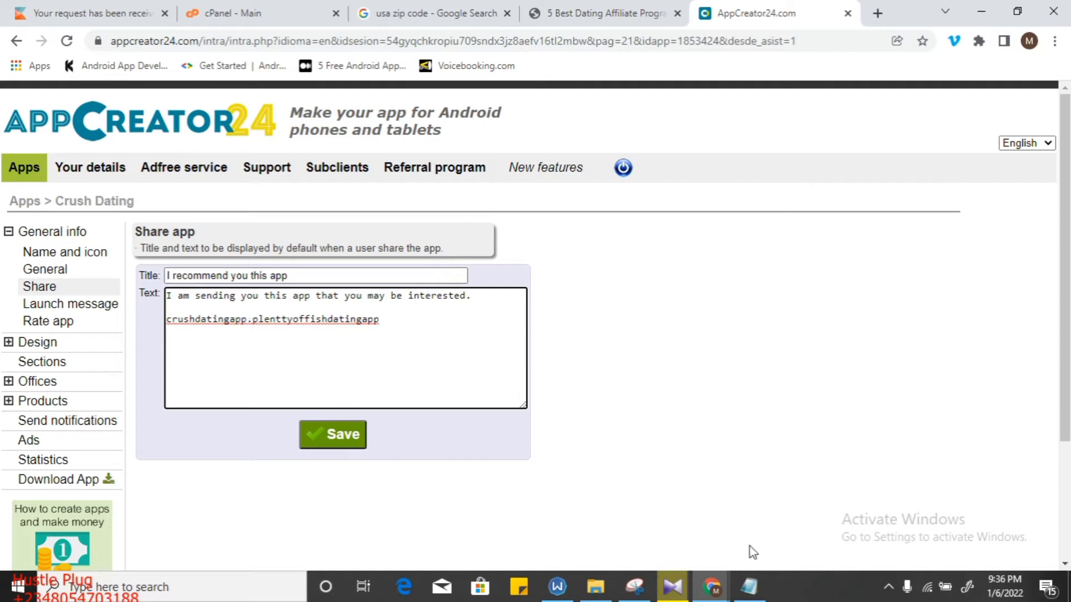
Step: Copy the Play Store app link from the CRUSH INFO Notepad file and insert it above the package name in the share text
click(756, 594)
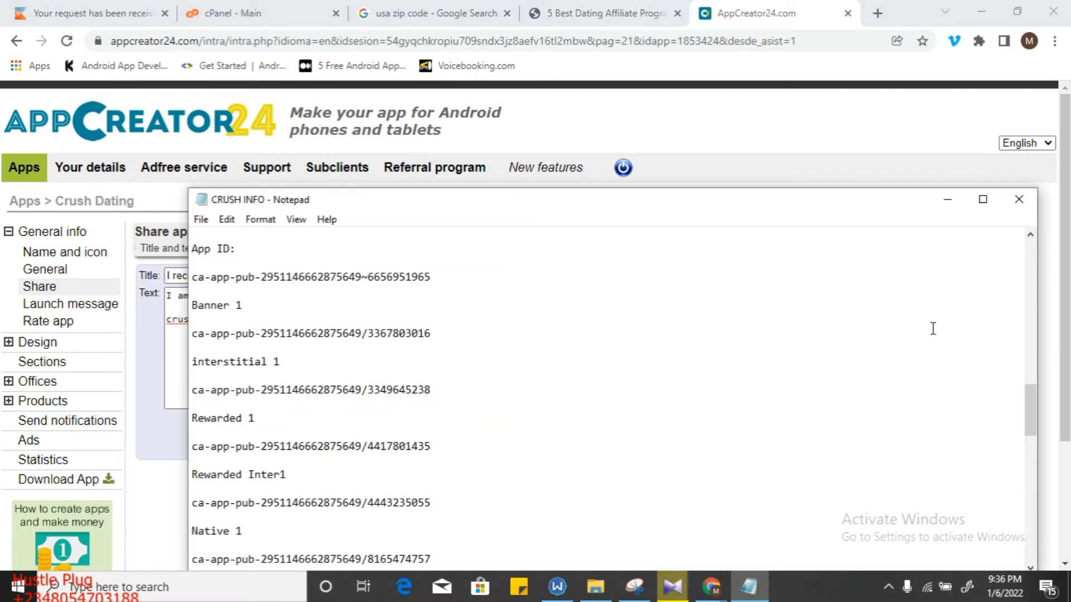
drag(1028, 415, 1030, 479)
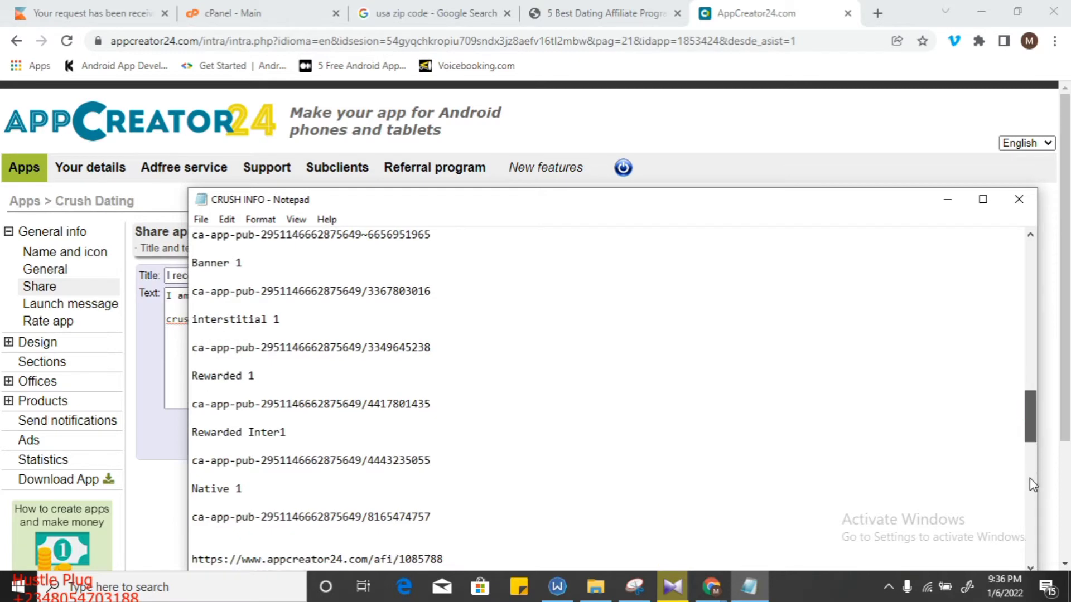
click(1030, 508)
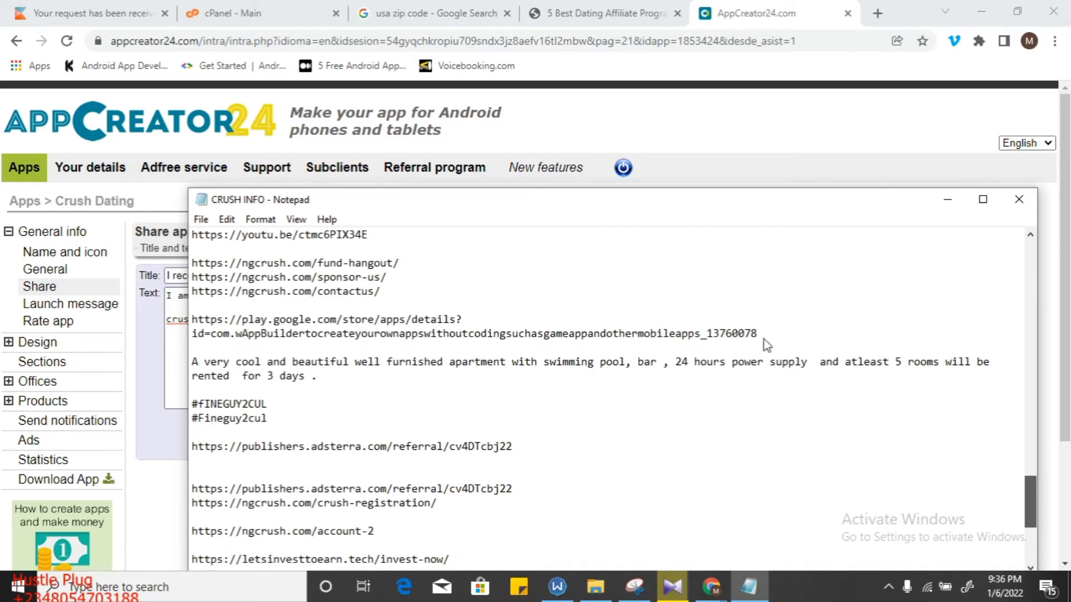
drag(273, 334, 192, 319)
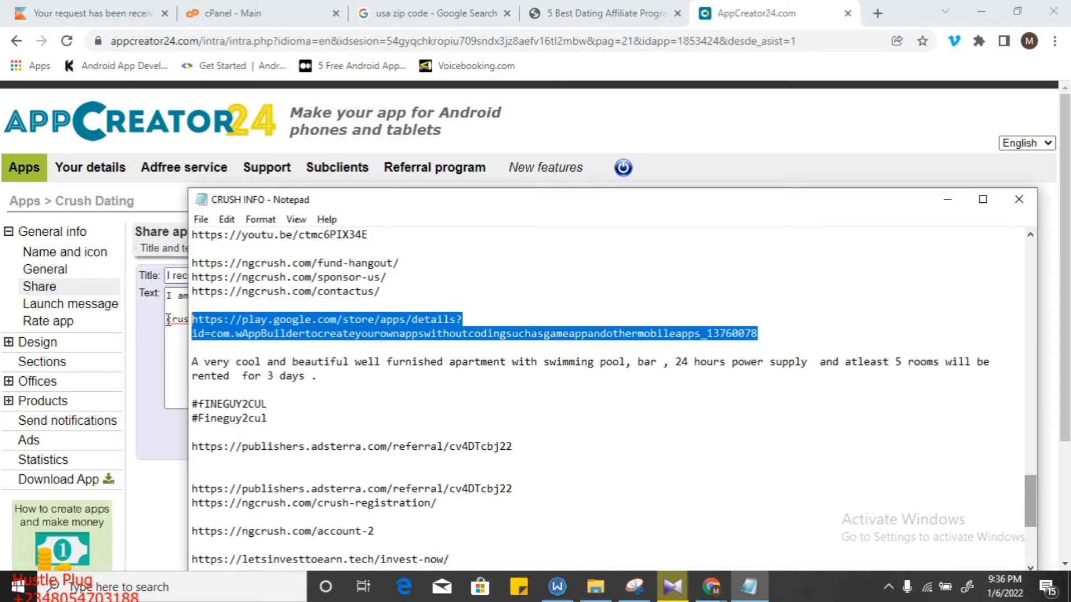
click(168, 319)
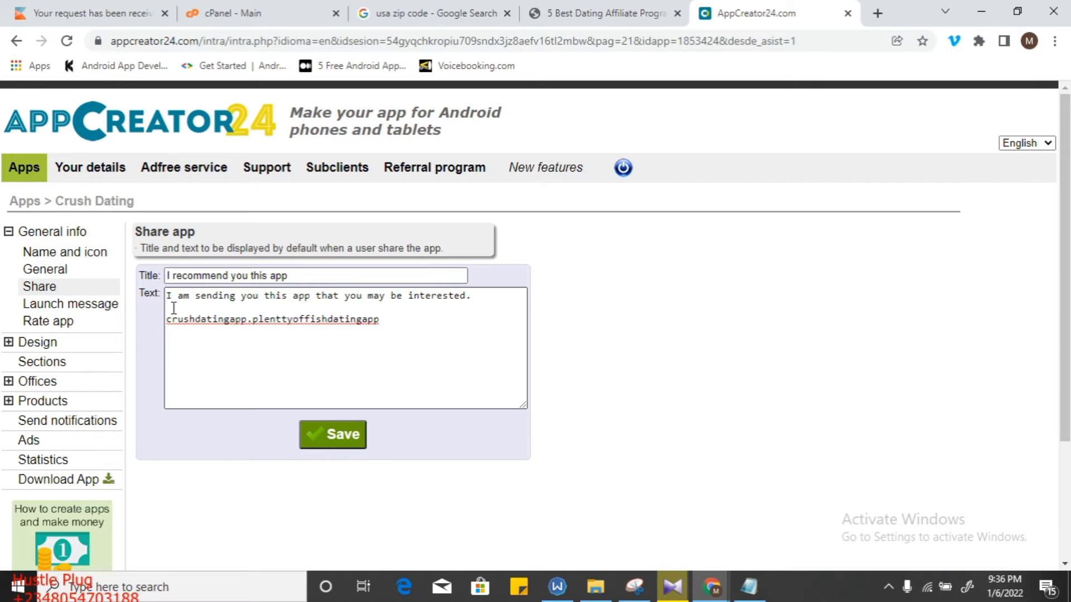
click(174, 307)
key(Return)
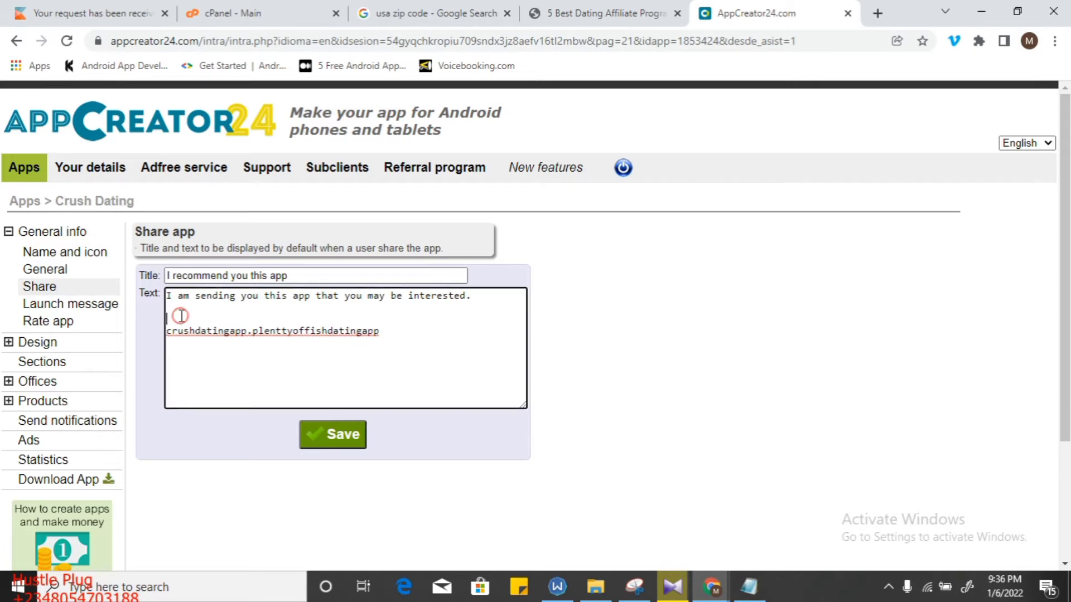
text(https://play.google.com/store/apps/details?id=com.wAppBuildertocreateyourownappswithoutcodingsuchasgameappandothermobileapps_13760078)
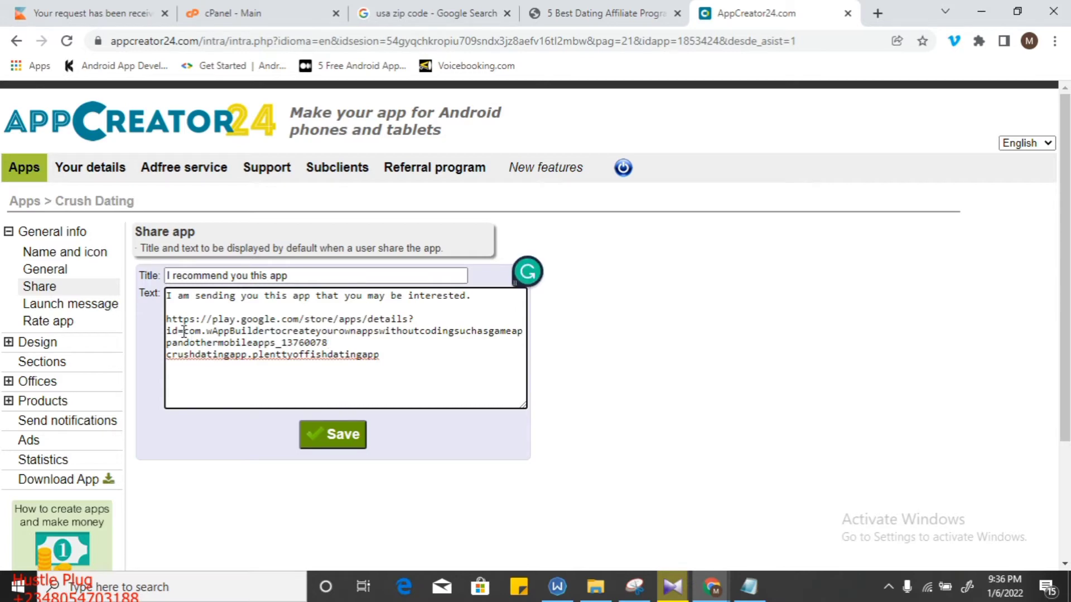
Step: Replace the old package ID after "id=" in the Play Store link with crushdatingapp.plenttyoffishdatingapp, joining both lines into one address
drag(184, 332, 330, 342)
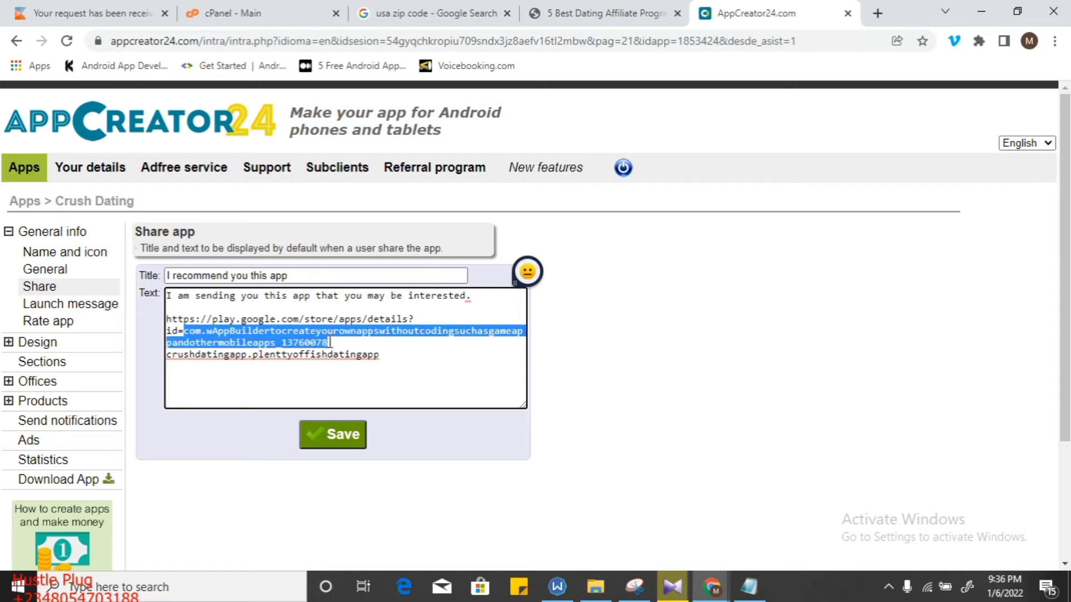
key(BackSpace)
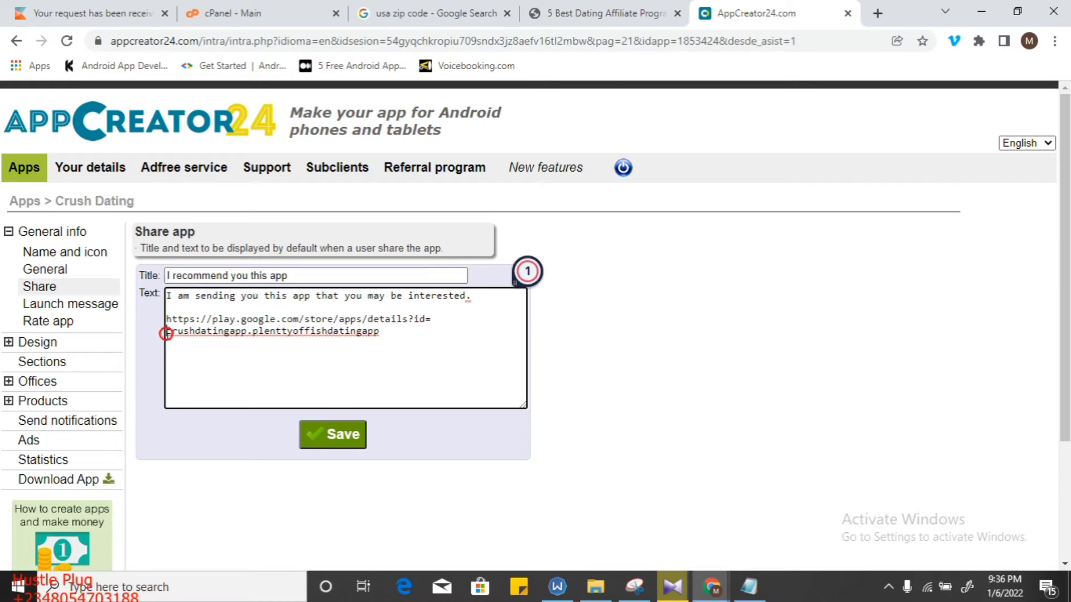
key(Delete)
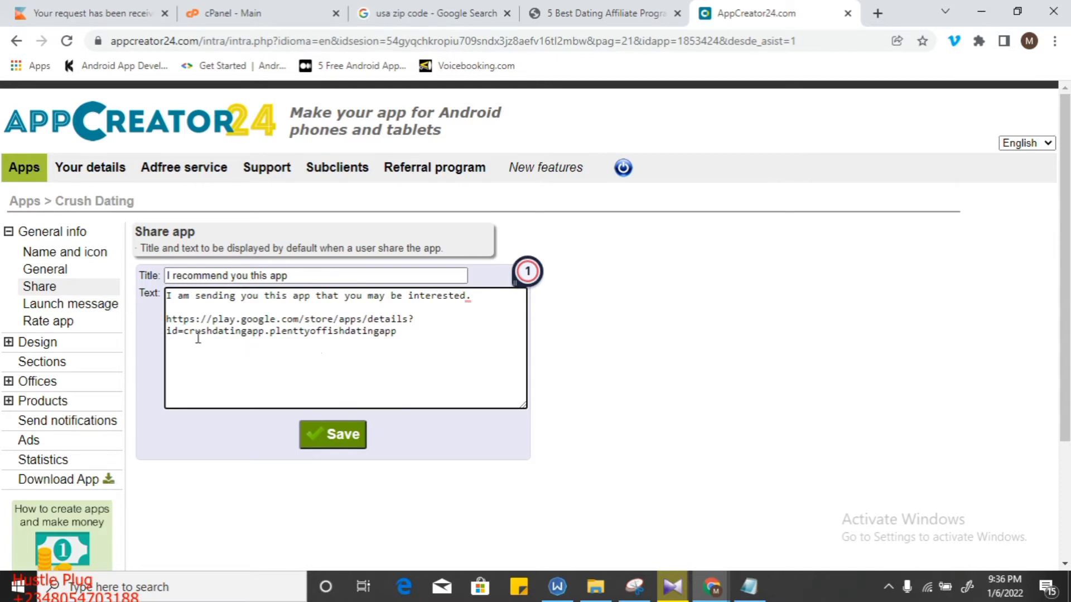
drag(183, 331, 399, 336)
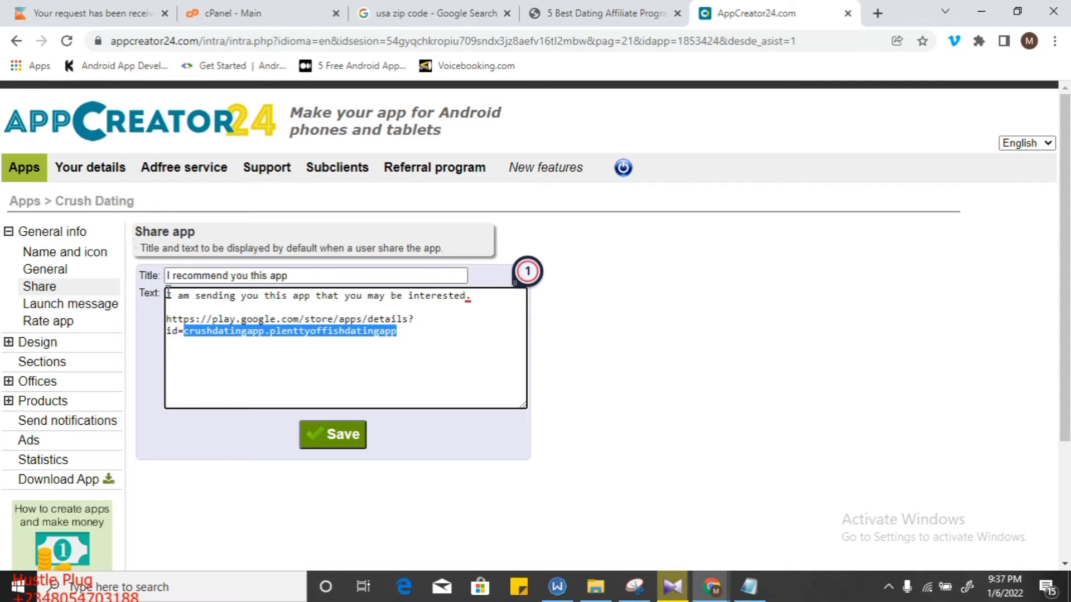
Step: Replace the share text's opening sentence with "Check out the best dating App." and save the sharing settings
drag(168, 293, 365, 305)
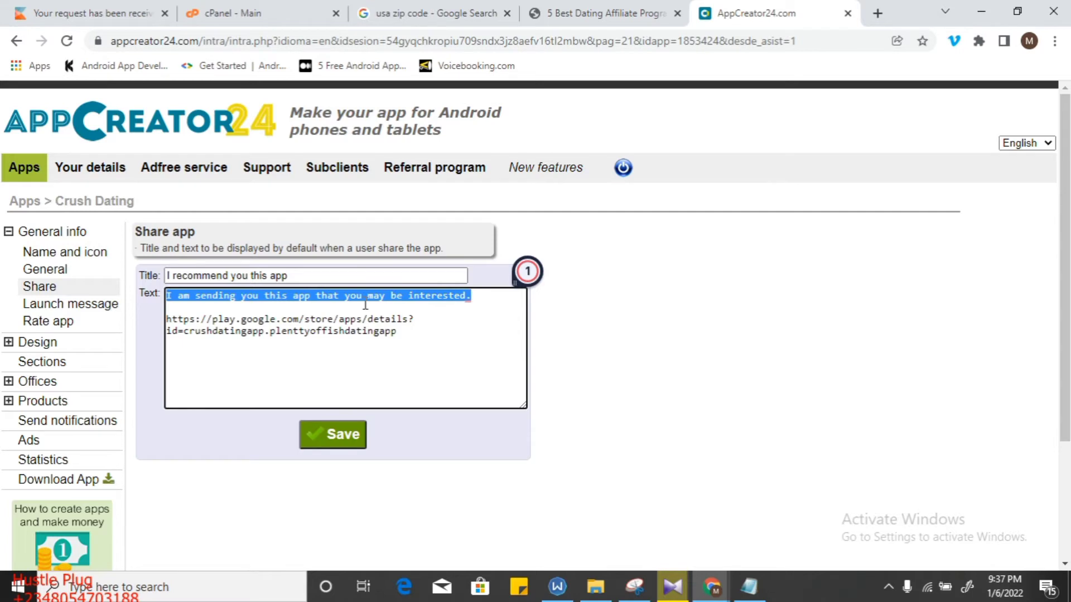
text(Check out th)
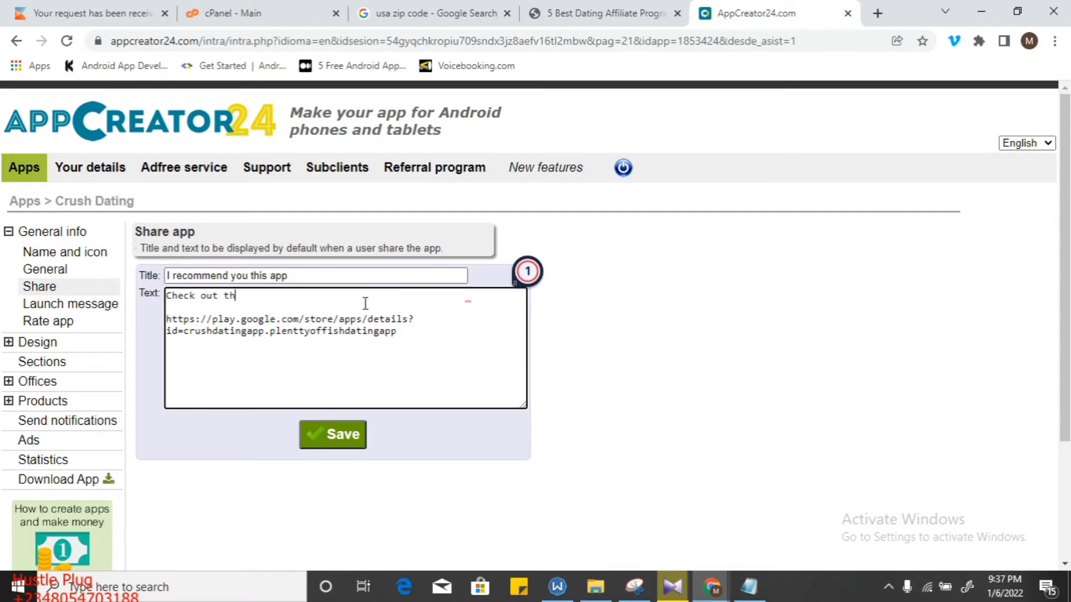
text(e best da)
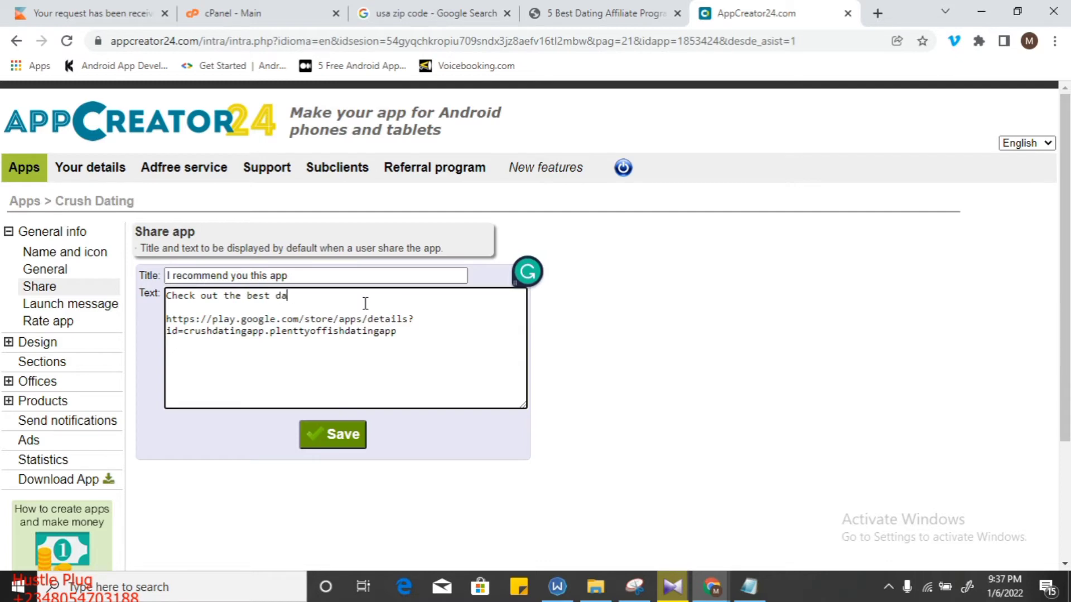
text(ting App.)
click(343, 435)
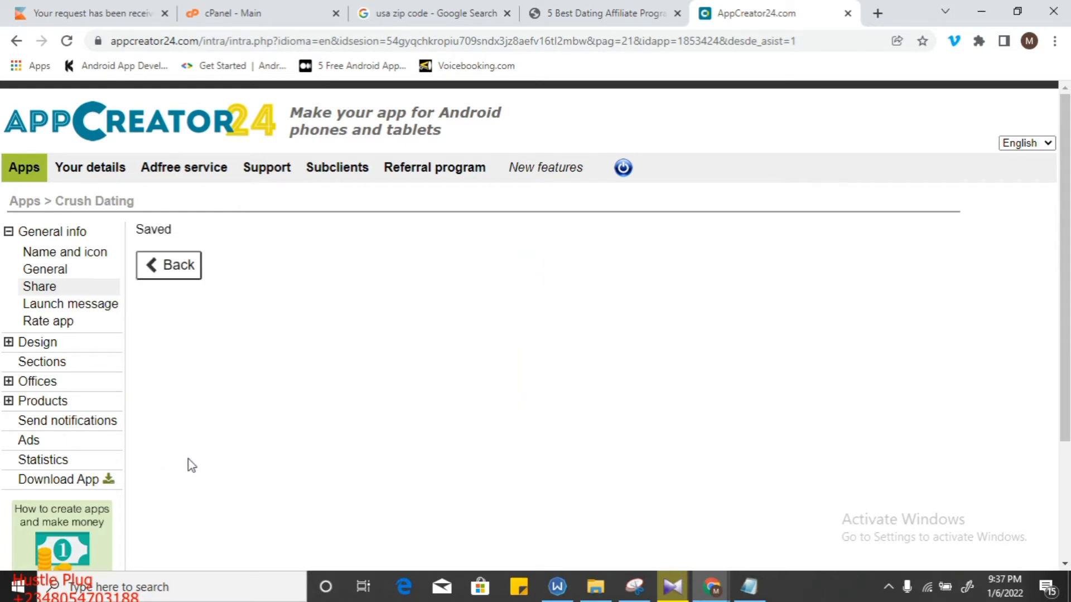
Step: Open the launch message settings and set the message title to "Welcome to Crush"
click(45, 304)
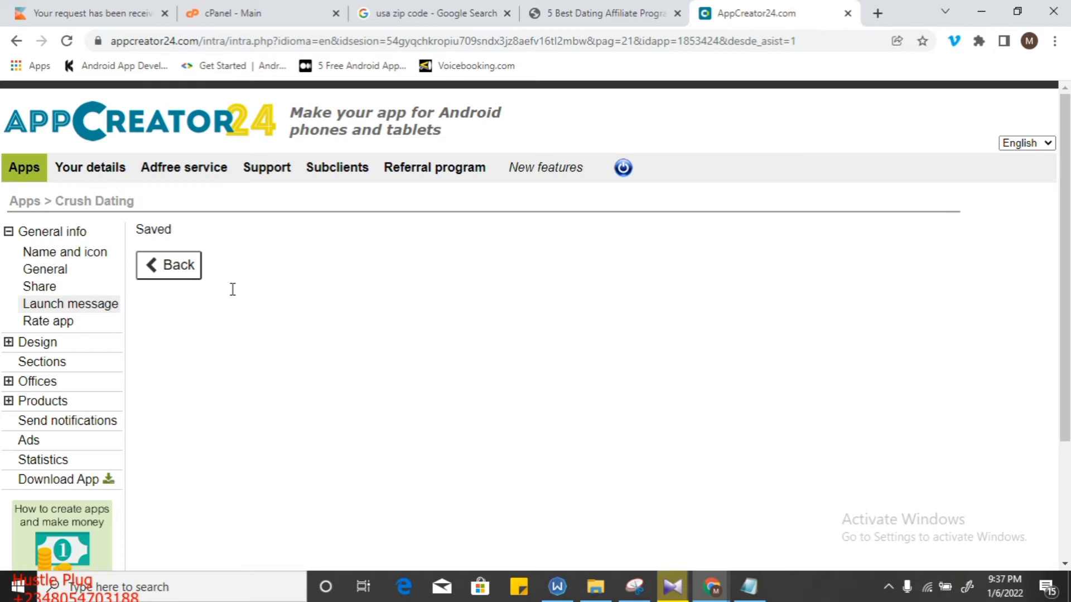
click(68, 308)
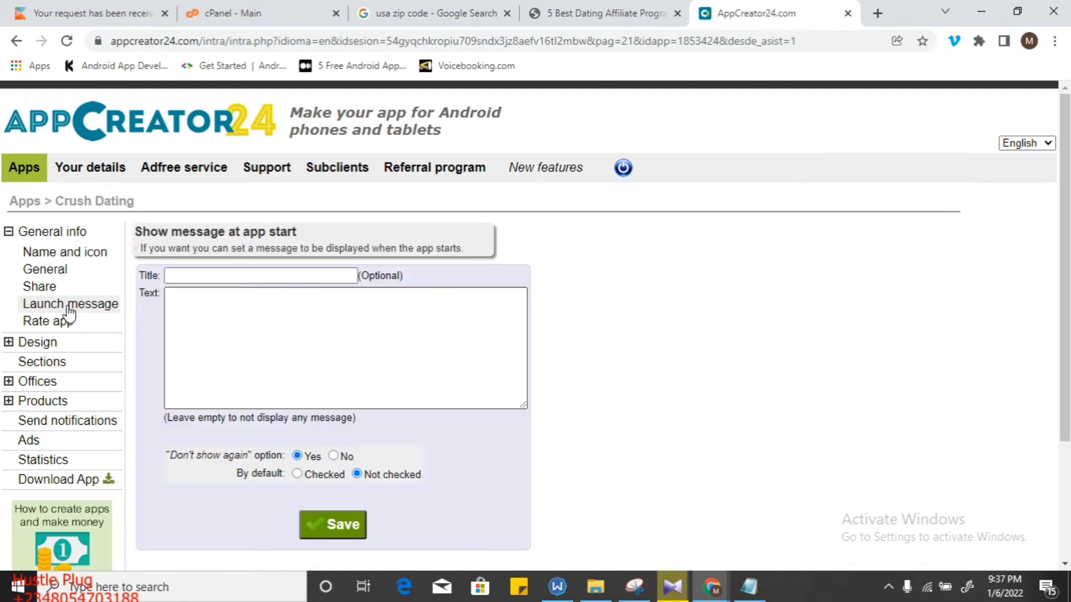
click(204, 277)
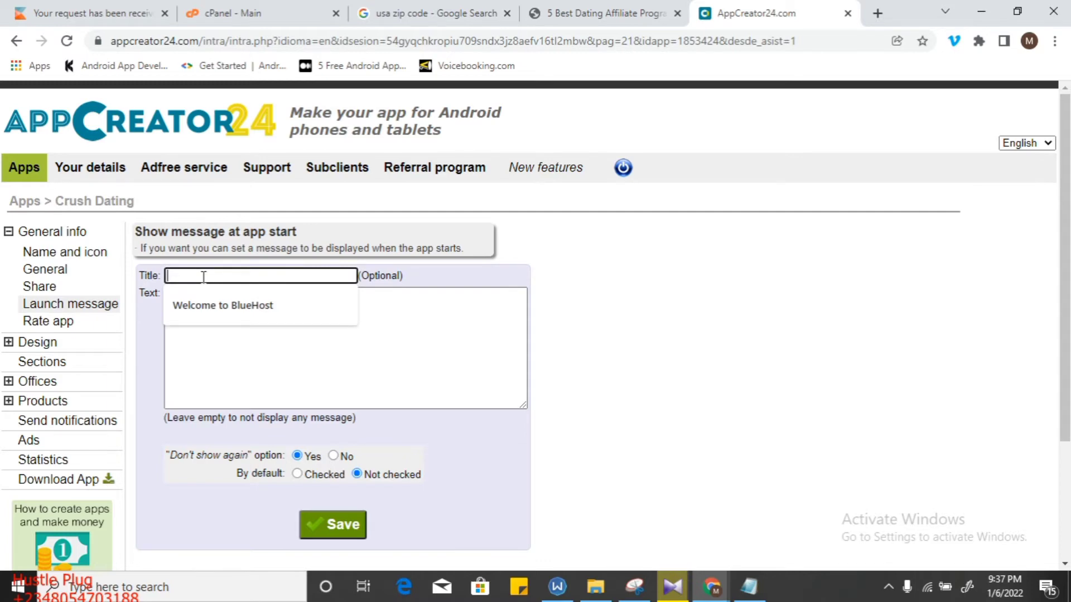
text(Welcome to Crush)
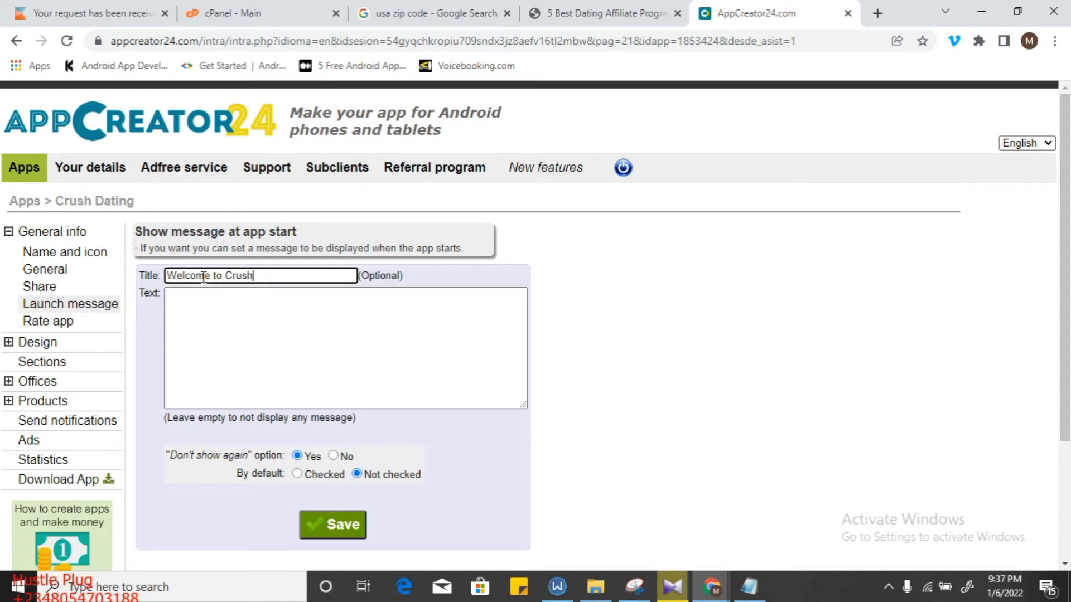
Step: Set the launch message text to "Welcome Dating App , Kindly note that nude pictures is not allowed as your profile image." and save
click(217, 308)
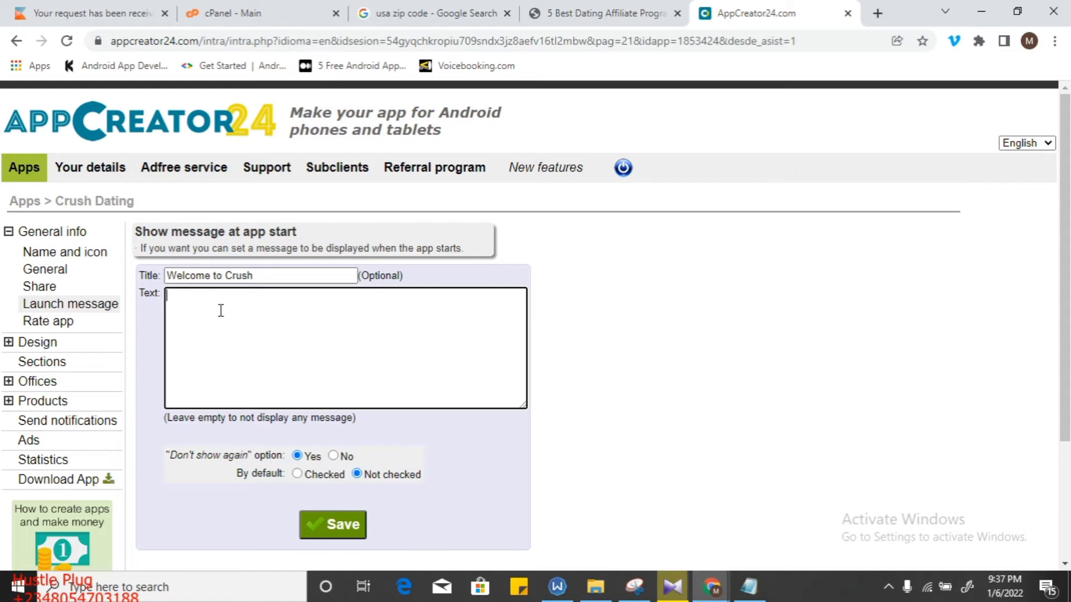
text(Welcome )
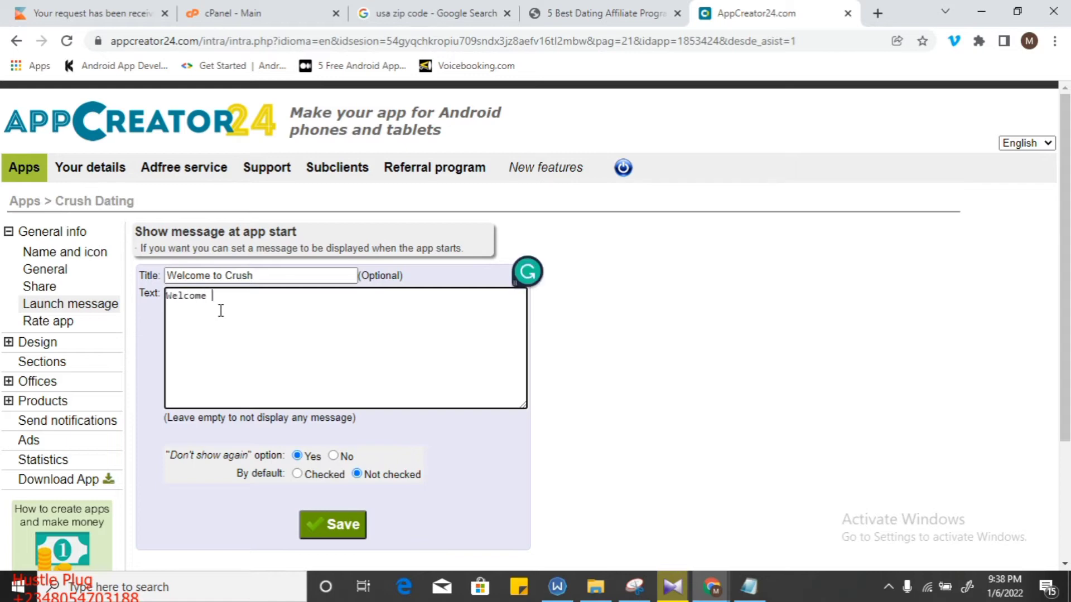
text(Dating App , Kindly not)
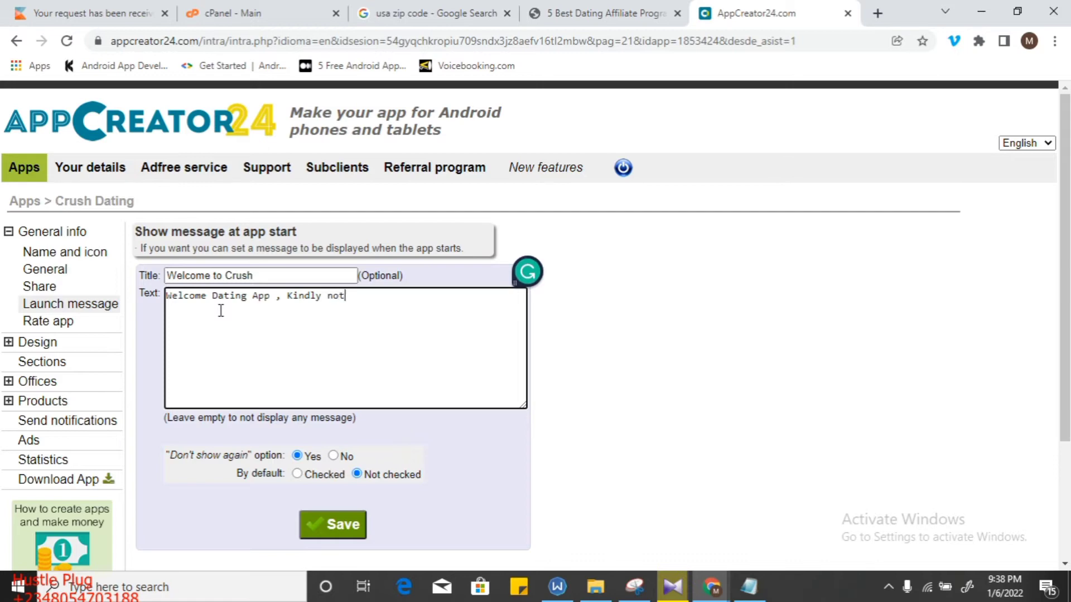
text(e that nude pictures is)
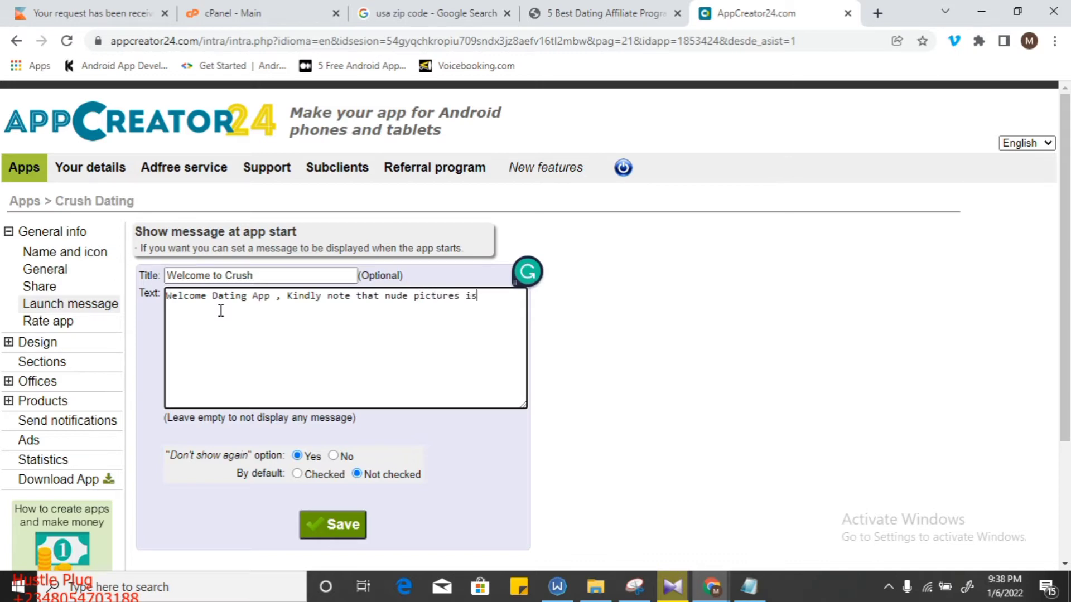
text( not allowed as your profile)
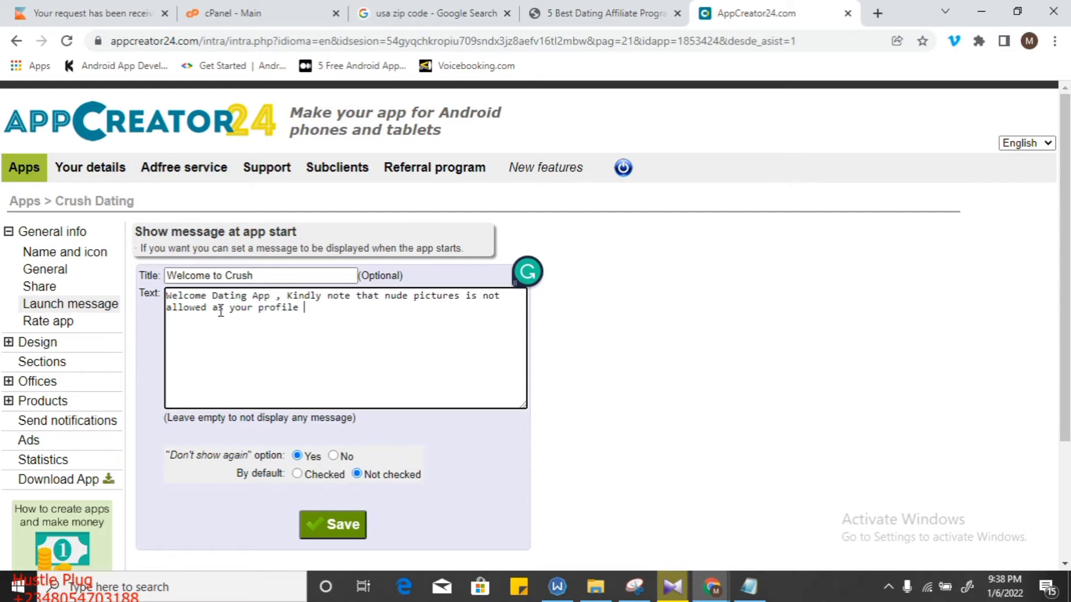
text( imag)
key(BackSpace)
key(BackSpace)
text(age.)
click(322, 534)
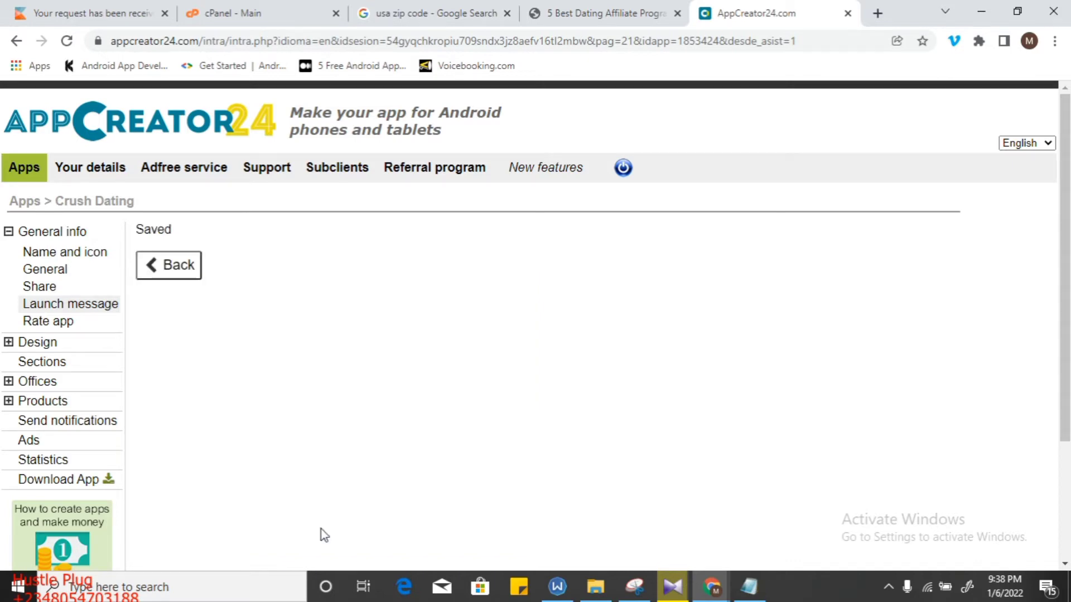
Step: Enable the Google Play rating message, remove the inverted question mark from "Do you like our app?" and save the settings
click(48, 322)
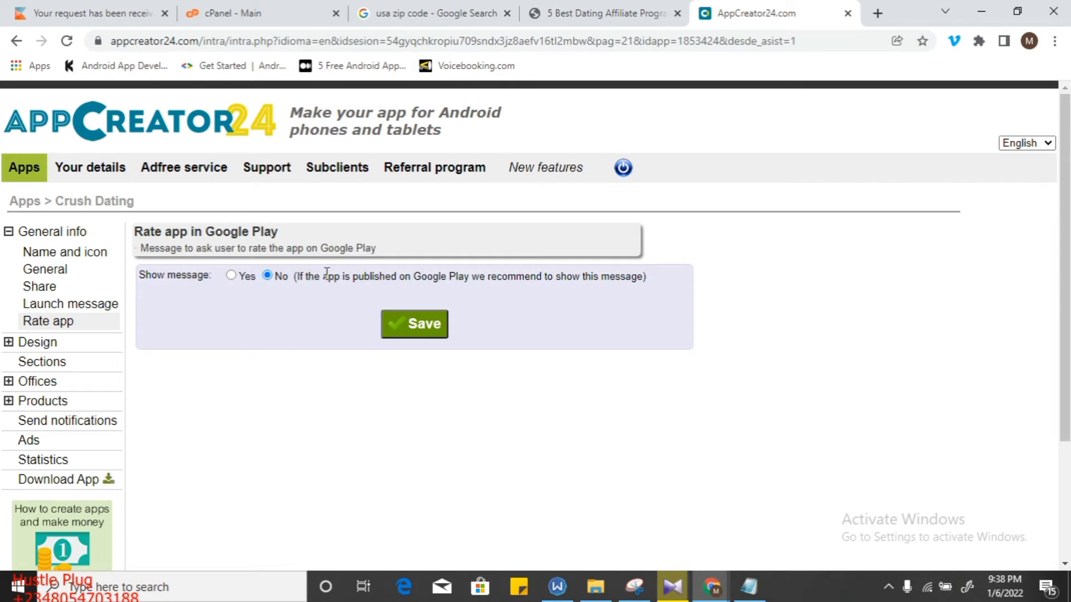
click(231, 275)
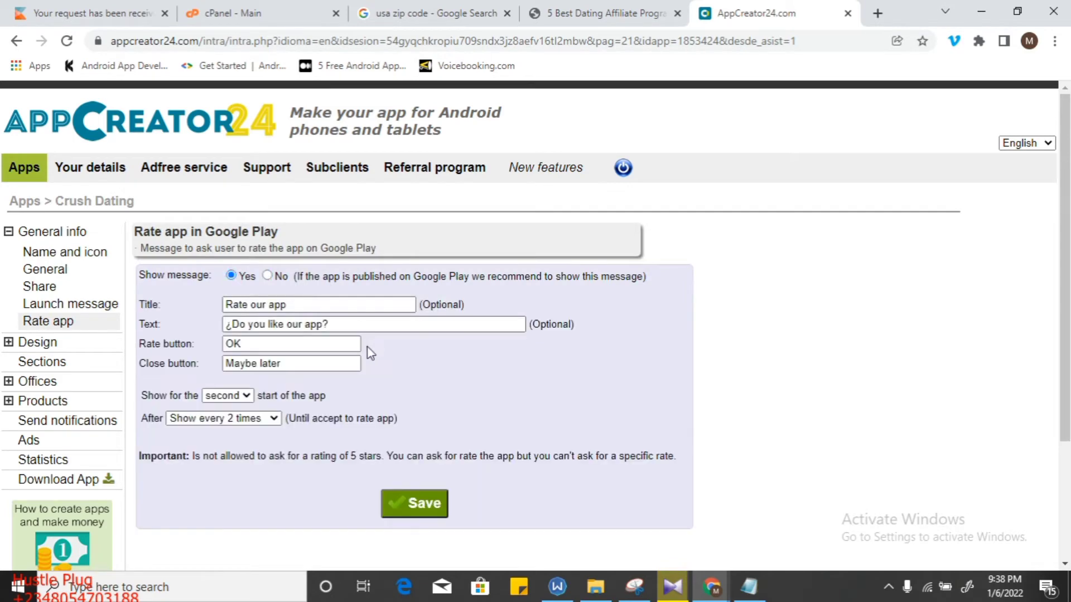
click(234, 324)
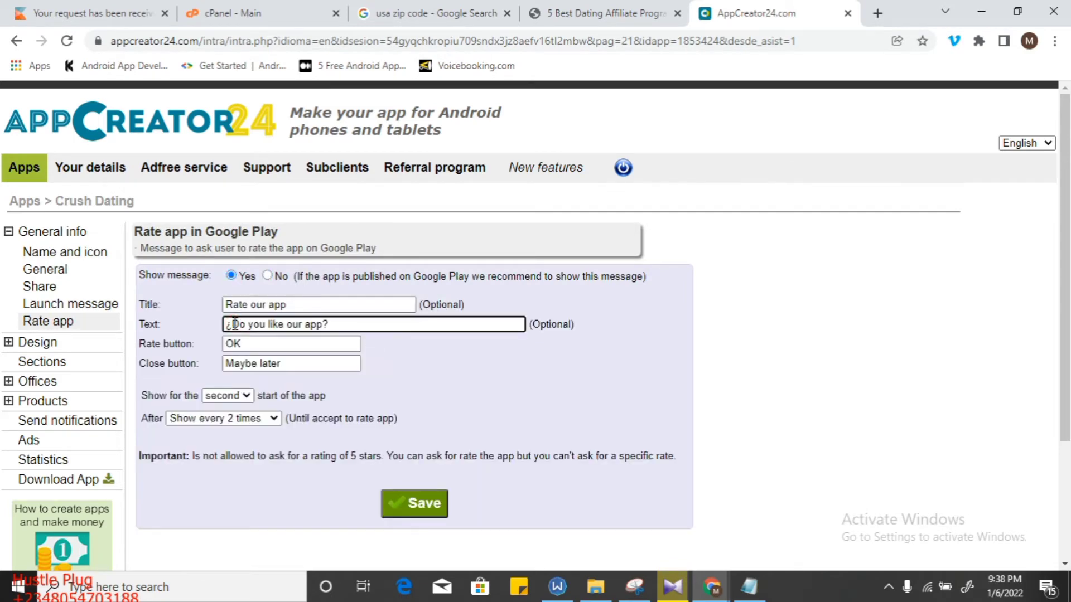
key(BackSpace)
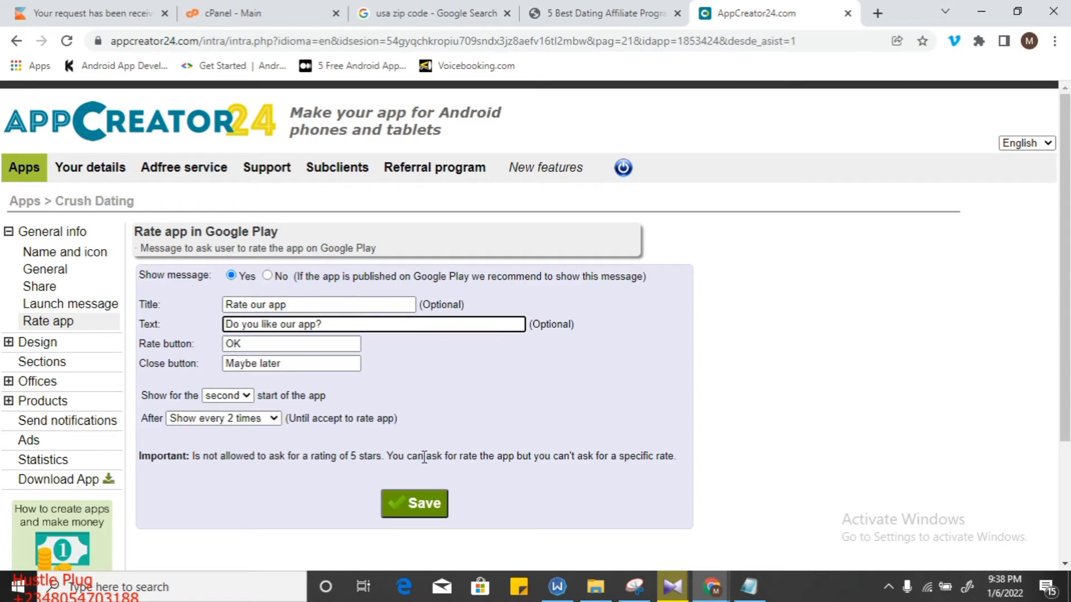
click(419, 503)
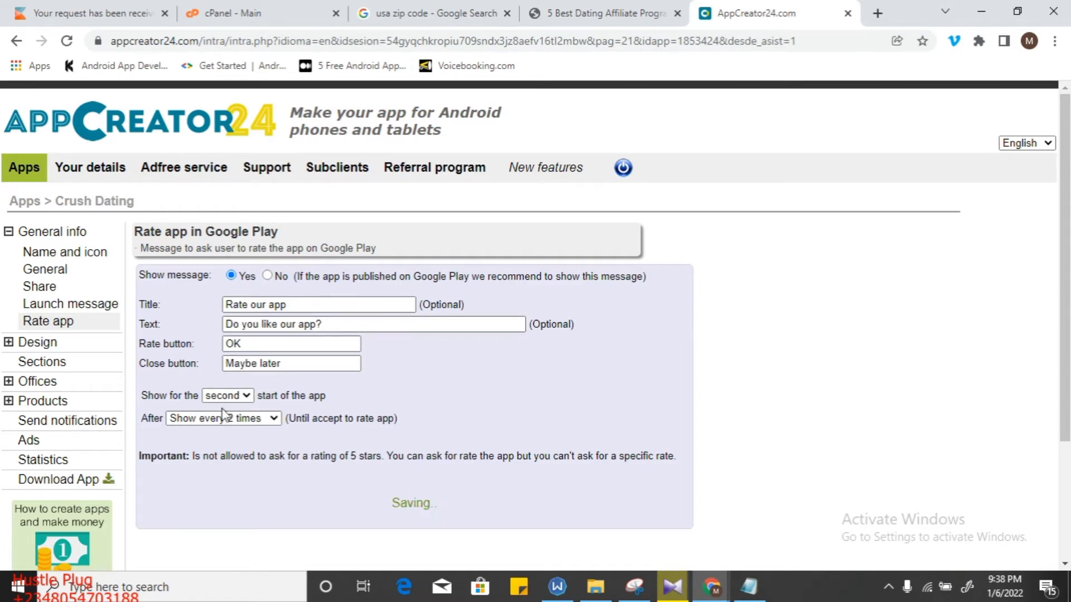
Step: Open the app name and icon settings and replace the package name with "crushdatingapp.plenttyoffishdatingapp"
click(50, 255)
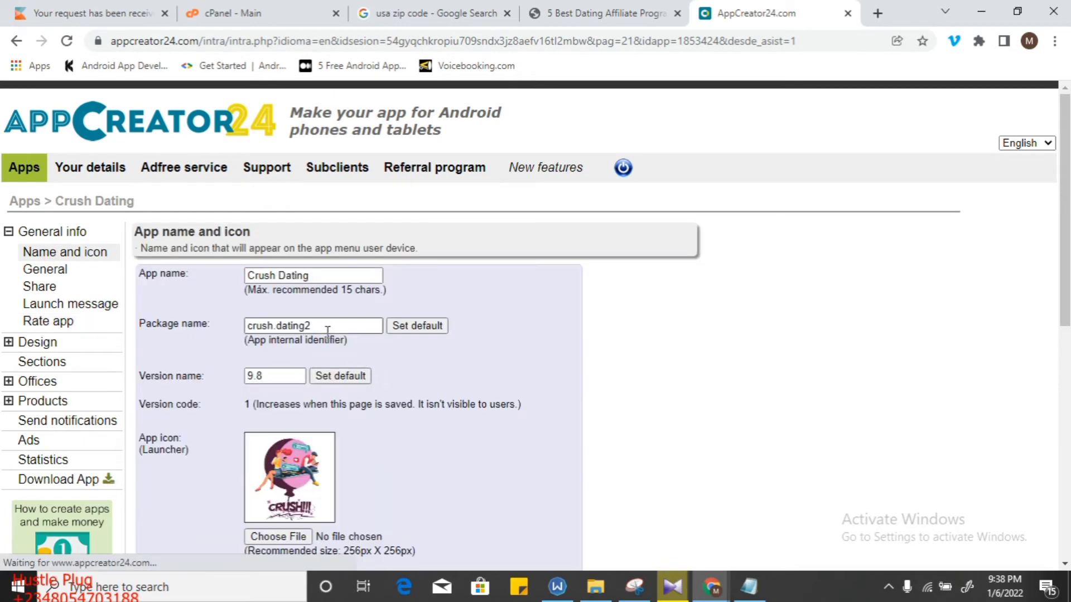
click(326, 329)
key(ctrl+a)
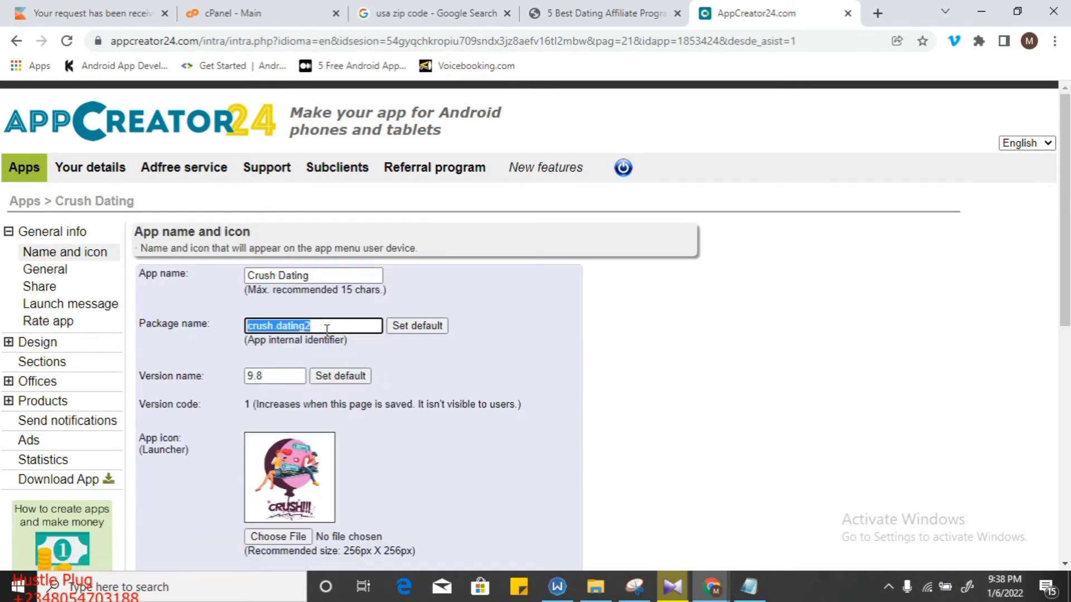
key(ctrl+v)
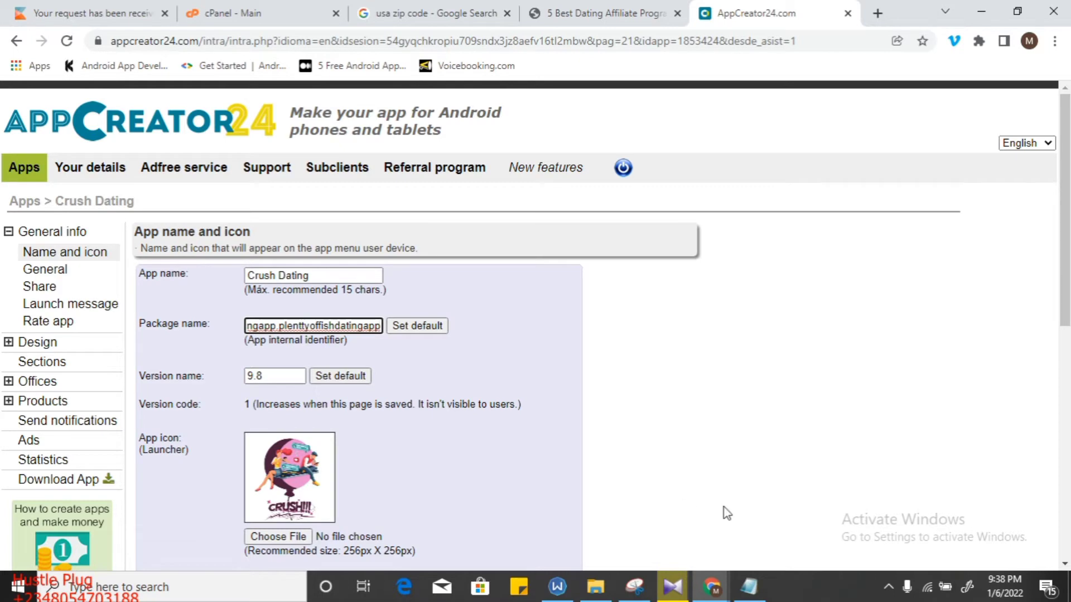
Step: Include location, camera and microphone permissions, choose generating .apk and .aab, then save and agree to regenerate the app
scroll(1048, 558, down, 8)
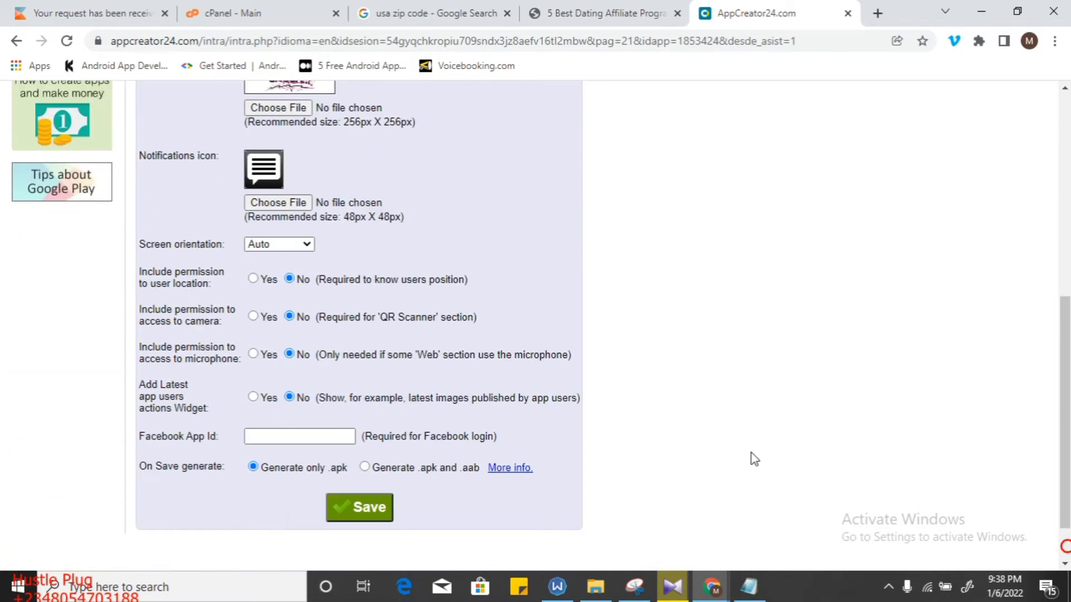
click(364, 468)
click(253, 279)
click(253, 316)
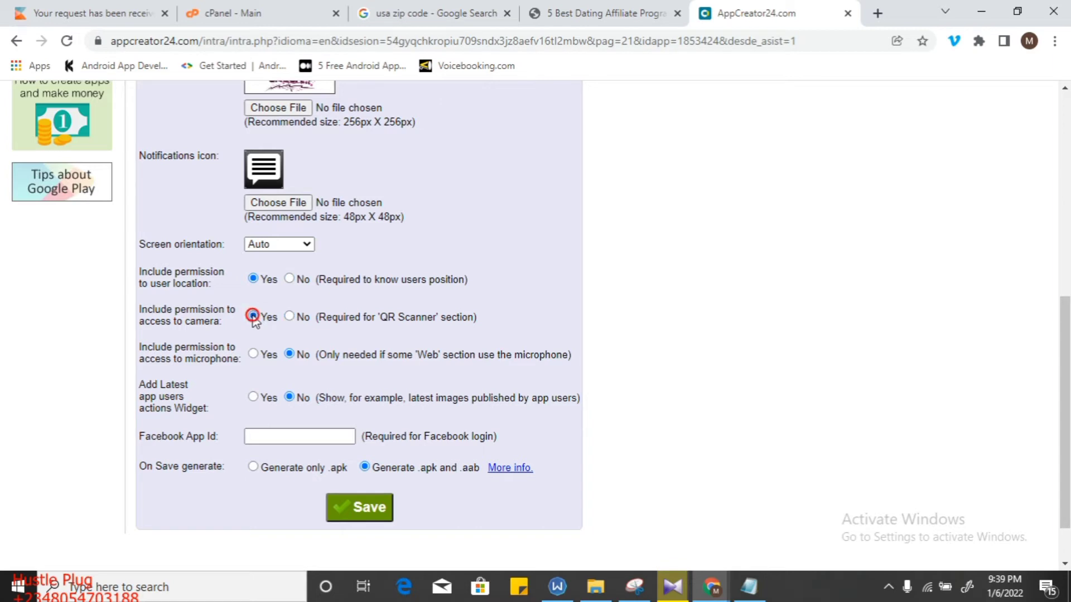
click(253, 354)
click(358, 510)
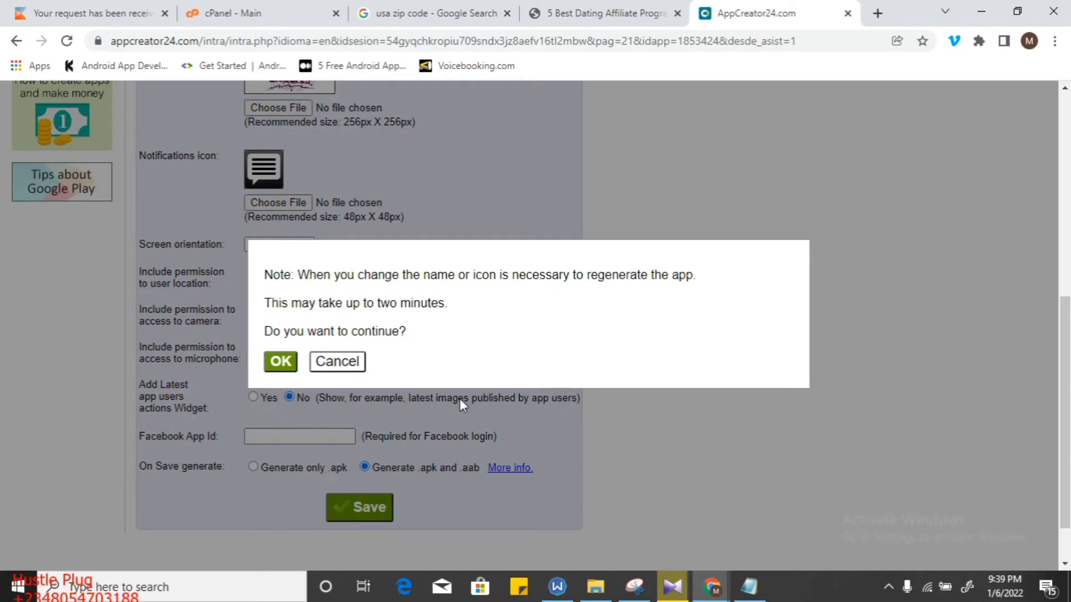
click(281, 363)
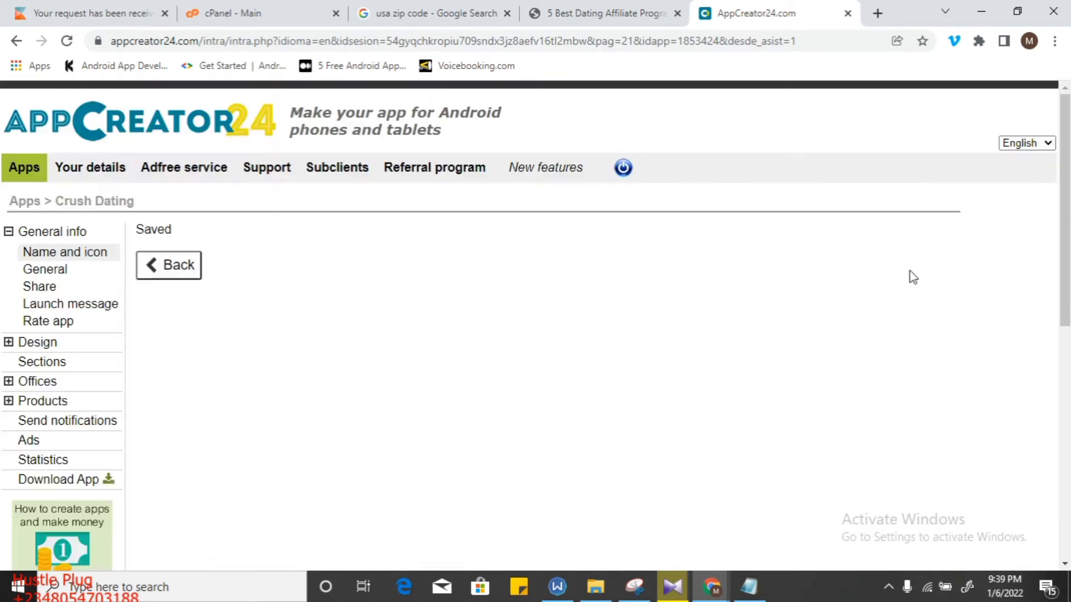
Step: Return to the app name and icon settings and check the saved package name through to its end
click(178, 268)
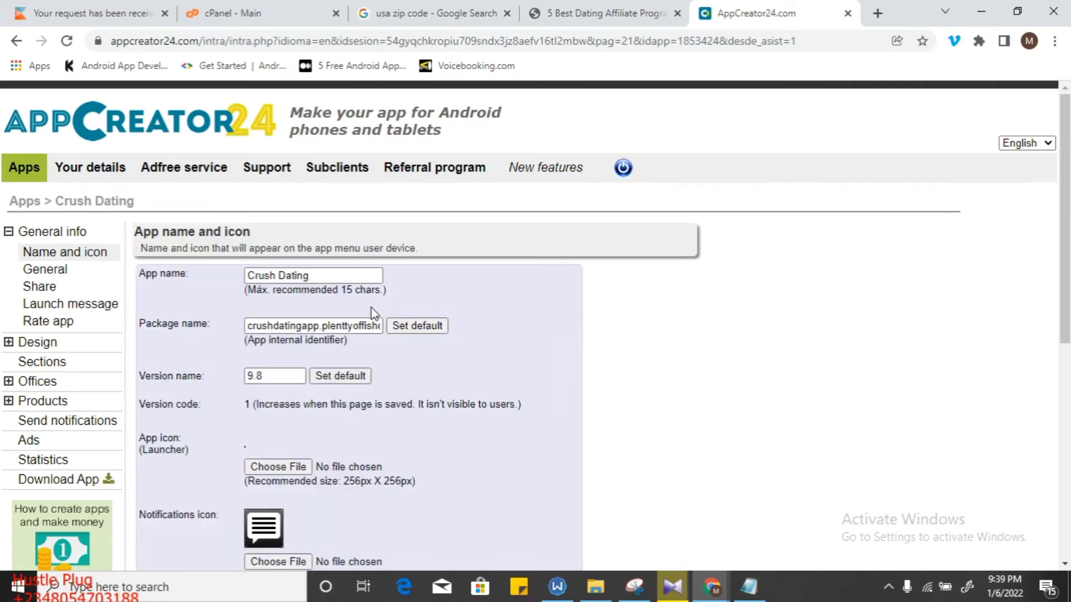
click(293, 326)
key(End)
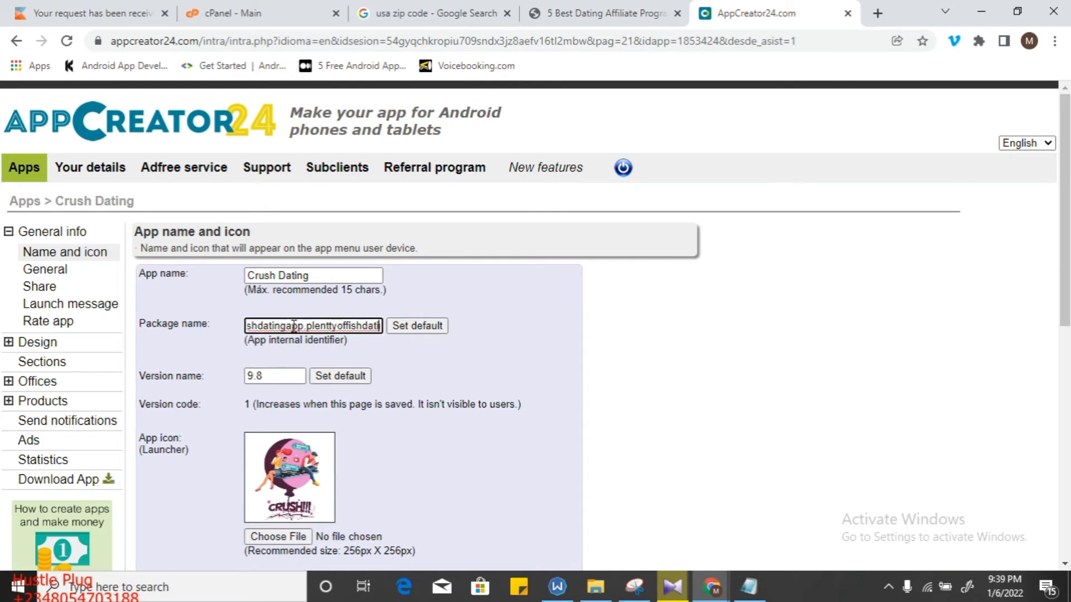
text(ngapp)
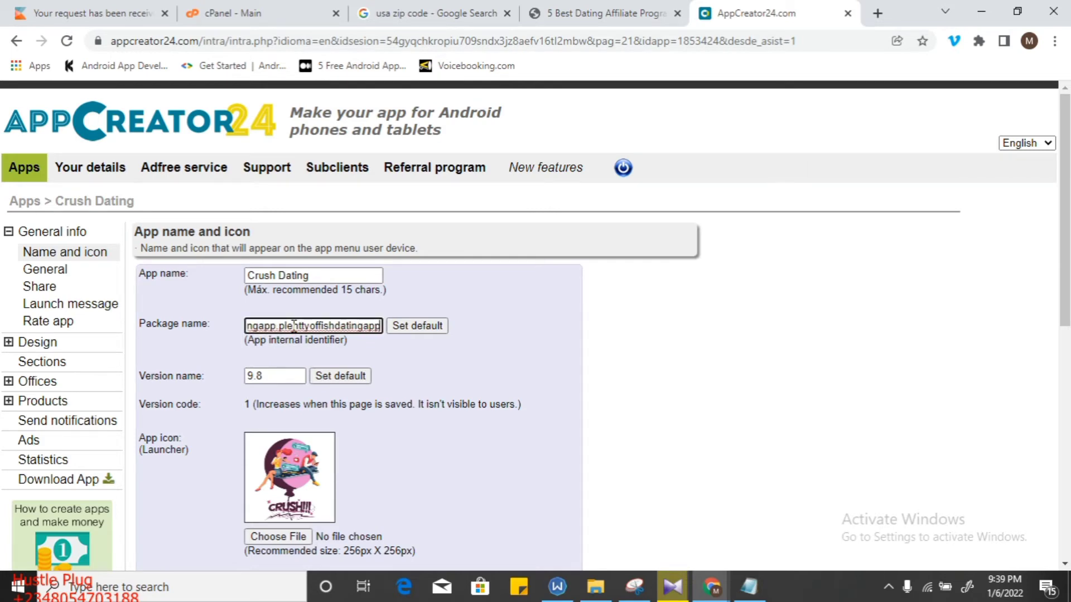
Step: Open the design settings, set the main menu type to Sliding menu and save it
click(29, 346)
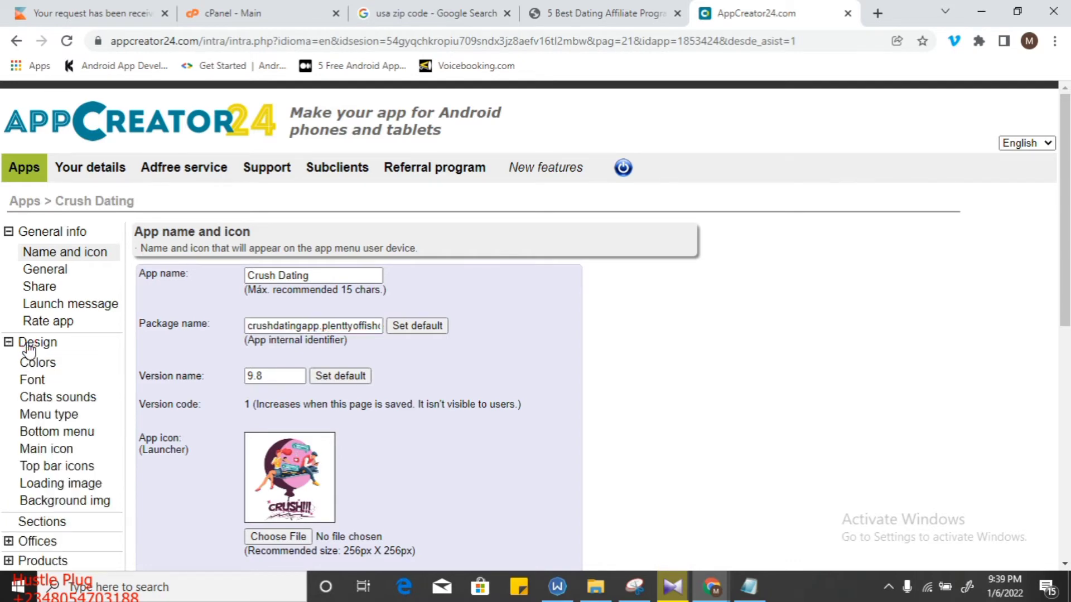
click(48, 363)
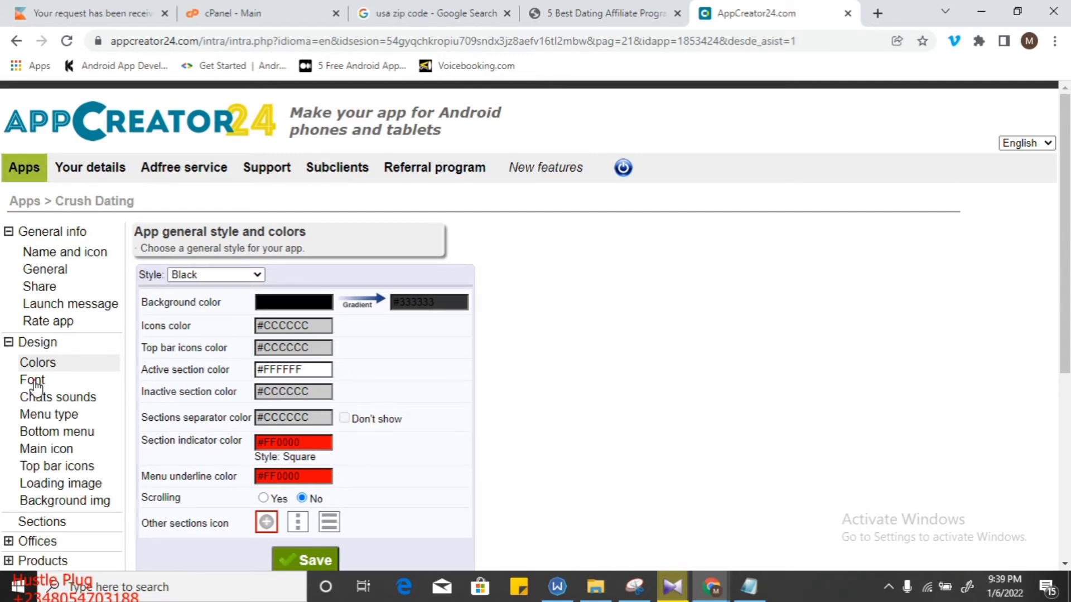
click(47, 416)
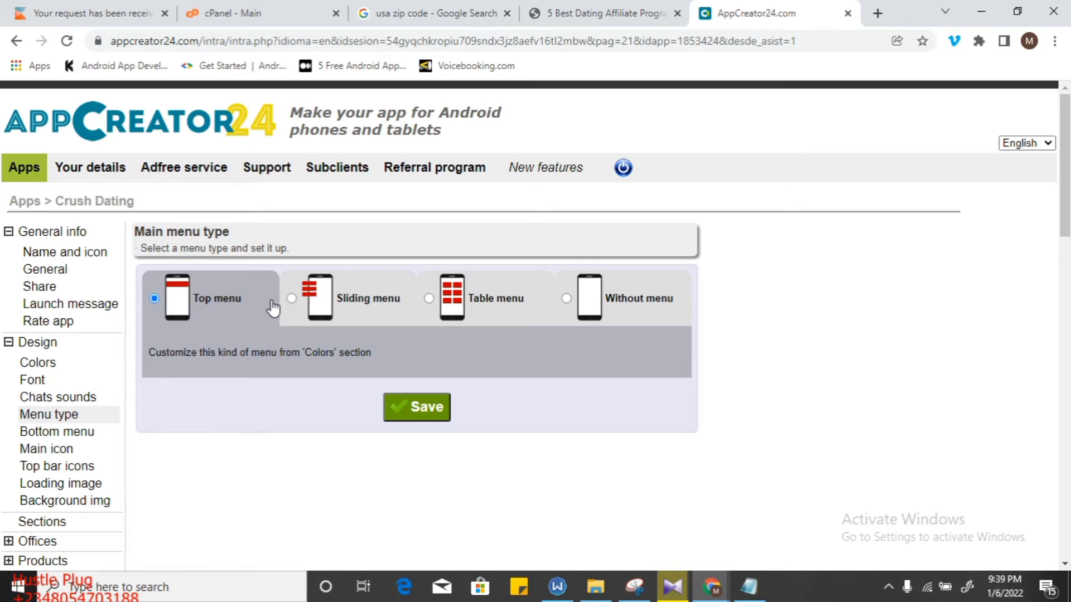
click(291, 298)
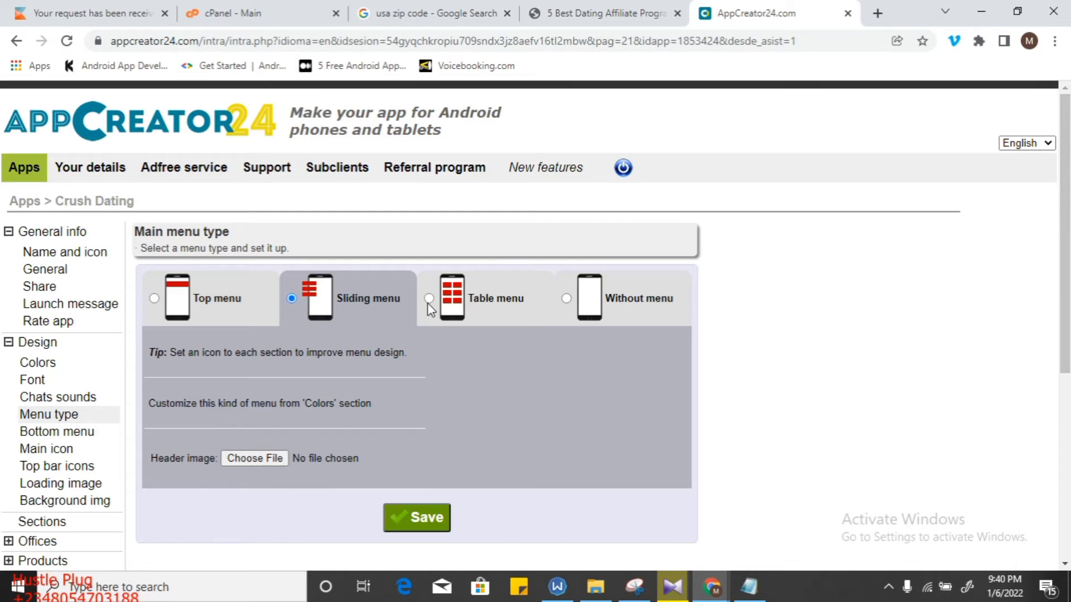
click(428, 523)
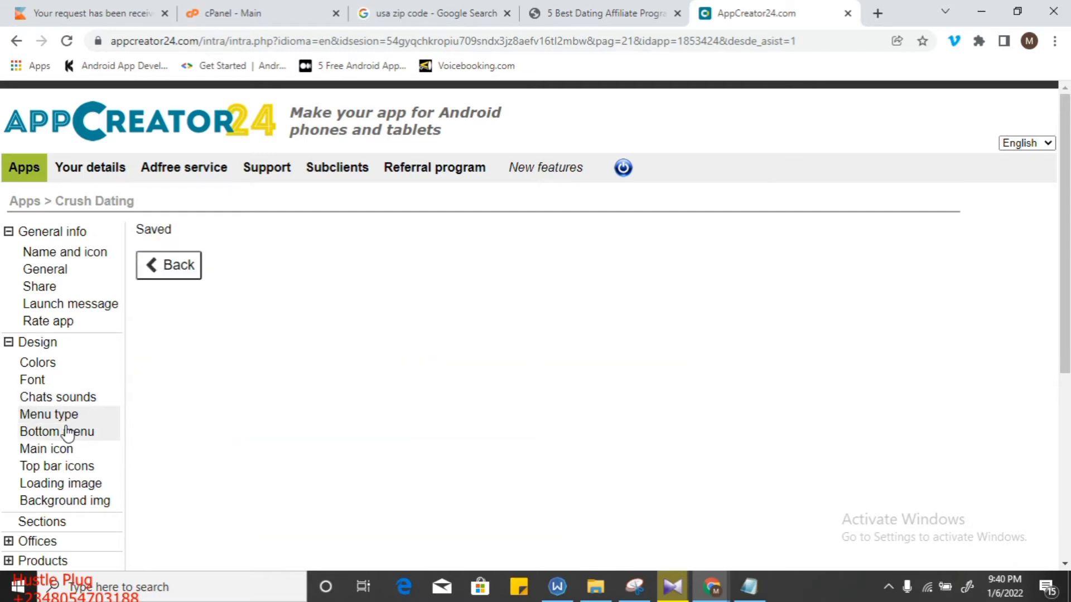
Step: Remove the current Crush icon from the main icon settings for the top menu and return to the icon form
click(48, 431)
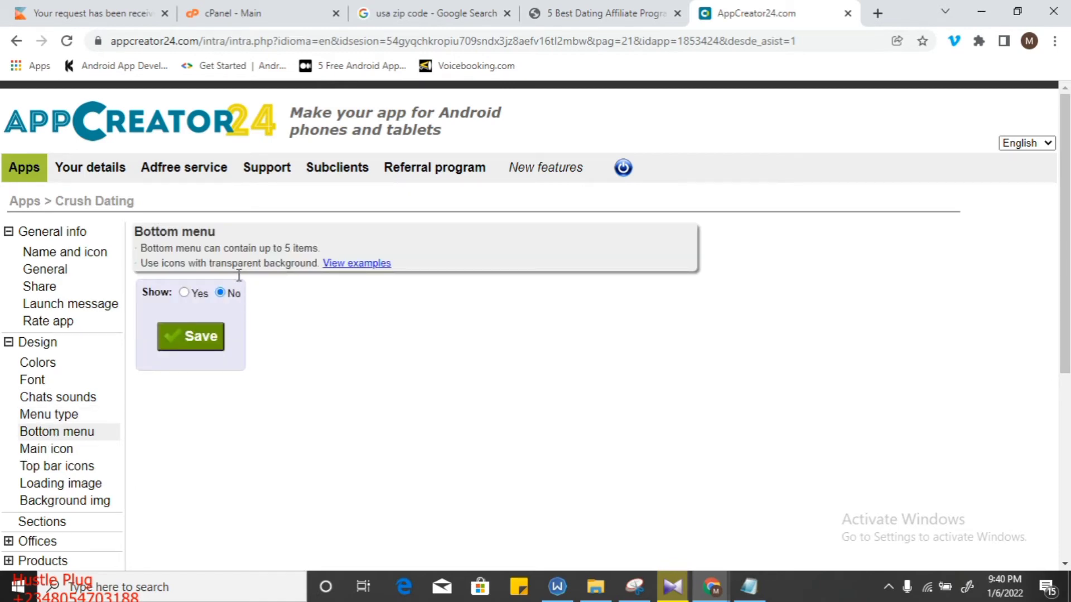
click(62, 452)
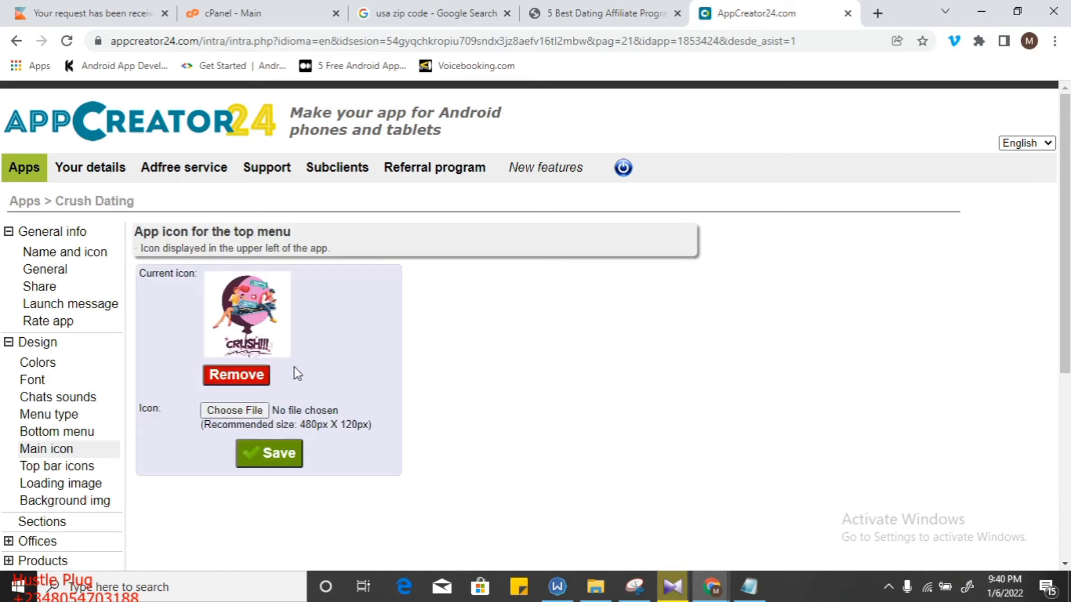
click(252, 376)
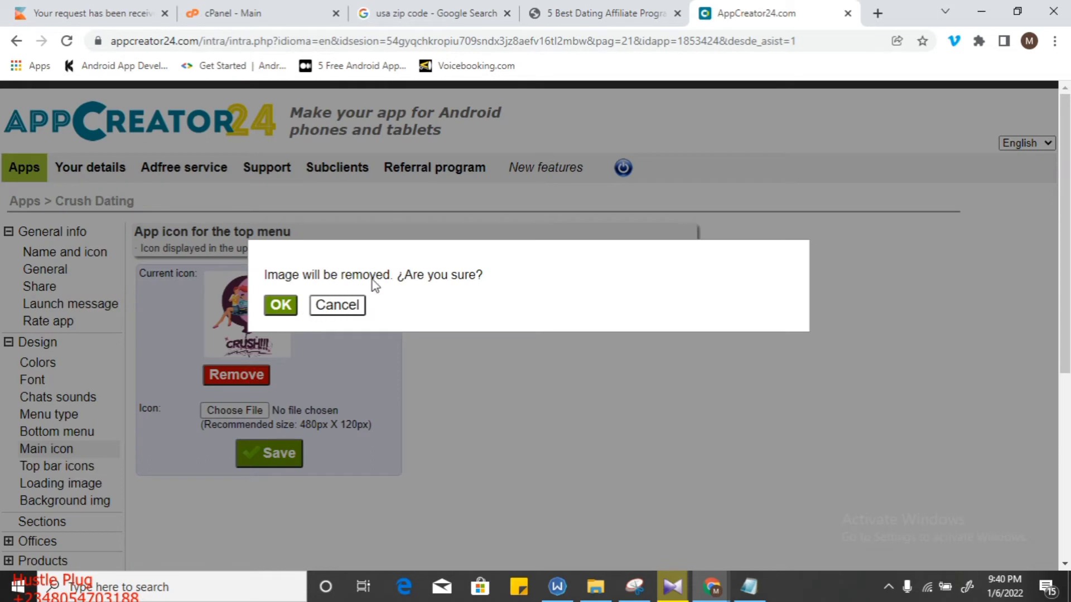
click(336, 305)
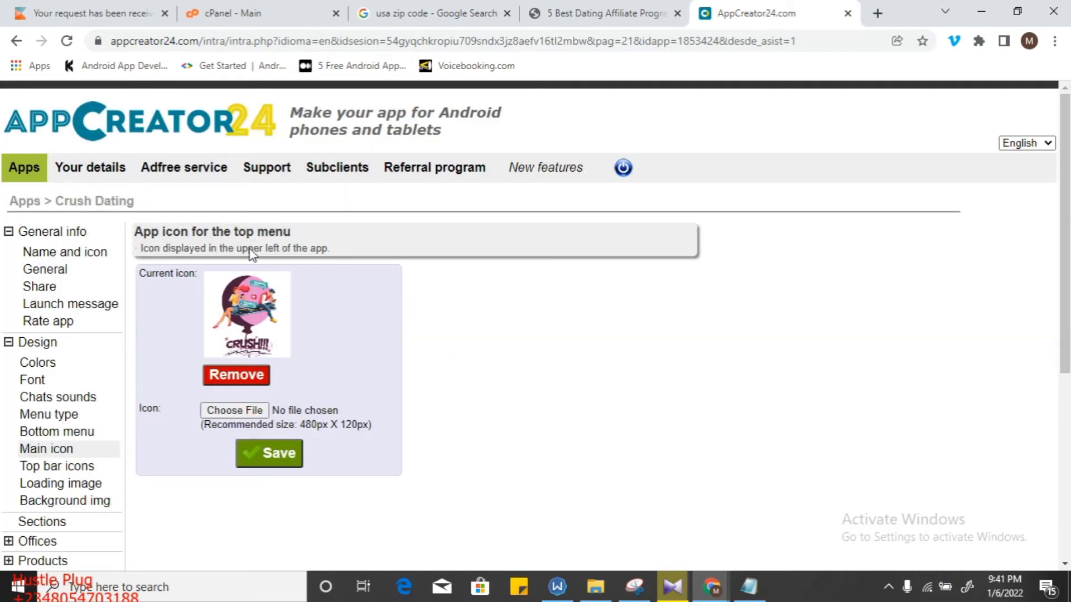
click(240, 380)
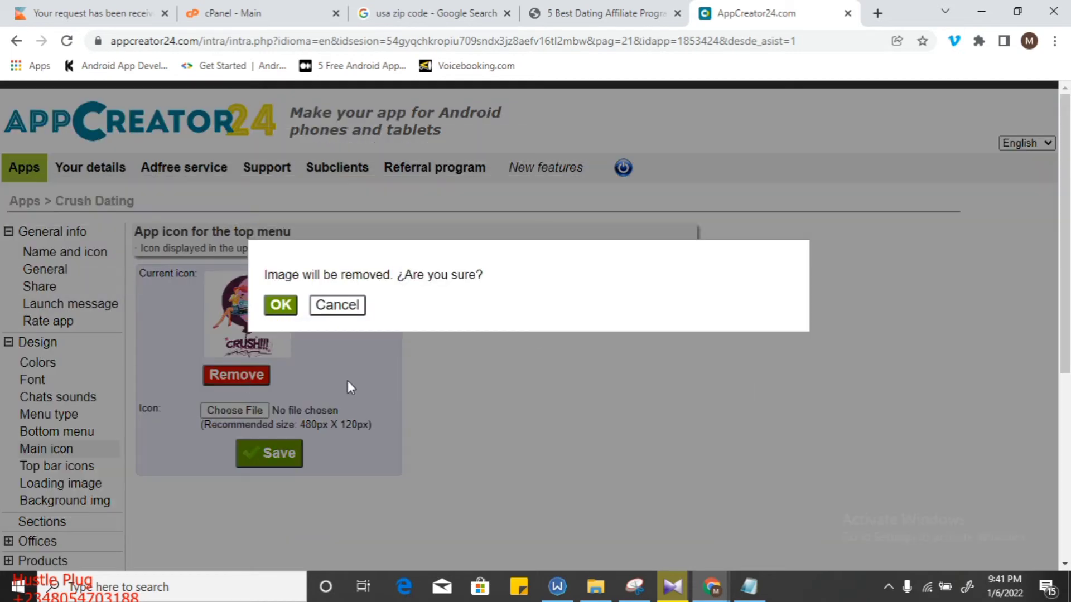
click(288, 303)
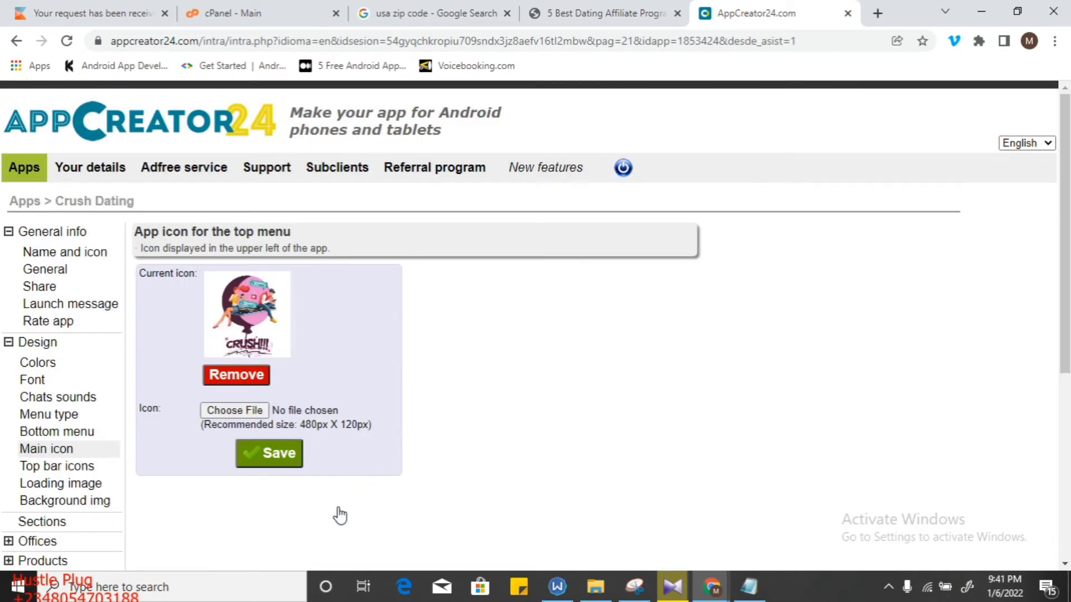
click(272, 466)
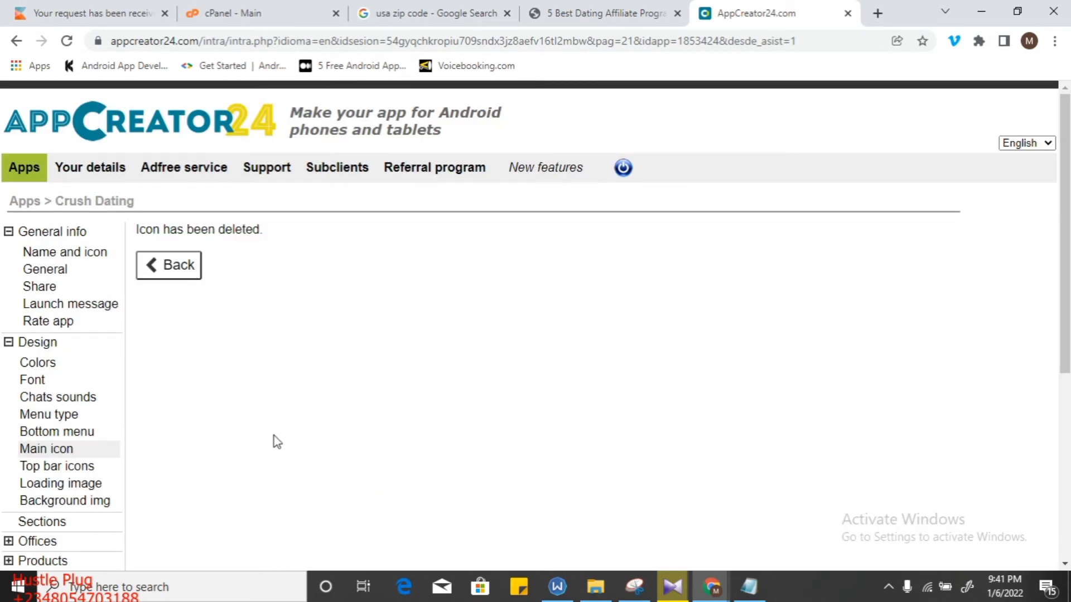
click(162, 264)
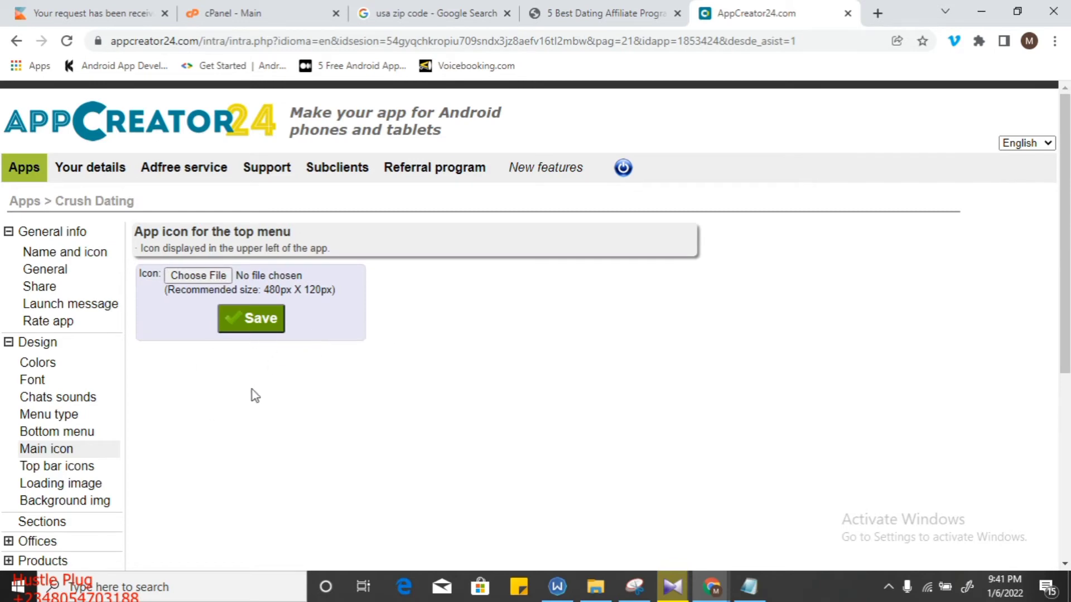
Step: Move the notification bell ahead of the share icon among the enabled top bar icons and save the configuration
click(88, 468)
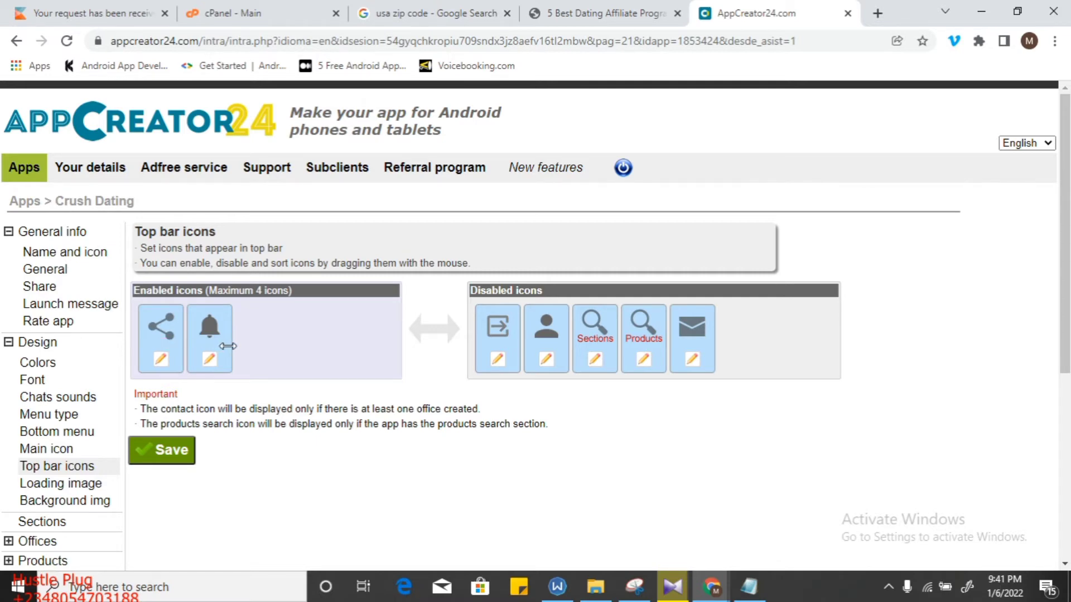
drag(228, 345, 162, 334)
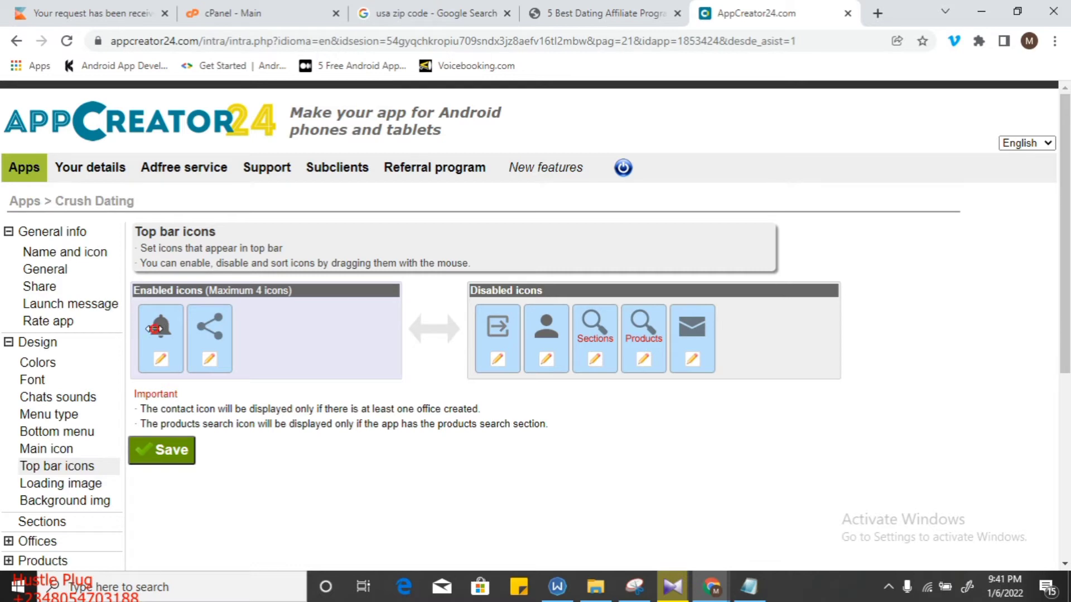
click(295, 356)
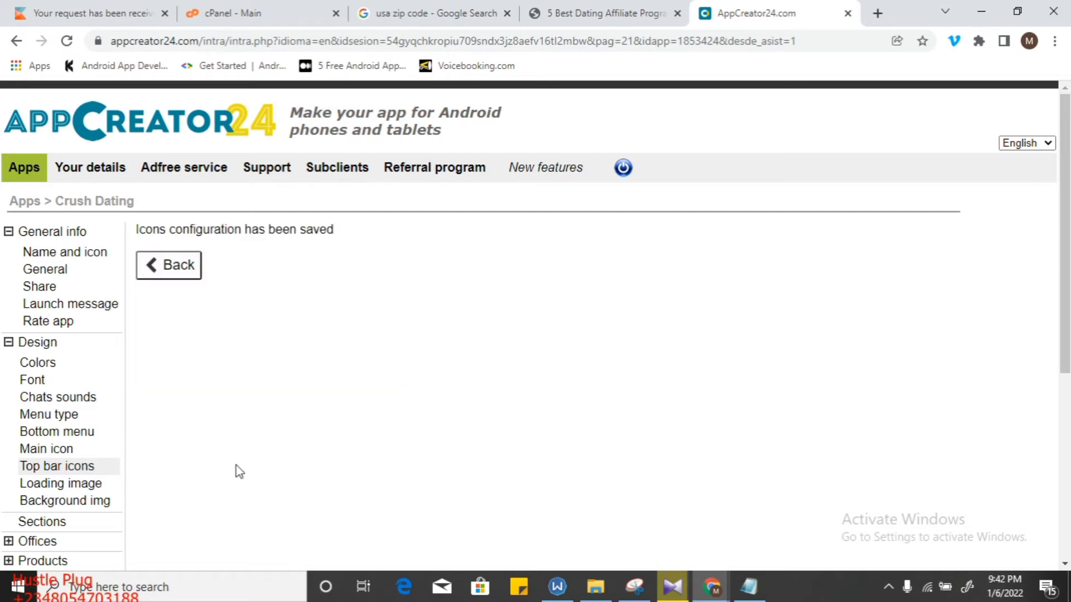
Step: Open the loading image settings and call off the removal of the current splash image
click(48, 484)
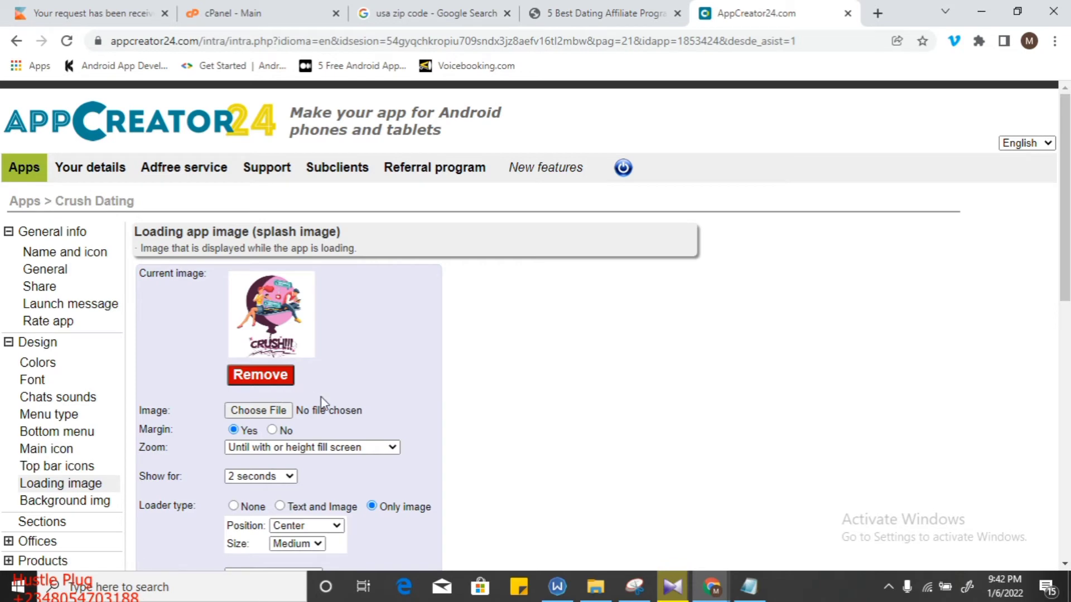
click(288, 381)
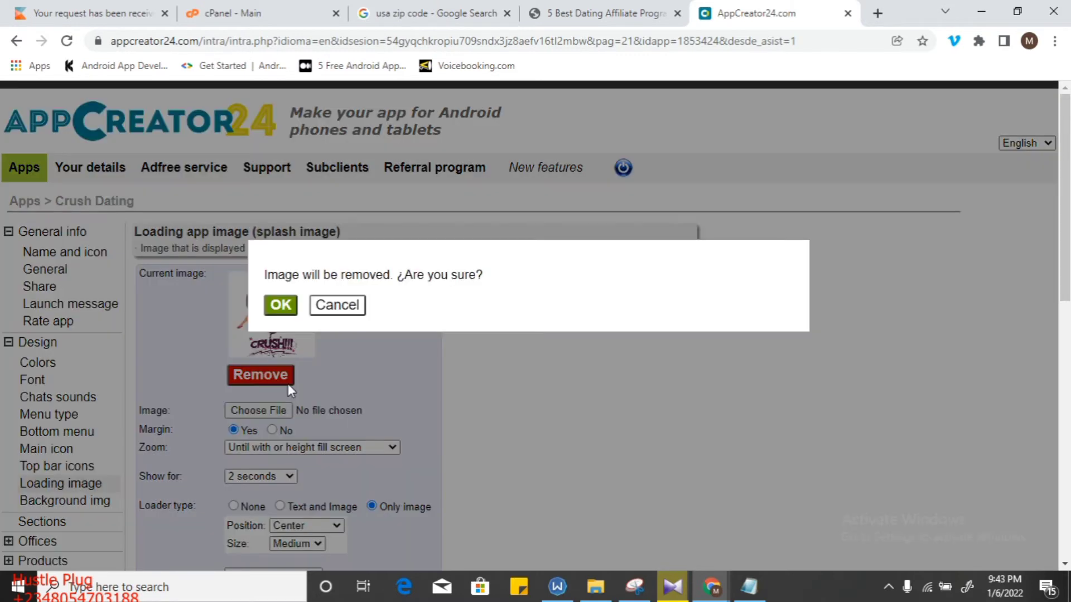
click(332, 306)
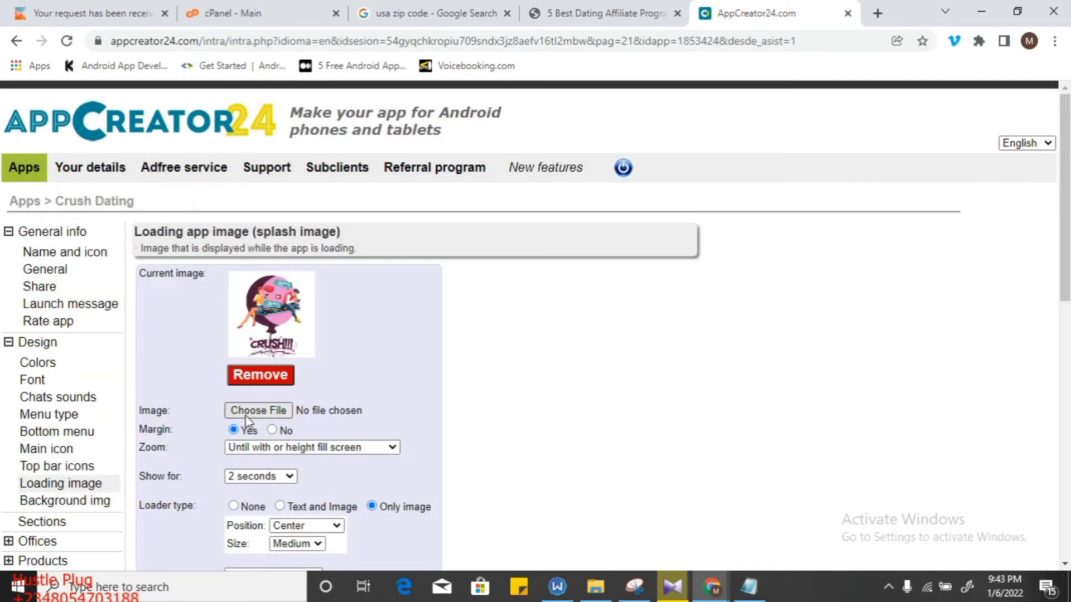
click(292, 423)
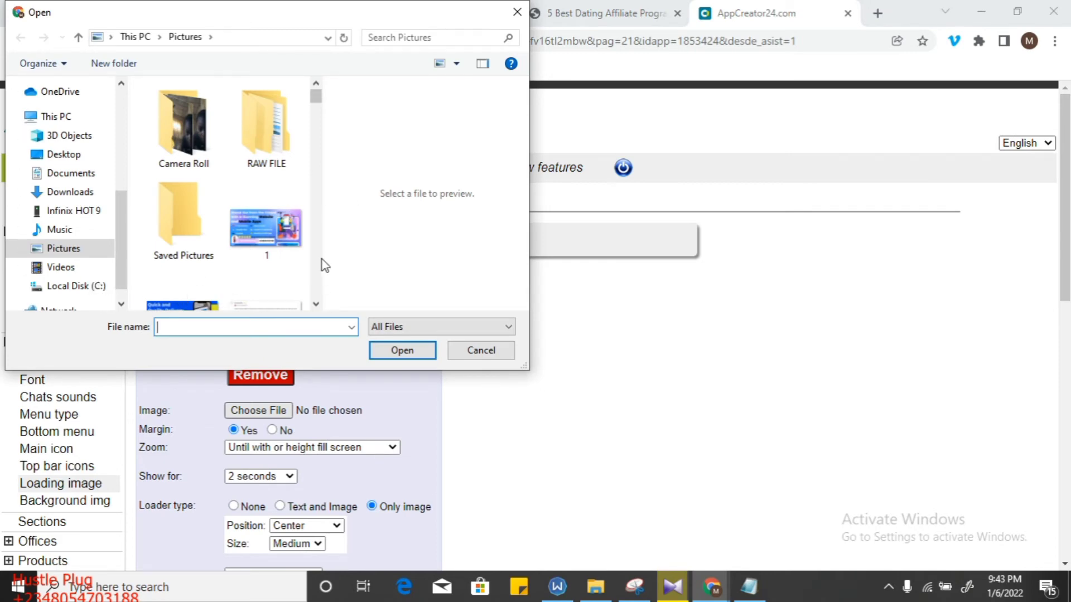
click(317, 95)
click(317, 200)
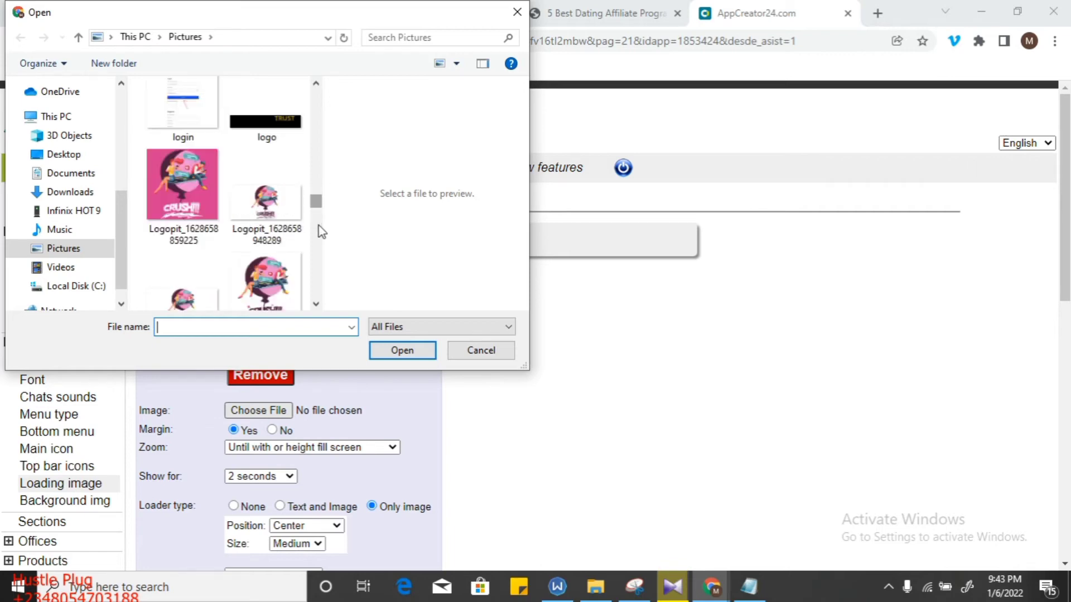
click(315, 303)
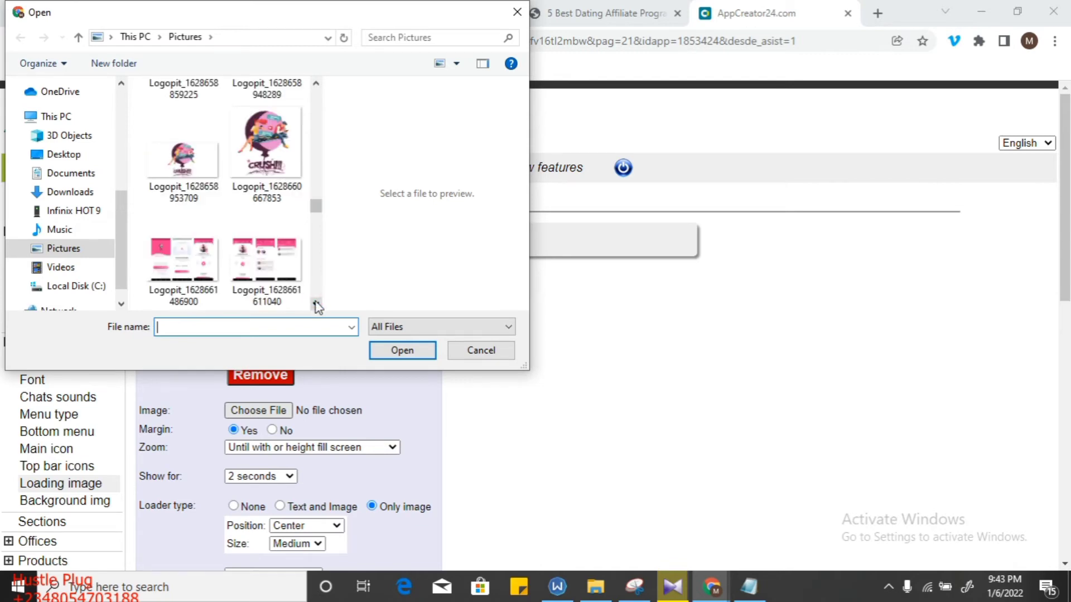
click(315, 303)
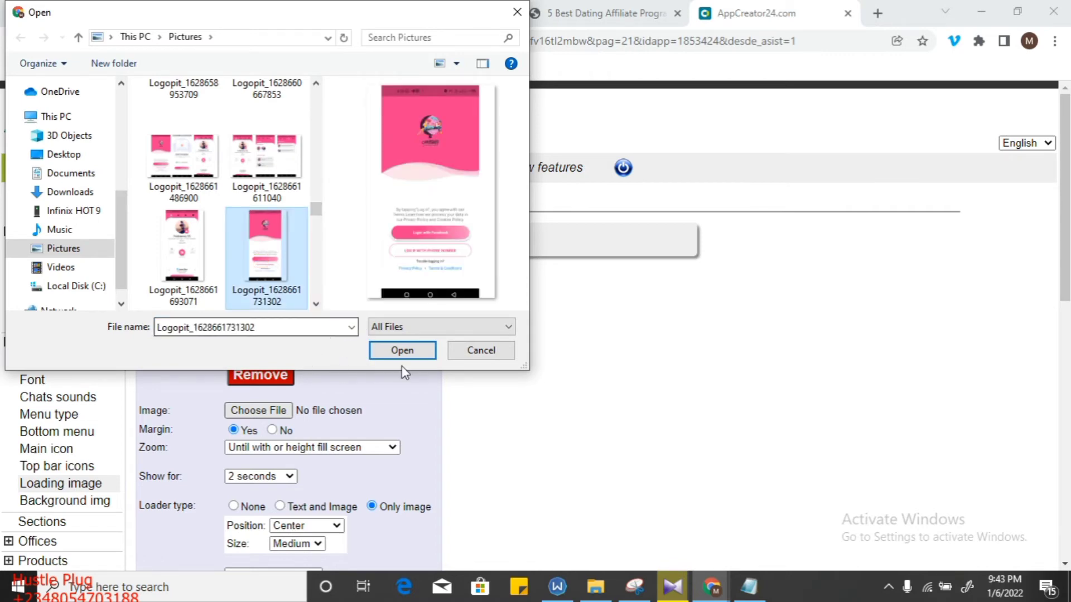
click(315, 305)
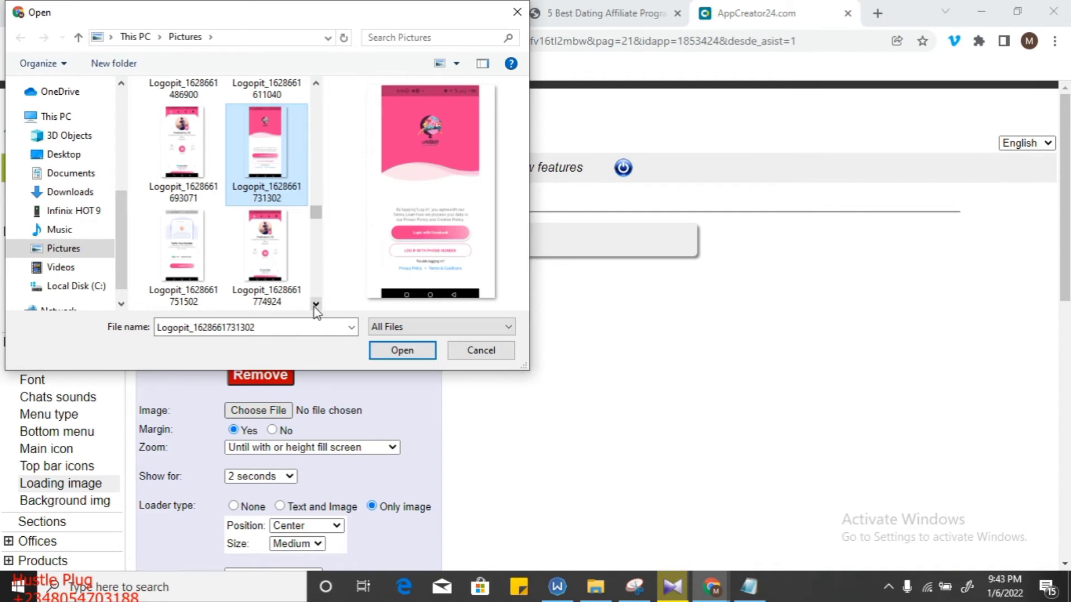
click(316, 305)
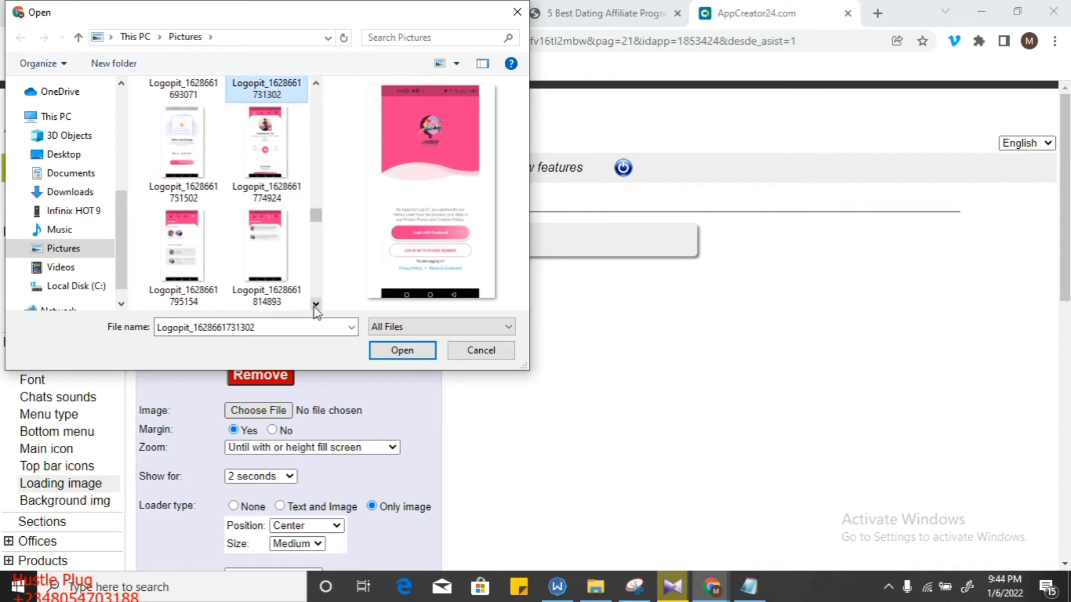
click(316, 305)
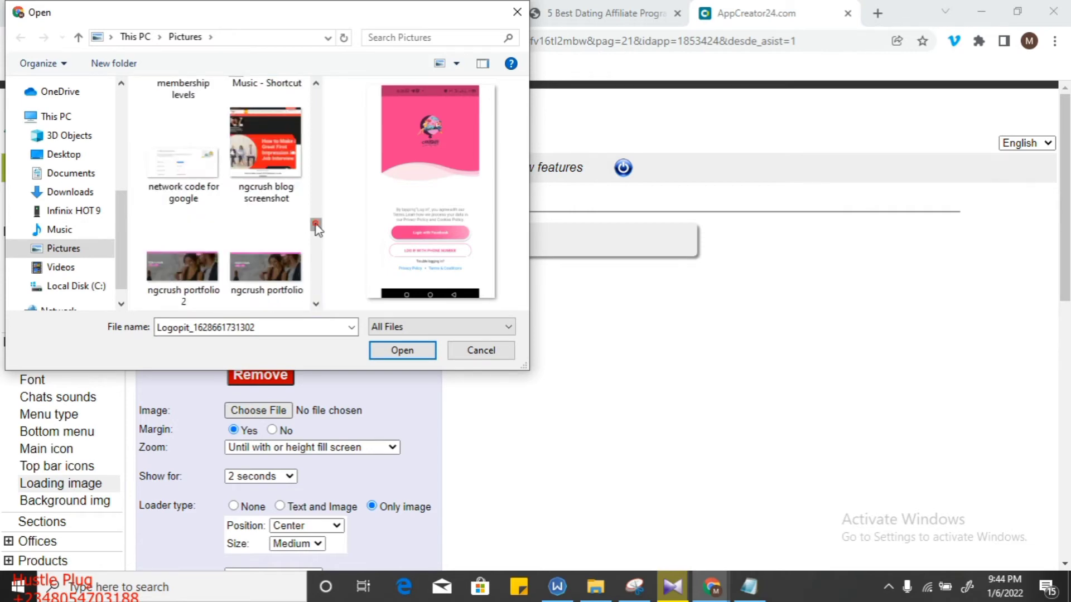
click(316, 298)
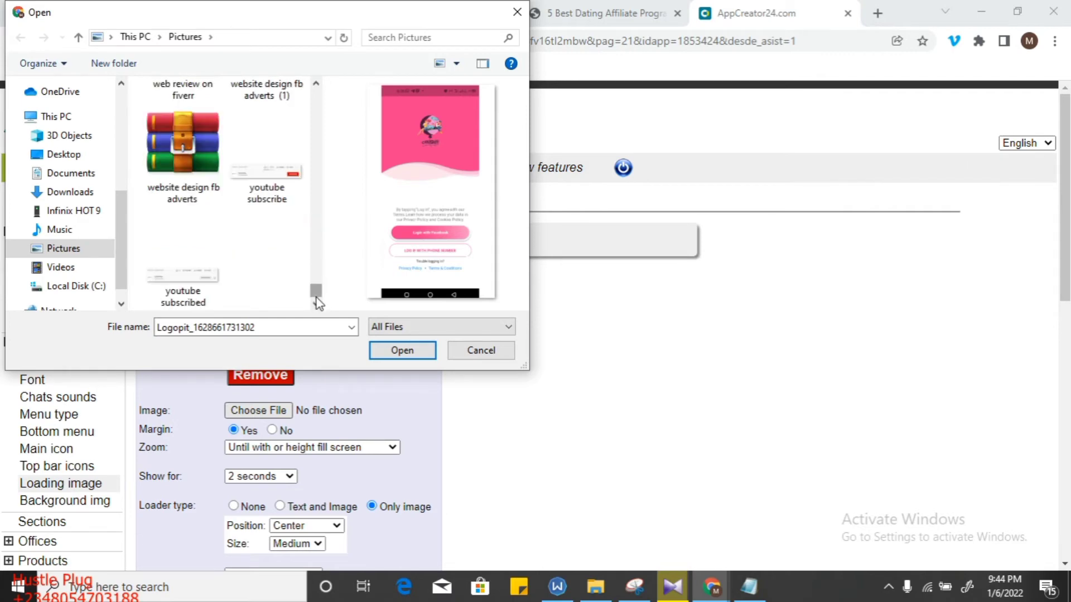
click(315, 84)
click(316, 84)
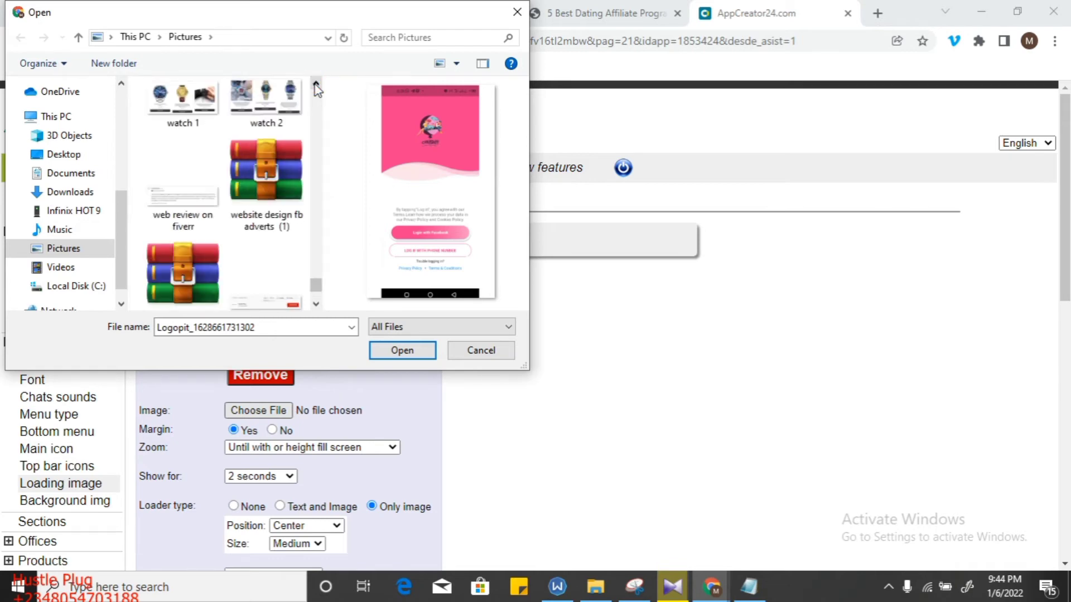
click(315, 83)
click(316, 84)
click(316, 84)
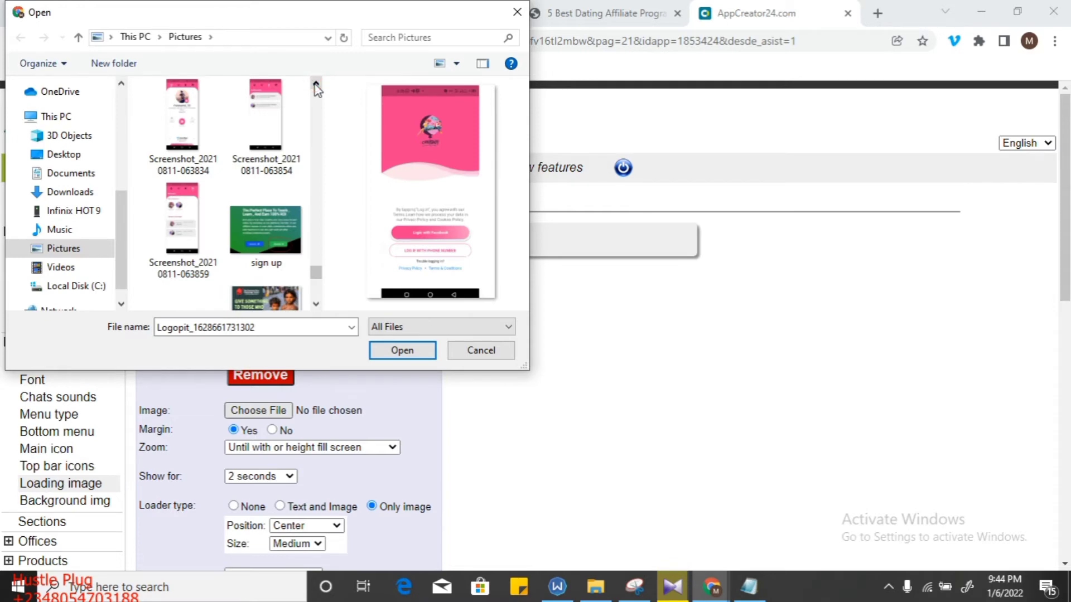
click(316, 84)
click(315, 84)
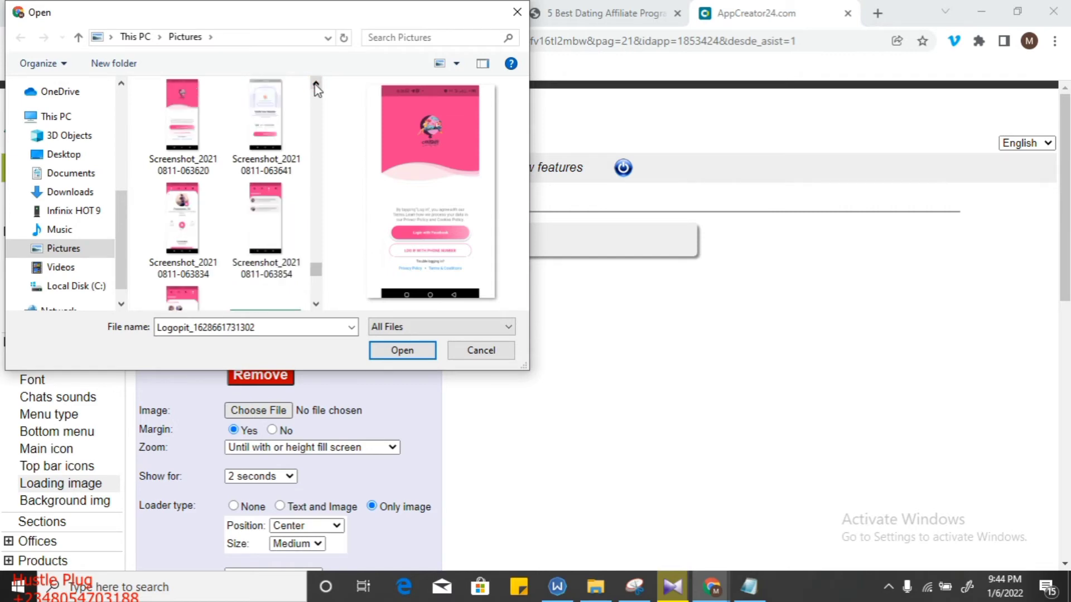
click(315, 84)
click(316, 84)
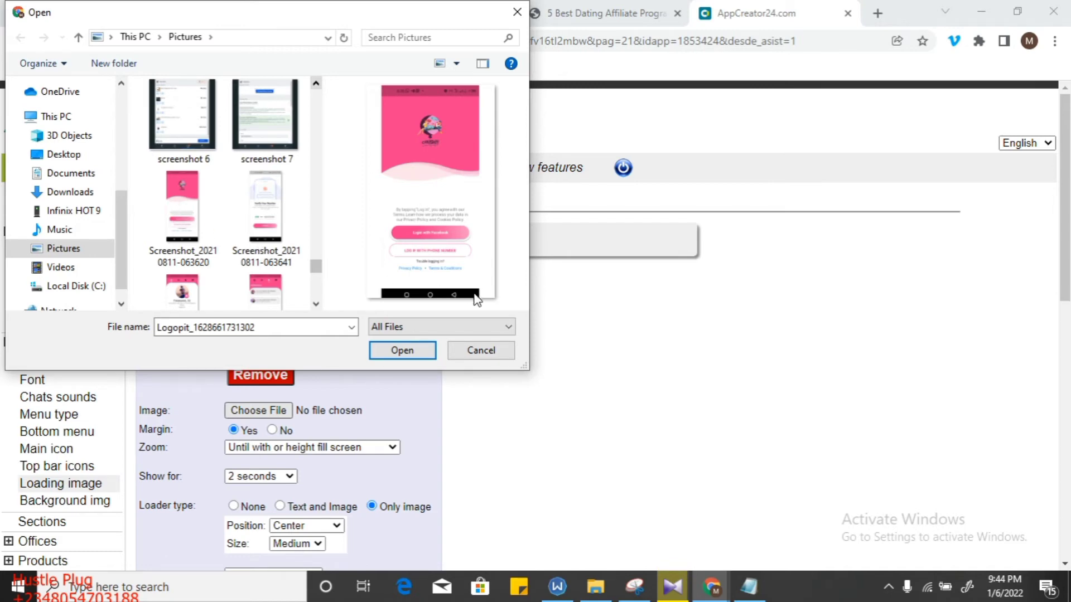
click(187, 225)
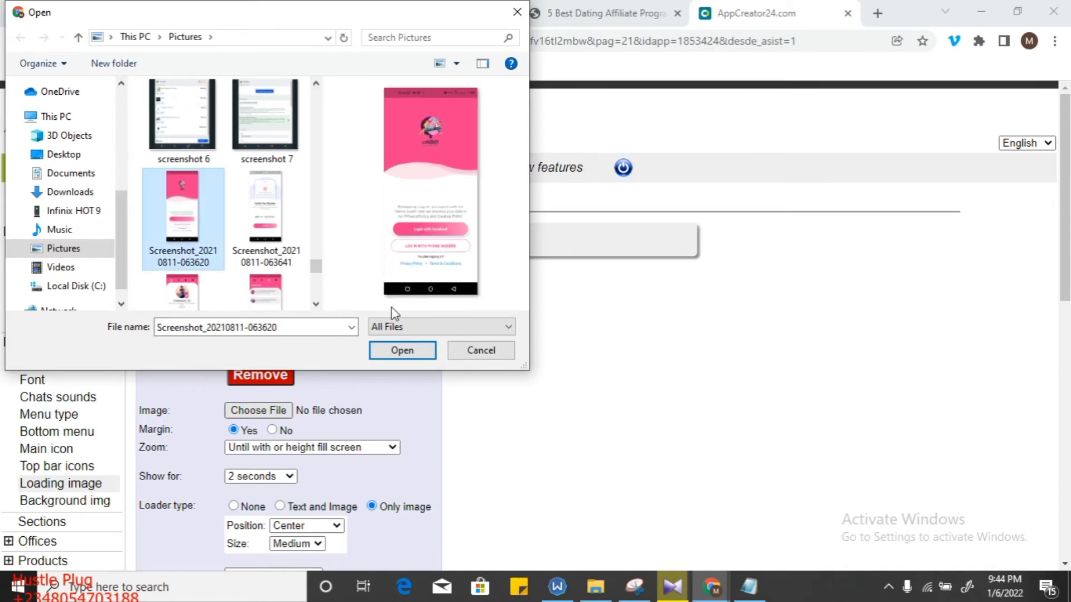
click(393, 352)
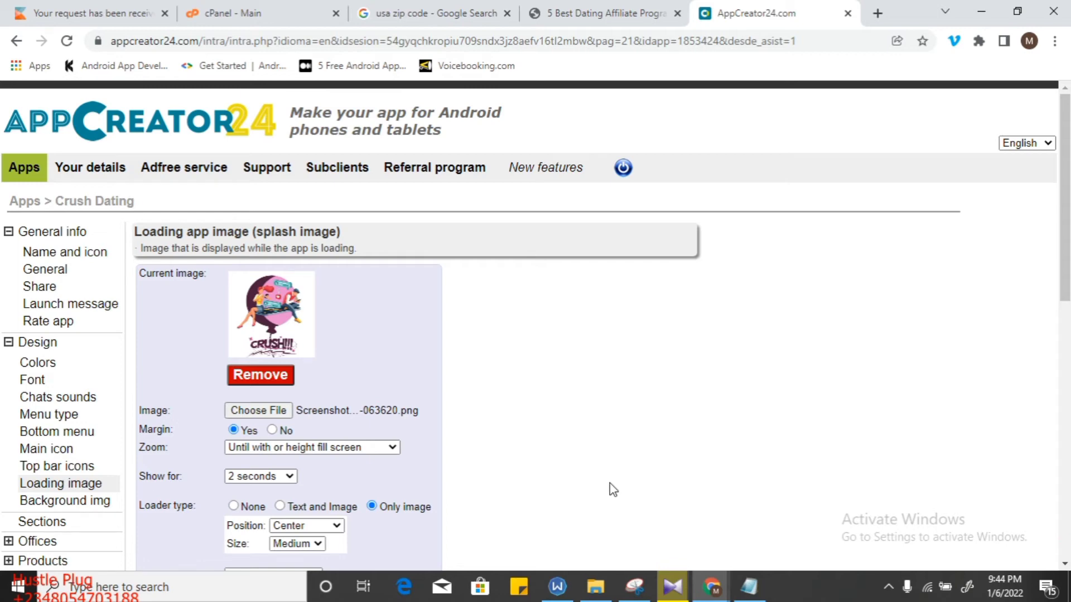
Step: Set the splash image to show for 5 seconds and save the loading image settings
scroll(612, 489, down, 6)
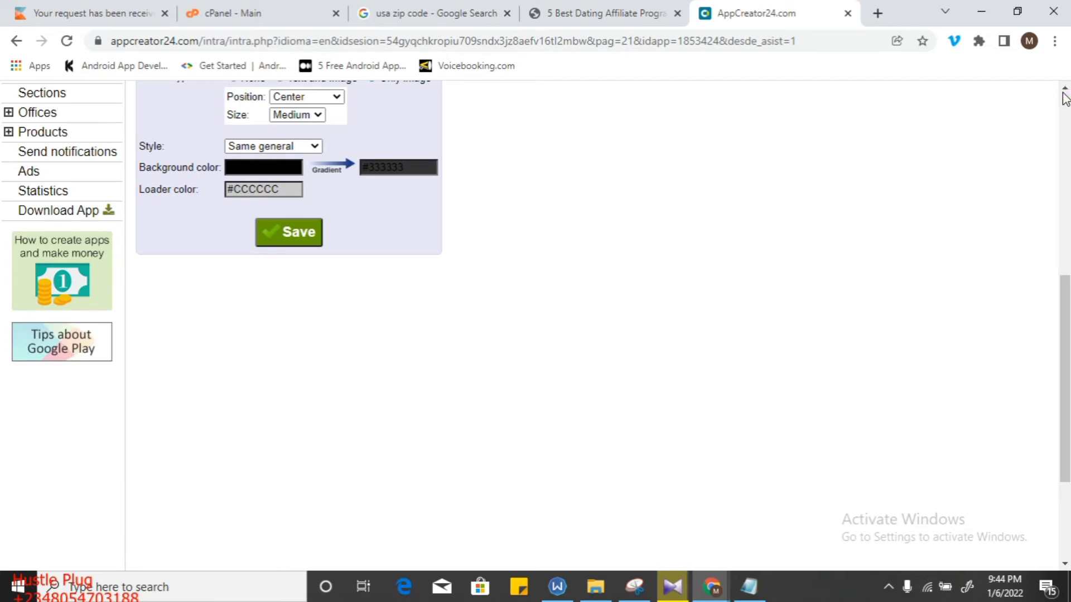
scroll(1063, 95, up, 1)
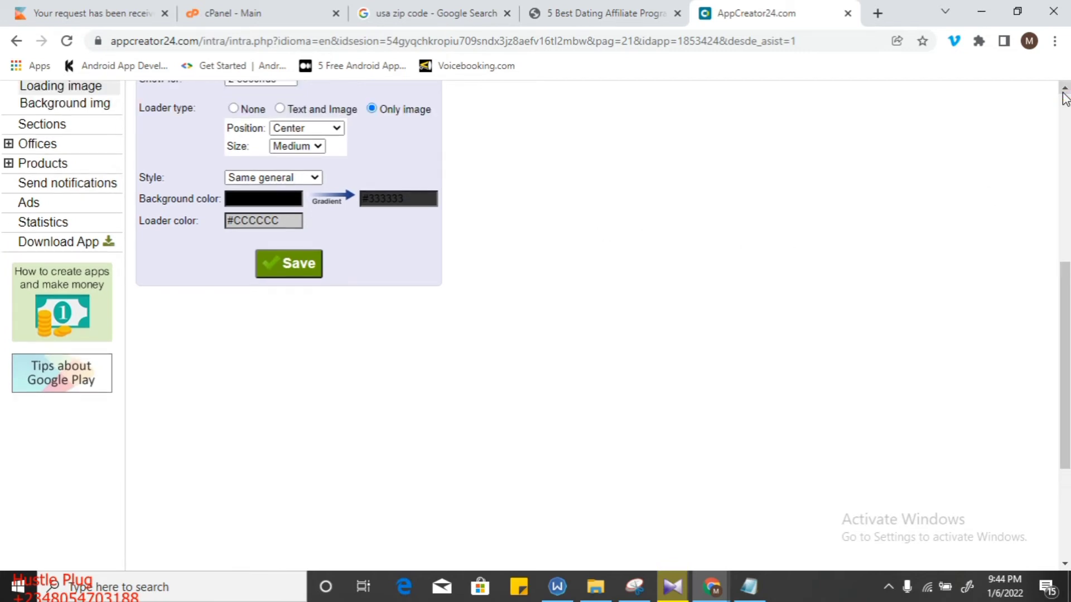
scroll(1062, 95, up, 2)
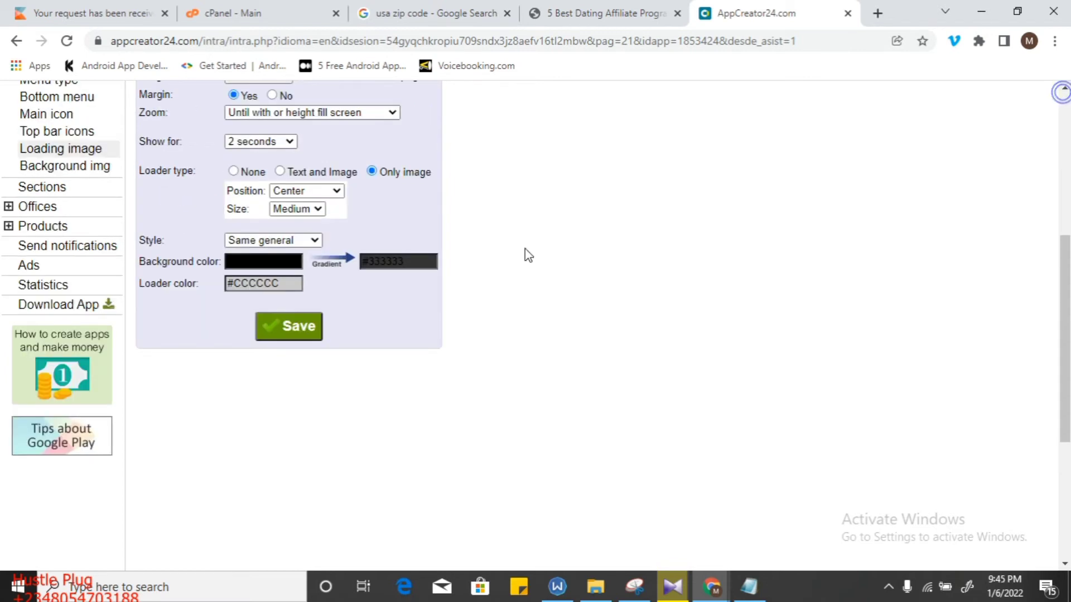
click(270, 142)
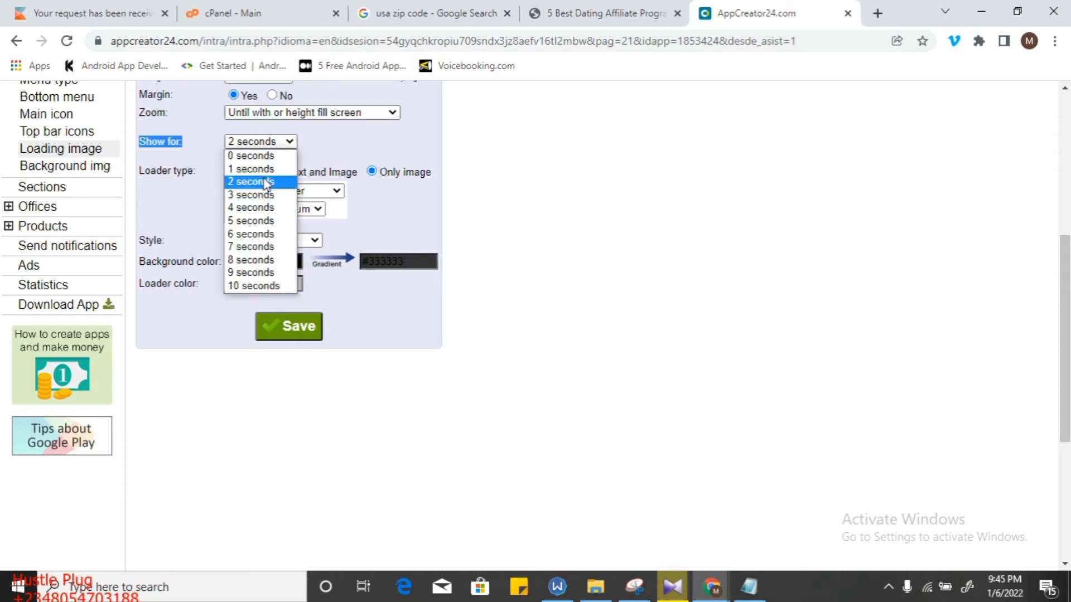
click(256, 222)
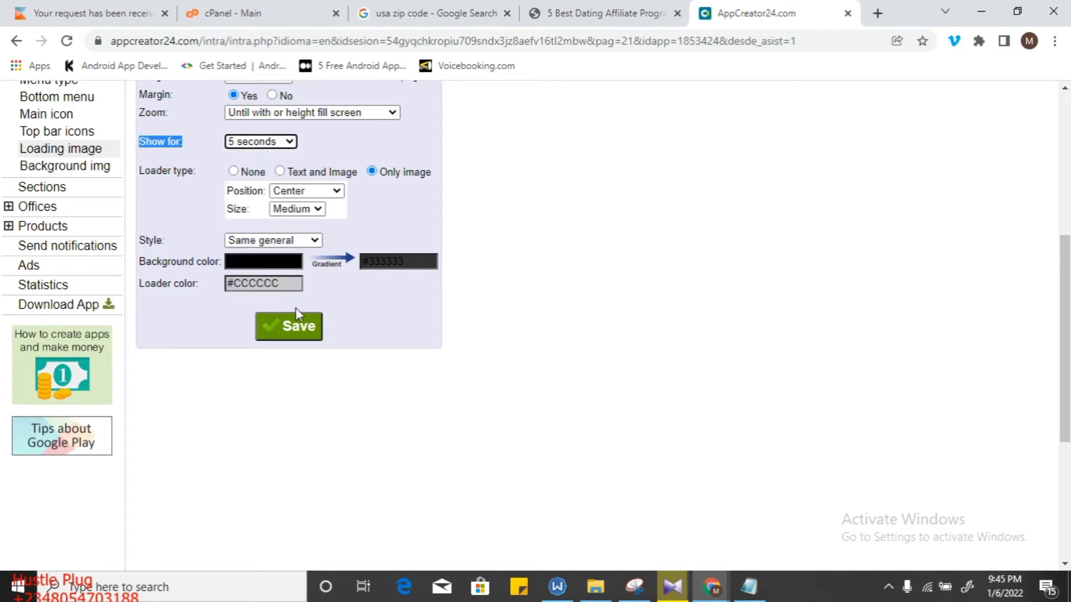
click(297, 338)
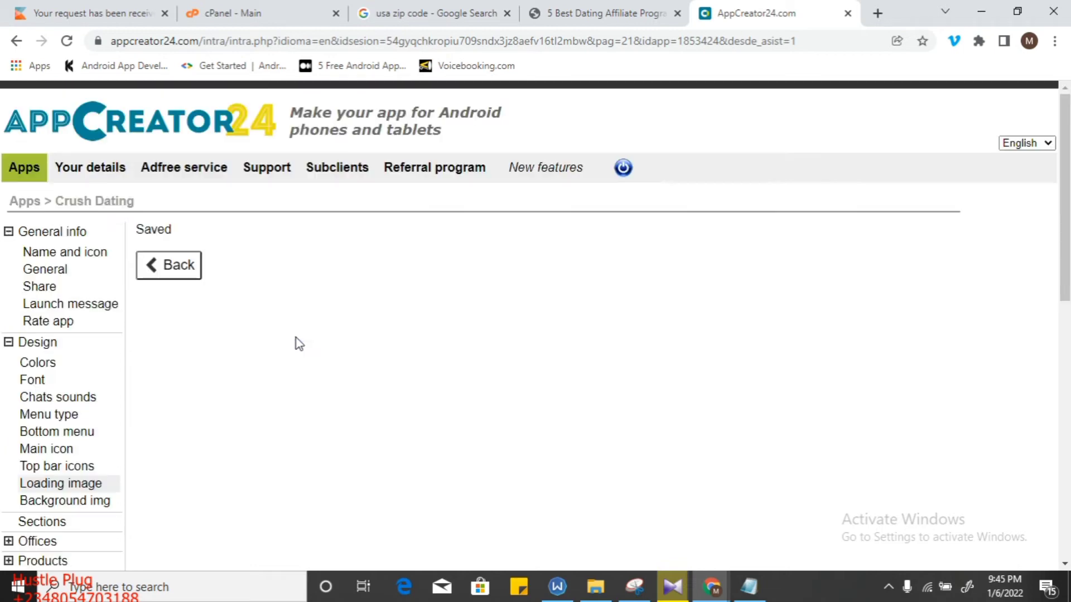
Step: View the background image settings, then open the Dating App section for editing and save it
click(72, 504)
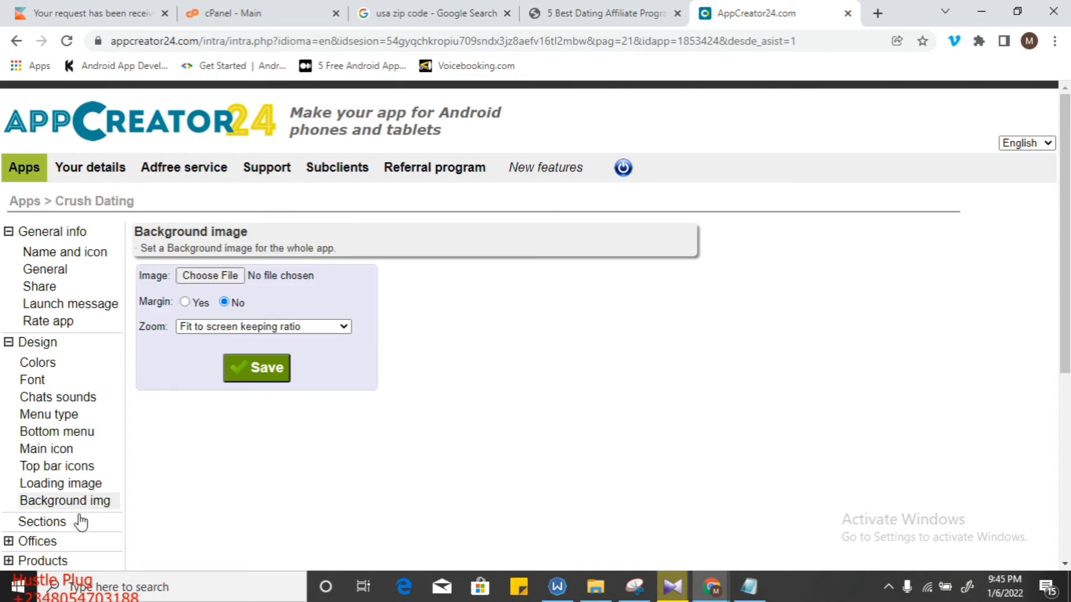
click(44, 523)
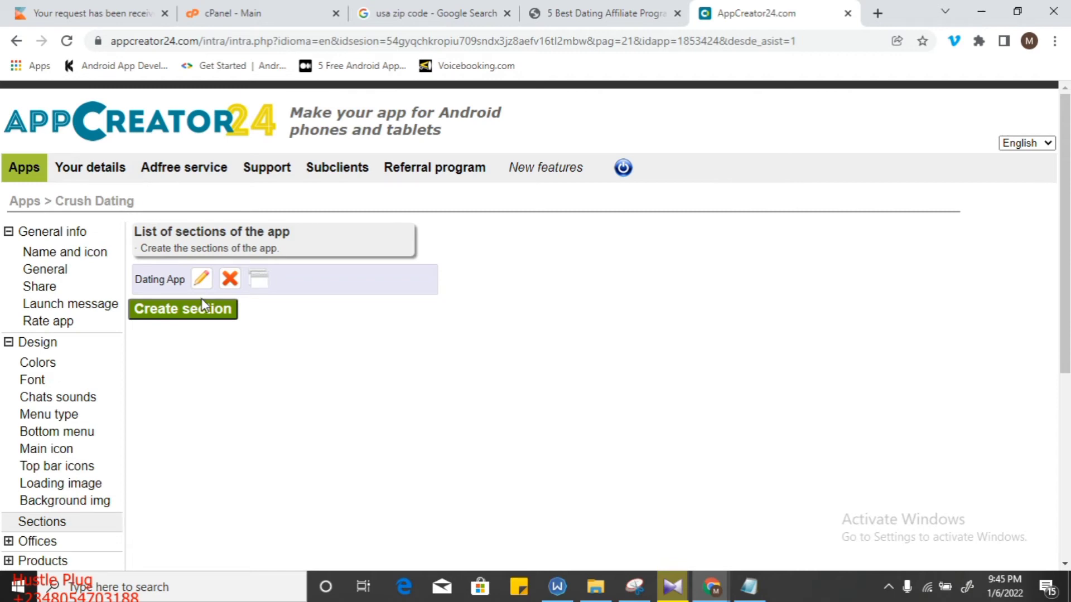
click(202, 280)
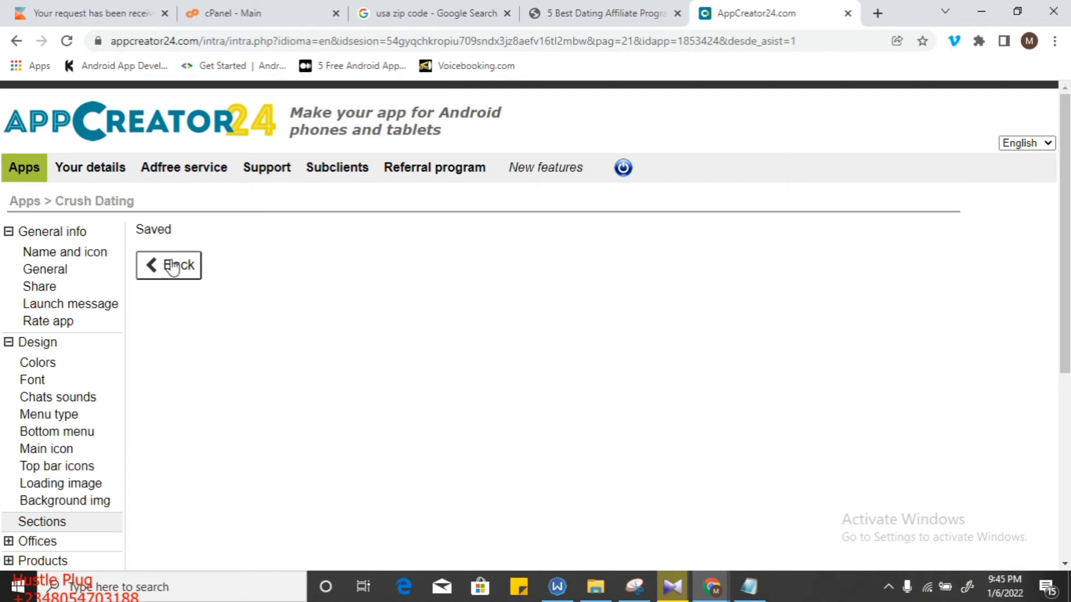
Step: Start a new section and examine the user profile and chat settings and the available section types
click(47, 523)
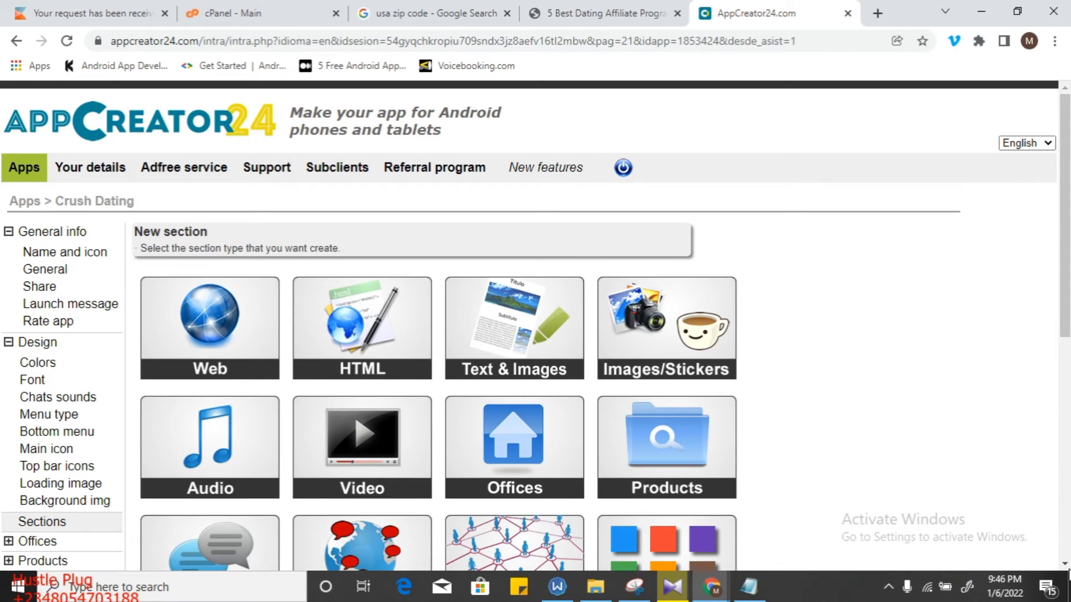
scroll(690, 446, down, 5)
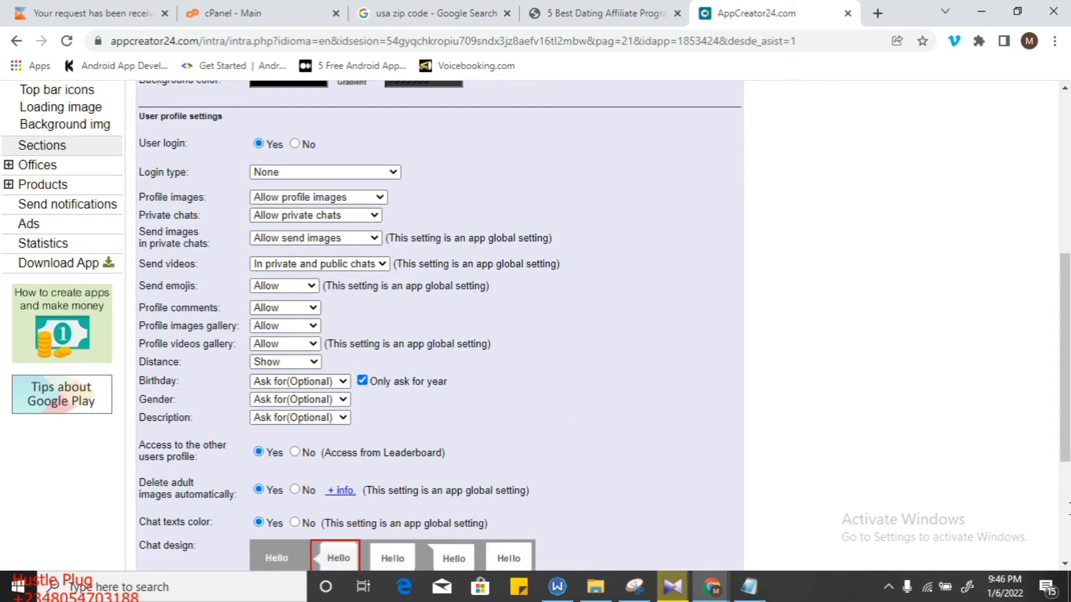
scroll(1065, 512, down, 4)
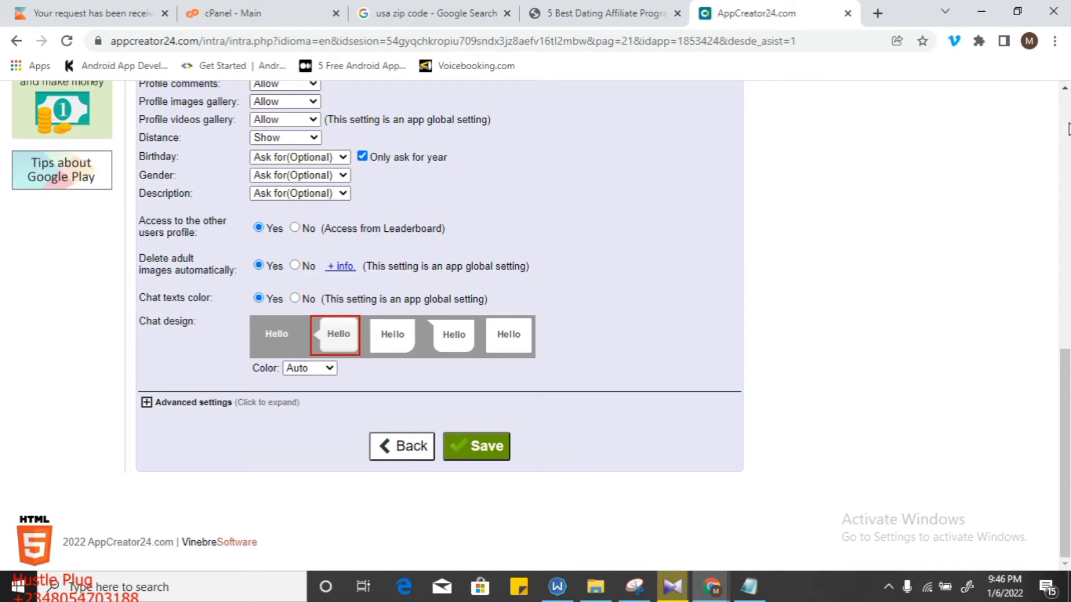
click(1067, 125)
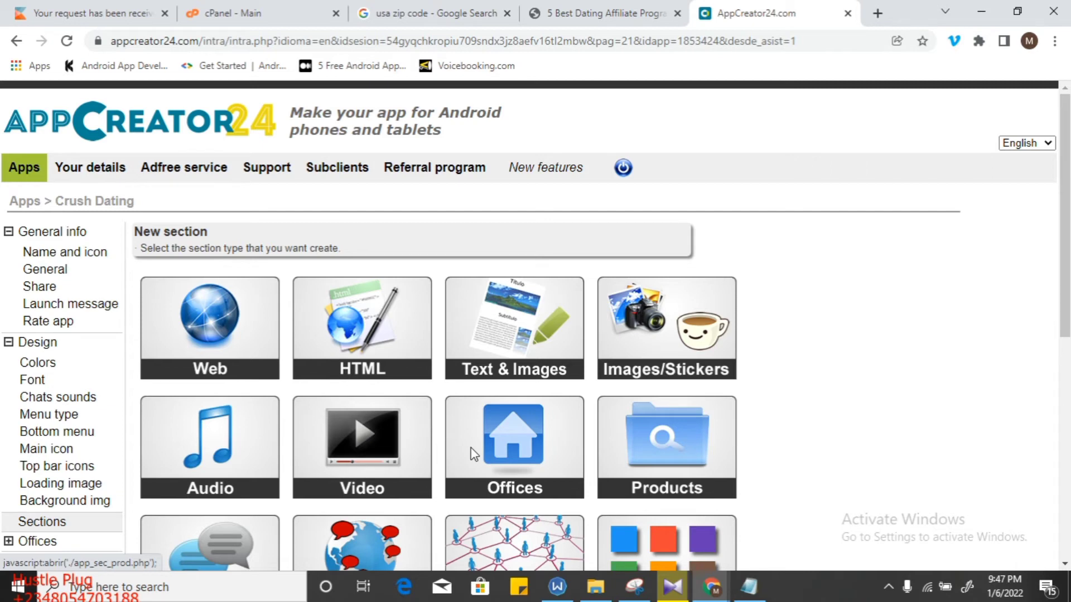
scroll(471, 454, down, 8)
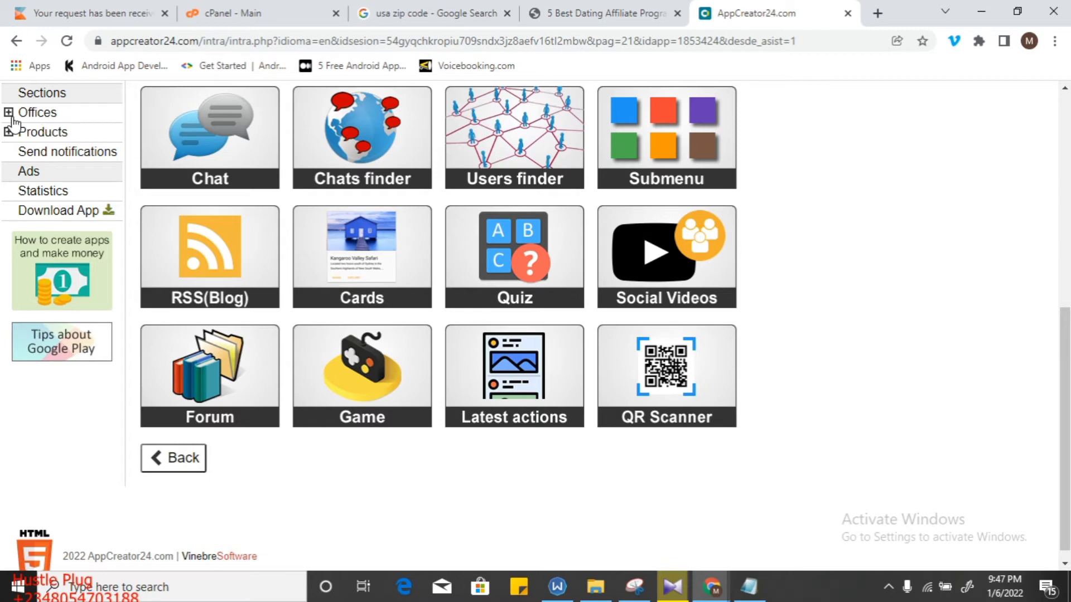
Step: Open the app's ads settings and fill in the banner Admob ad unit ID with the first saved ID
click(29, 173)
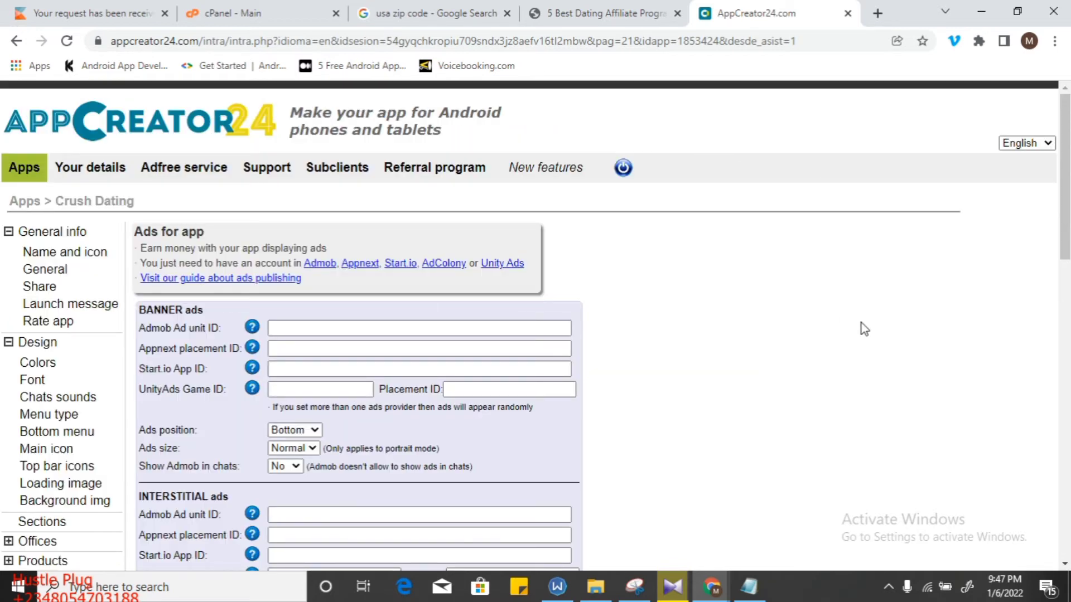
click(531, 324)
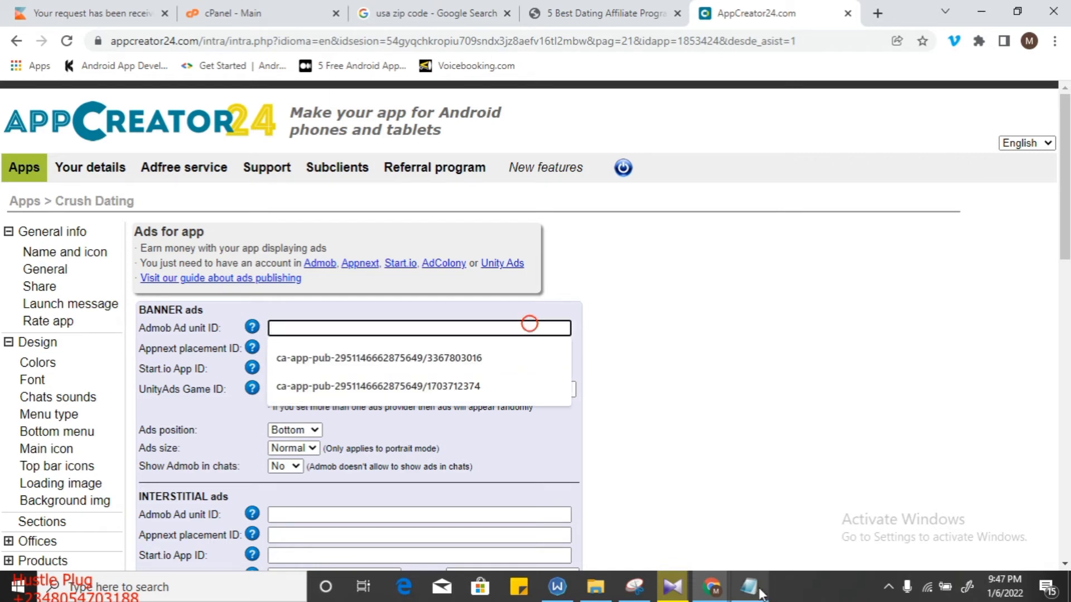
mouse_move(750, 592)
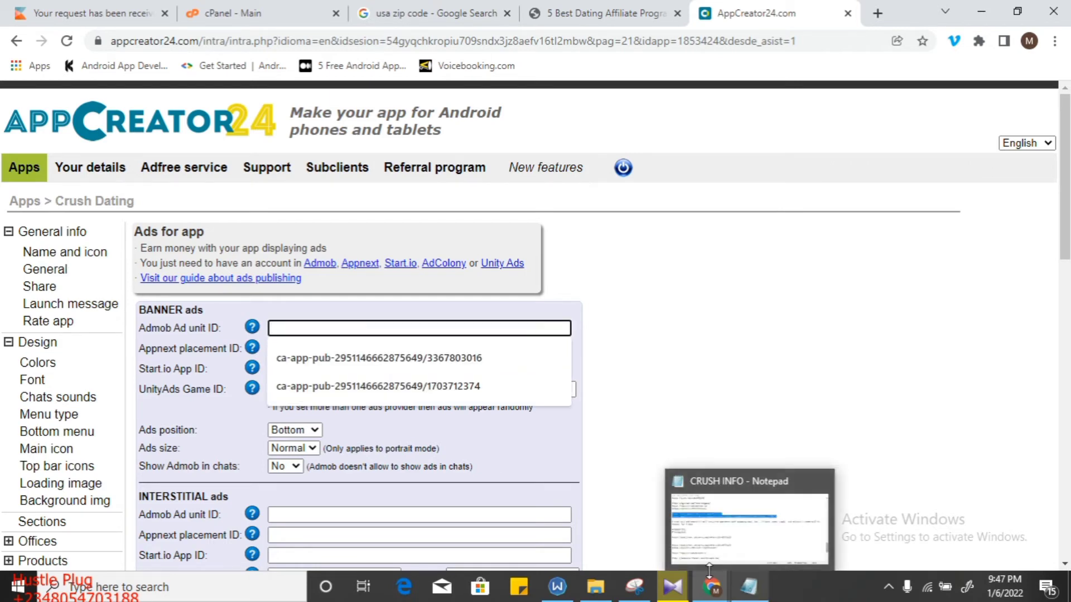
click(477, 371)
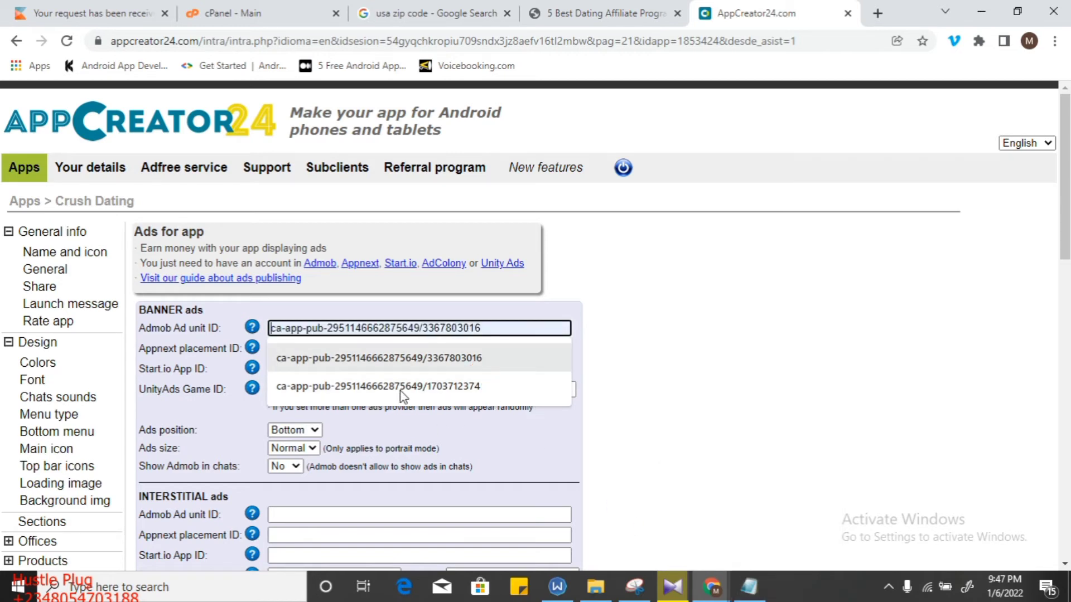
Step: Fill in the interstitial Admob ad unit ID with the first saved ID, leaving the banner Start.io App ID empty
click(471, 514)
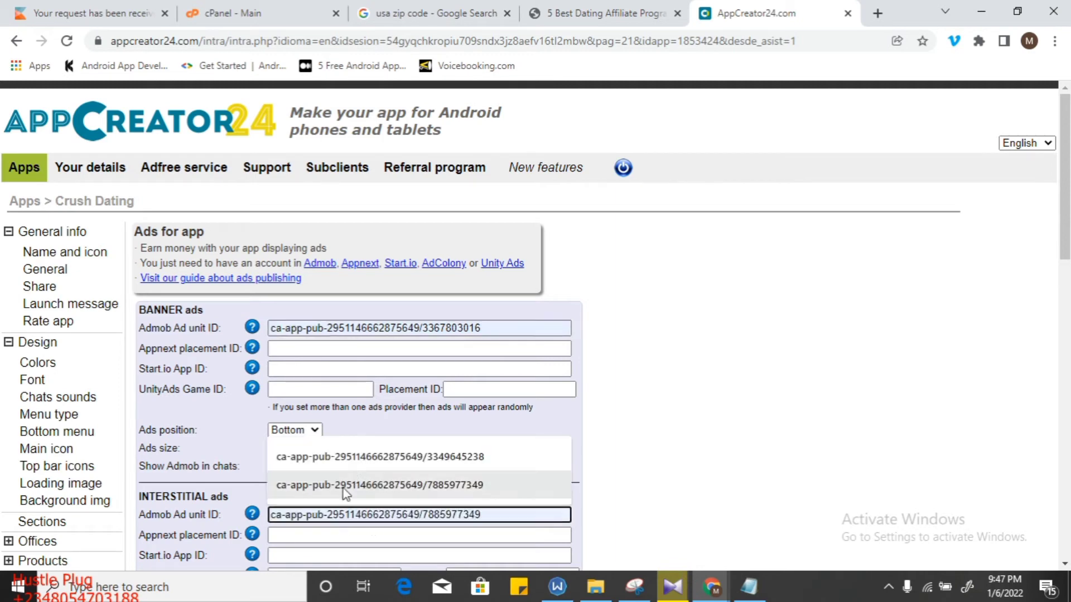
click(353, 457)
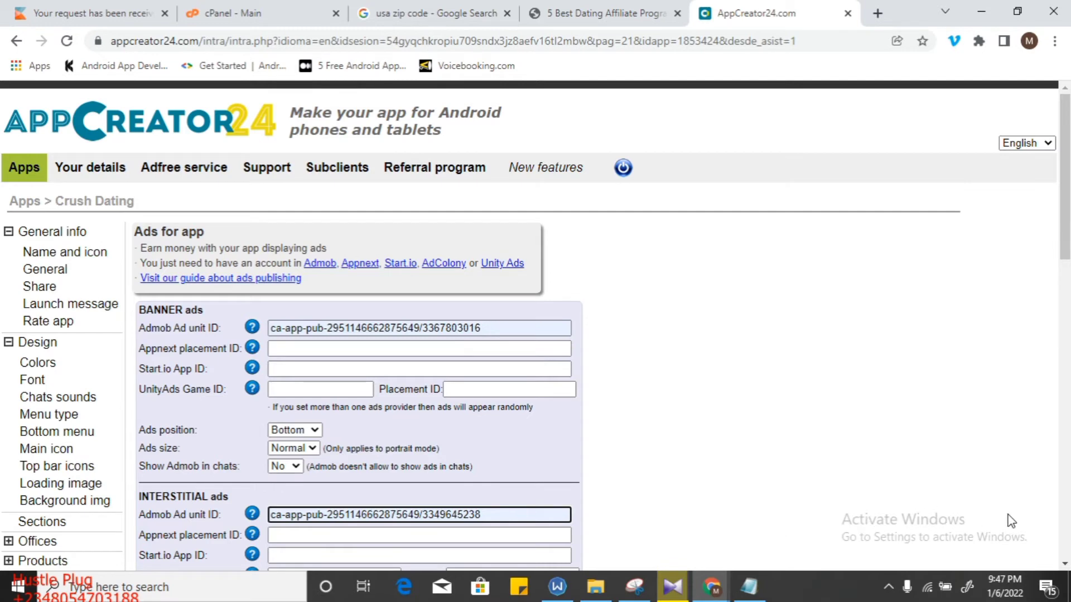
click(290, 371)
click(298, 373)
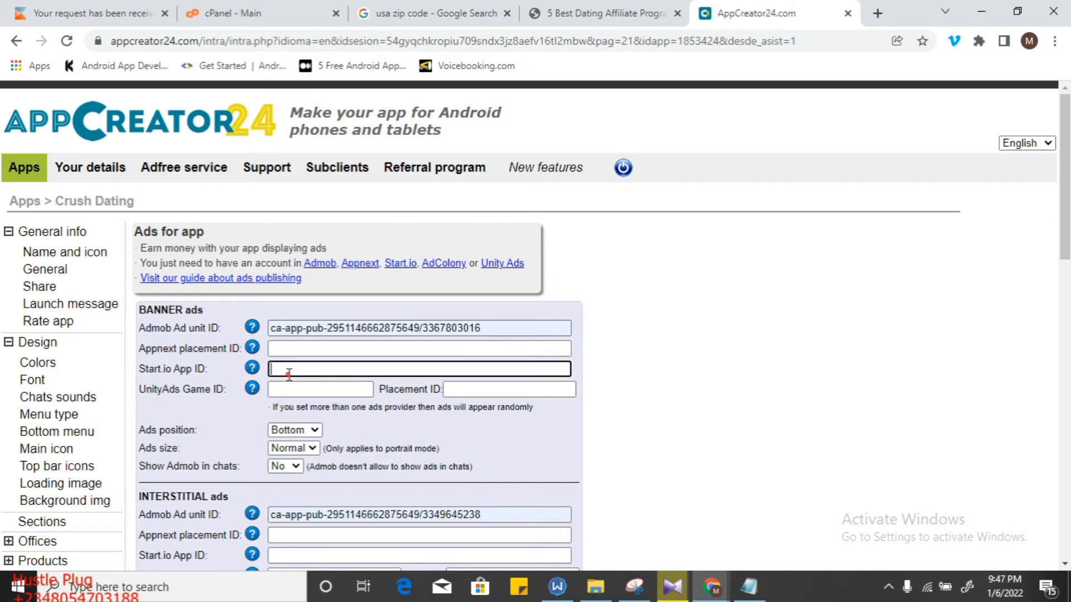
click(289, 373)
Step: Fill in the Admob ad unit ID for native ads in the user profile with the first saved ID
click(1064, 565)
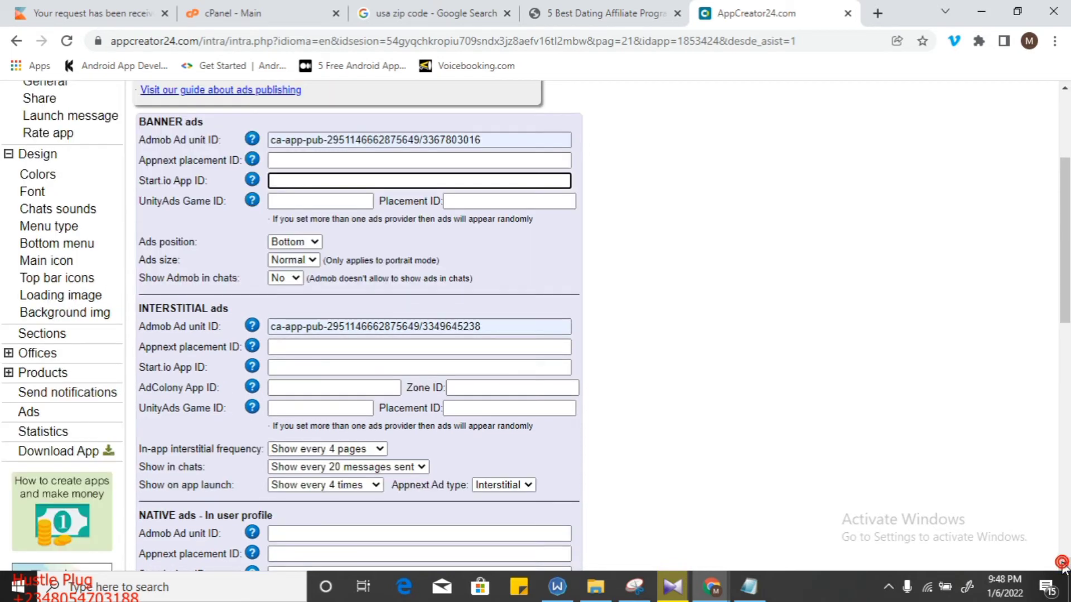
click(364, 532)
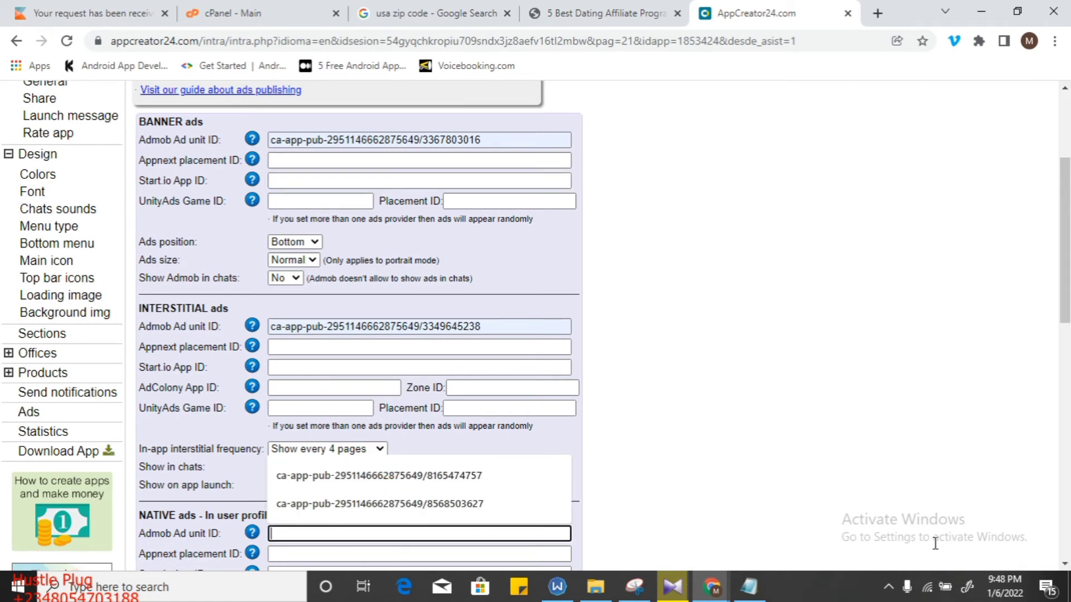
click(1066, 566)
key(ctrl+v)
scroll(1066, 565, down, 6)
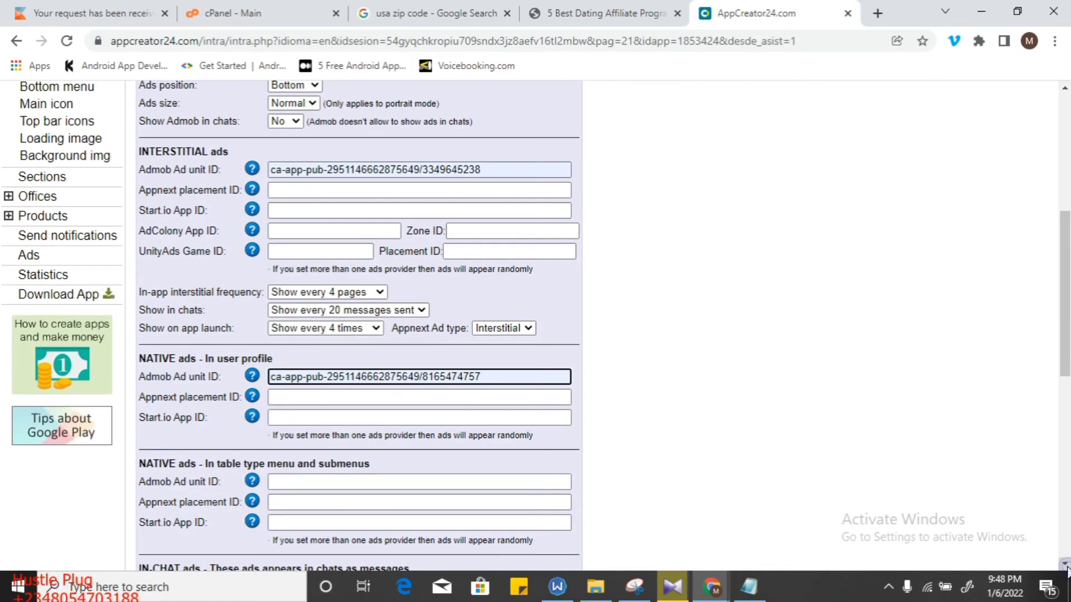
Step: Fill in the Admob ad unit ID for native ads in table type menus and submenus with the user profile's native ID
scroll(1066, 566, down, 1)
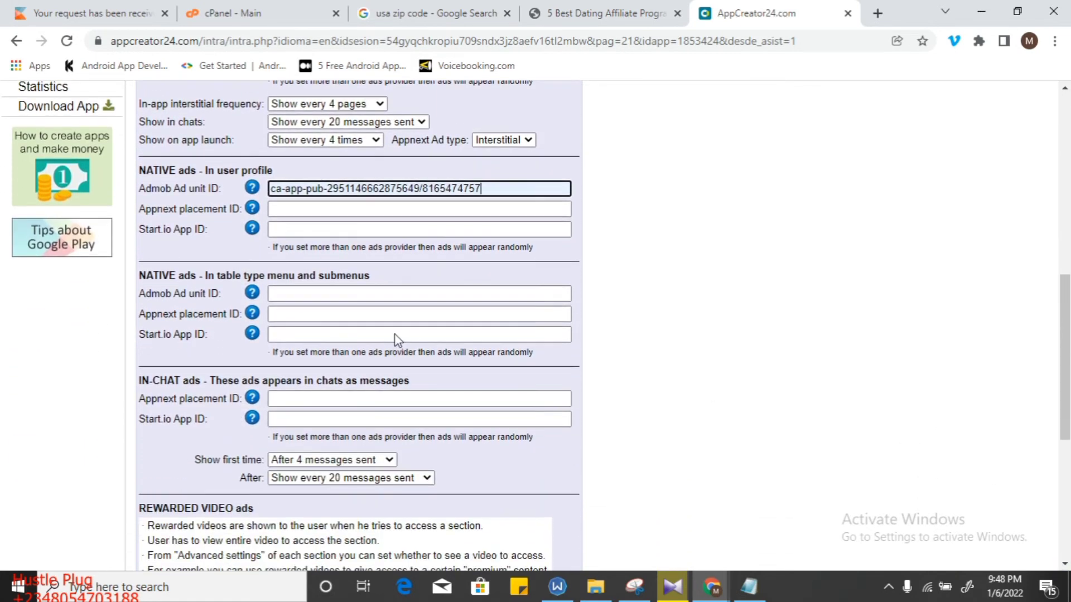
click(345, 295)
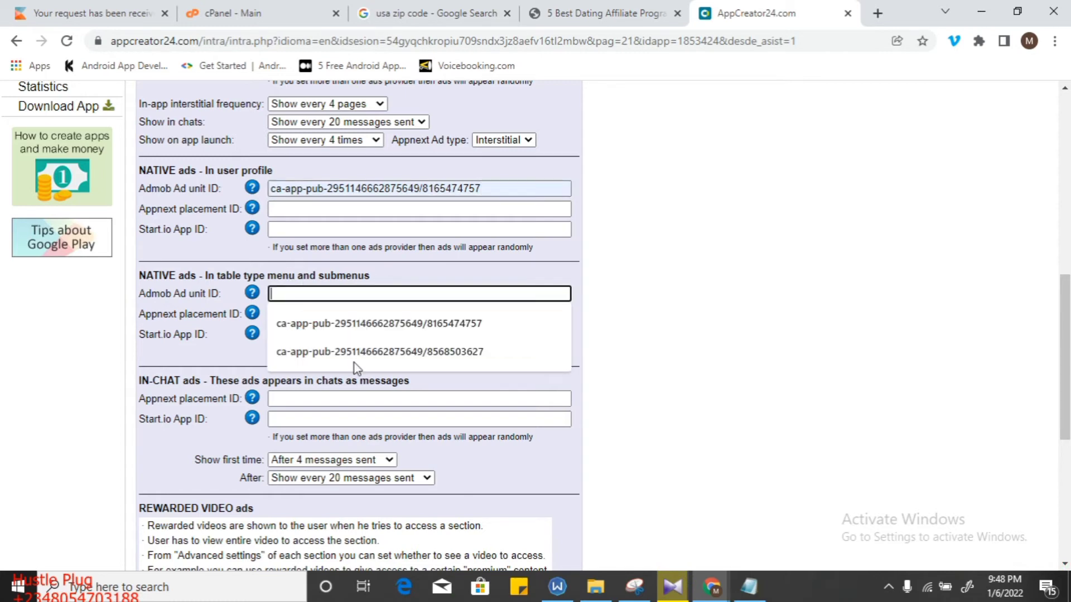
key(Escape)
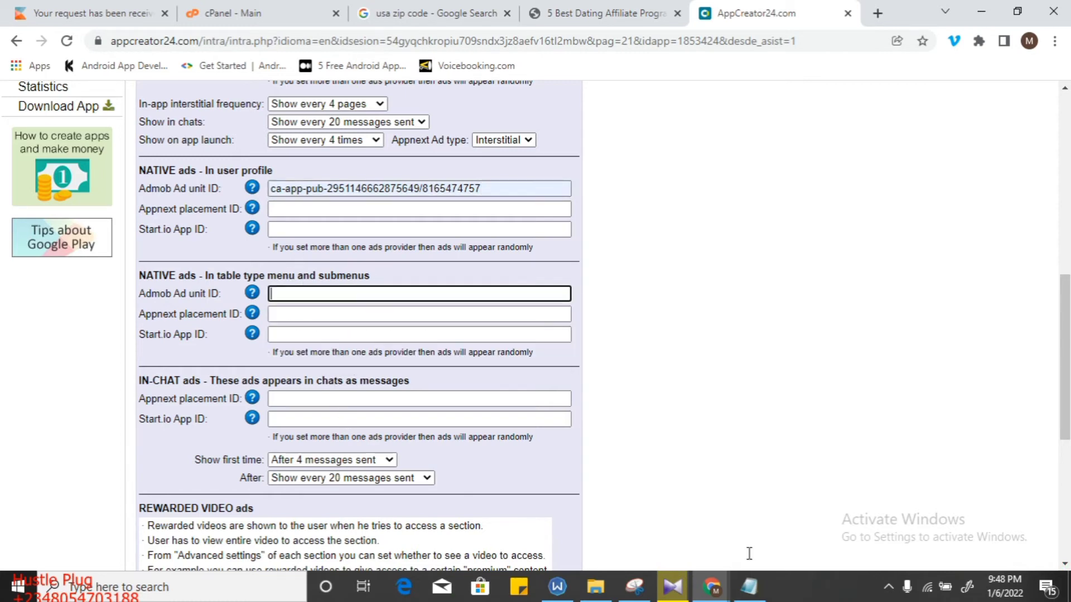
Step: Fill in the rewarded video Admob ad unit ID with the first saved ID and set the interval to Show always
click(1064, 565)
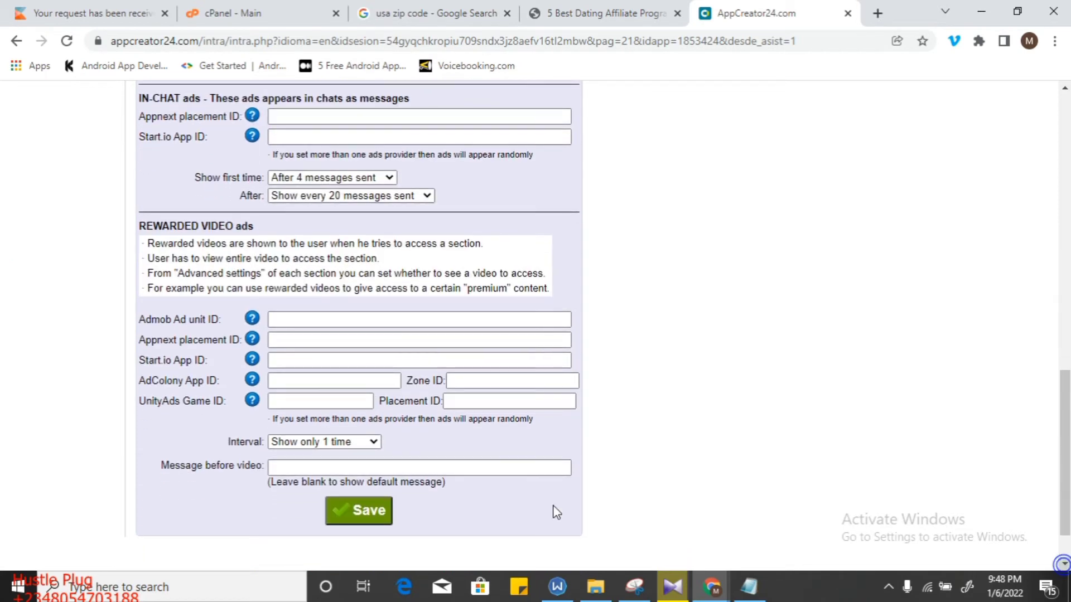
click(316, 324)
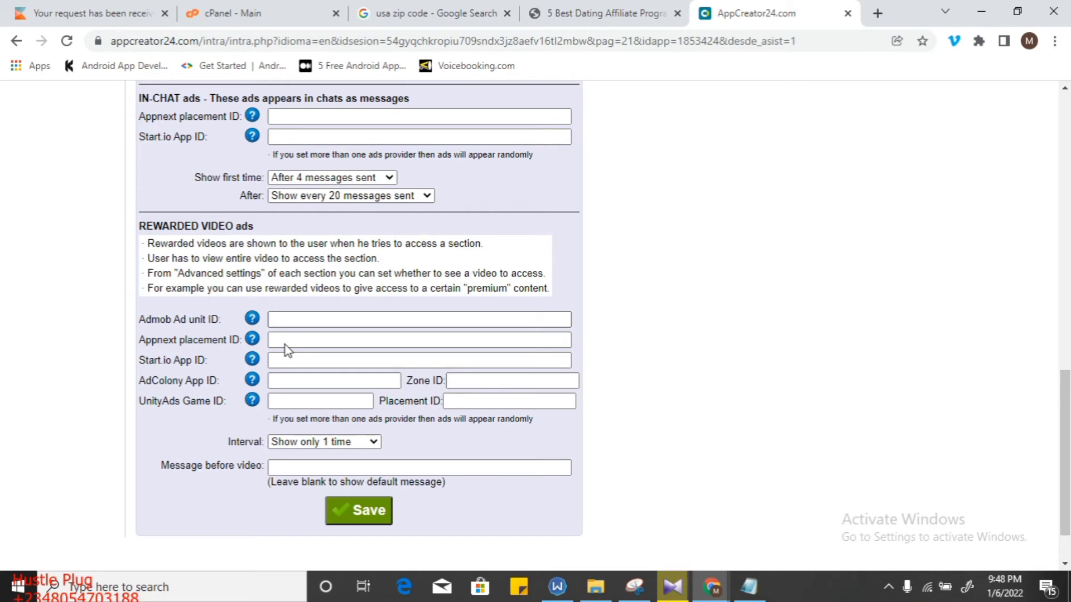
click(272, 321)
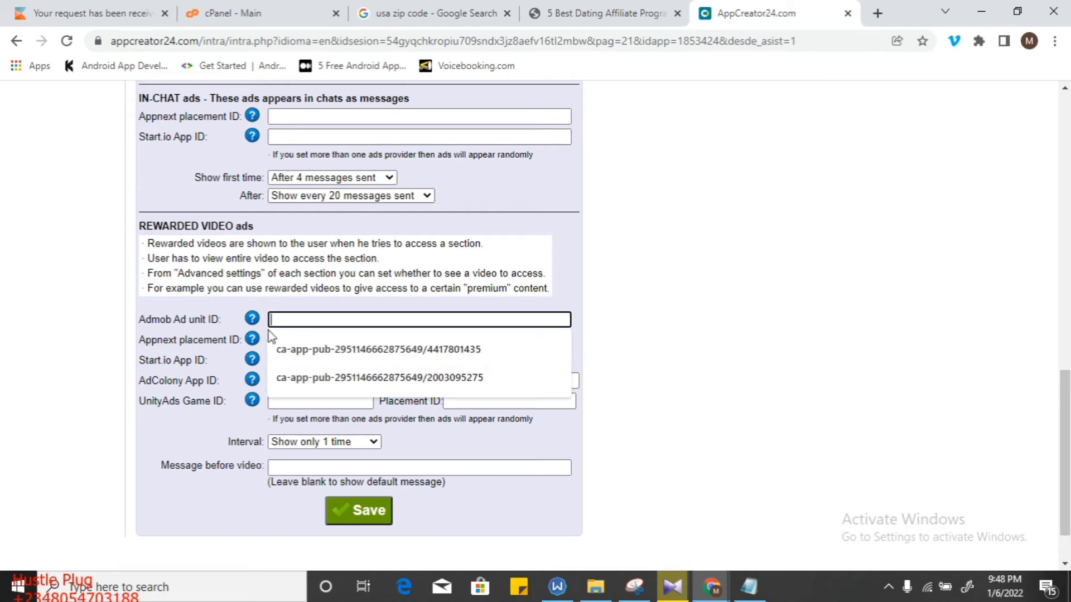
click(309, 350)
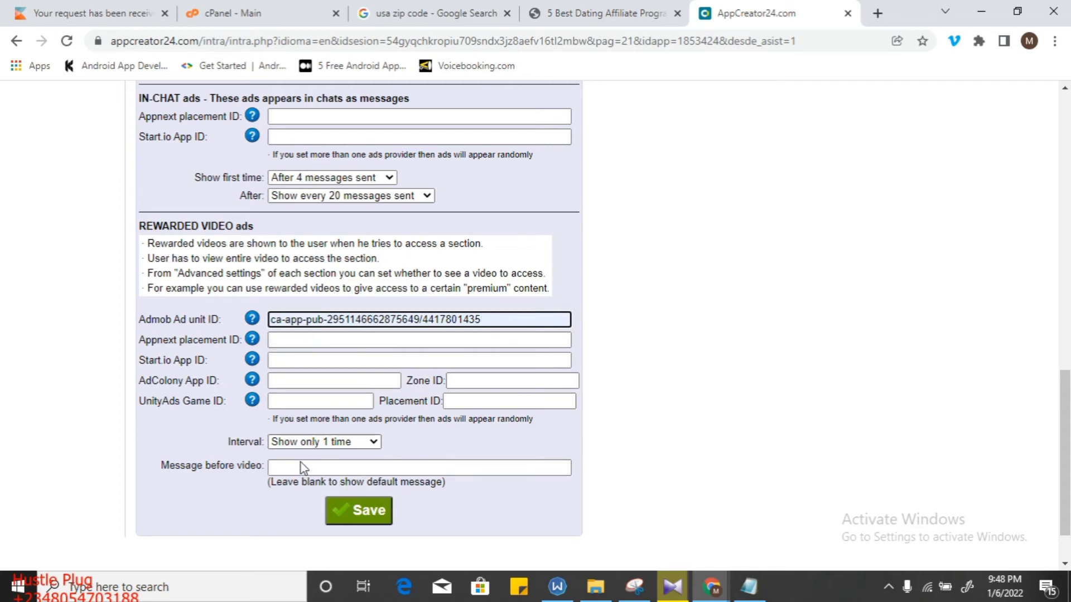
click(306, 441)
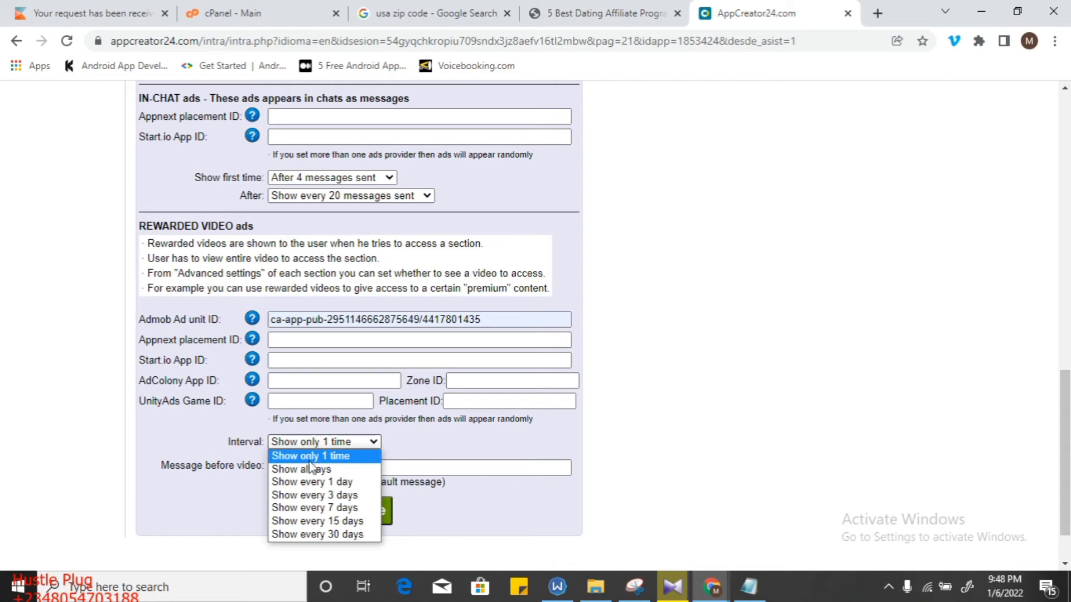
click(311, 470)
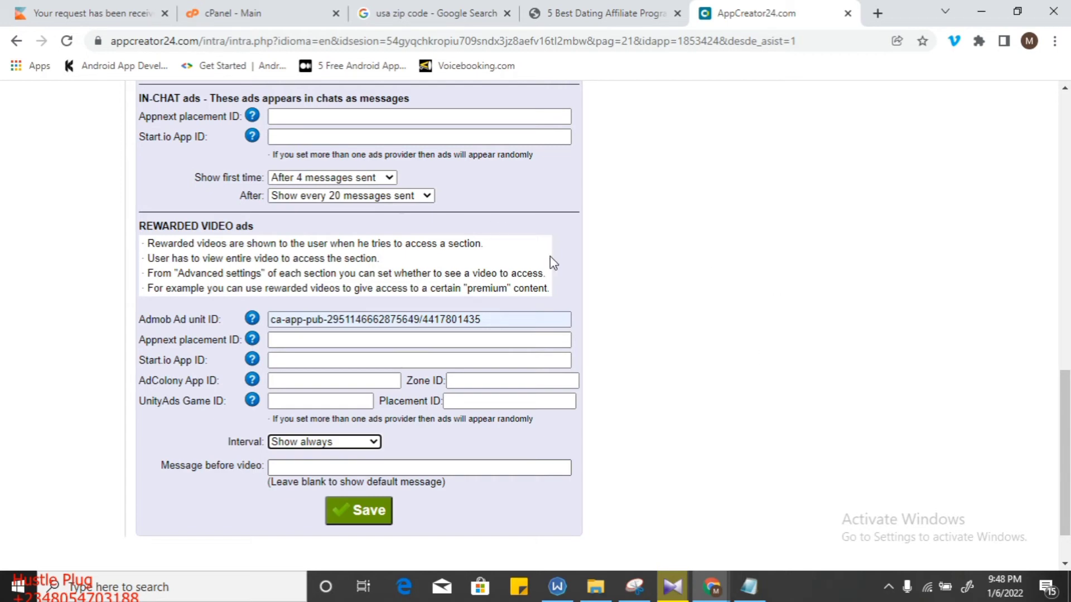
Step: Keep Show Admob in chats at No and set the in-app interstitial frequency to Show every 2 pages
click(1067, 114)
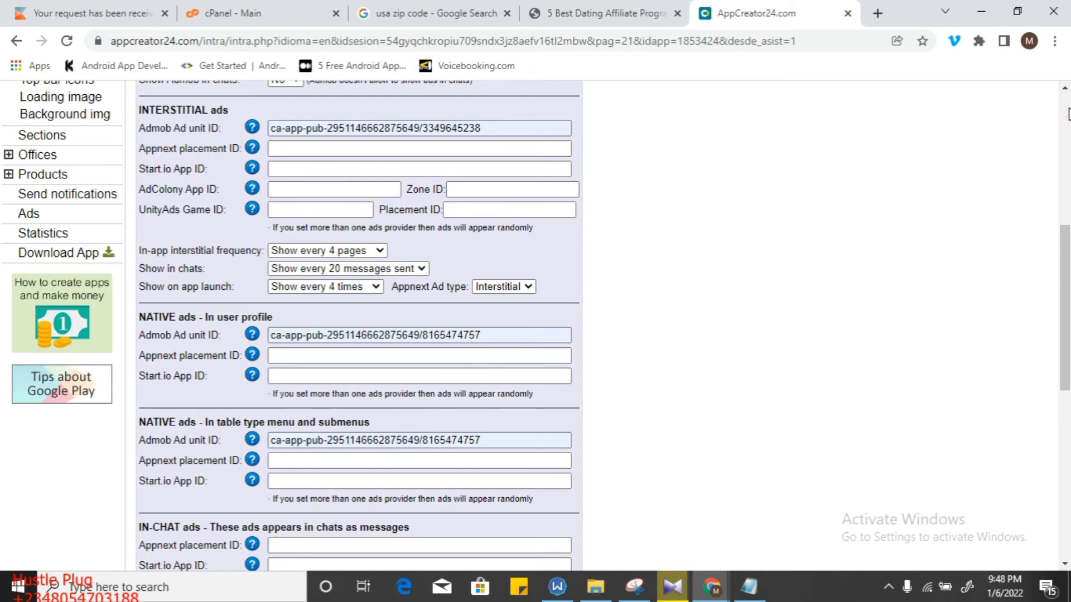
click(1066, 115)
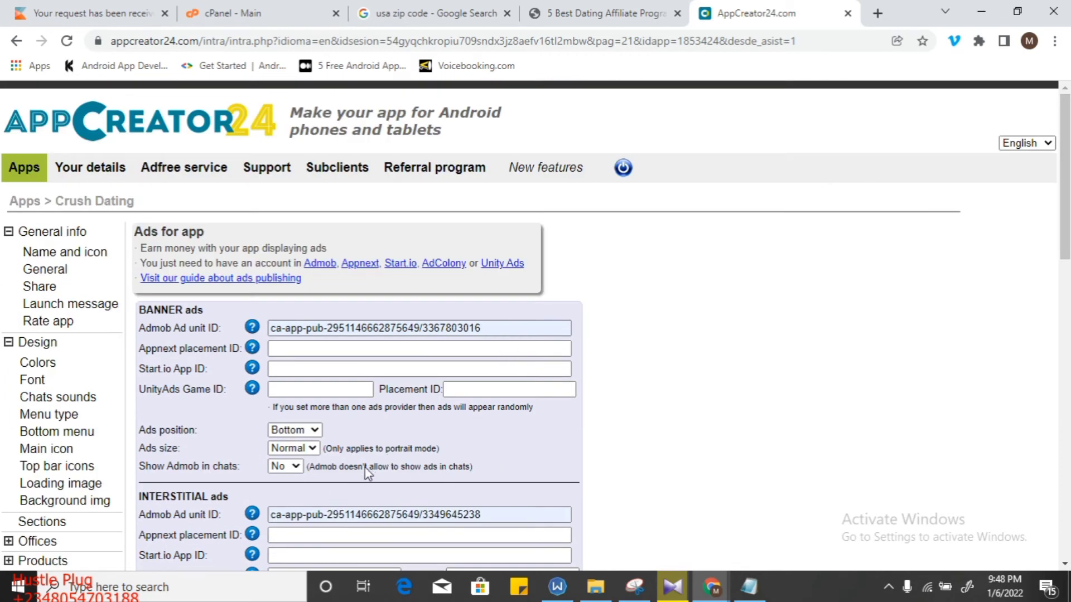
click(282, 467)
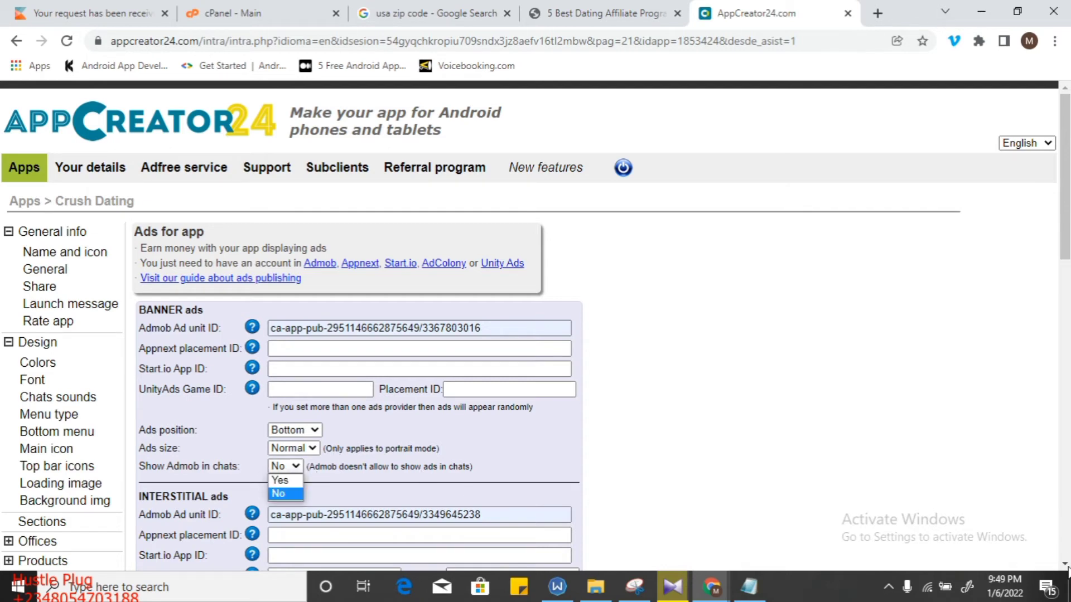
scroll(849, 554, down, 2)
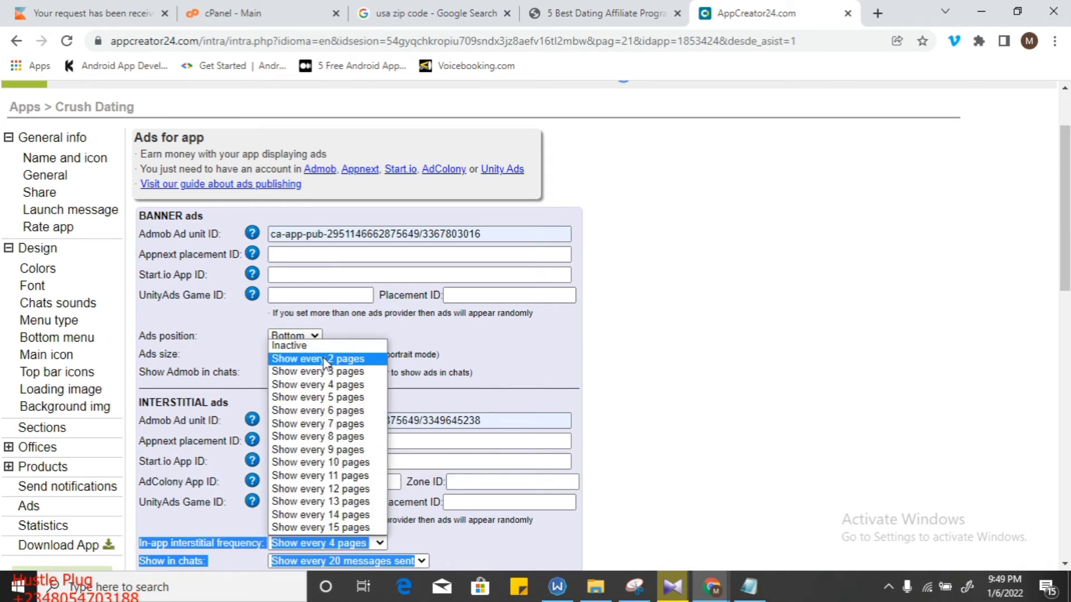
click(329, 359)
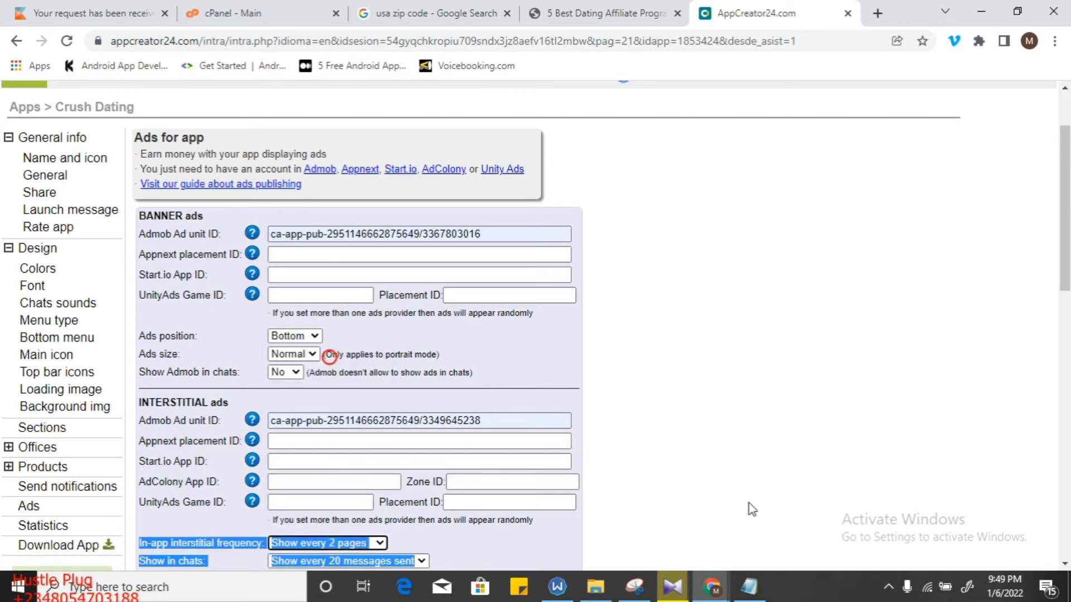
click(952, 487)
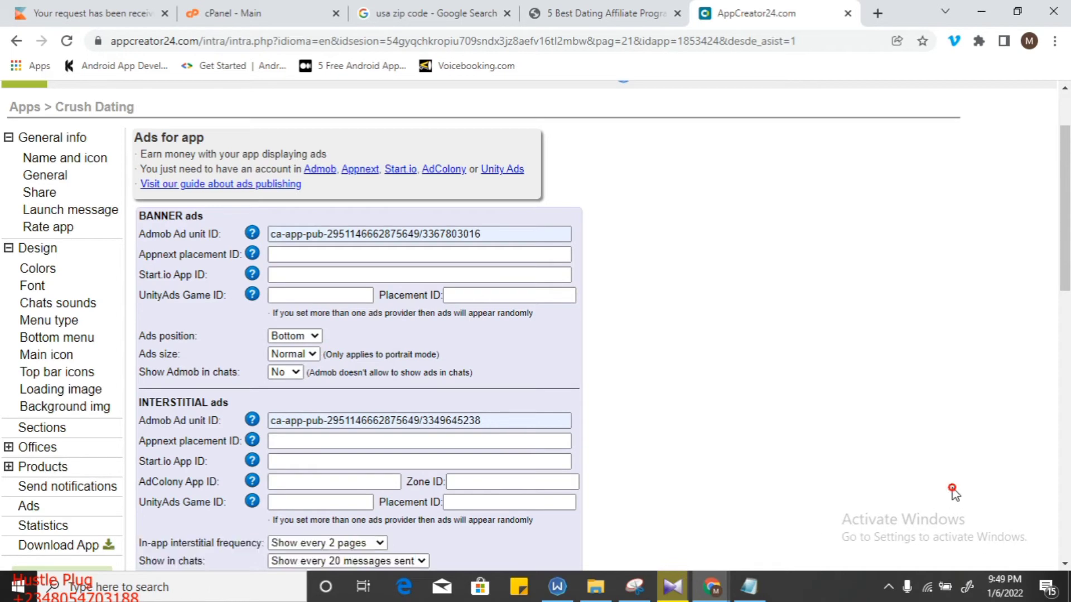
Step: Set interstitial ads to show every 5 messages sent in chats and every time on app launch, keeping the Appnext ad type Interstitial
click(1063, 562)
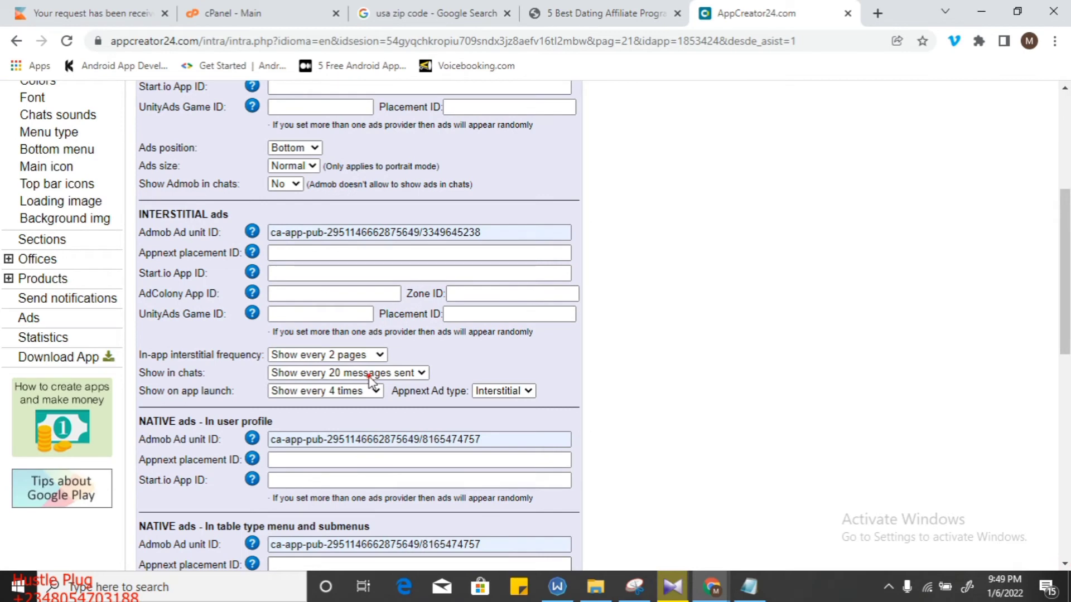
click(320, 378)
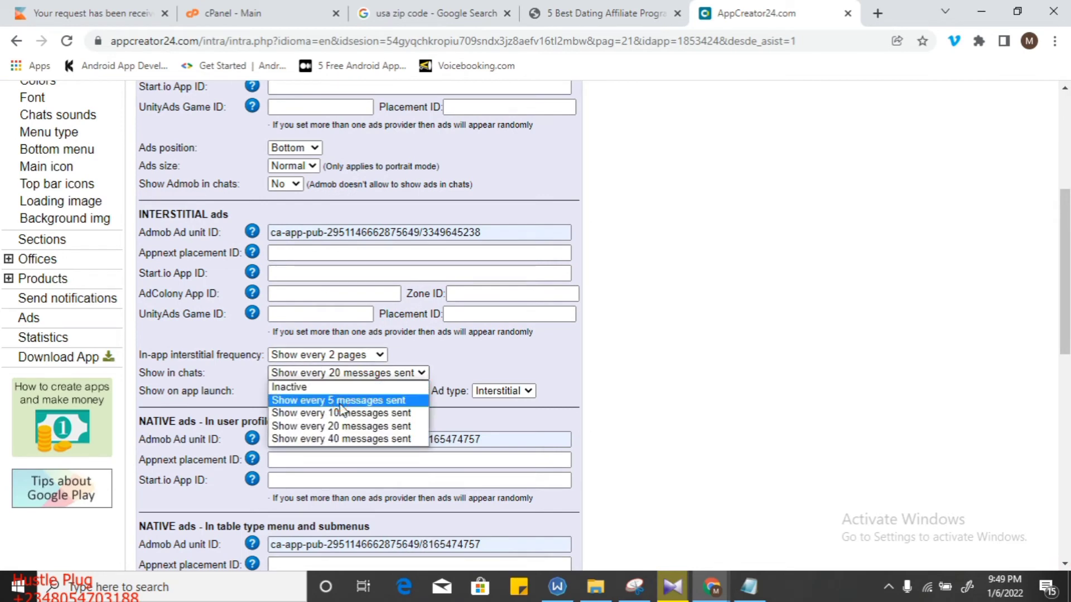
click(341, 402)
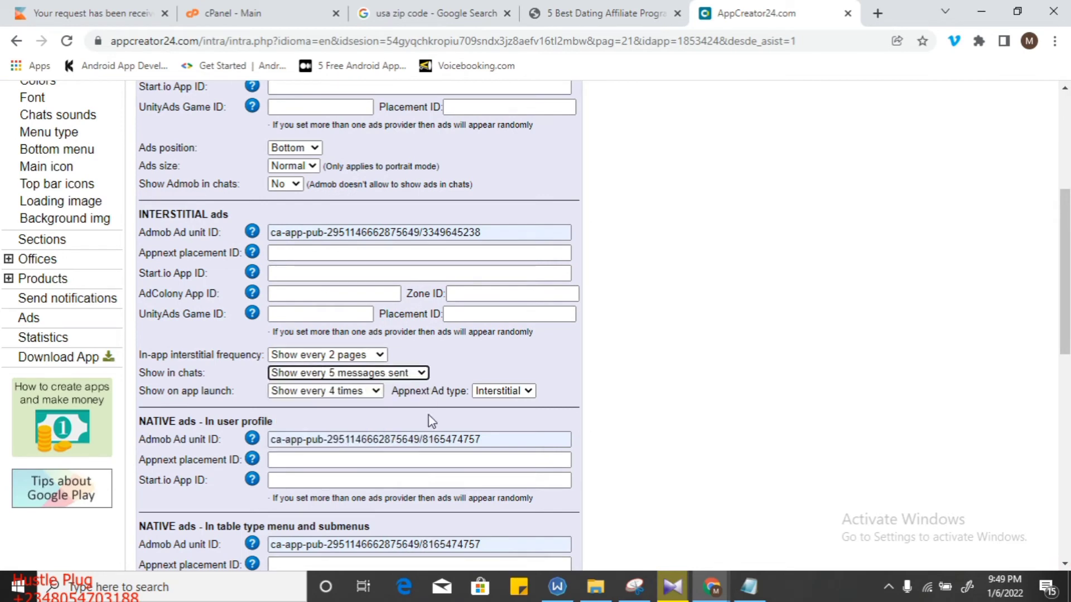
click(343, 392)
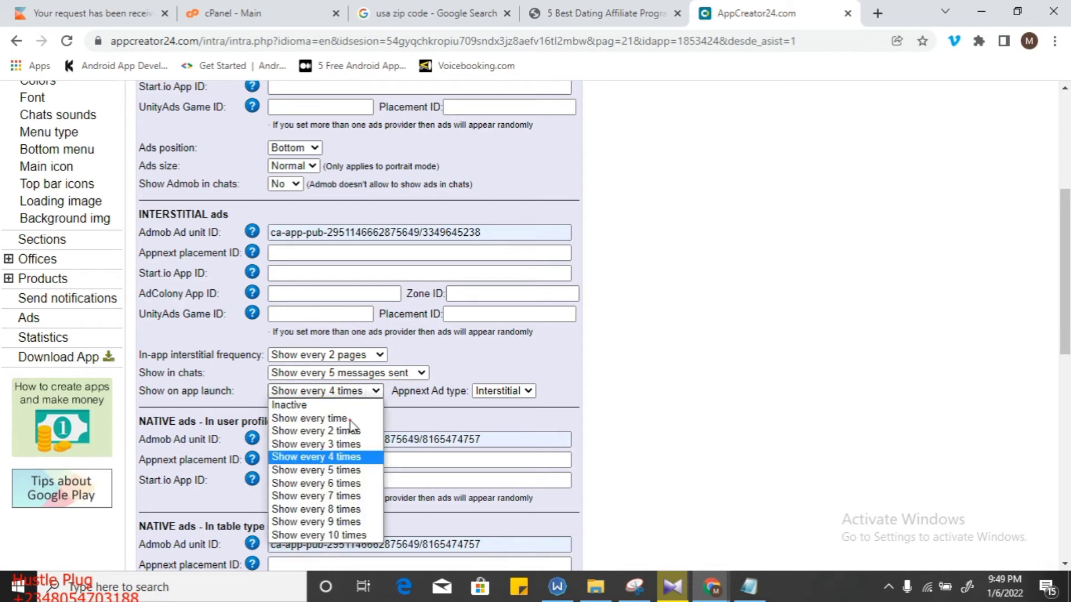
click(350, 420)
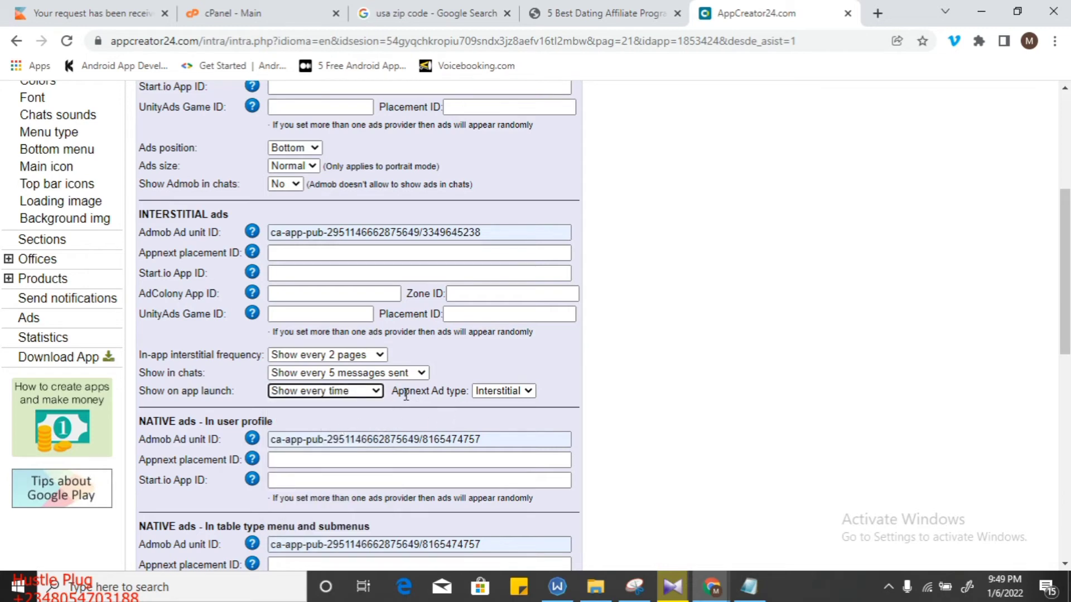
click(494, 395)
click(495, 394)
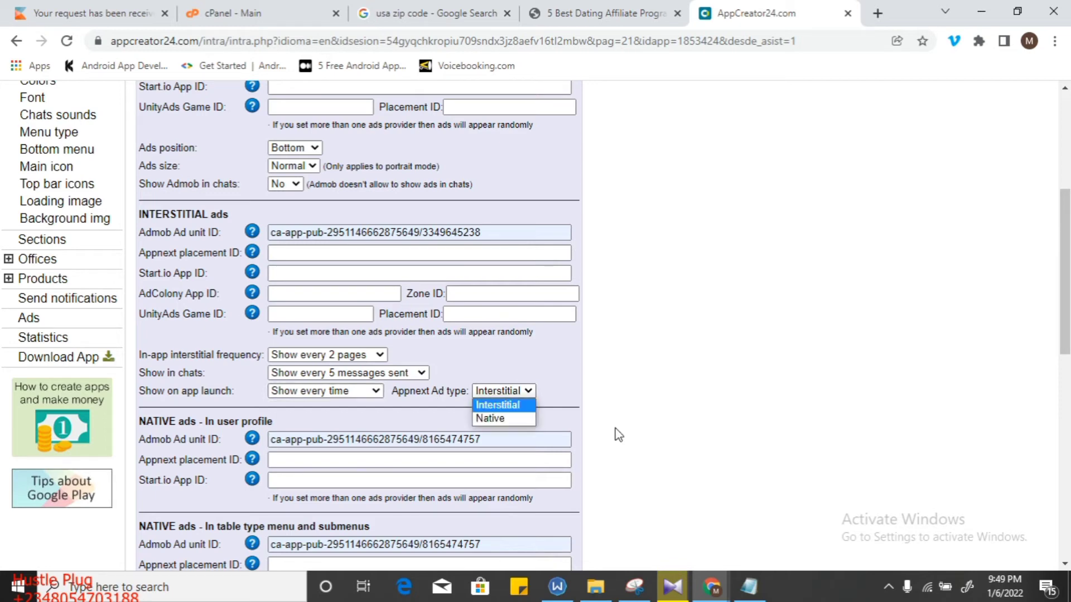
Step: Save the app's ads settings
click(1062, 529)
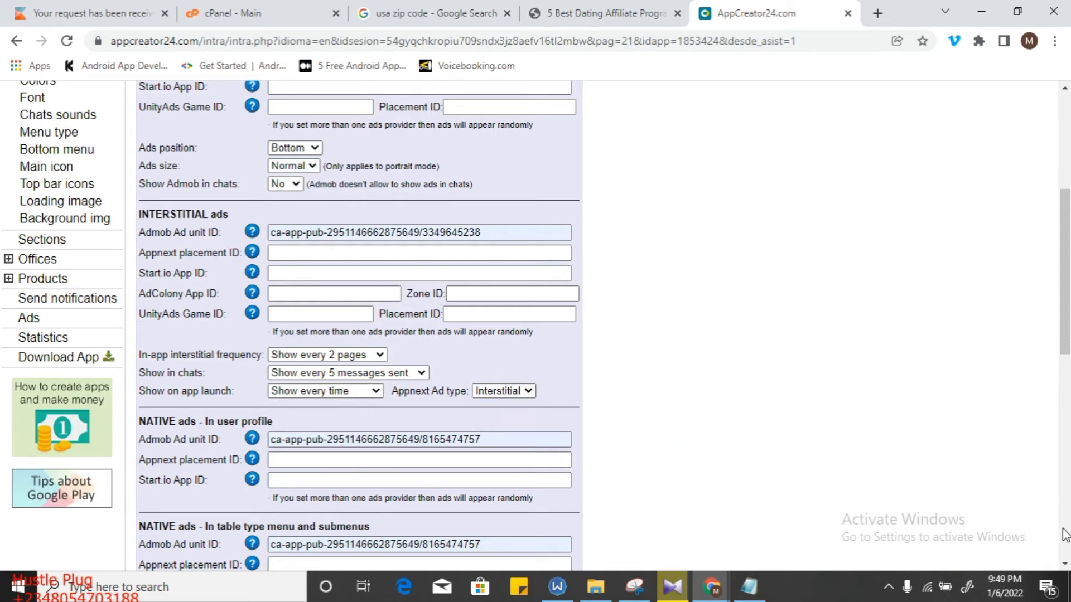
click(1062, 534)
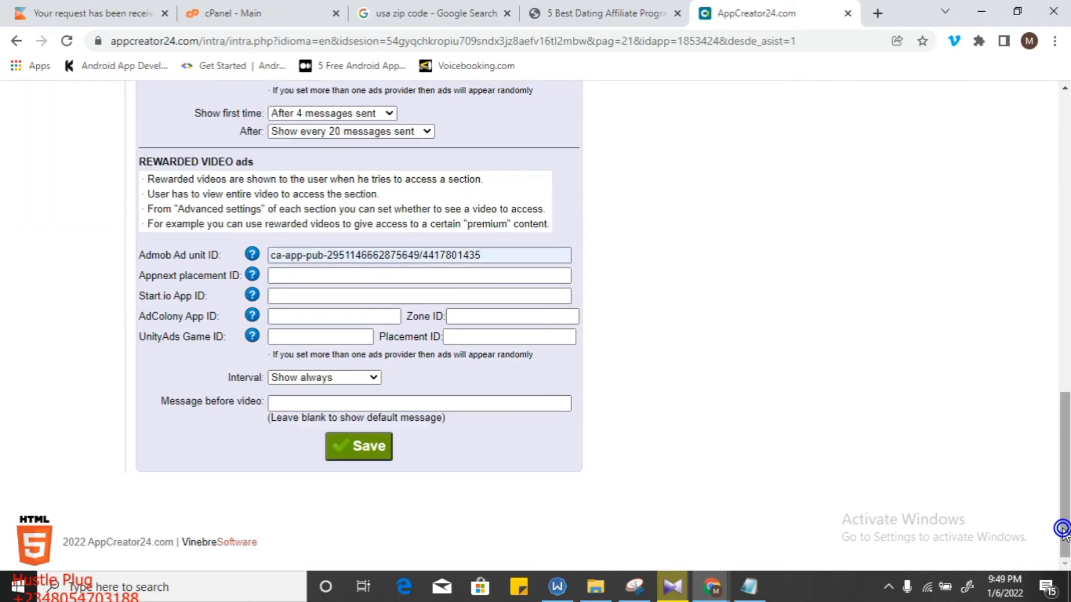
click(352, 450)
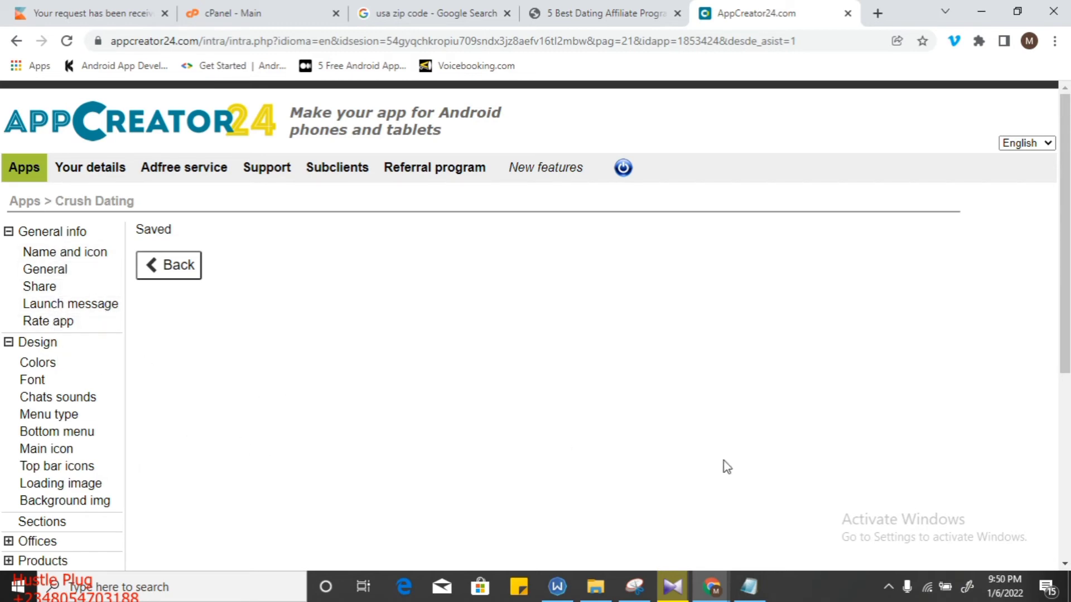
scroll(660, 468, down, 5)
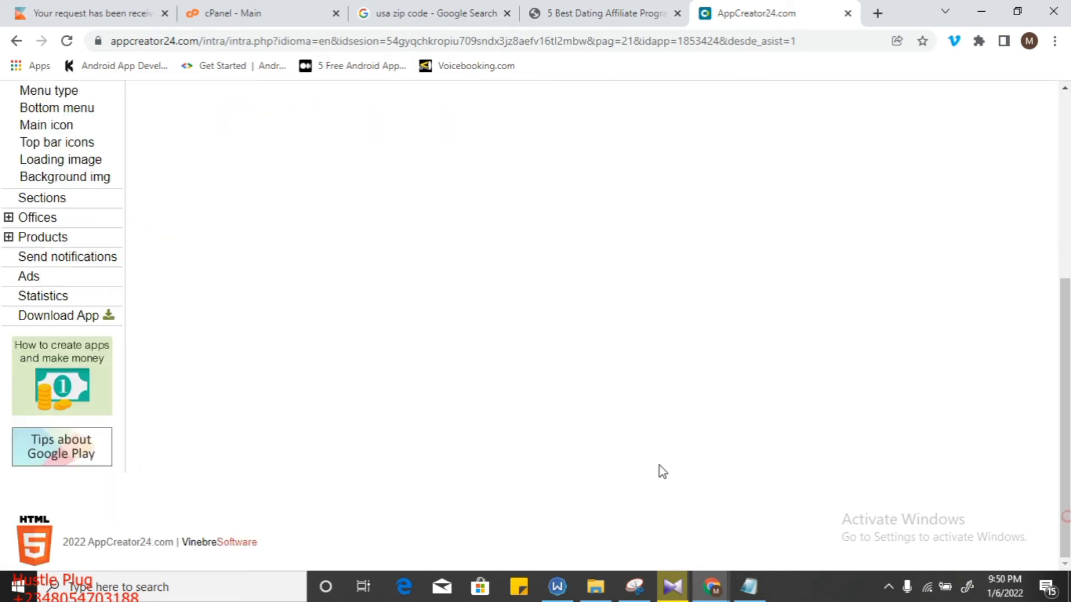
Step: Start a new push notification message with the title "my earning site" and the subtitle "earn btc"
click(68, 257)
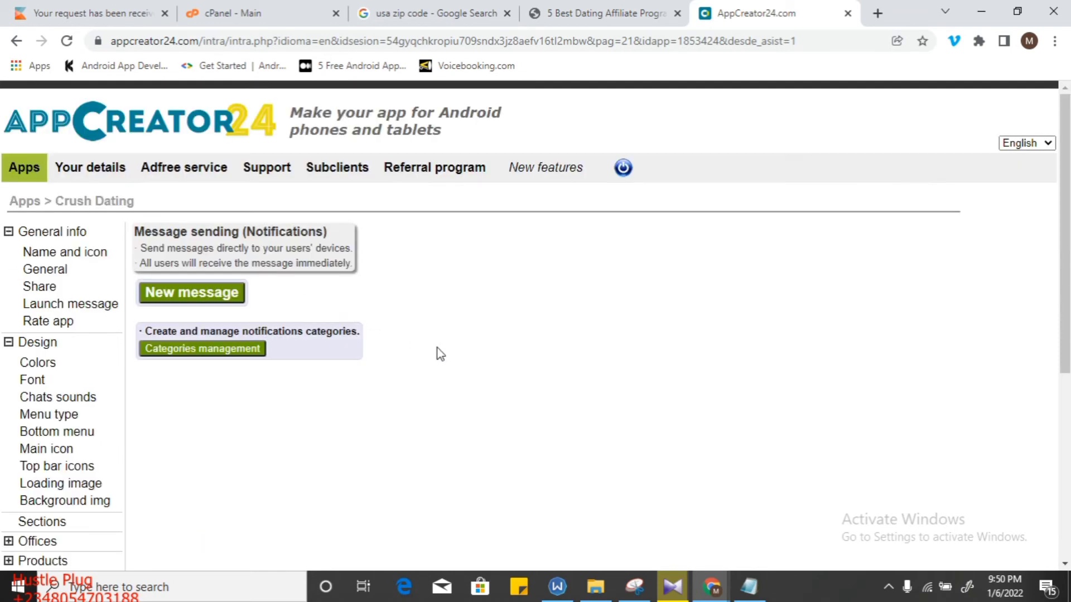
click(193, 295)
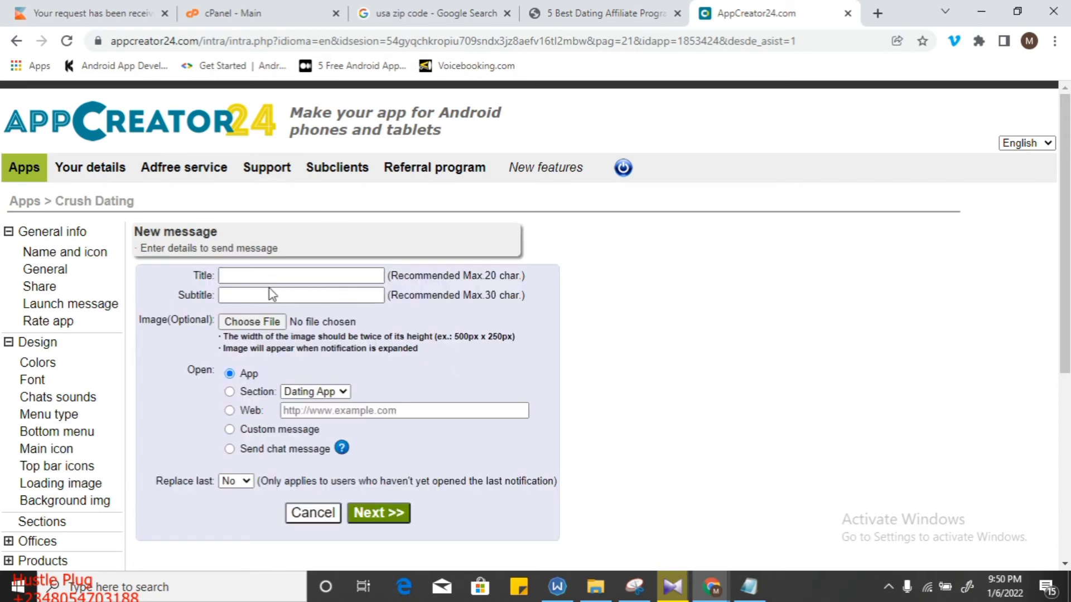
click(335, 413)
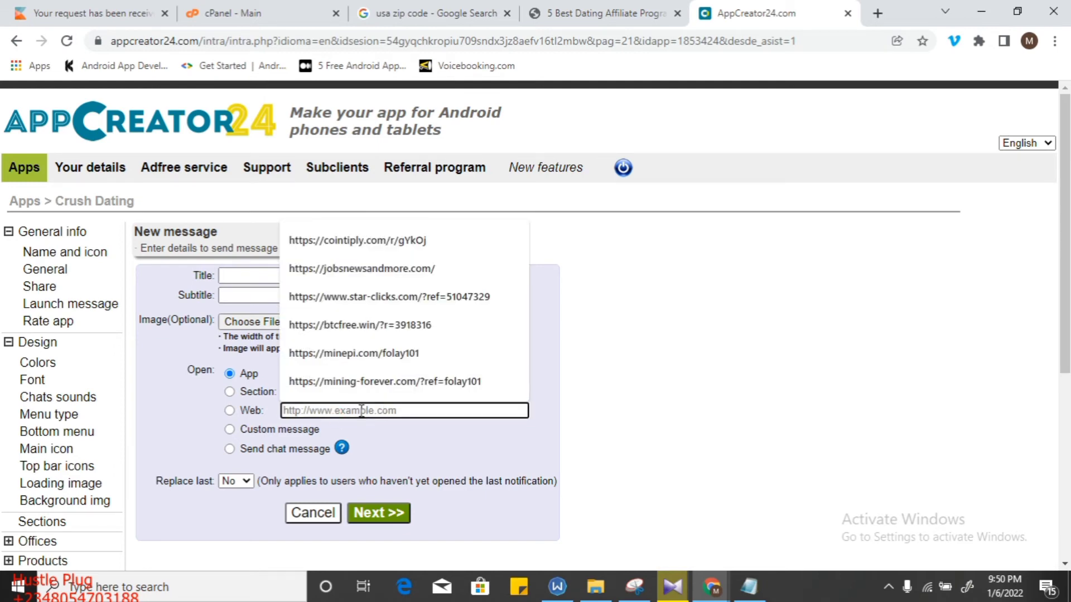
click(356, 409)
click(228, 272)
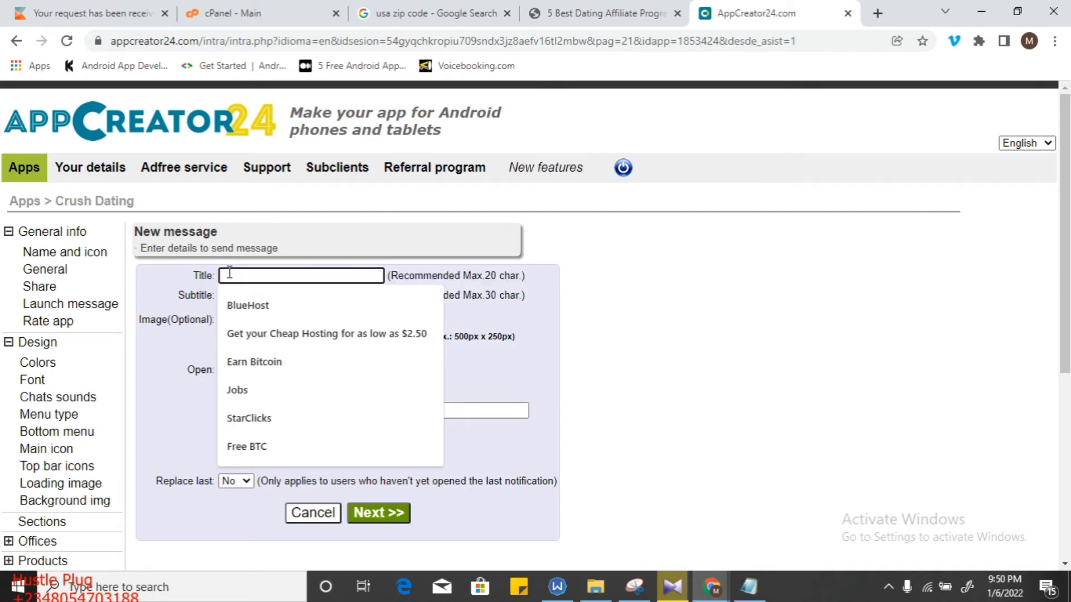
text(m)
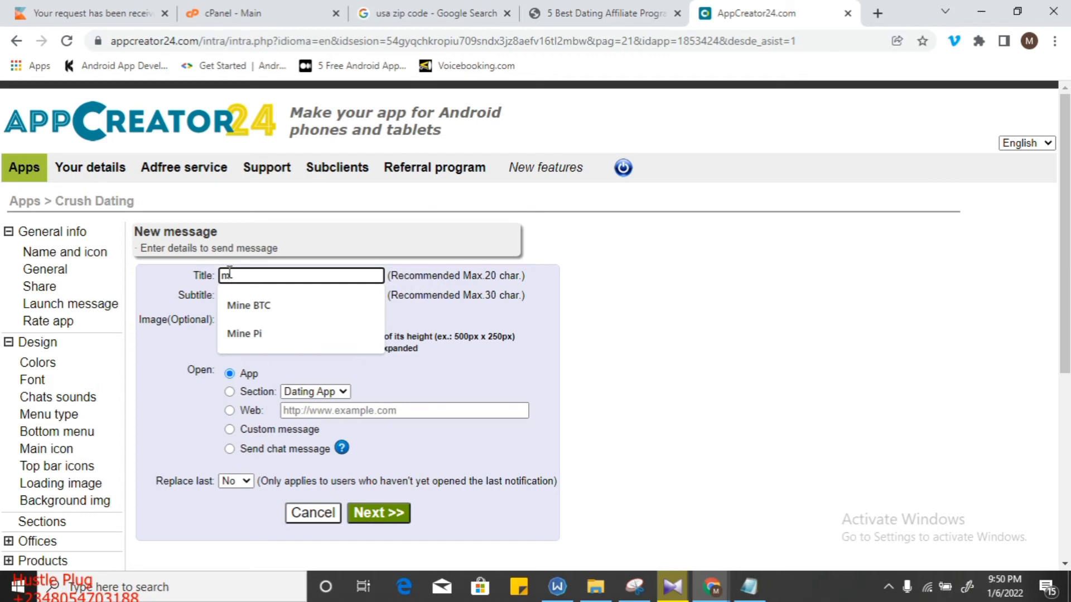
text(y ea)
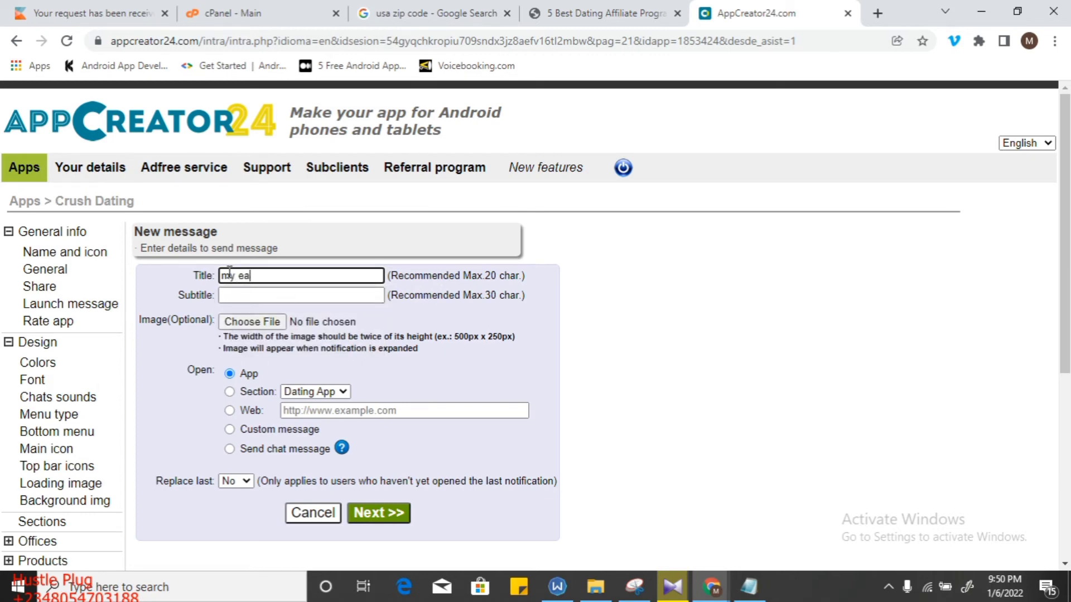
text(rning site)
click(281, 293)
text(e)
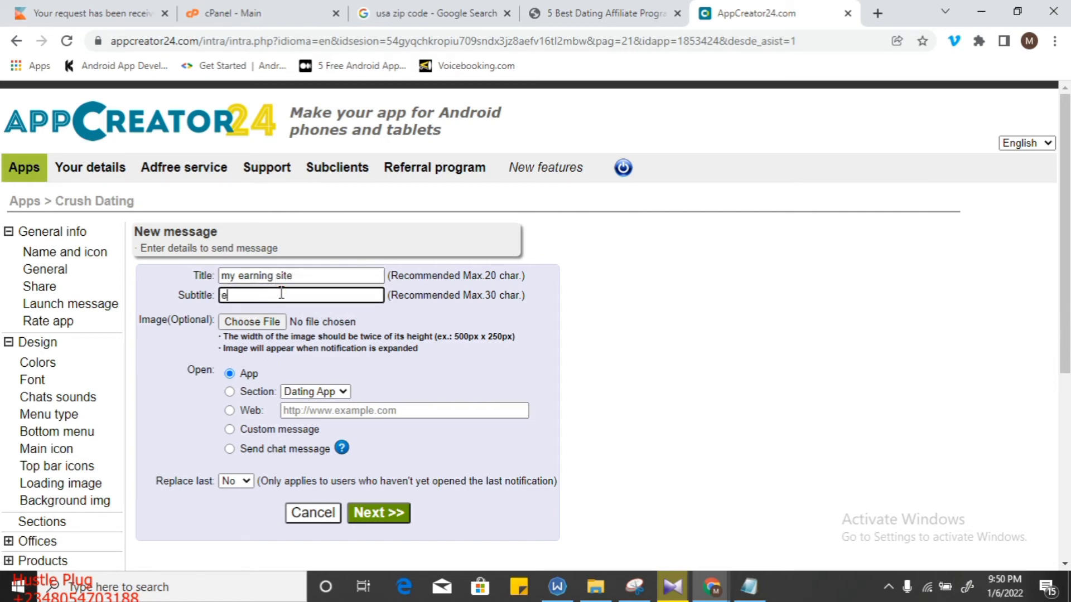
text(arn btc)
Step: Fill in the saved btcfree.win referral link as the message's web address, keep App as what it opens, and send the notification
click(296, 392)
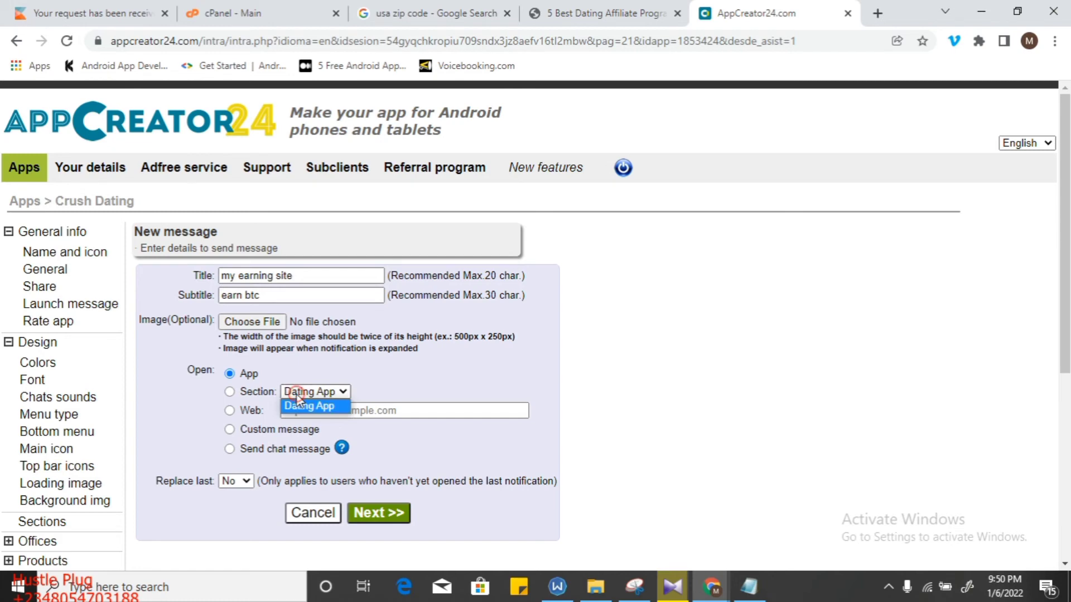
click(307, 406)
click(315, 410)
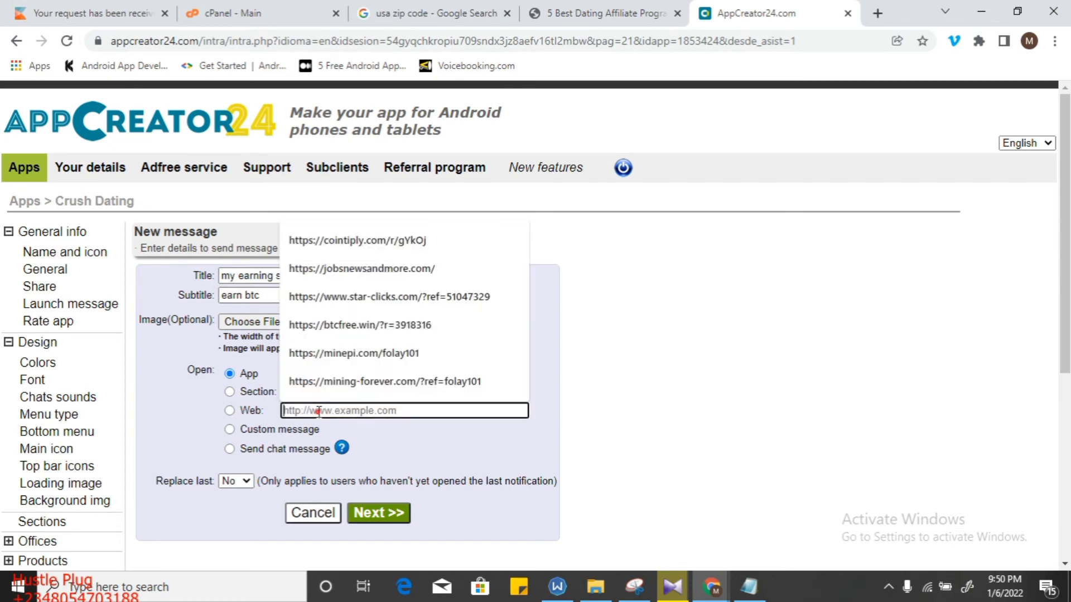
click(329, 326)
click(370, 434)
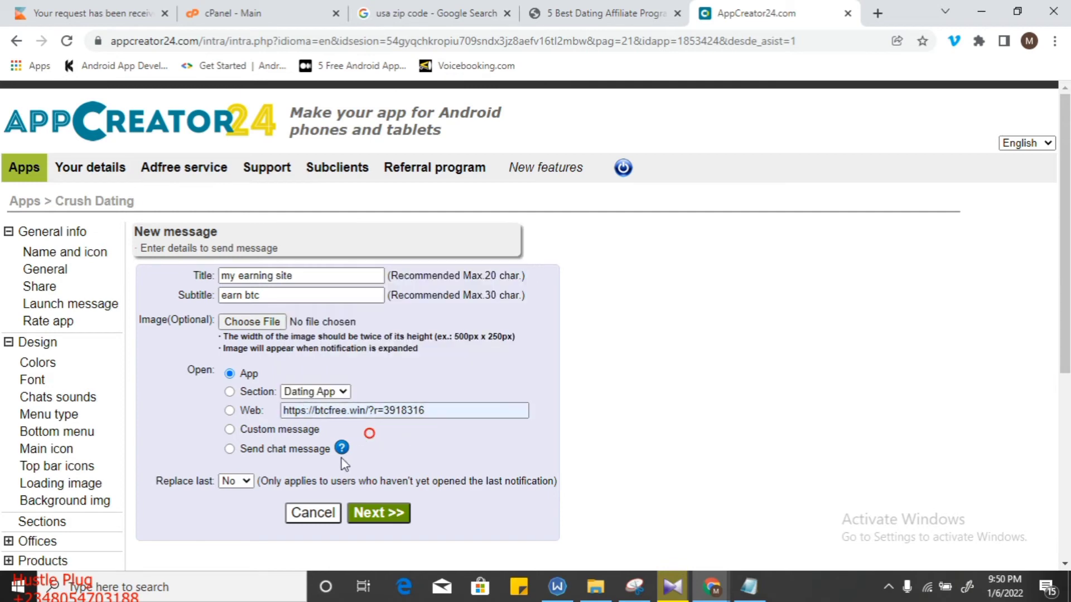
click(370, 516)
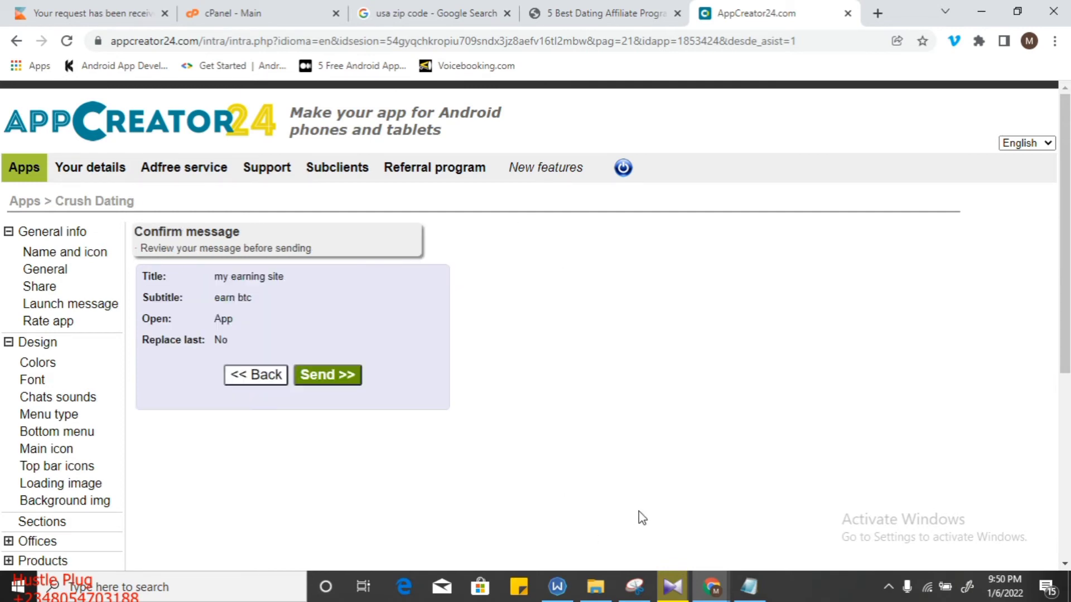
click(331, 382)
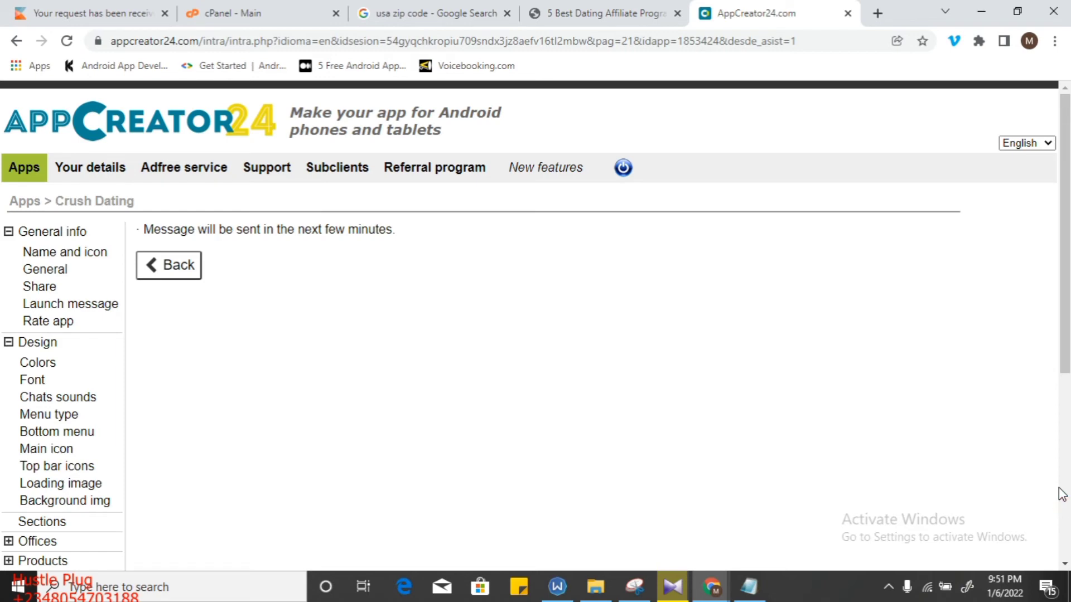
Step: Open the Crush Dating app's download page, look over its sharing tips and download options, and close it
scroll(1061, 494, down, 5)
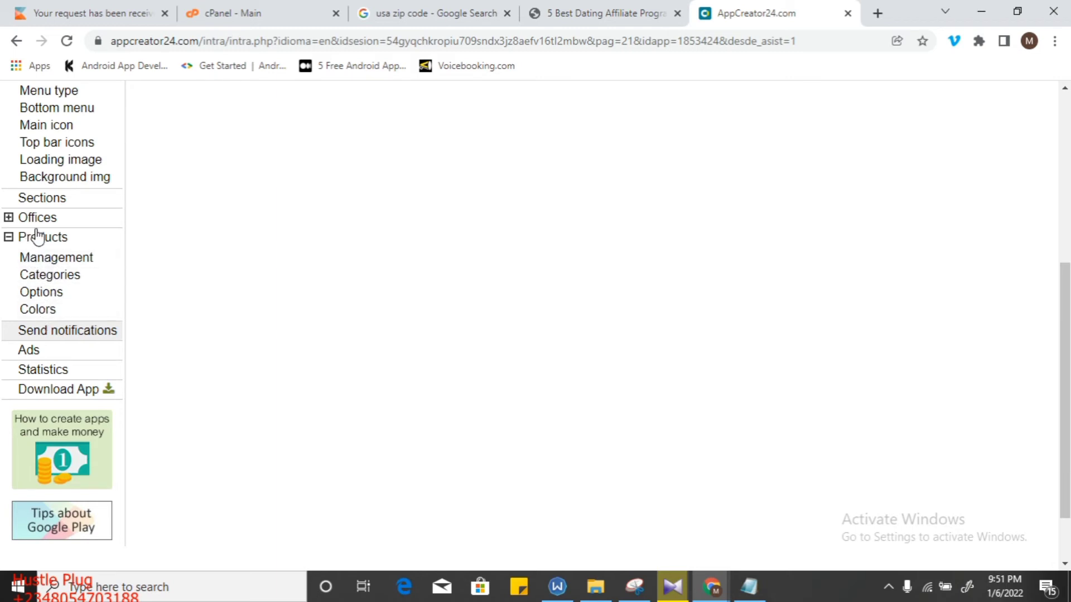
click(8, 217)
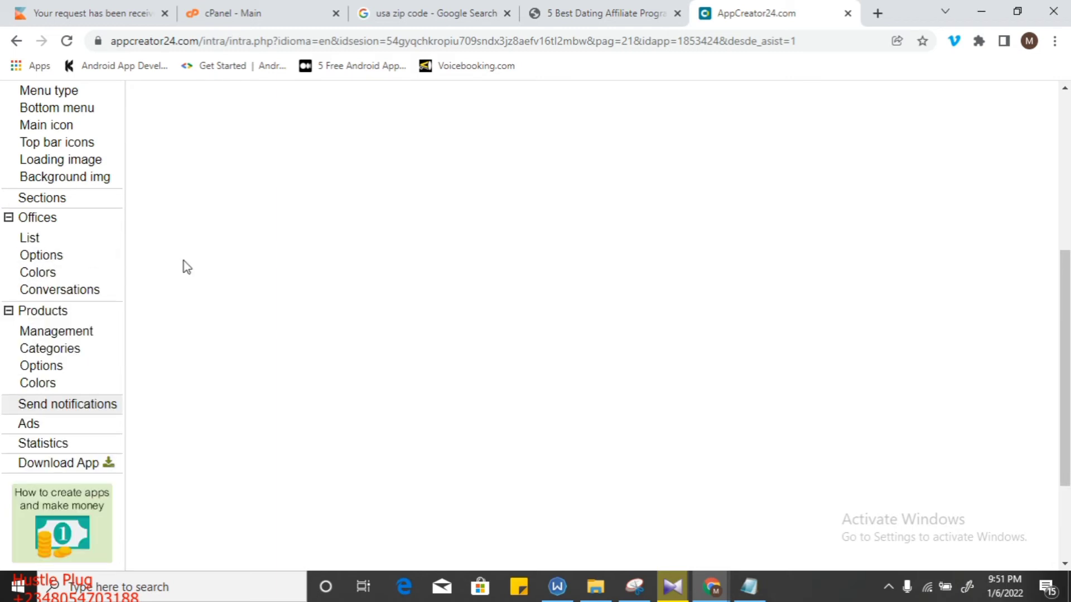
click(48, 464)
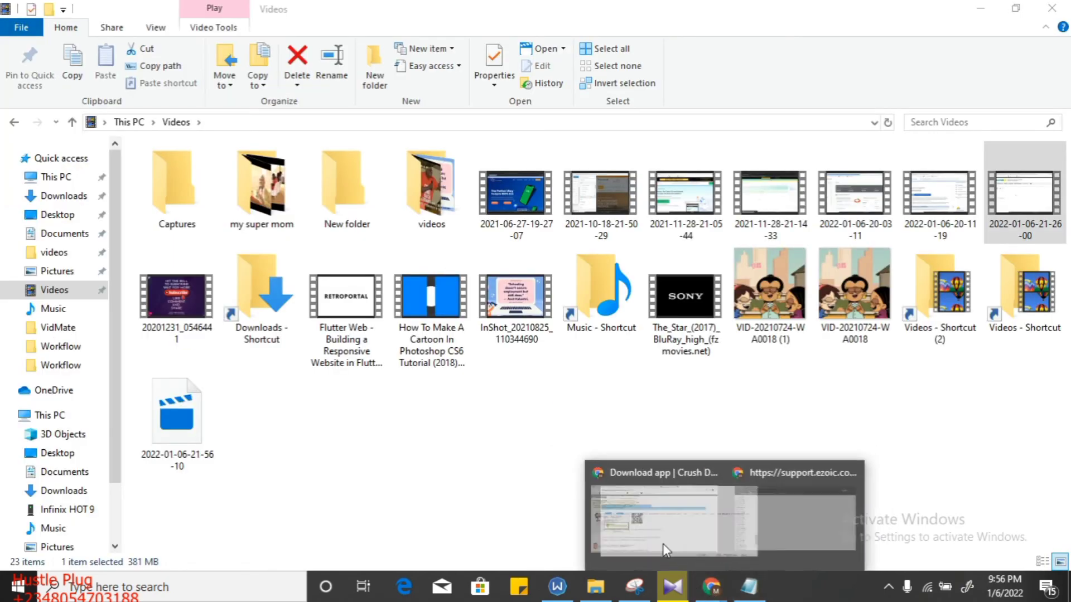
click(663, 540)
click(664, 539)
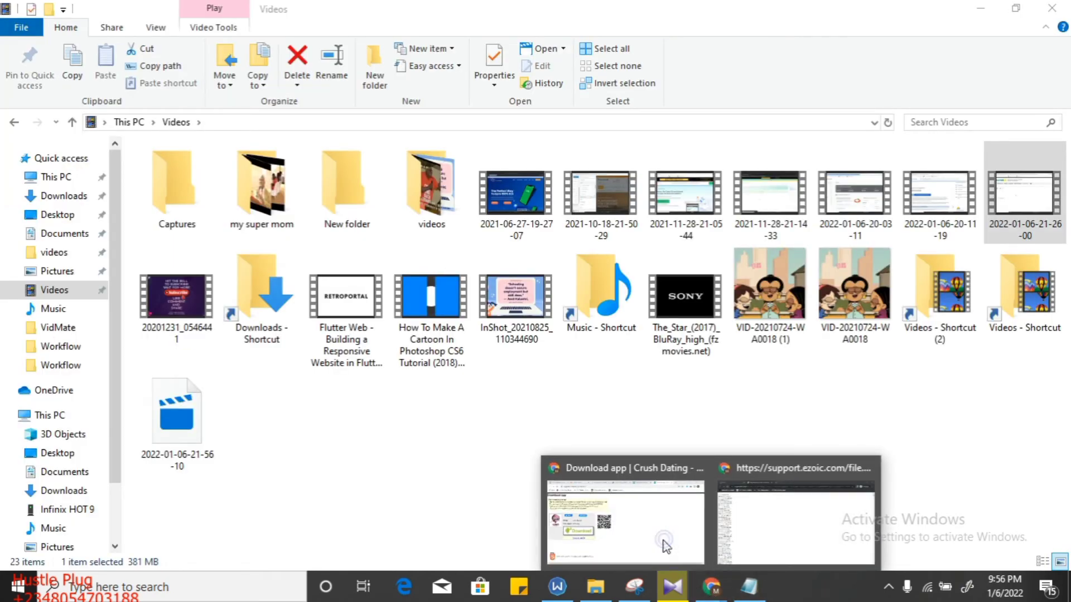
click(664, 539)
click(663, 539)
click(663, 540)
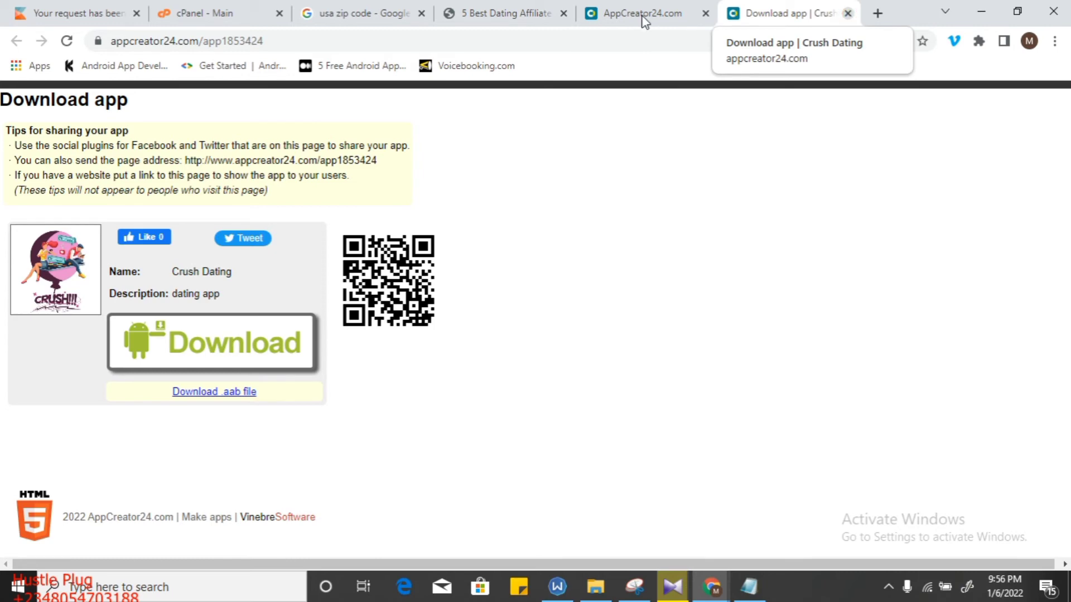
key(ctrl+w)
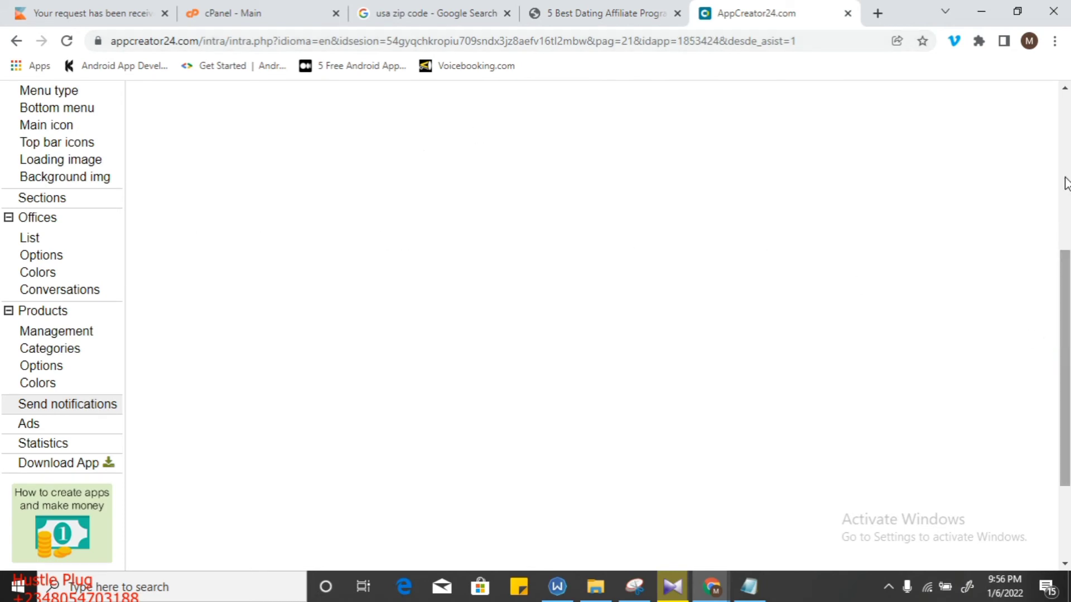
Step: Add a new section of the type RSS(Blog) to the app's list of sections
click(1065, 138)
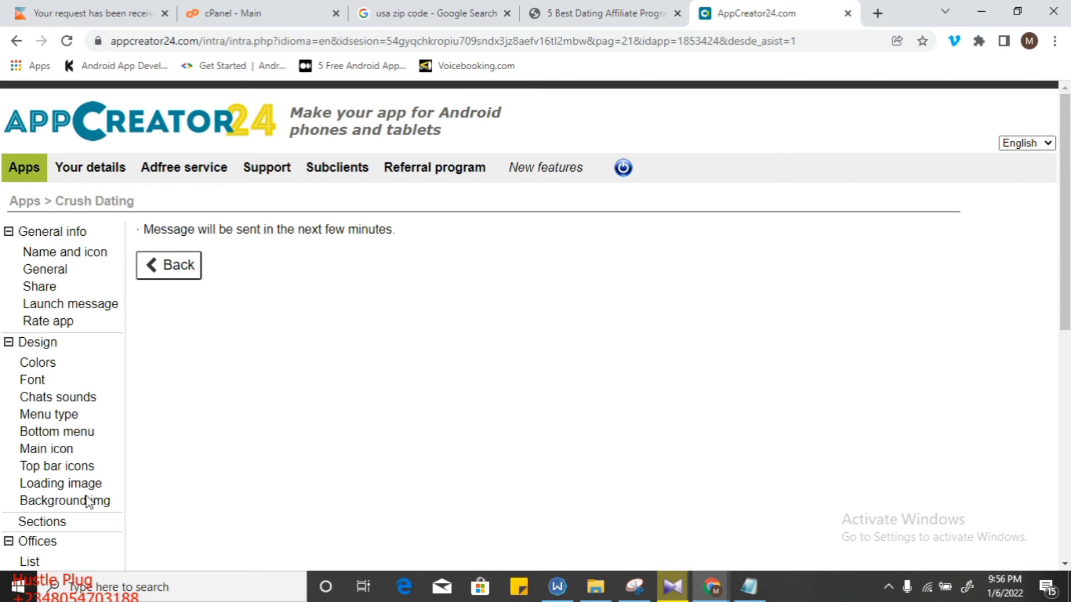
click(46, 520)
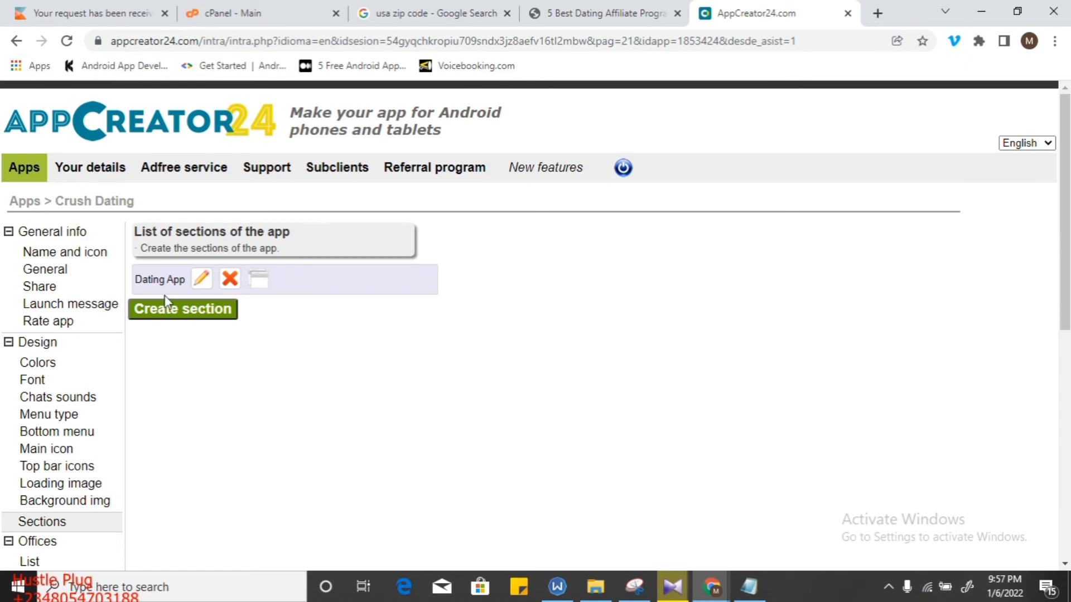
click(151, 313)
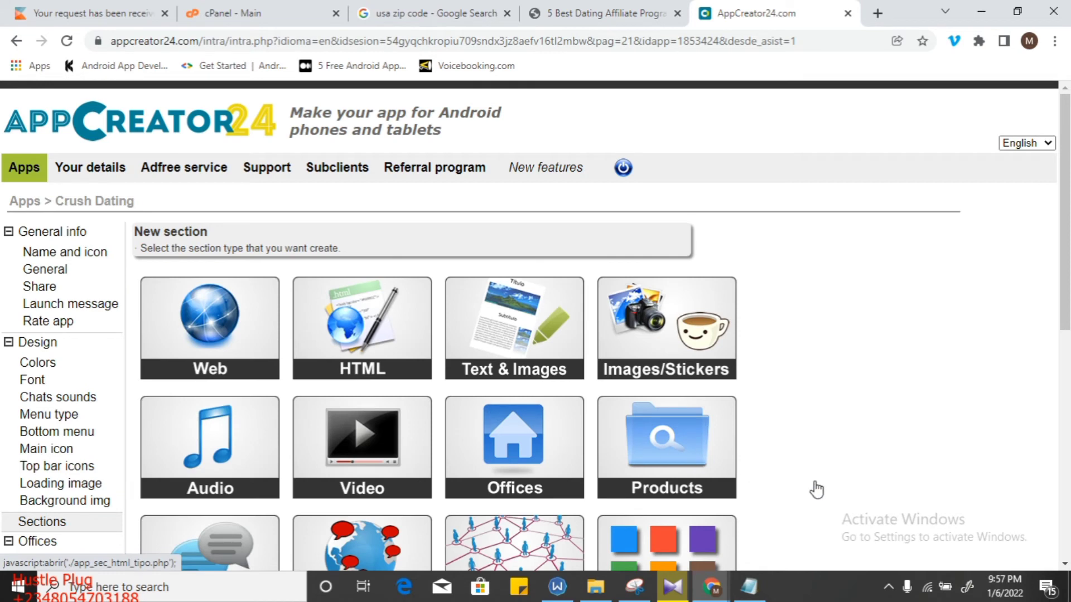
click(1064, 563)
scroll(1064, 563, down, 1)
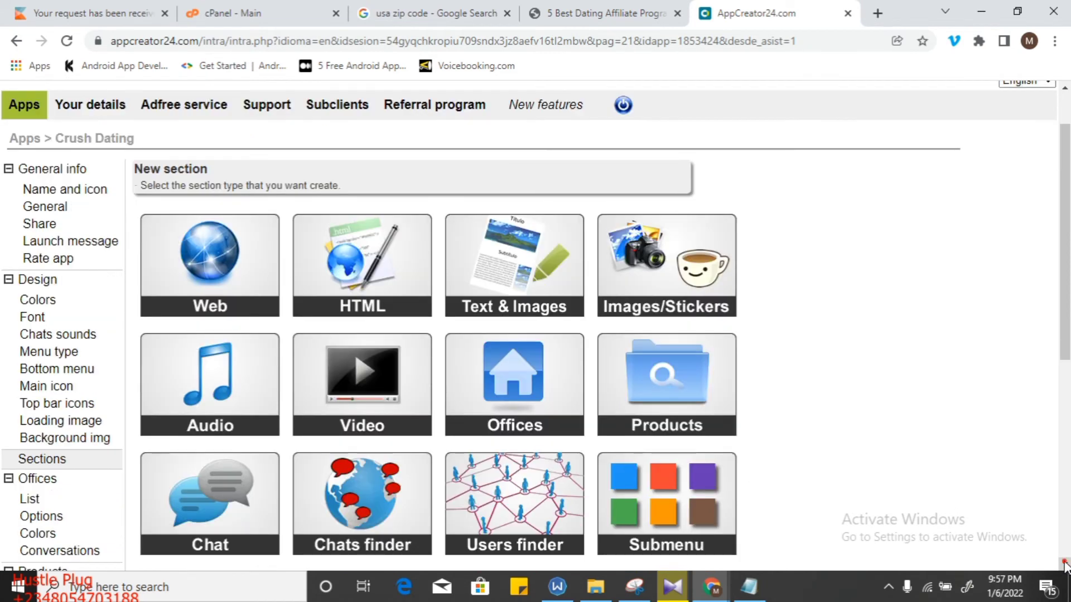
scroll(1064, 563, down, 1)
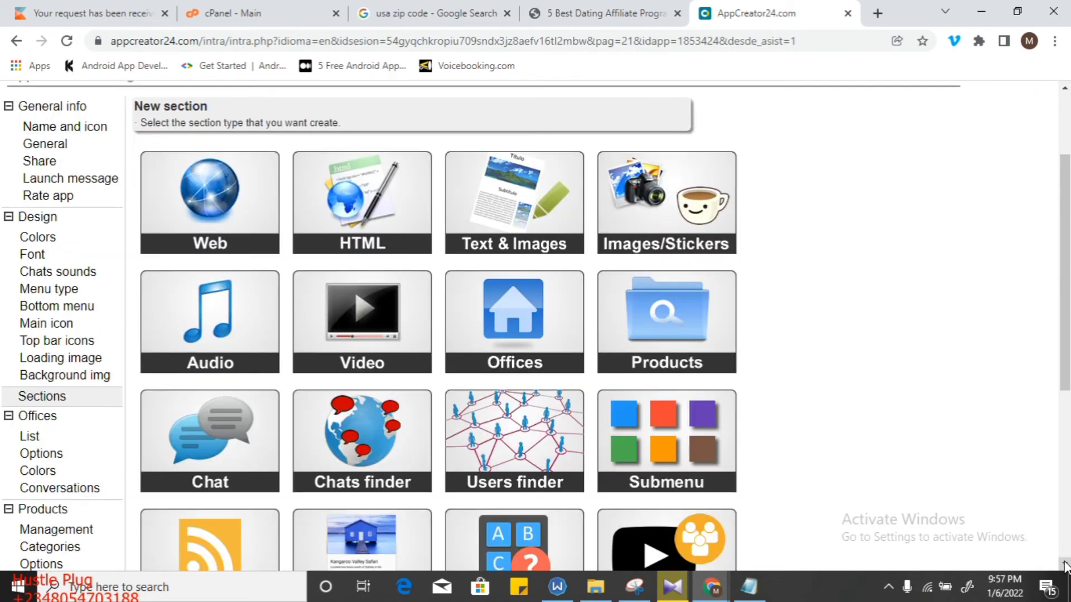
scroll(1064, 563, down, 1)
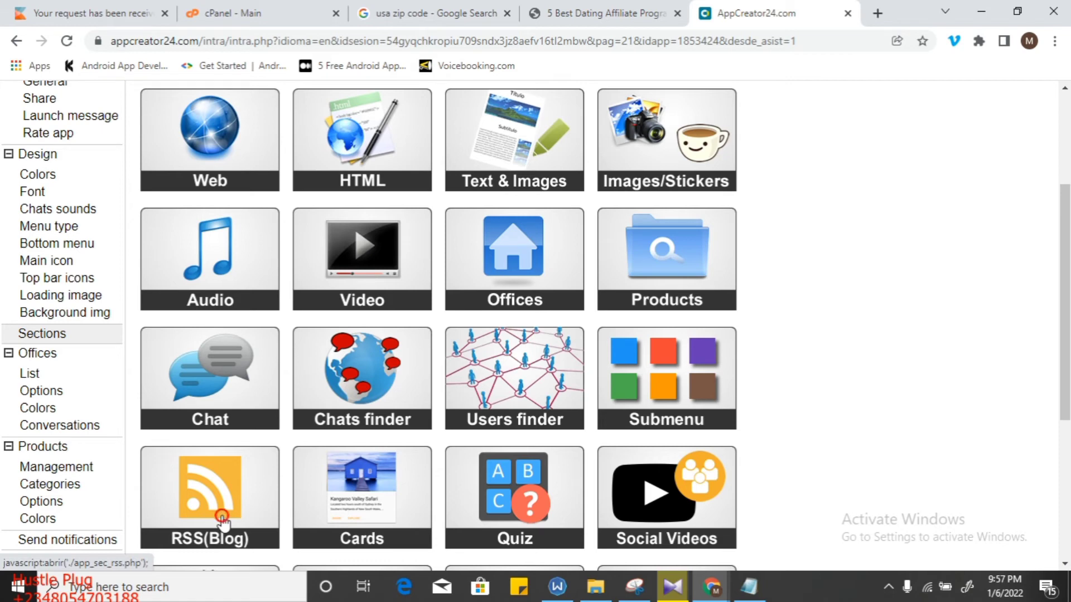
mouse_move(637, 585)
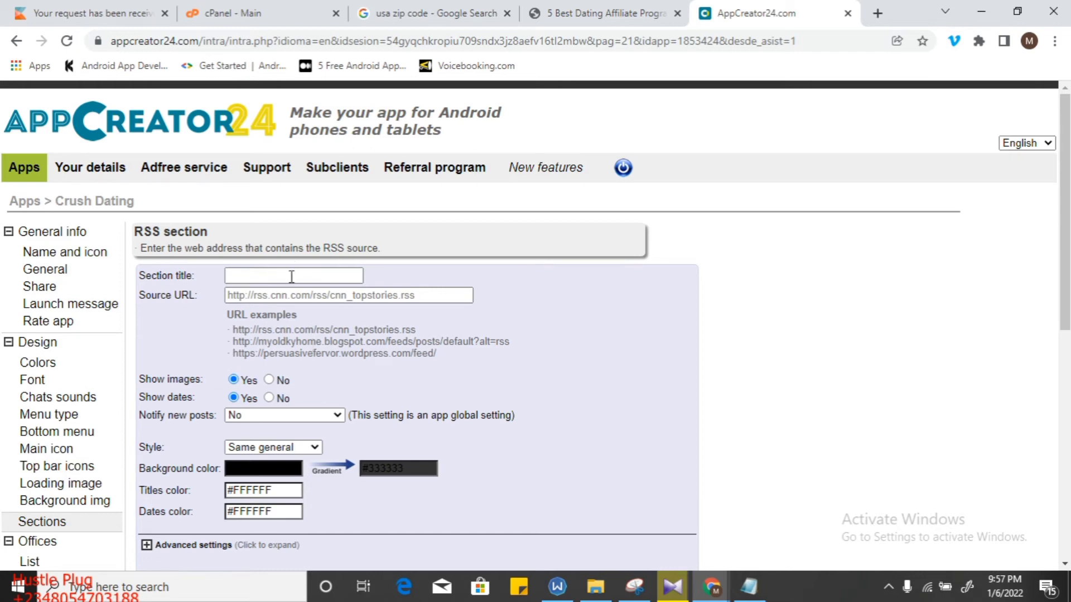
Step: Title the RSS section "CNN NEWS"
click(274, 277)
text(CNN)
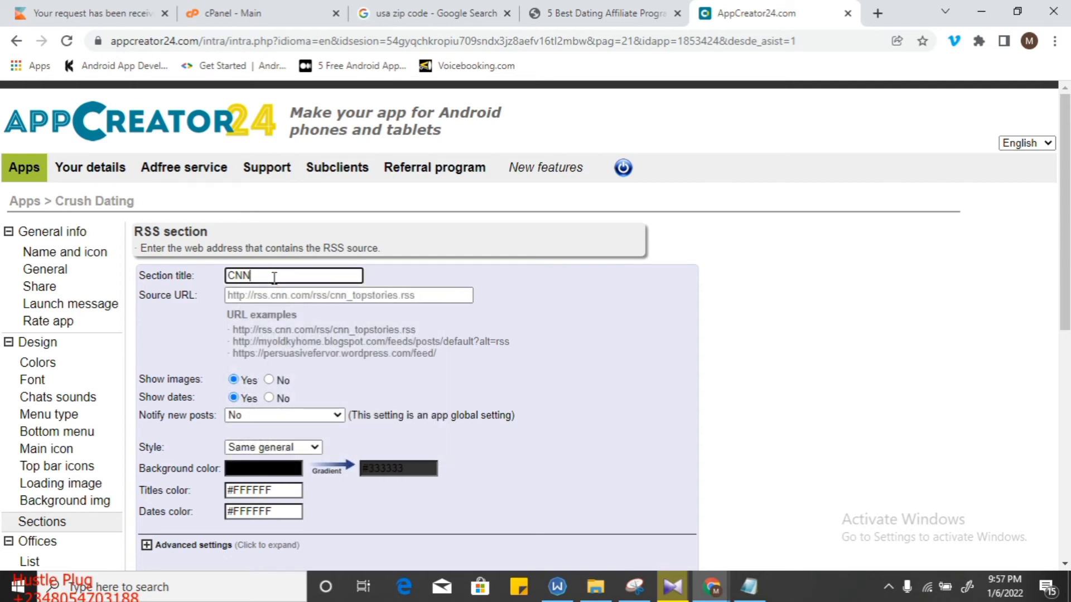
text( NEWS)
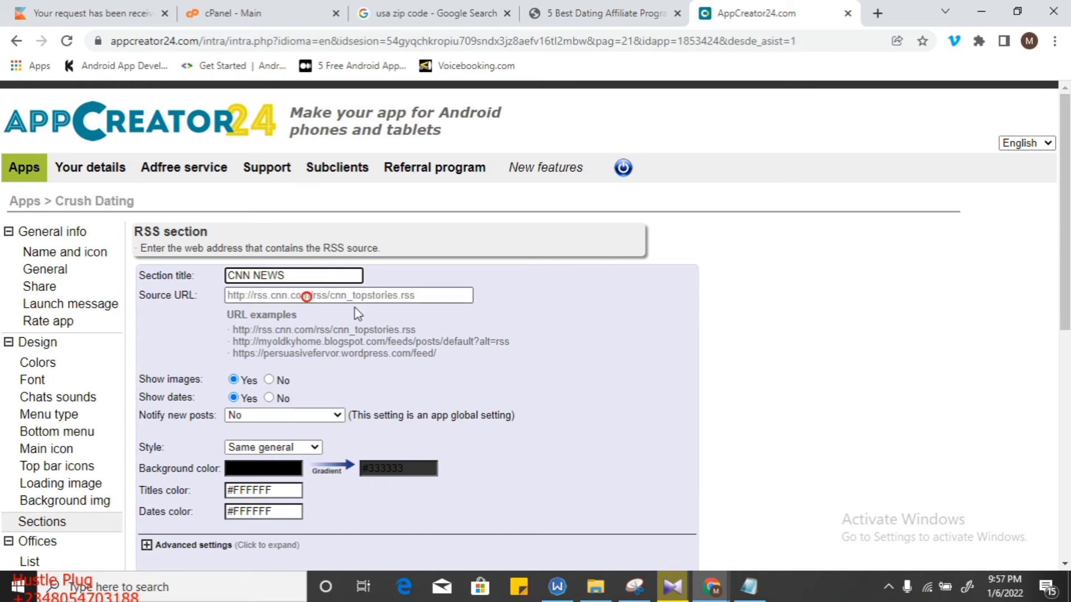
key(Tab)
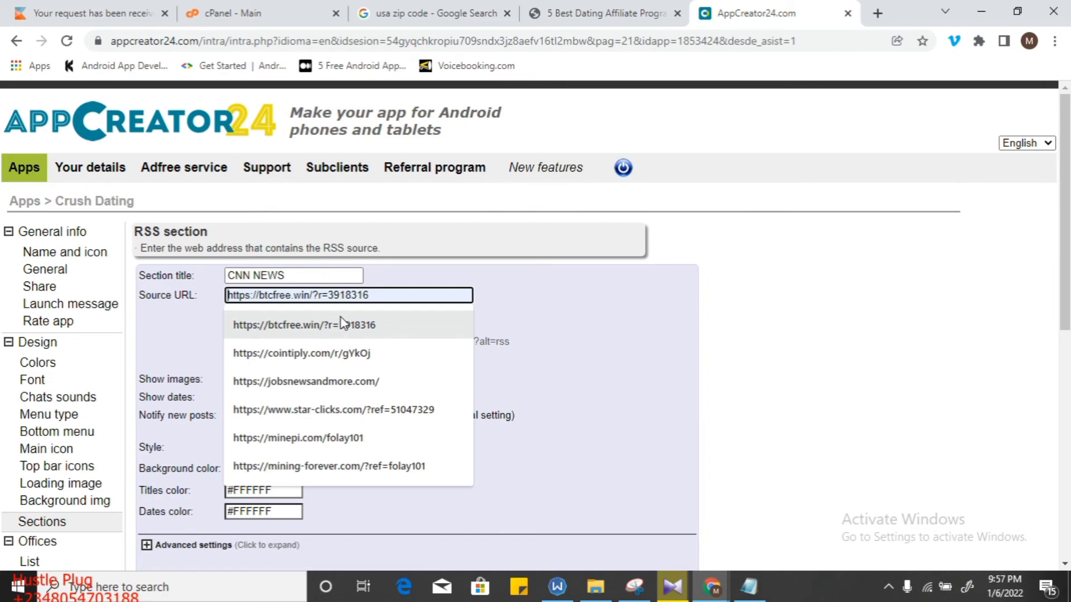
click(533, 323)
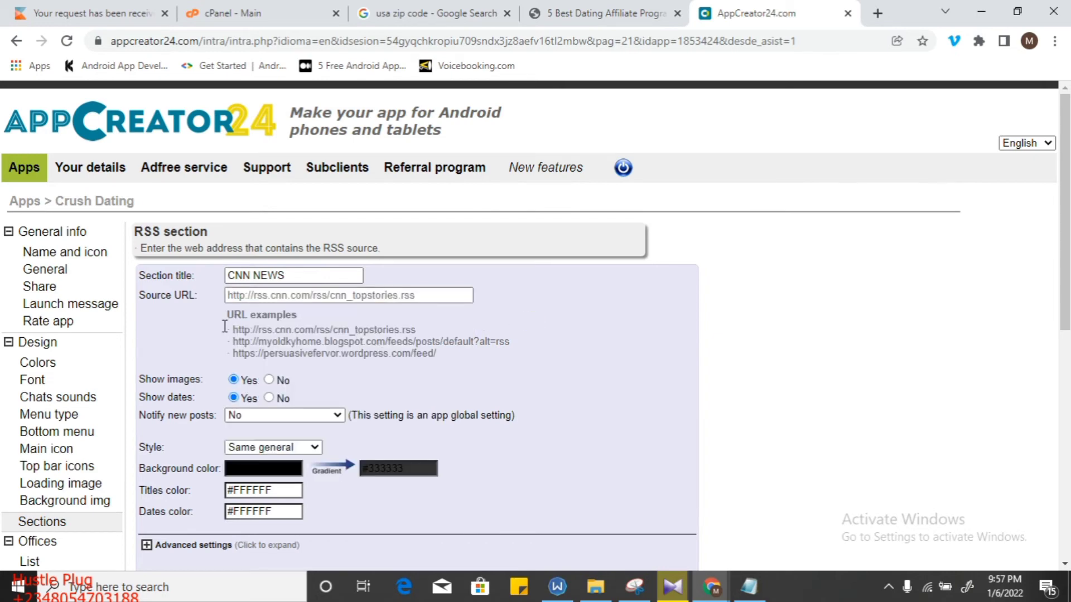
drag(233, 328, 423, 334)
key(ctrl+c)
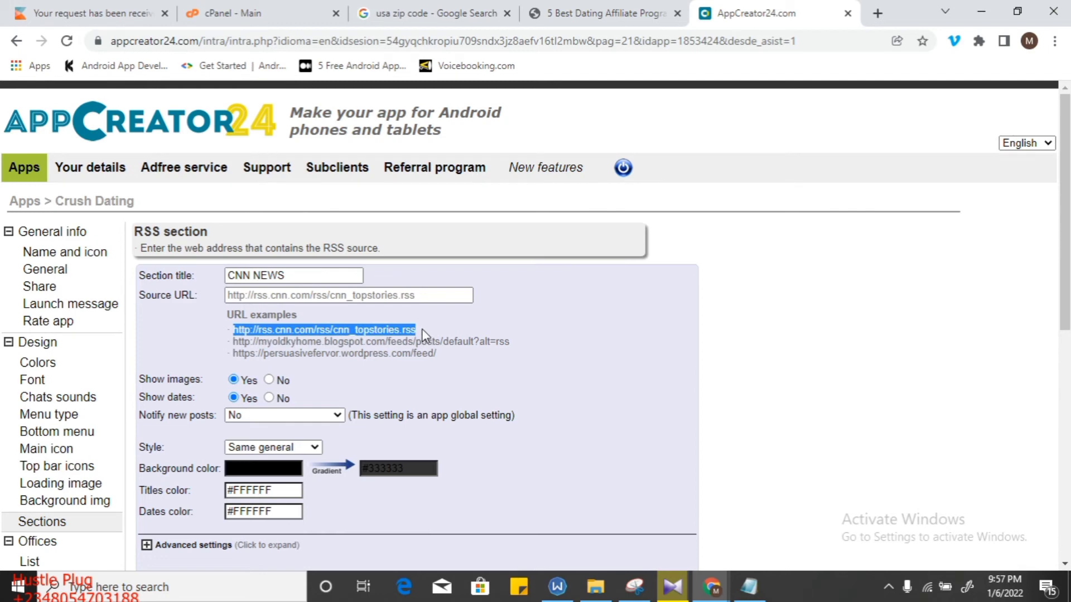
click(360, 296)
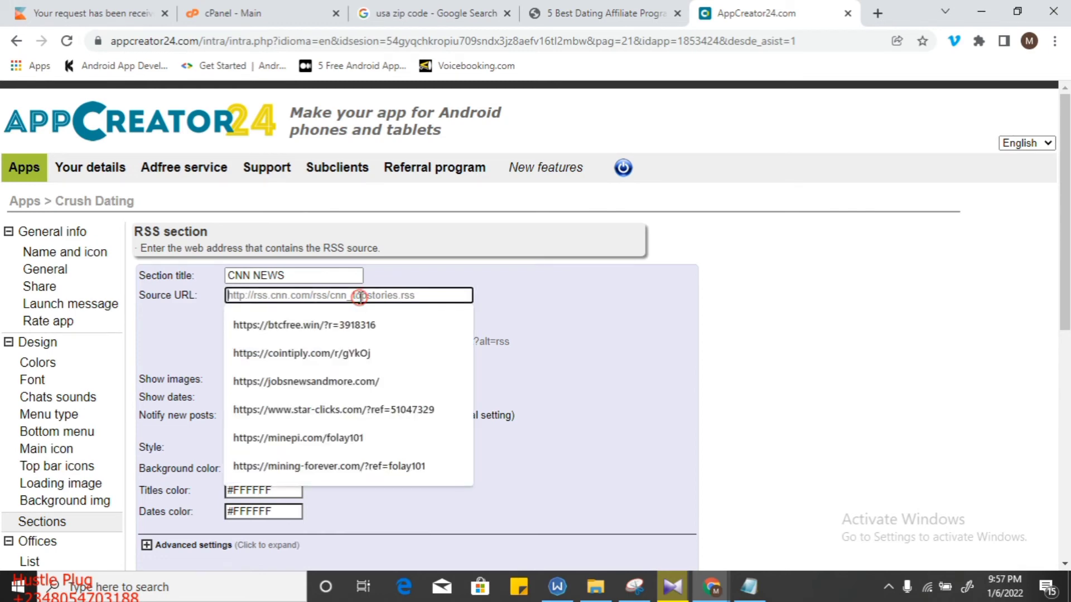
key(ctrl+v)
click(474, 316)
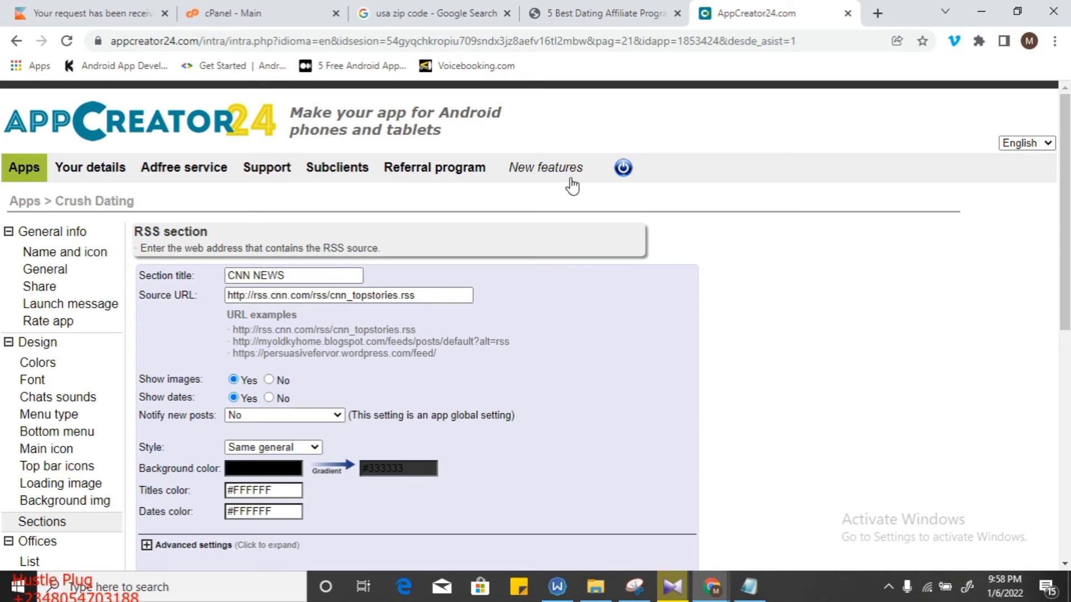
Step: Search Google for "NEWS RSS LINKS" in the tab holding the Taboola dating affiliate article
click(590, 11)
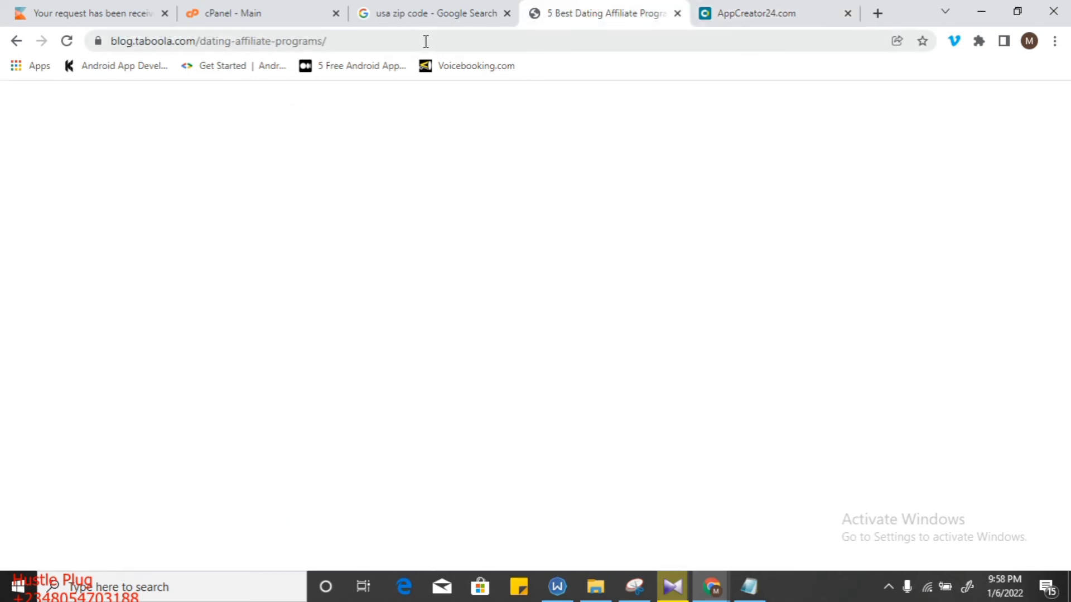
click(426, 41)
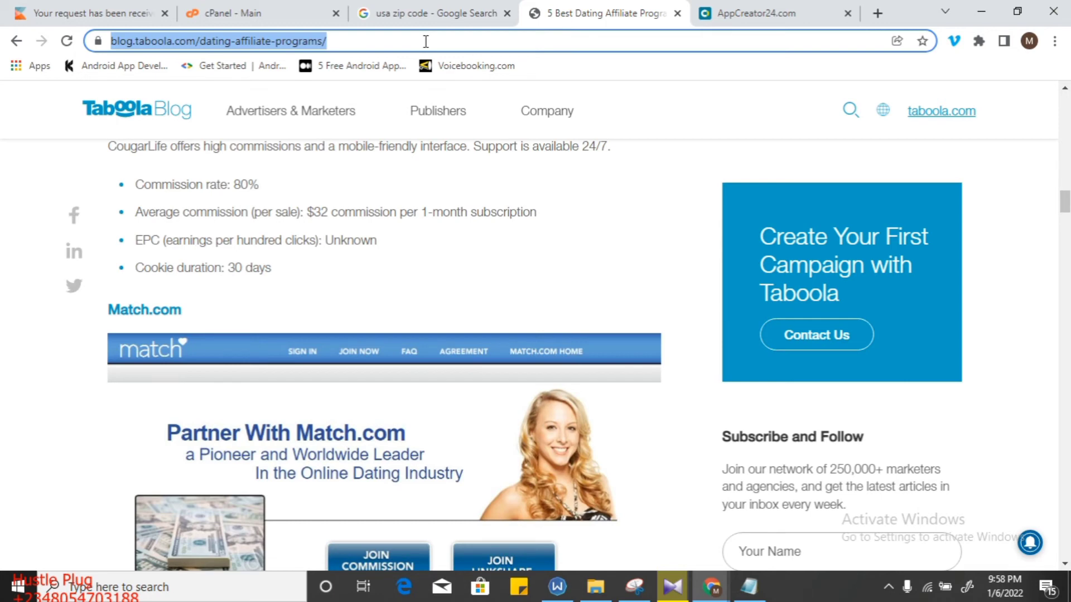
text(NEWS RSS LINKS)
key(Return)
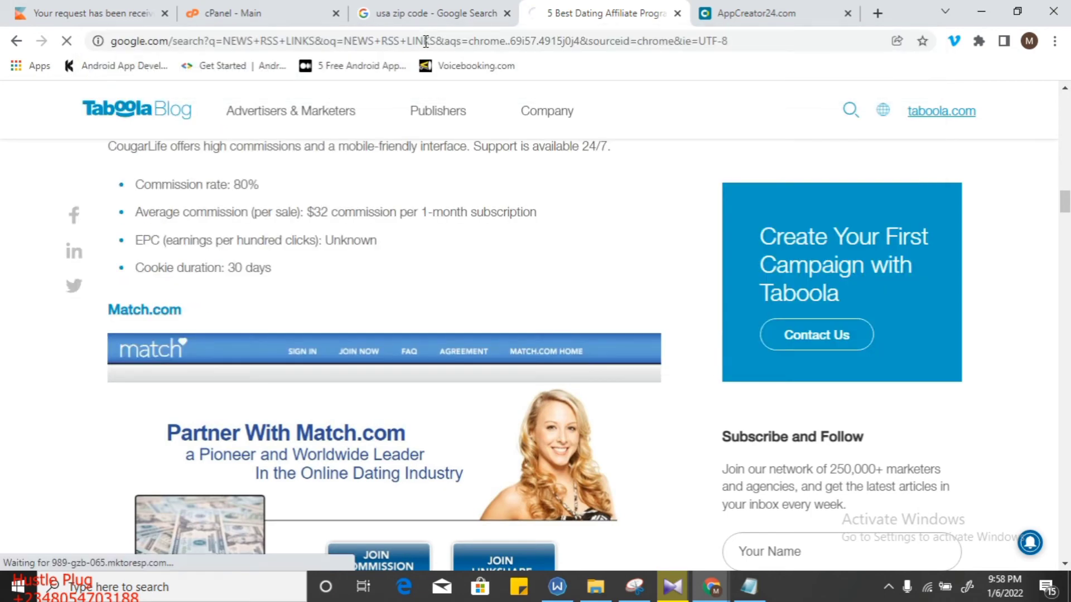
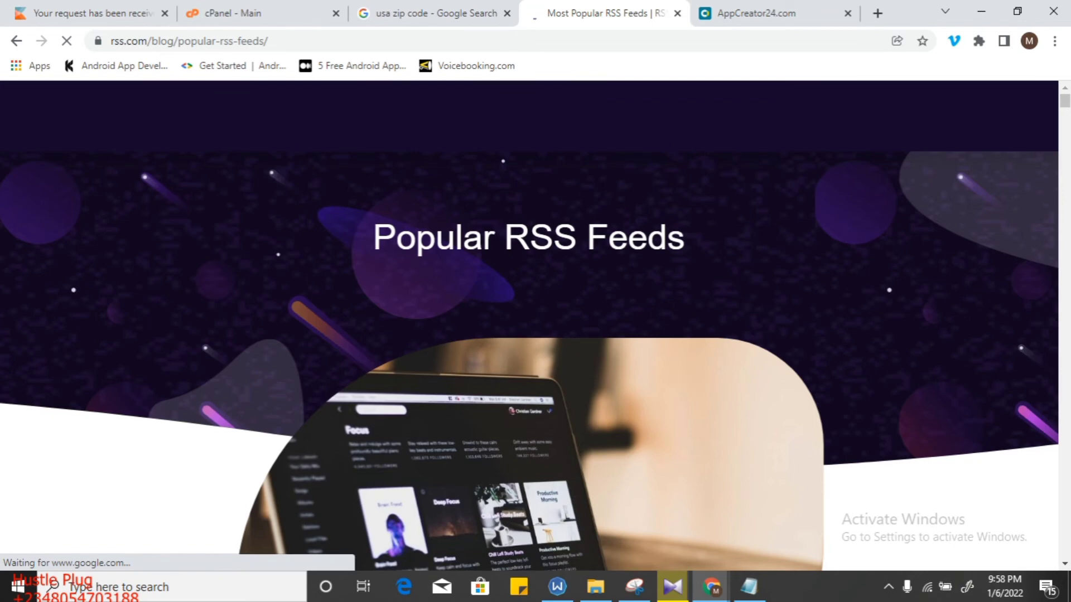
Step: Look through RSS.com's Popular RSS Feeds page, view The Apology Line's RSS feed, and return to the Google results
click(1065, 564)
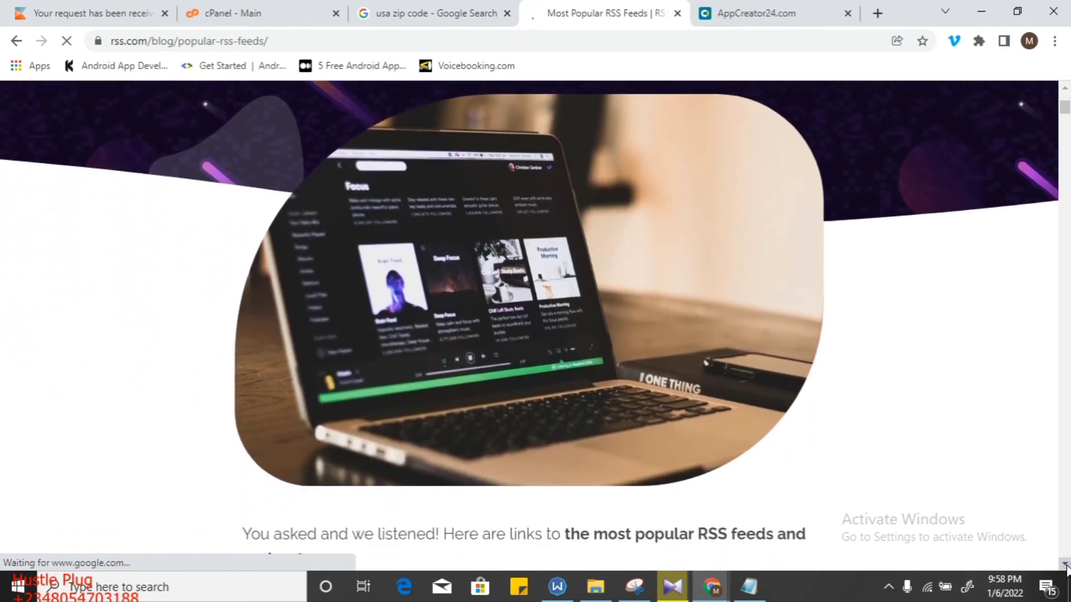
click(1066, 565)
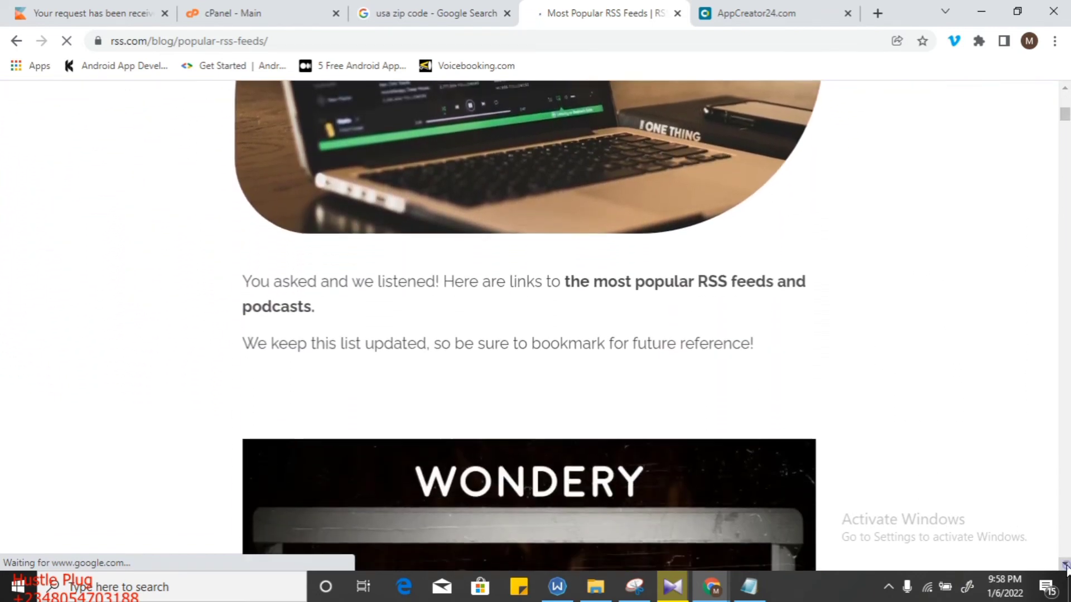
click(1066, 566)
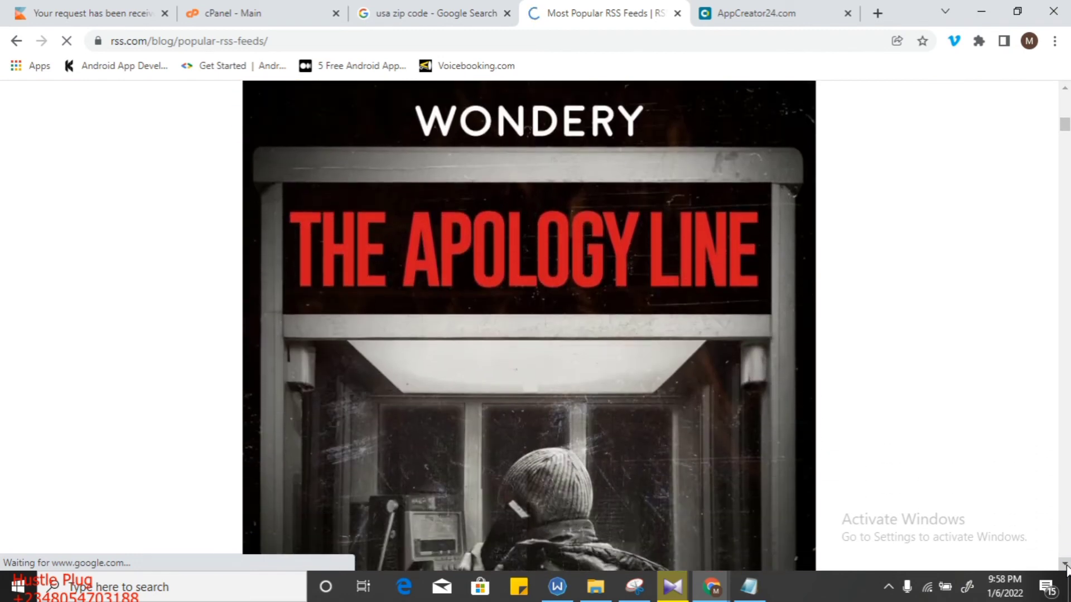
click(1066, 565)
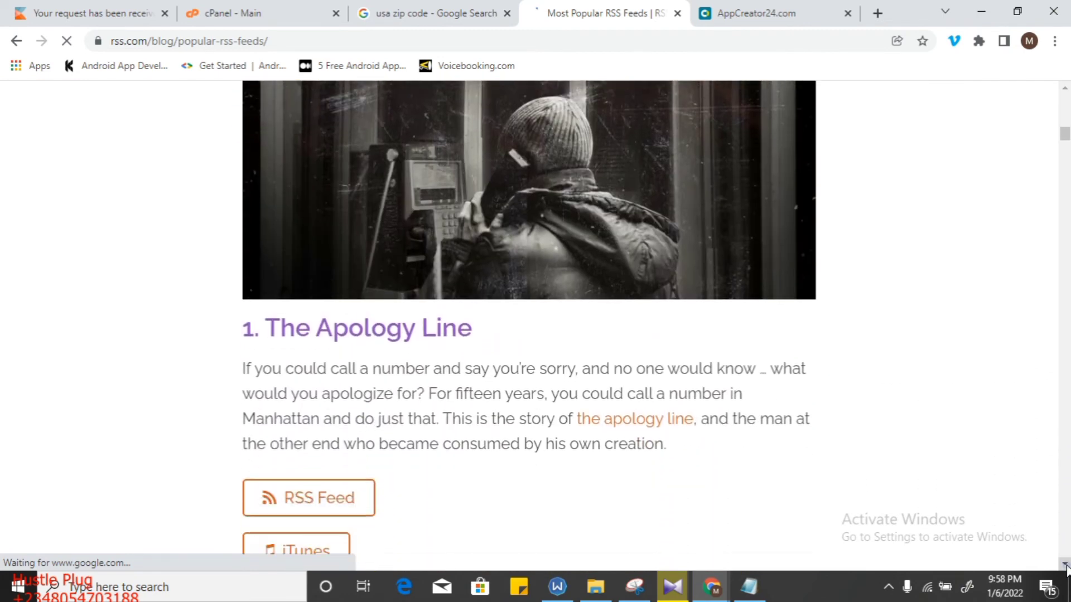
click(1066, 566)
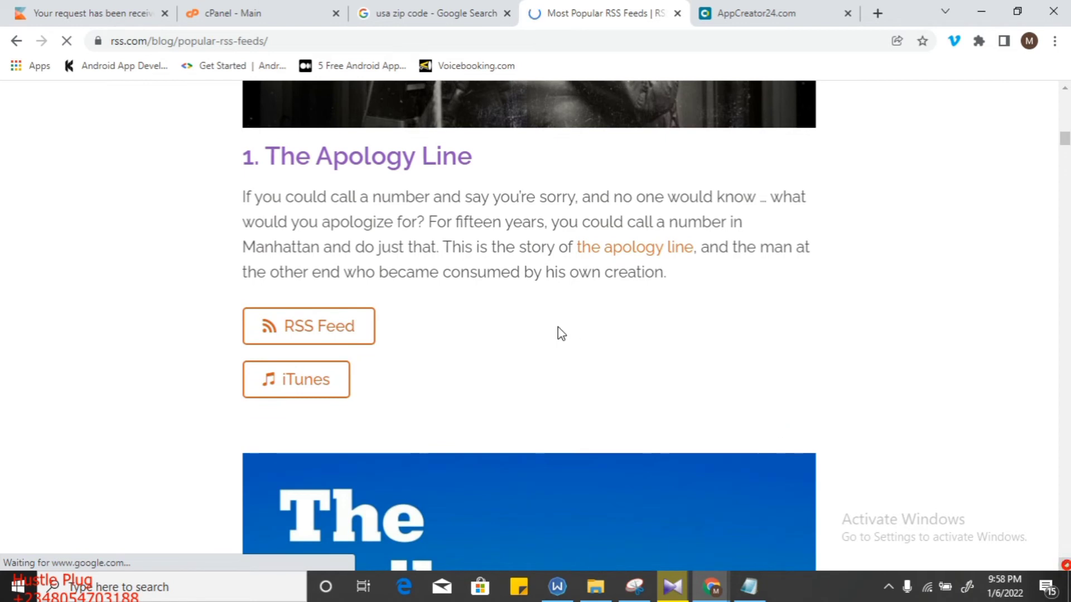
click(365, 333)
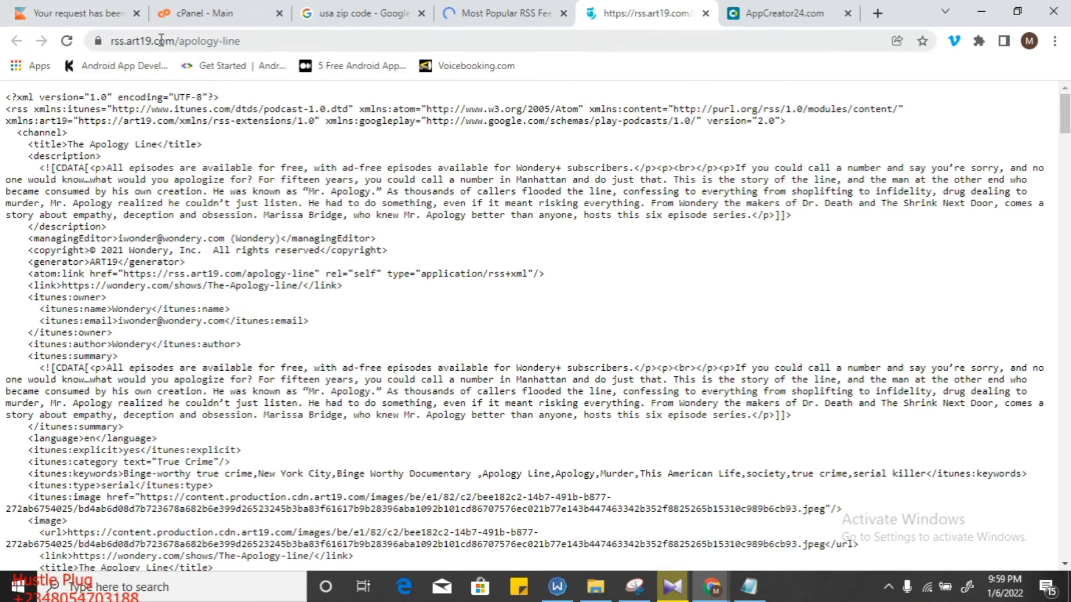
click(706, 14)
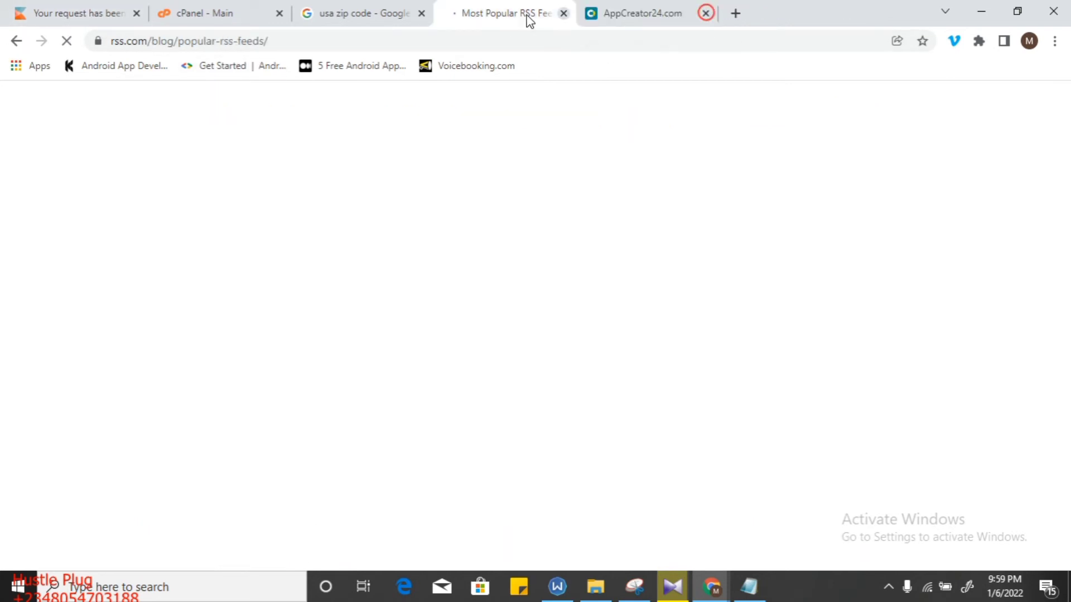
click(18, 41)
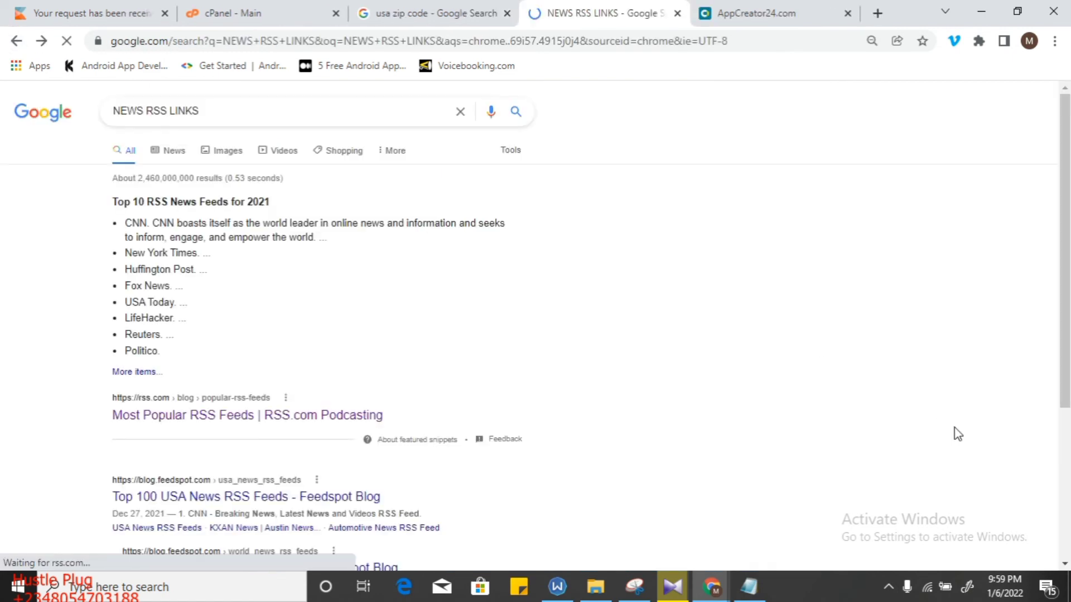
Step: Open Feedspot's Top 100 World News RSS Feeds from the search results, browse to the Al Jazeera entry and dismiss the pop-up
scroll(1065, 552, down, 4)
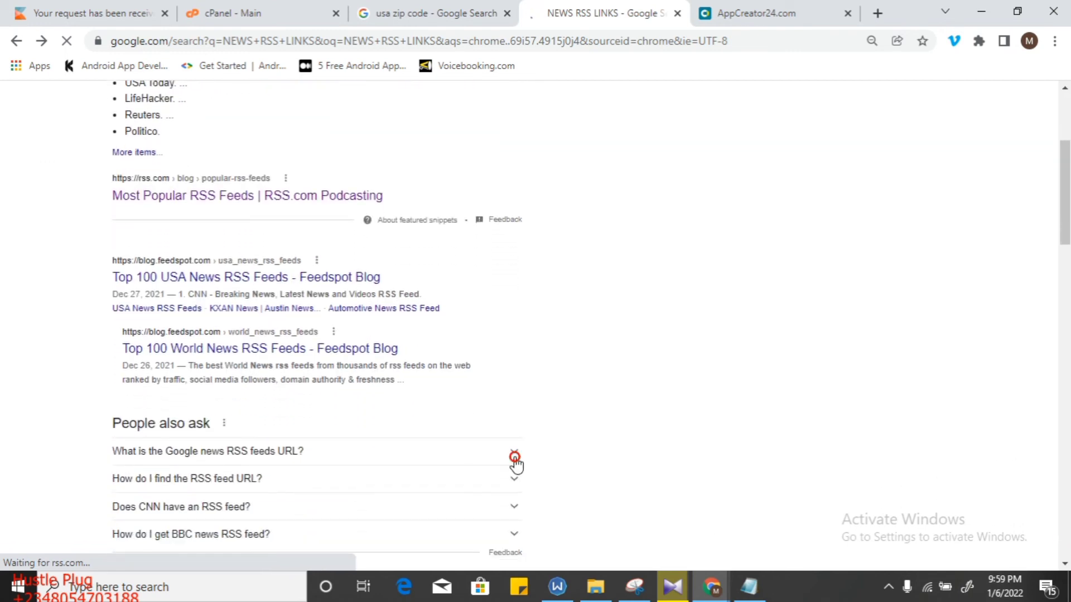
click(514, 456)
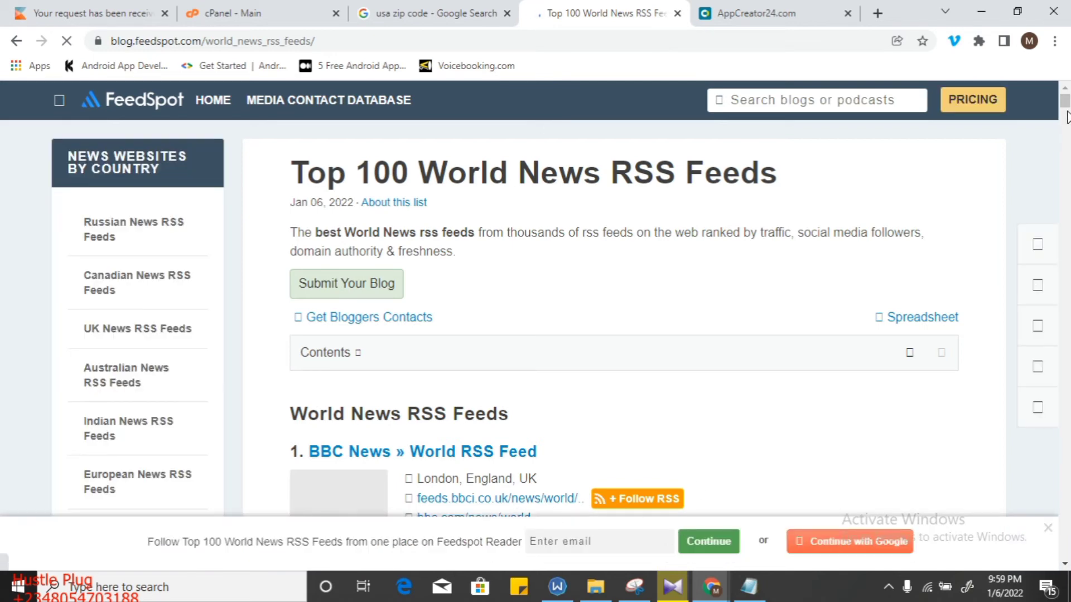
drag(1065, 105, 1065, 111)
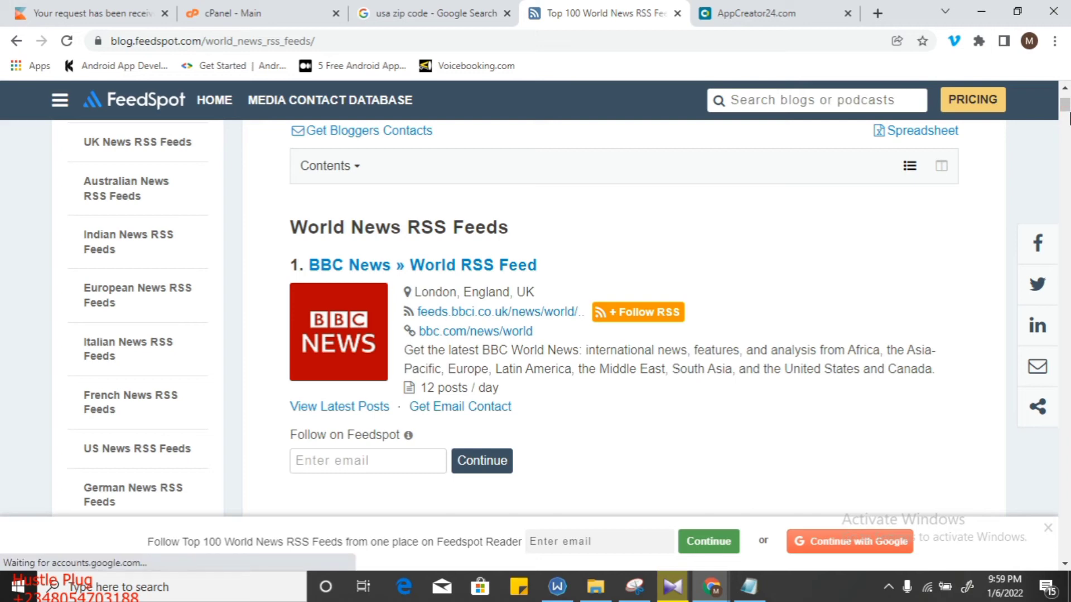
drag(1065, 112, 1066, 116)
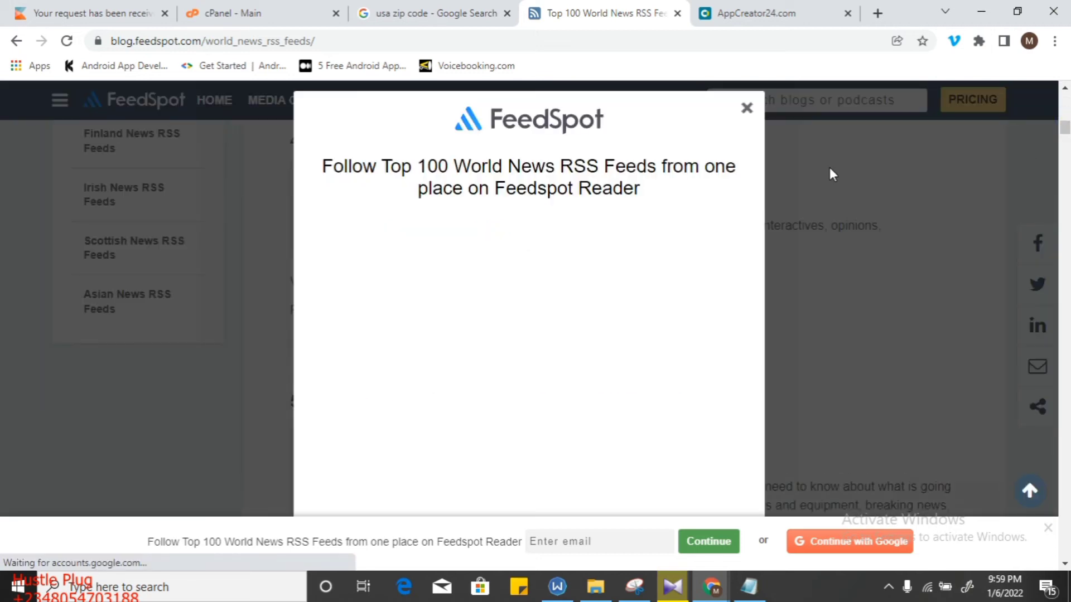
click(747, 108)
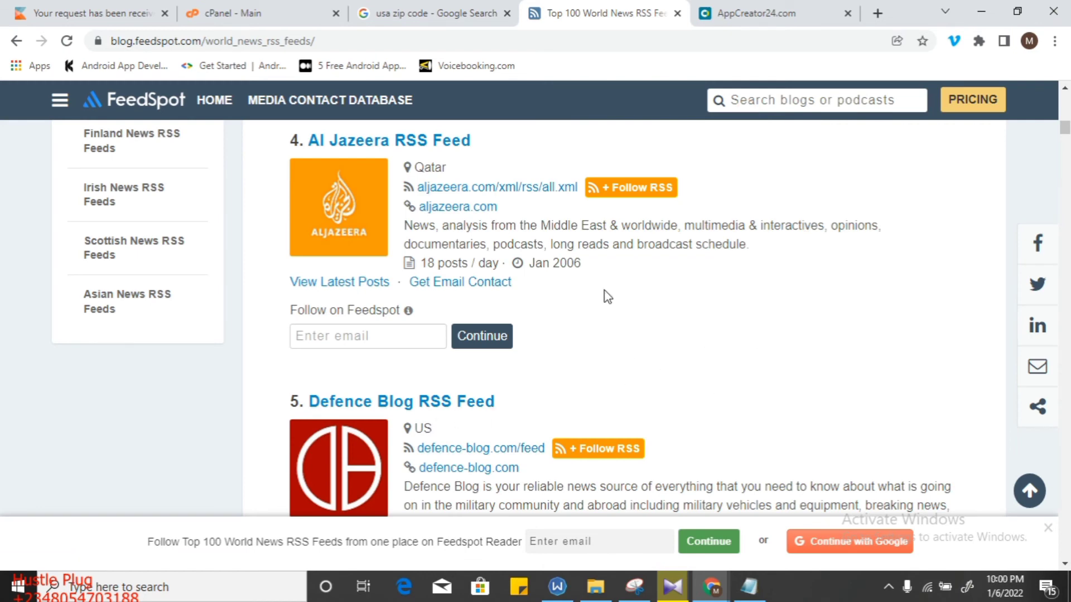
right_click(434, 190)
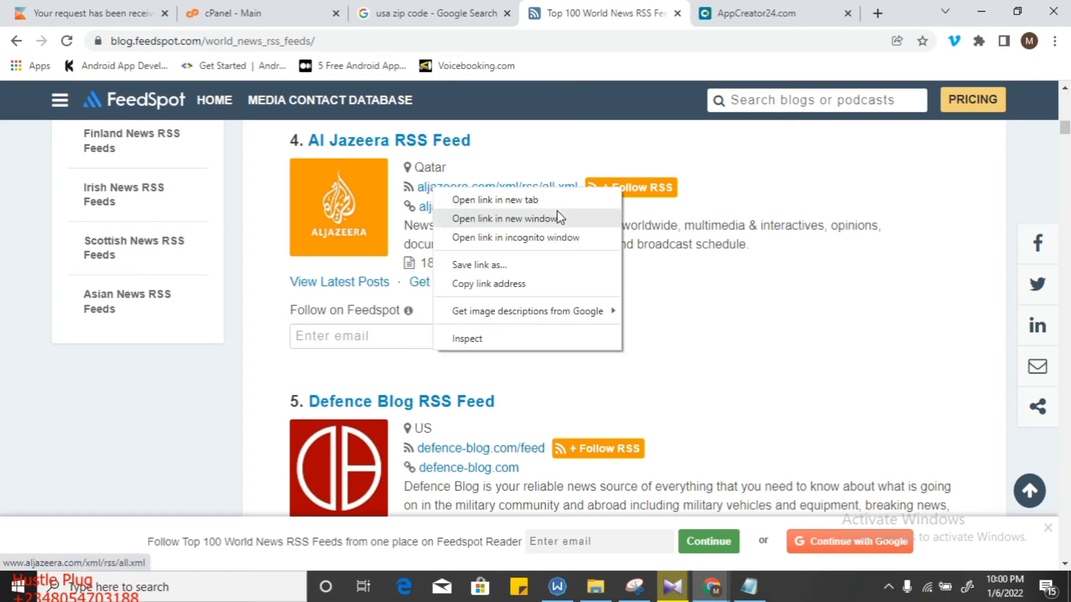
click(525, 284)
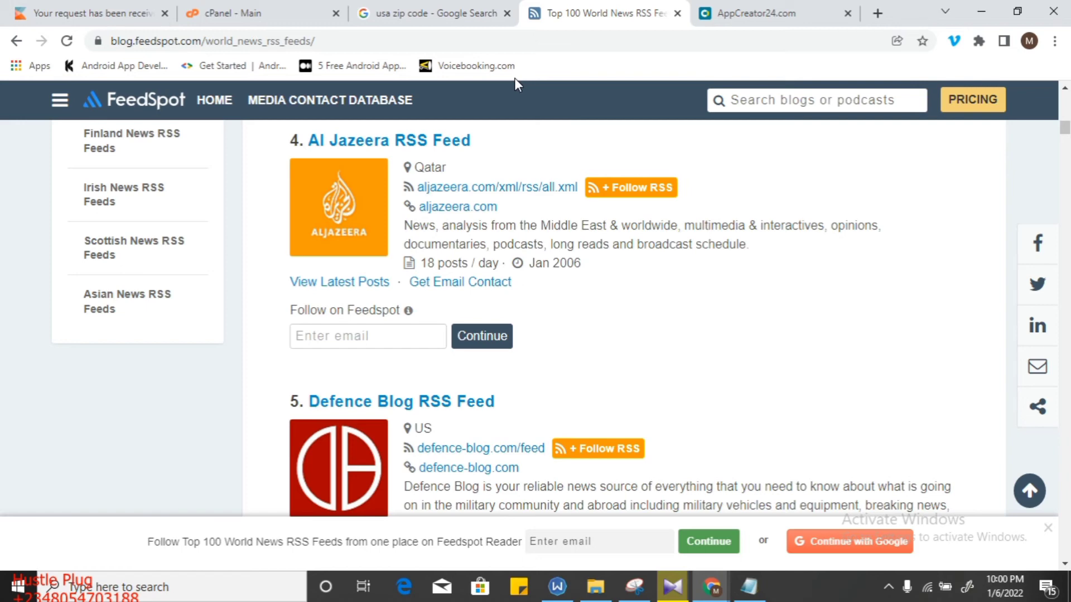
click(753, 13)
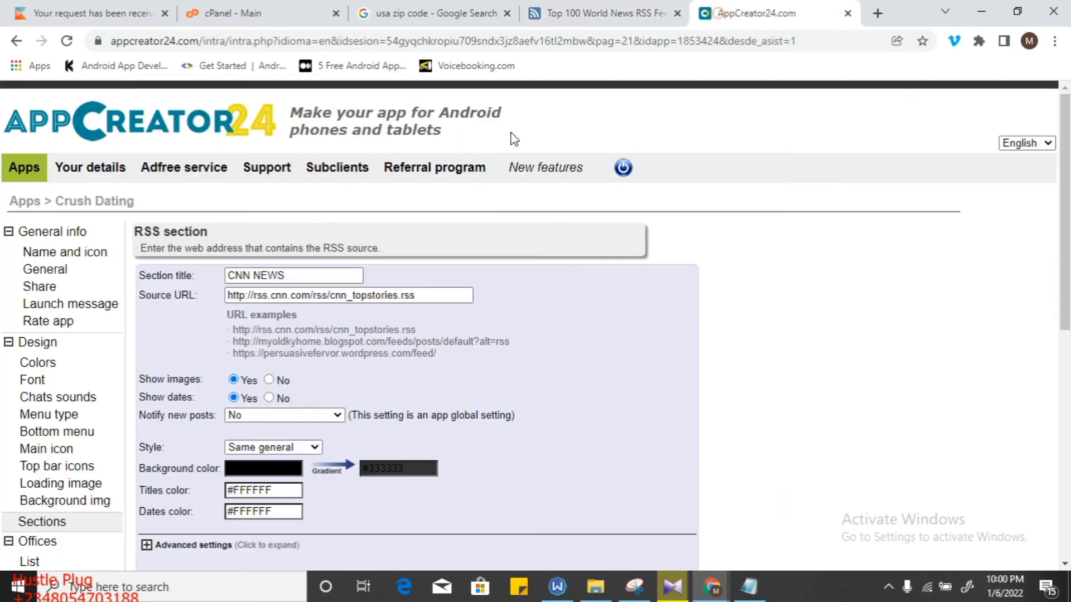
click(425, 295)
key(ctrl+a)
key(ctrl+v)
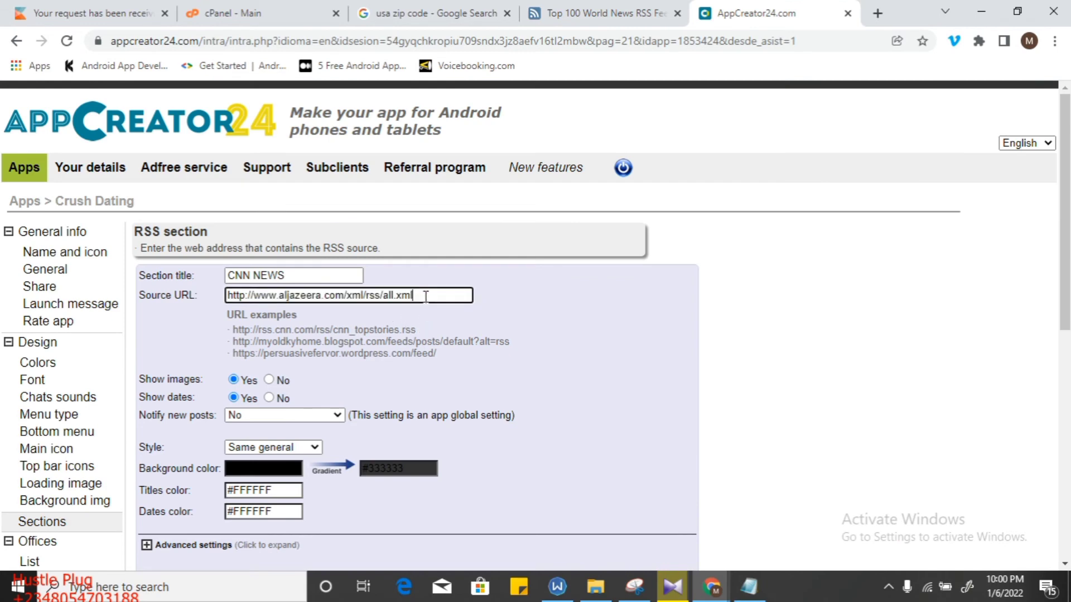
Step: Retitle the RSS section "ALJAZEERA NEWS" and save it
click(308, 275)
triple_click(308, 276)
text(aLJA)
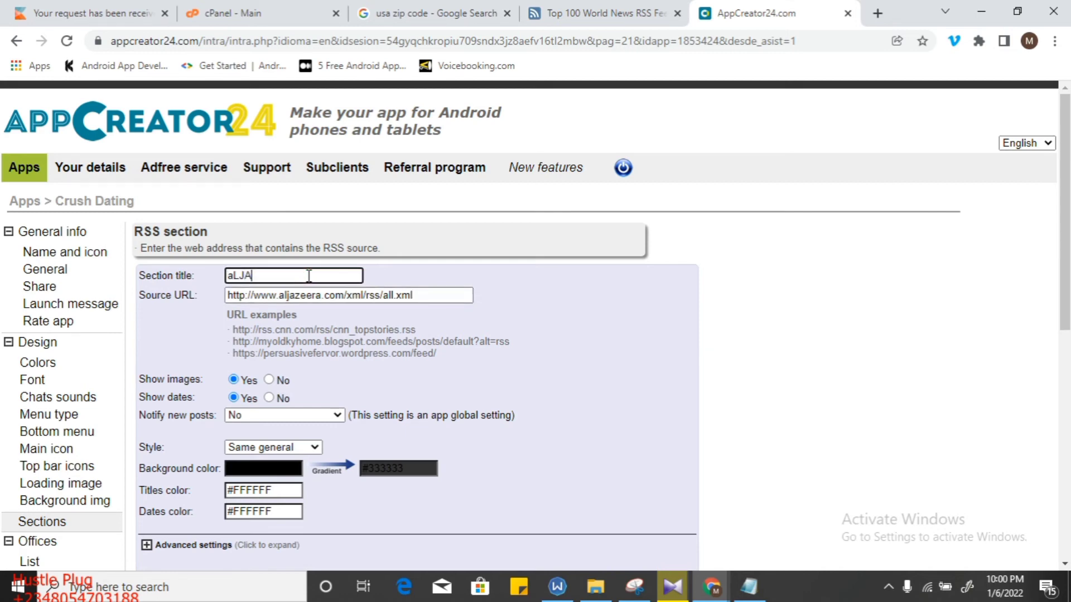
text(ZEERA NEW)
key(ctrl+a)
key(BackSpace)
text(ALJAZEERA NEWS)
click(1065, 398)
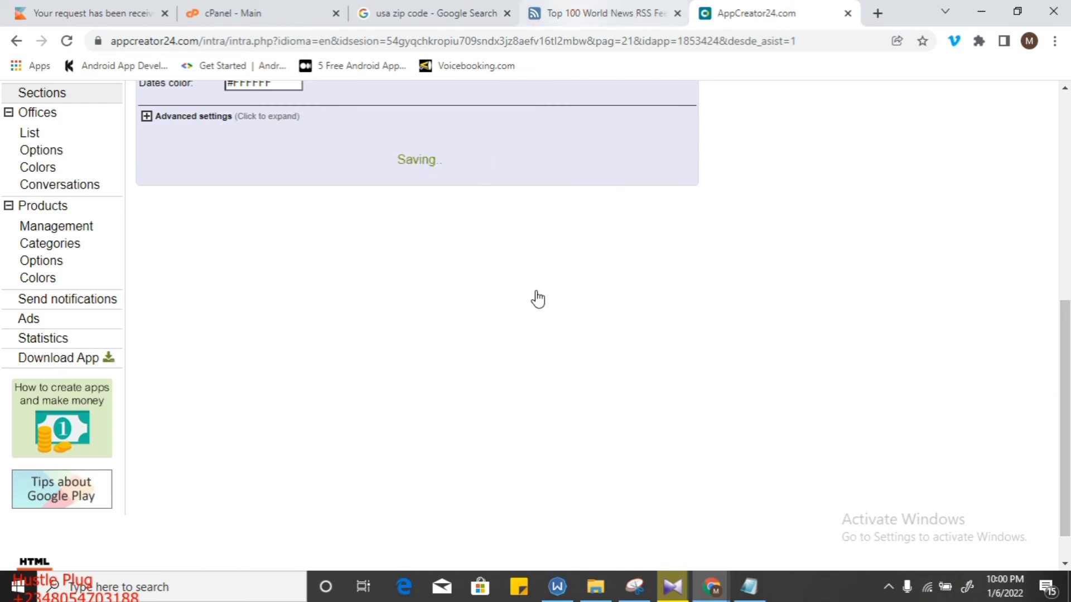
Step: Go back from Feedspot's world news feed list to the Google results for "NEWS RSS LINKS"
click(592, 17)
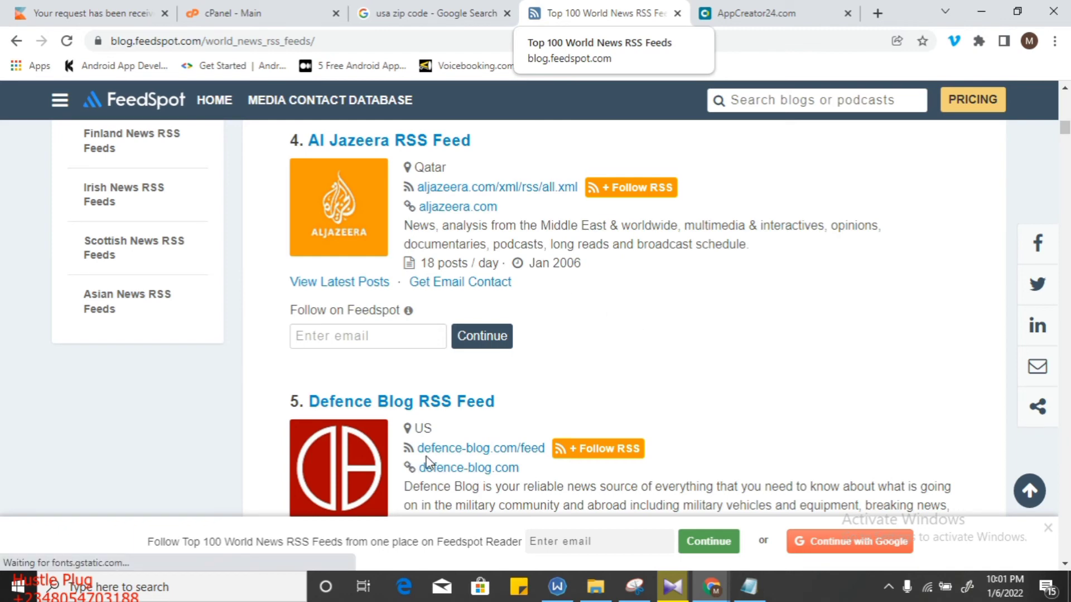
key(alt+Left)
scroll(496, 459, down, 4)
right_click(497, 452)
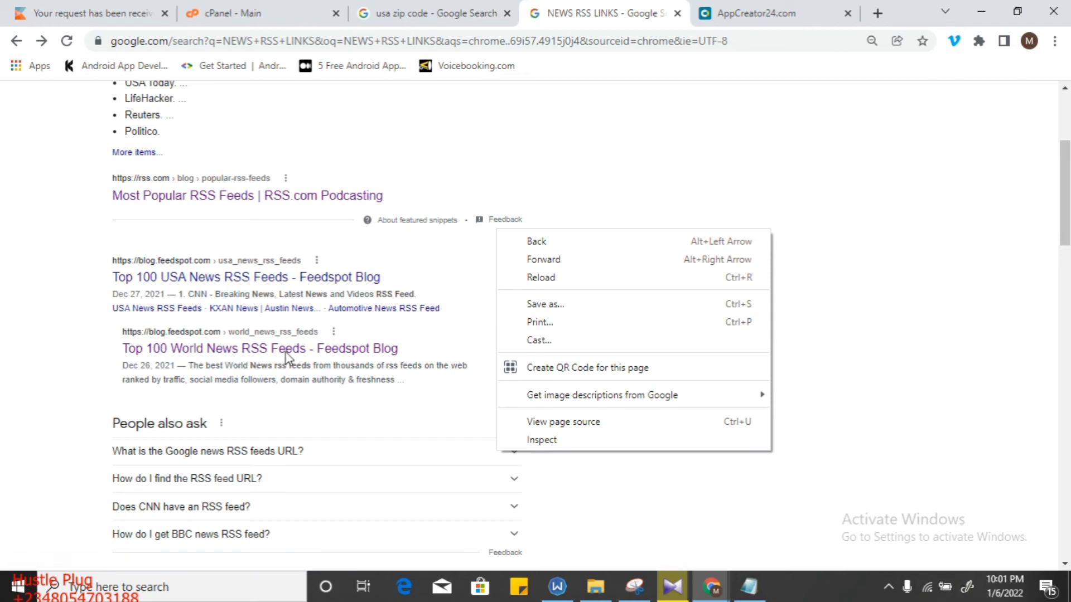
click(343, 253)
scroll(184, 282, up, 4)
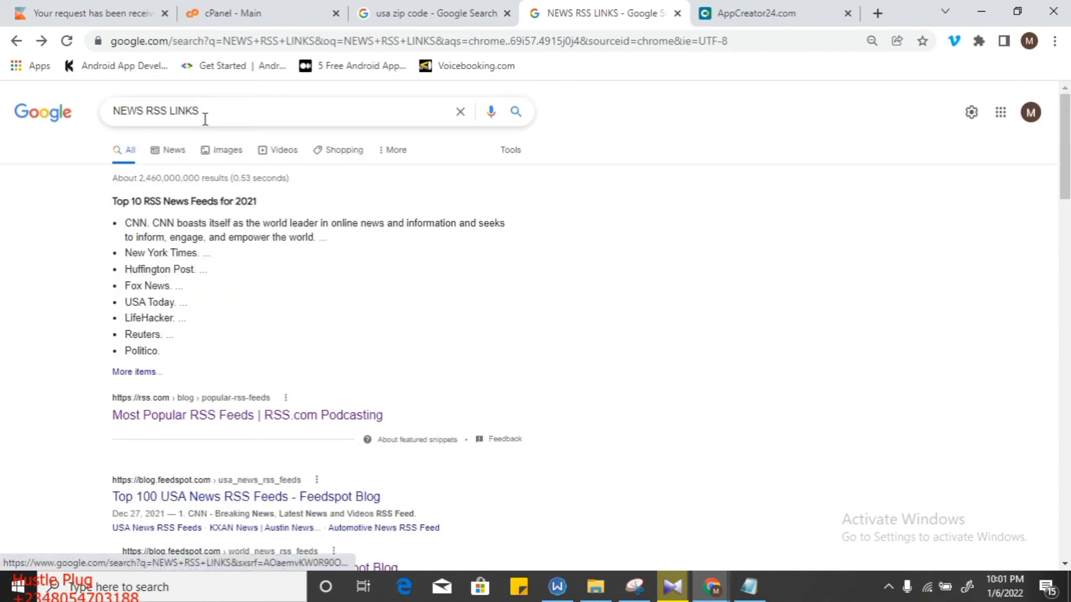
Step: Change the Google query to "BITCOIN BLOG RSS LINKS" and run the search
click(144, 111)
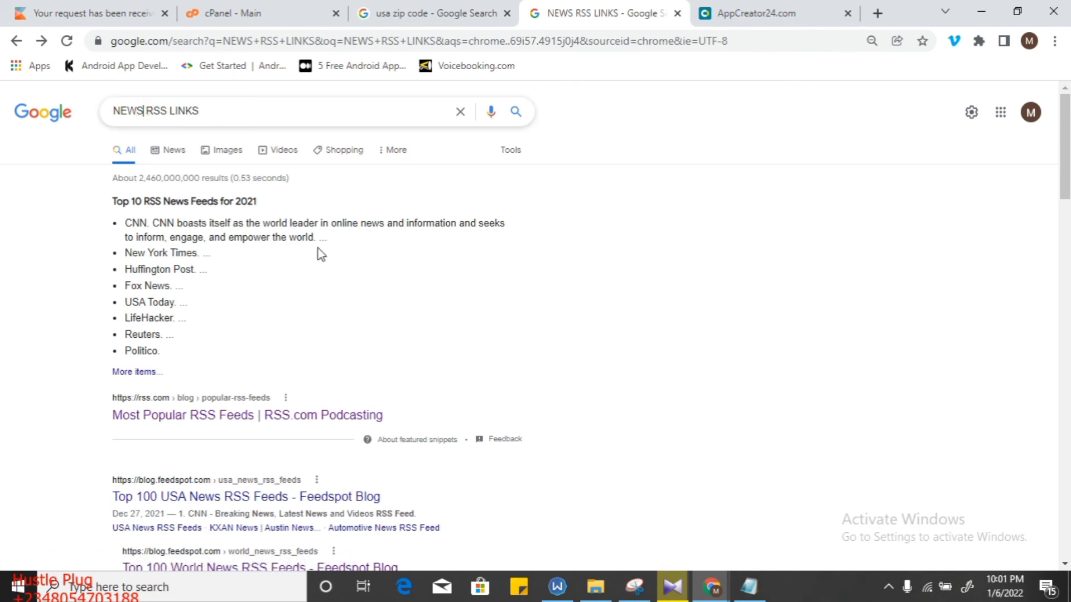
key(BackSpace)
key(BackSpace)
key(BackSpace)
key(BackSpace)
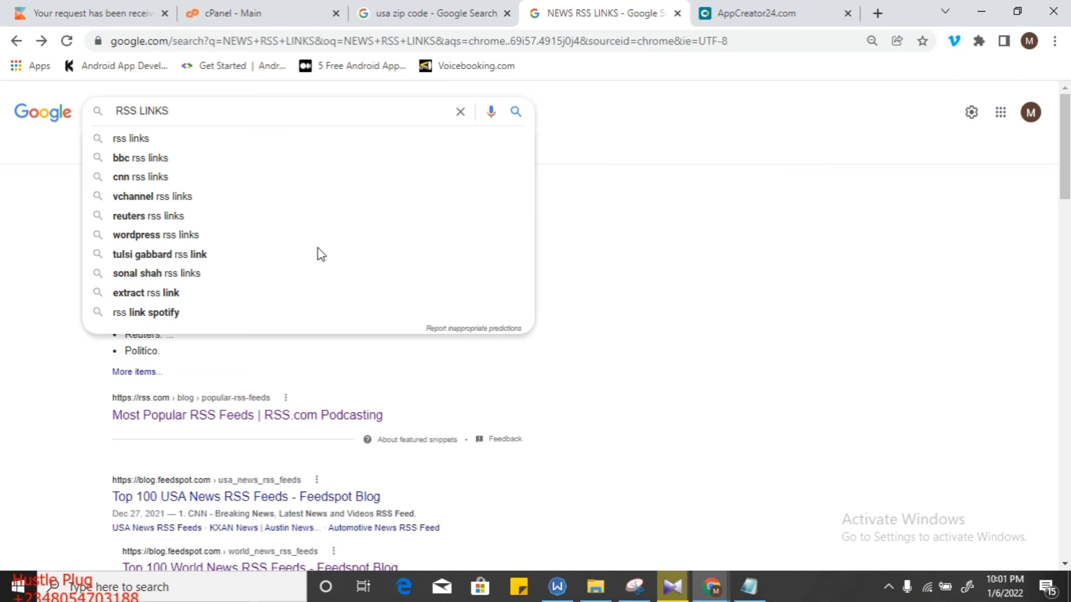
text(BLOGS)
key(BackSpace)
key(BackSpace)
key(BackSpace)
key(BackSpace)
key(BackSpace)
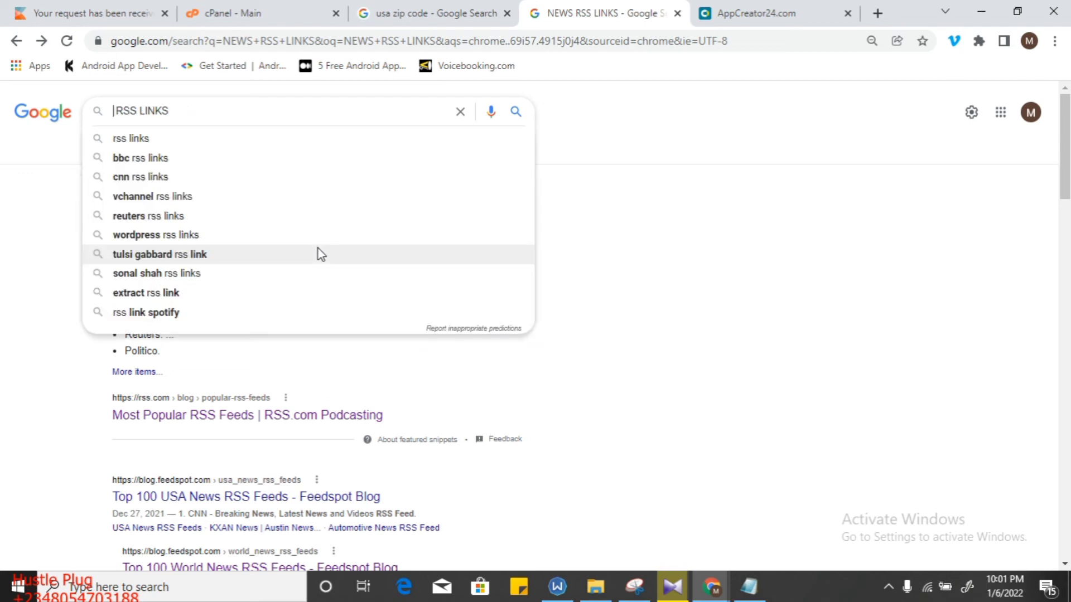
text(BITCOIN)
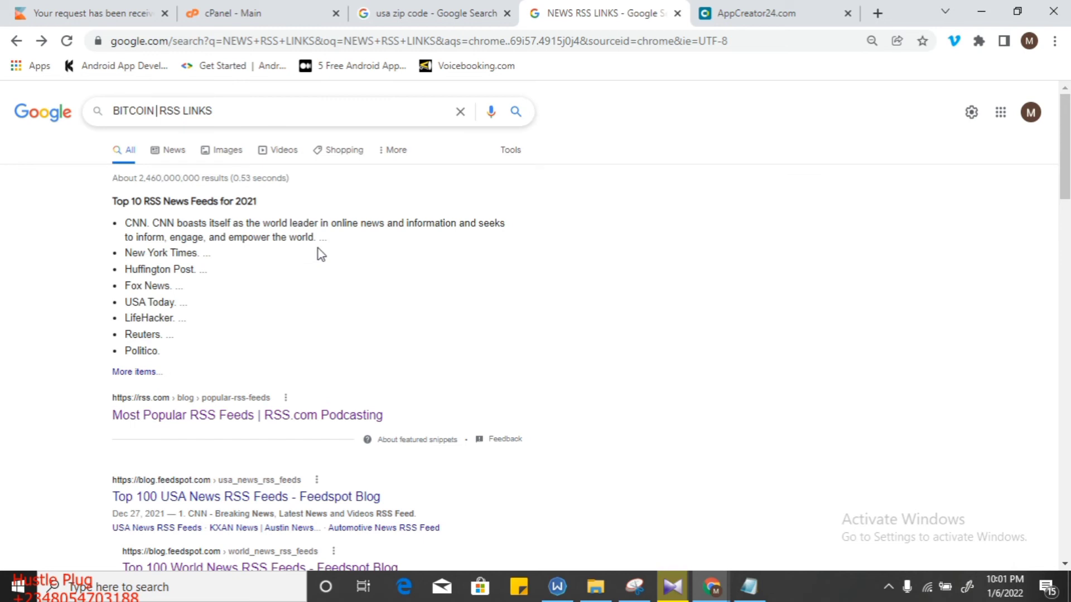
text( BLOG)
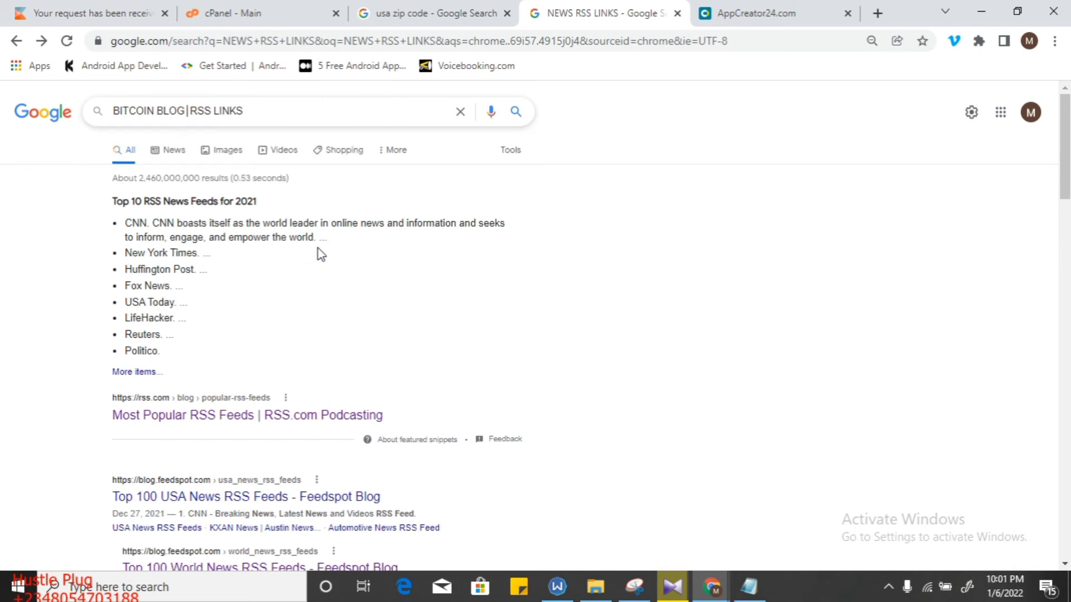
key(Return)
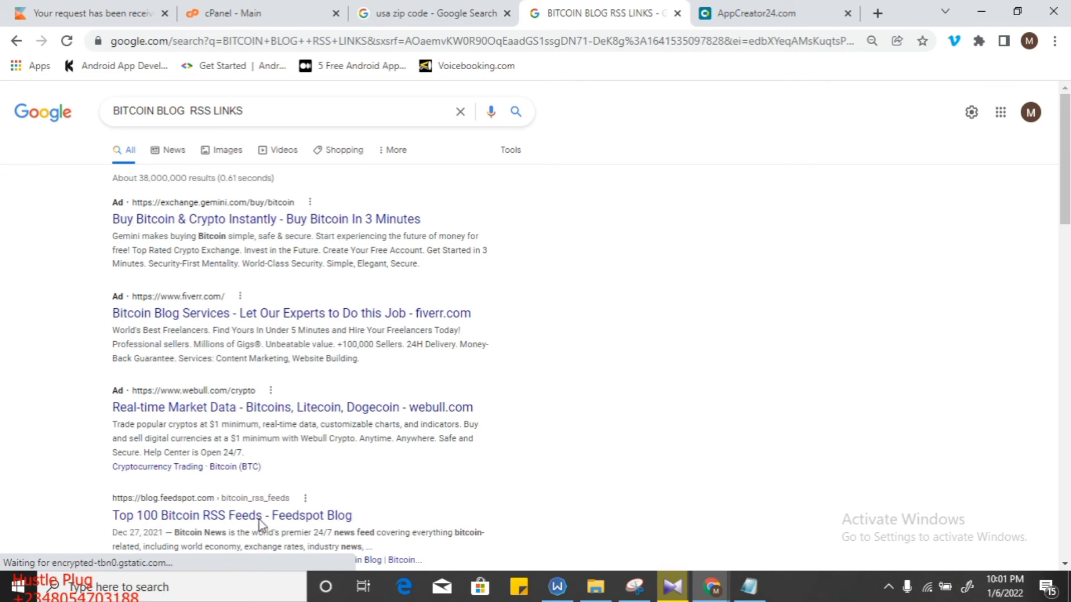
Step: Open Feedspot's Top 100 Bitcoin RSS Feeds and copy the link address of the Bitcoin Magazine feed, bitcoinmagazine.com/feed
click(228, 518)
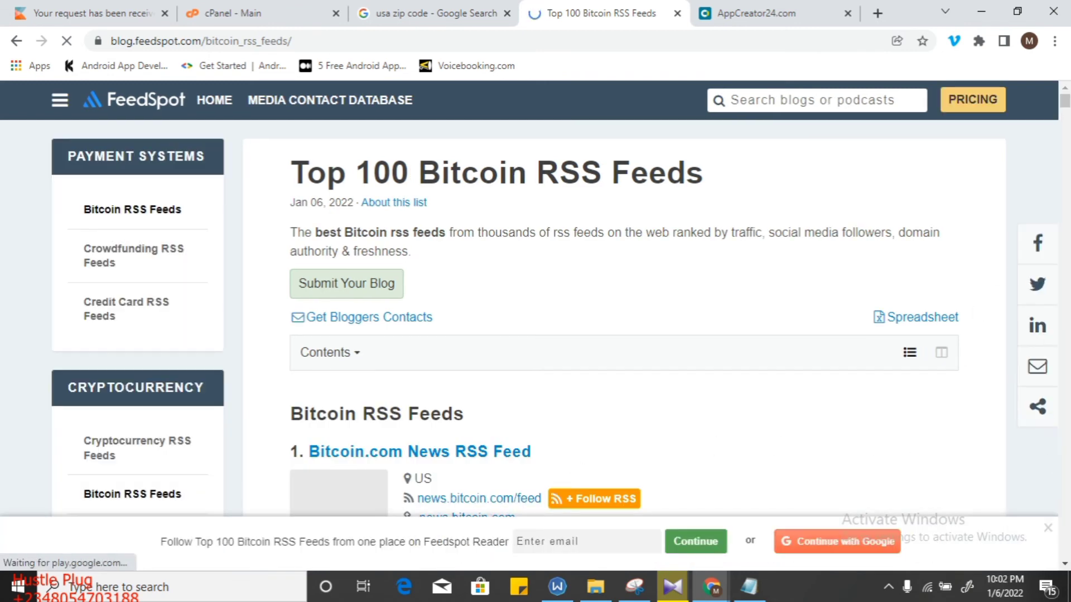
scroll(1065, 564, down, 4)
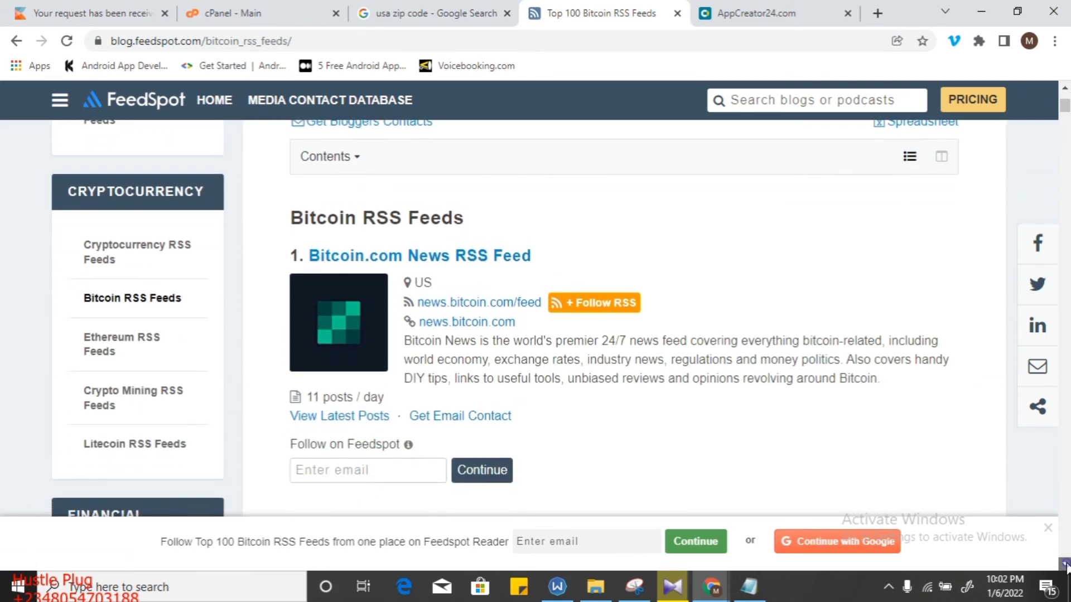
scroll(1064, 563, down, 5)
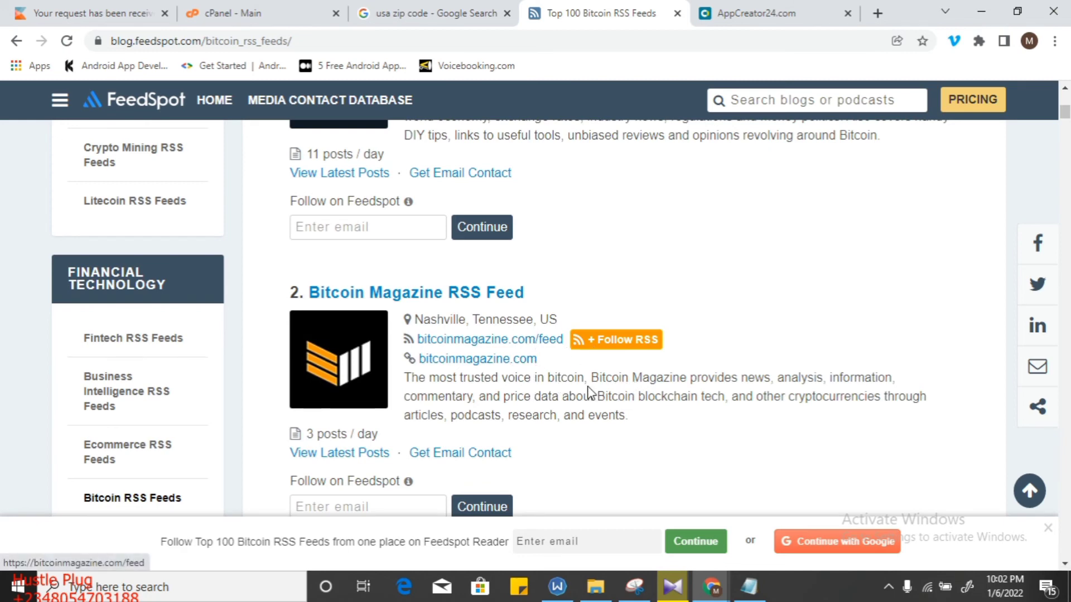
right_click(530, 339)
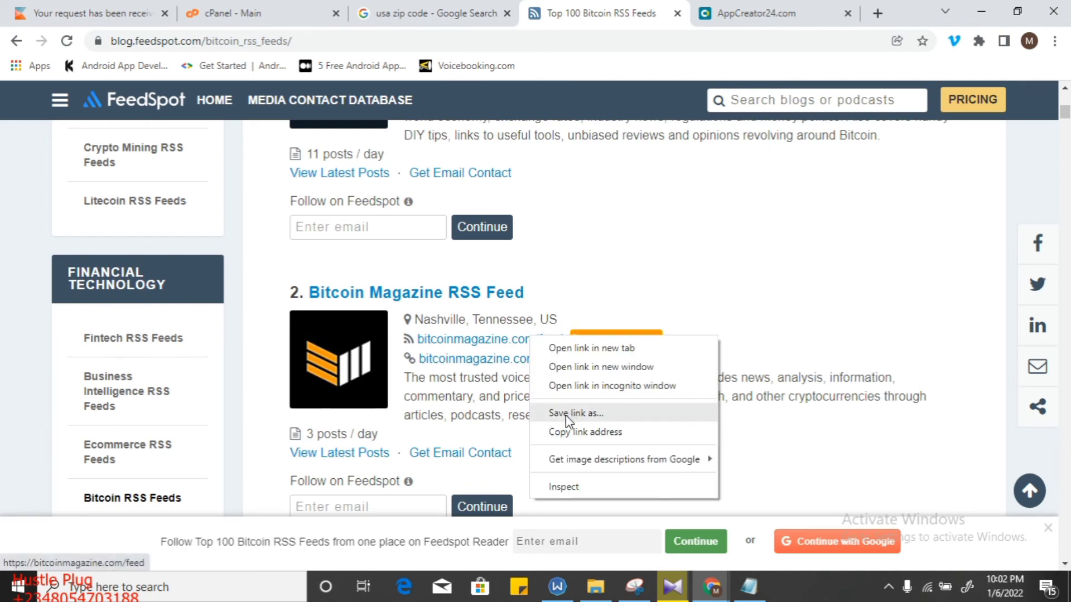
click(568, 433)
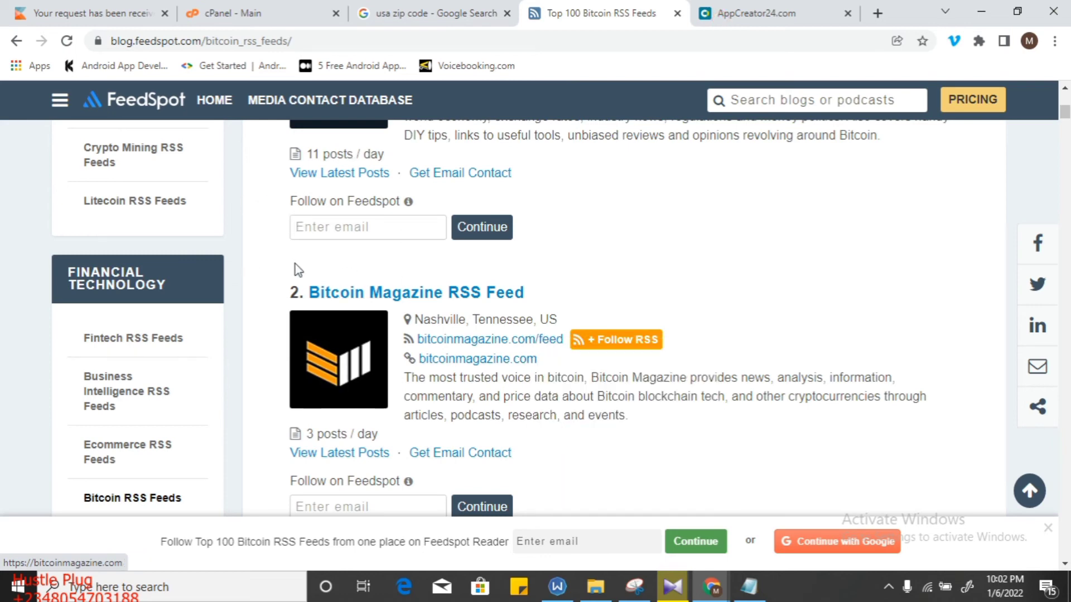
Step: Switch to AppCreator24 and create a new RSS(Blog) section from the Crush Dating app's list of sections
key(ctrl+Tab)
click(168, 271)
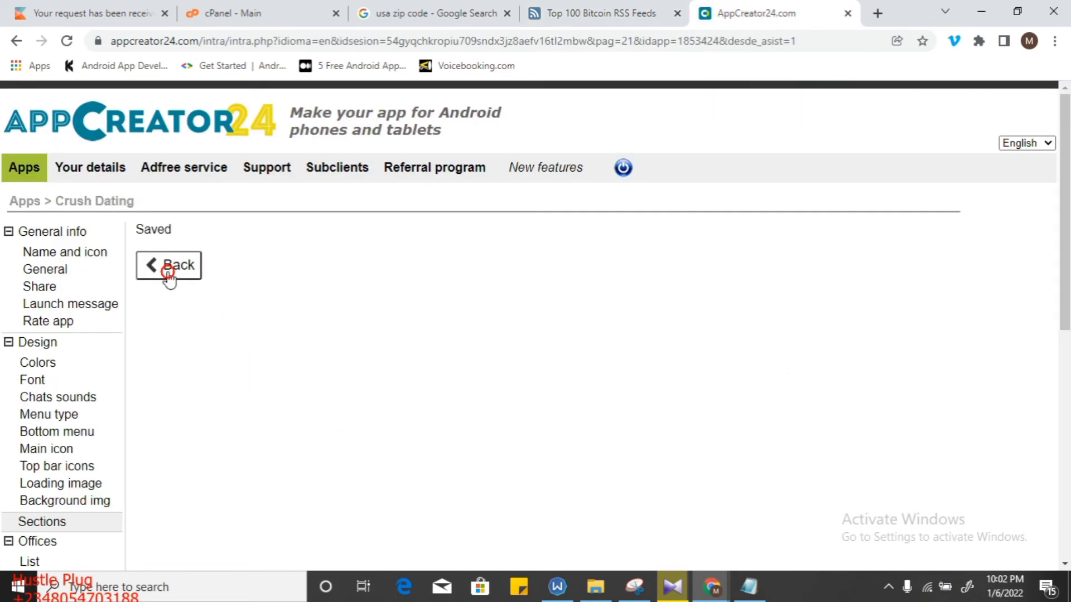
click(41, 523)
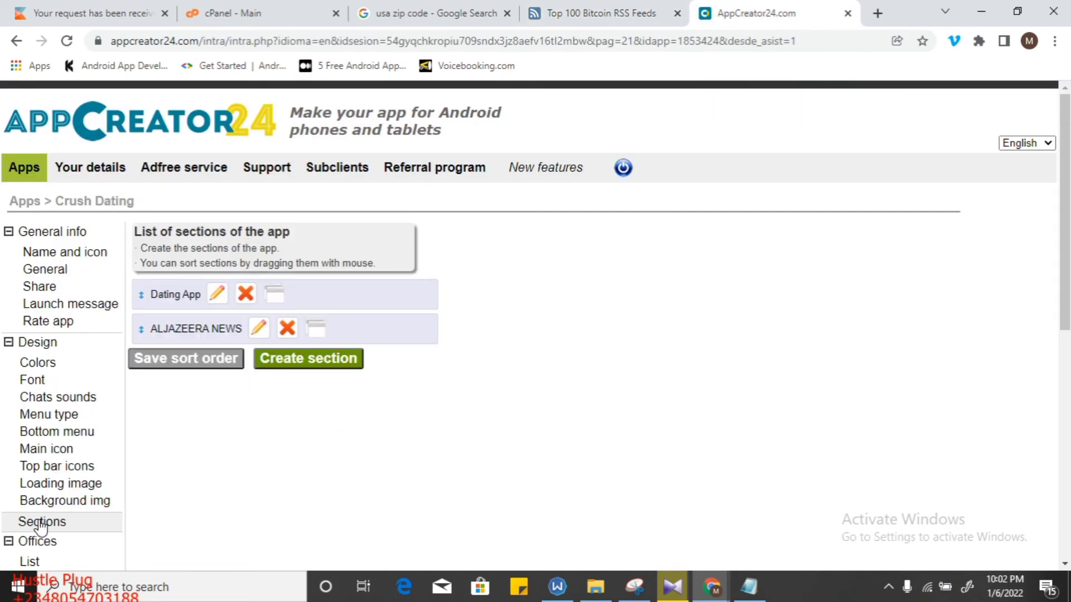
click(278, 359)
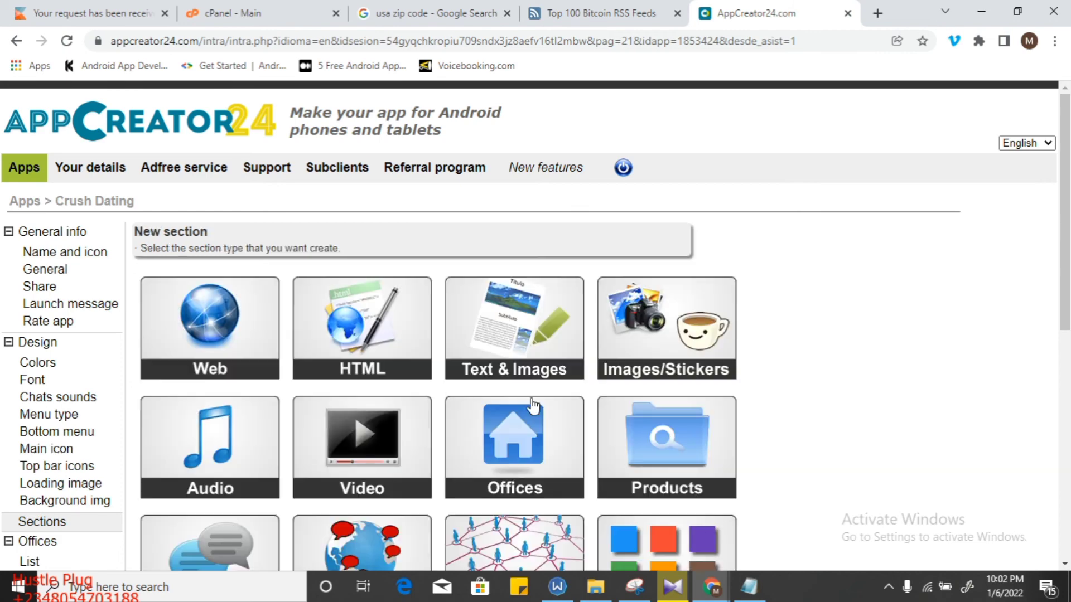
scroll(732, 480, down, 8)
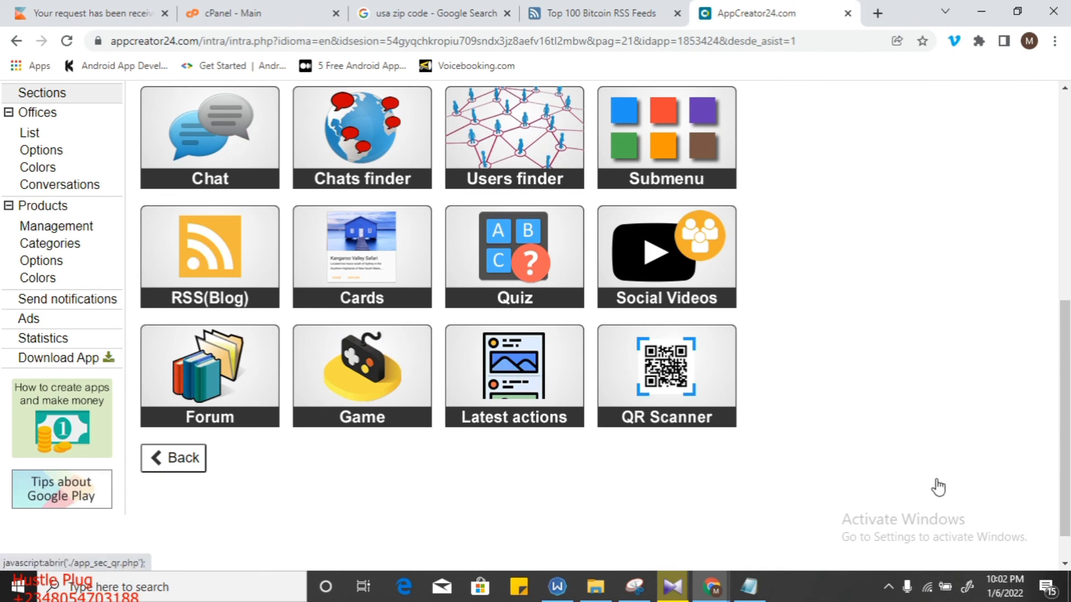
click(198, 287)
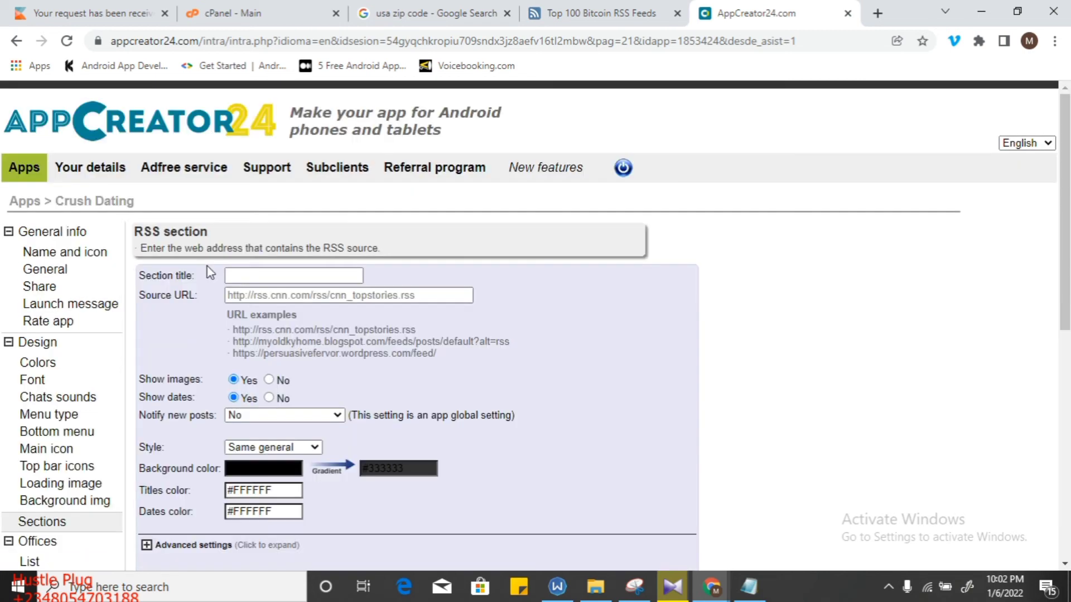
click(264, 290)
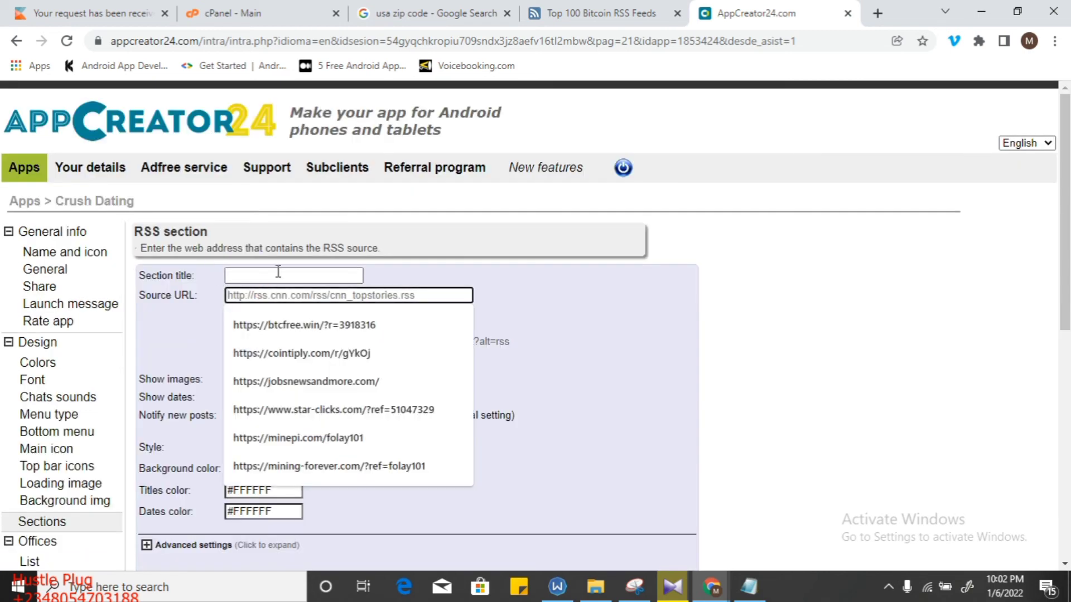
click(277, 274)
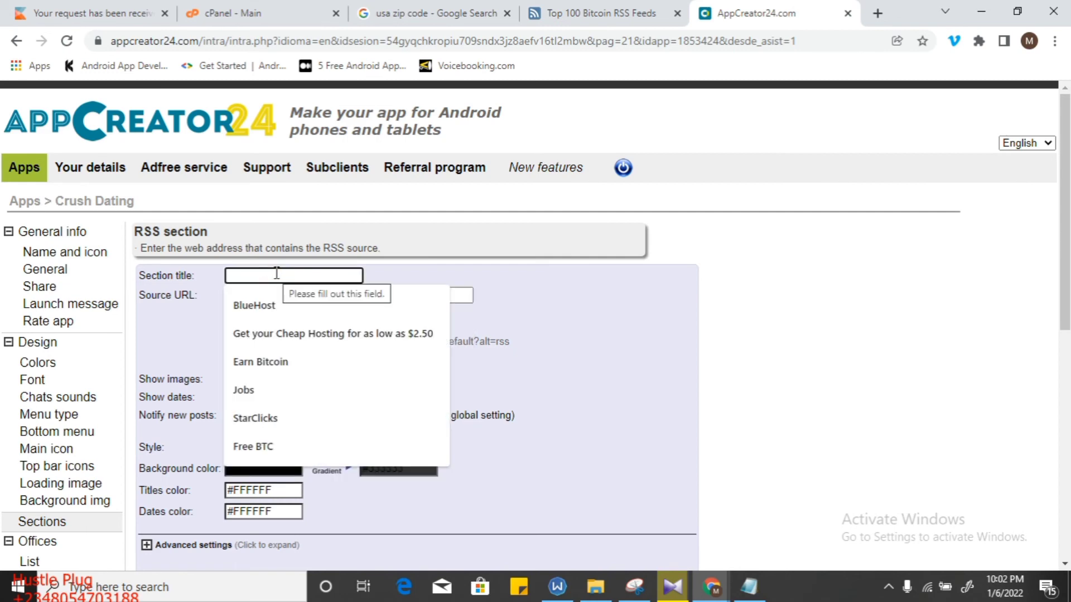
text(bITCO)
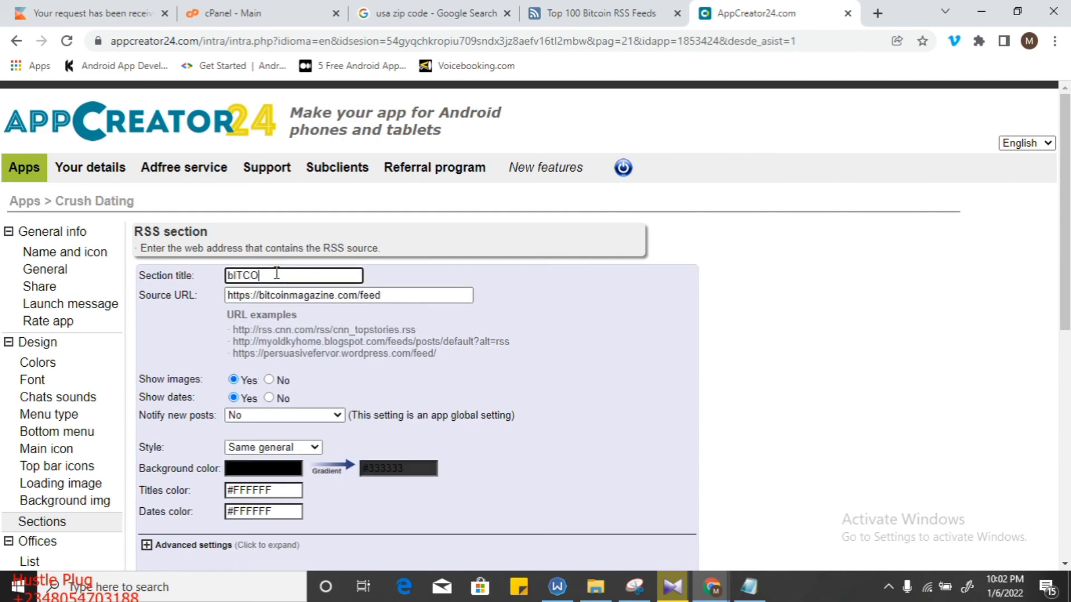
text(IN mAGAZINE)
Step: Replace the section title with "Bitcoin Magazine" in proper capitalization
click(339, 279)
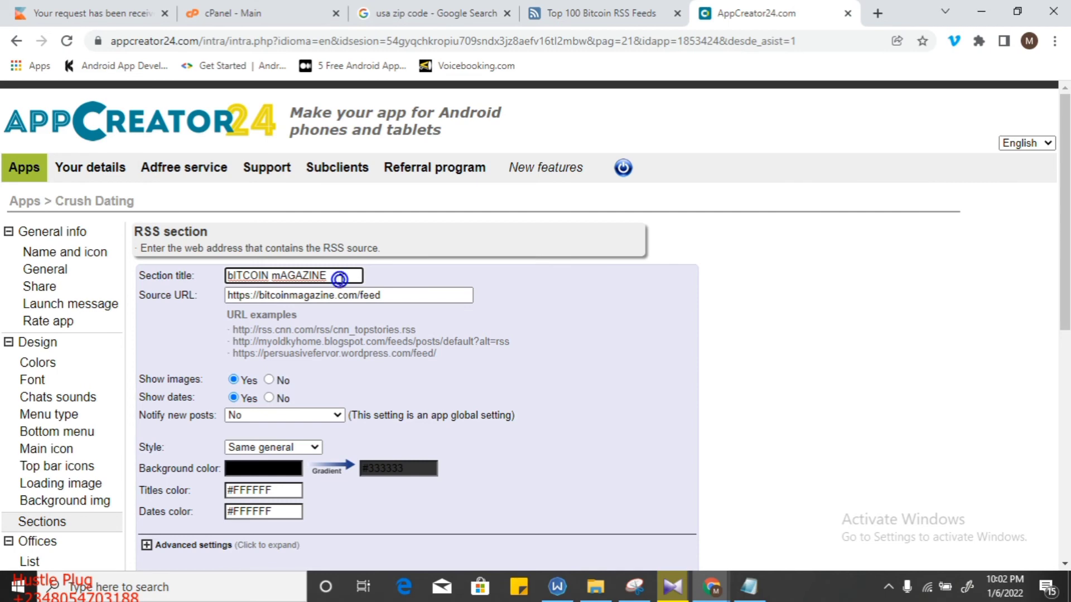
click(339, 279)
key(ctrl+a)
key(BackSpace)
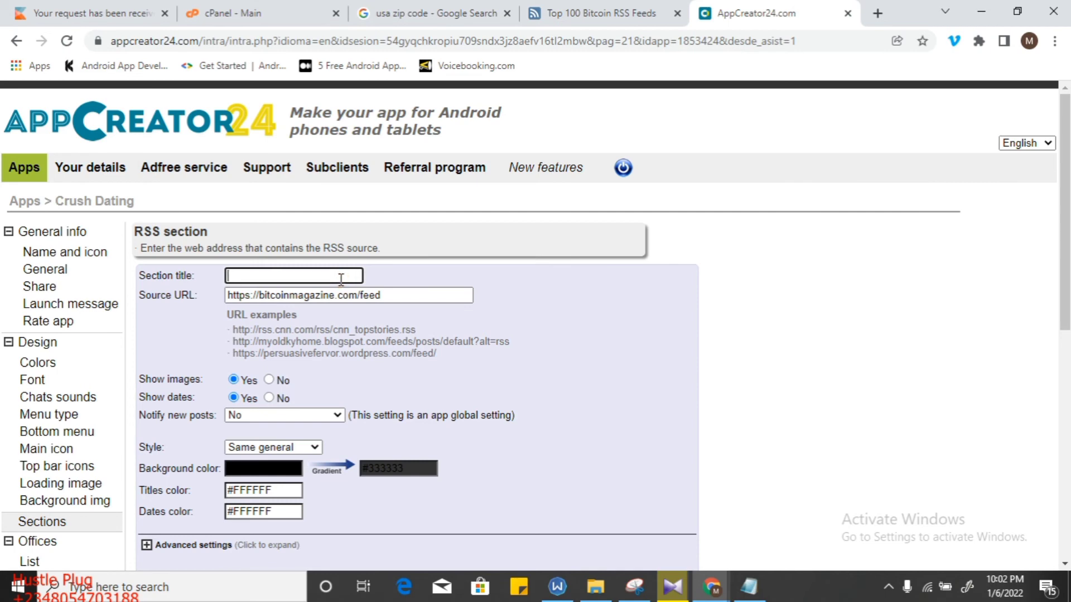
text(b)
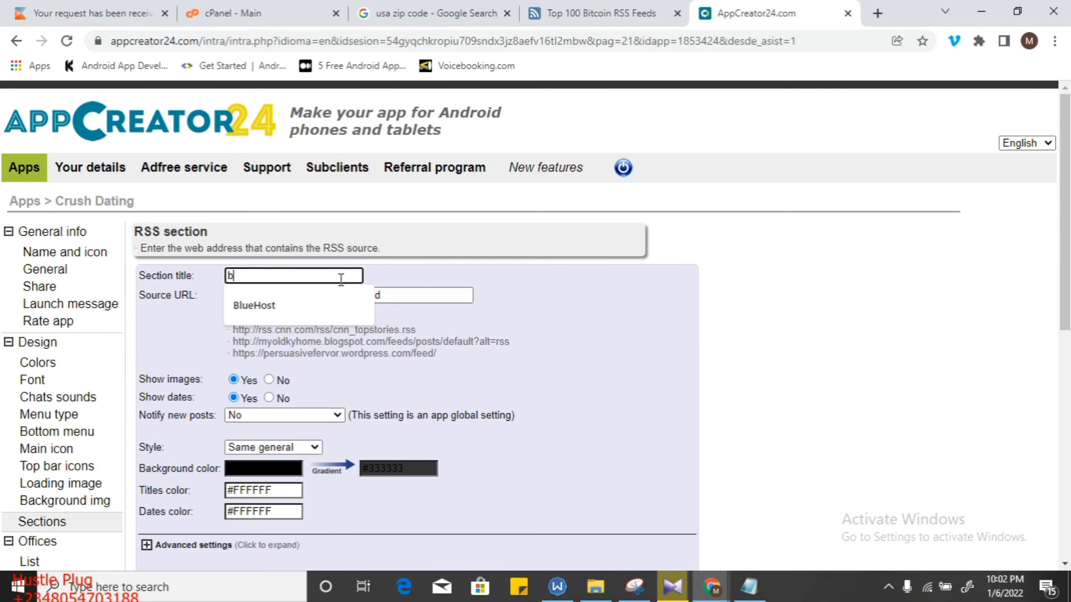
key(Caps_Lock)
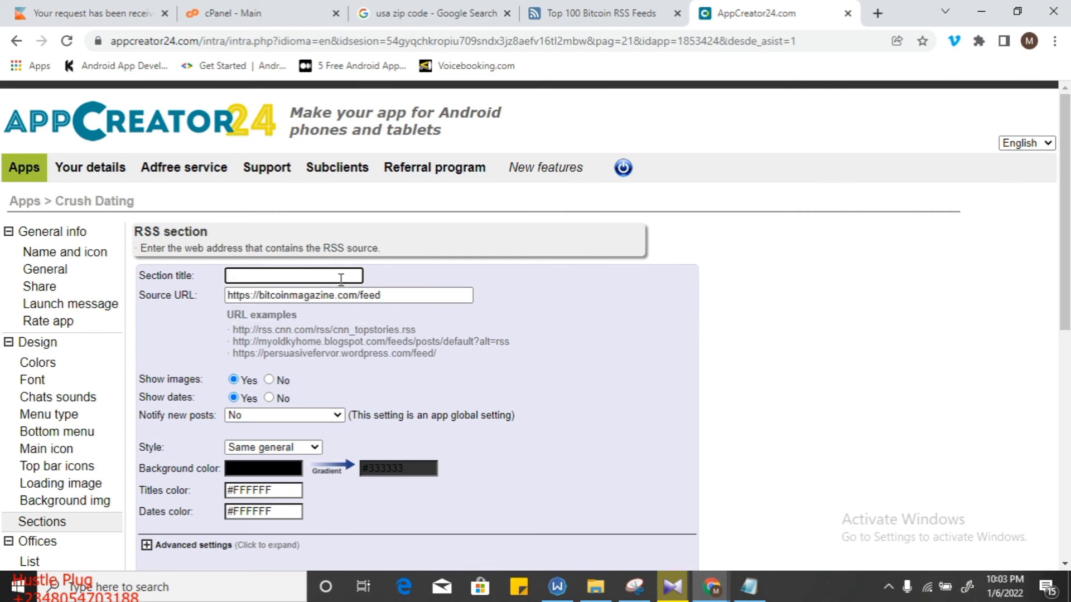
text(B)
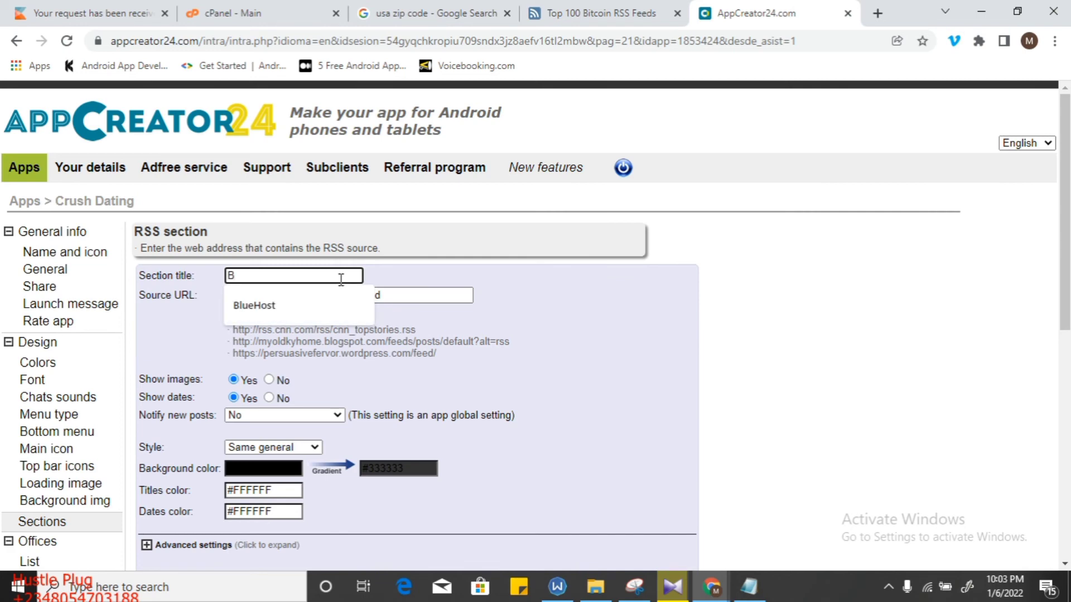
text(itcoin)
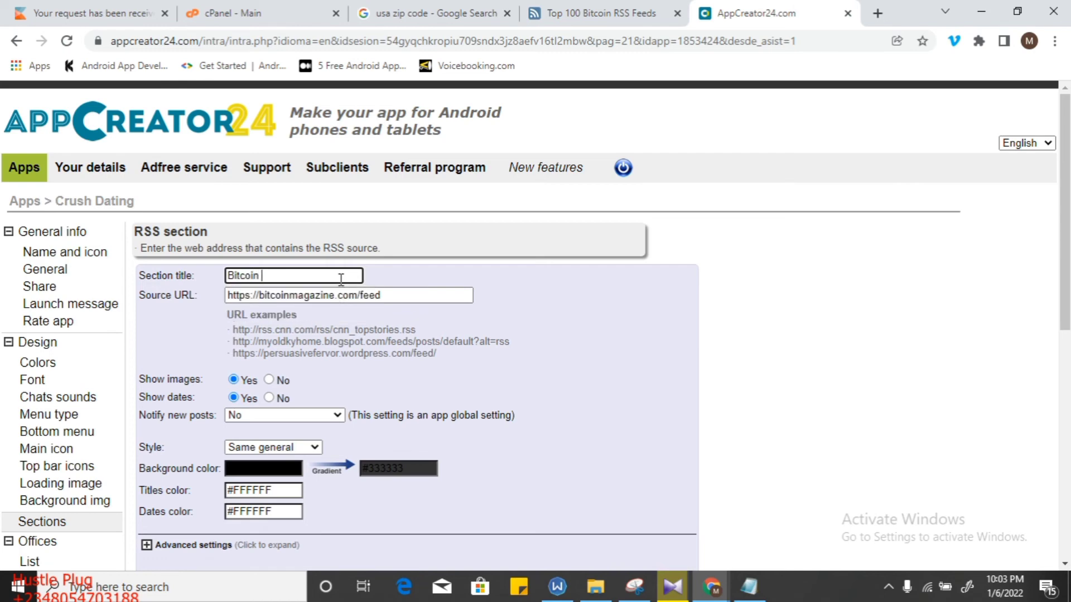
text( Magazine)
Step: Set the notification of new posts to "Yes, check every 1h."
scroll(695, 452, down, 8)
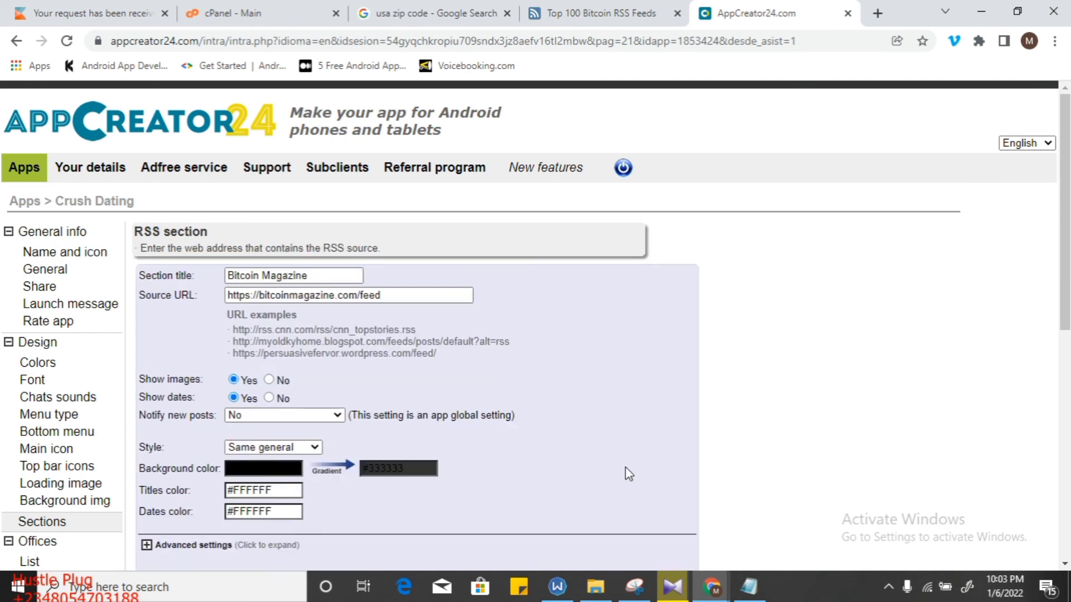
scroll(1054, 560, down, 1)
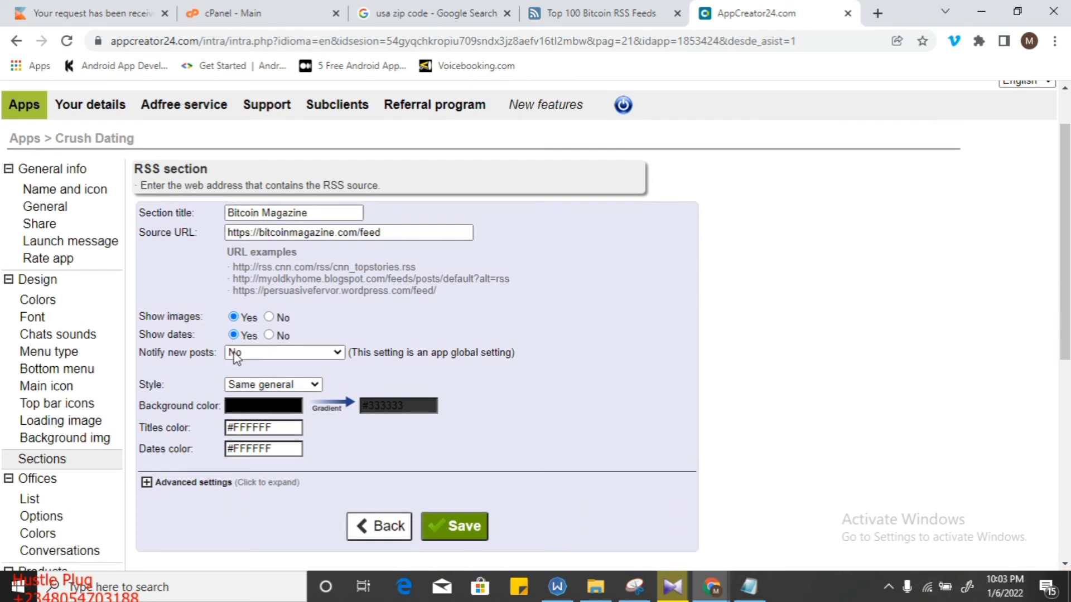
click(234, 355)
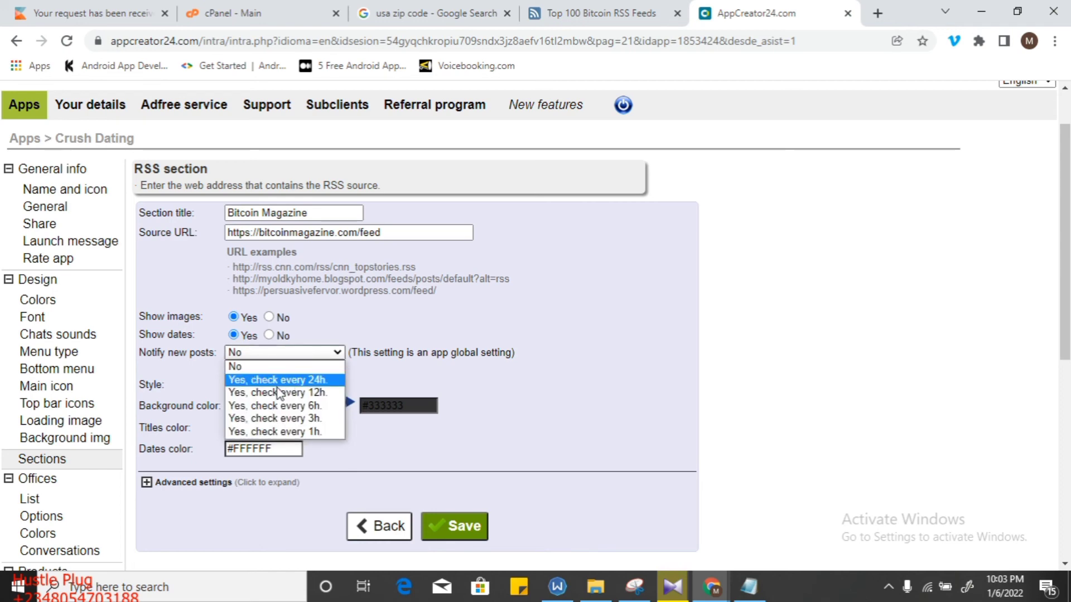
click(262, 381)
click(308, 352)
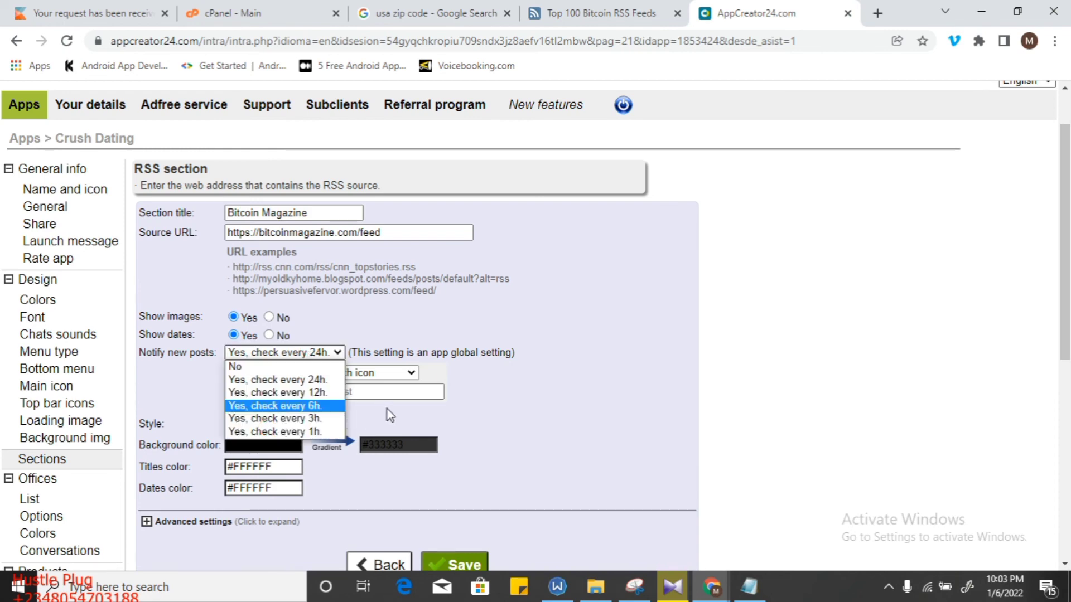
key(Down)
key(Down)
key(Return)
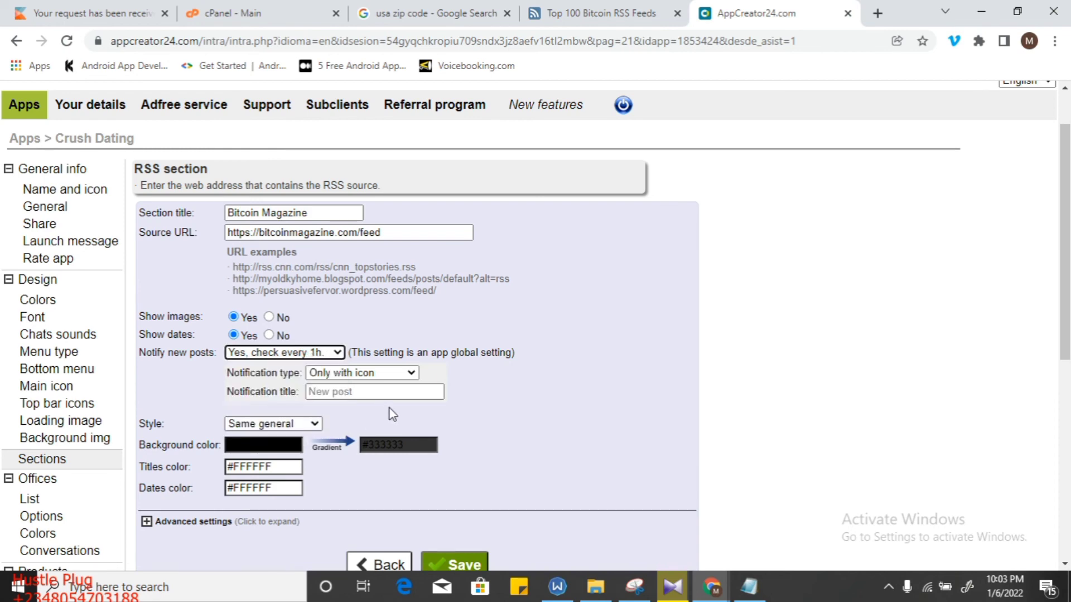
Step: Set the notification title for new RSS posts to "New Post"
click(363, 393)
click(359, 393)
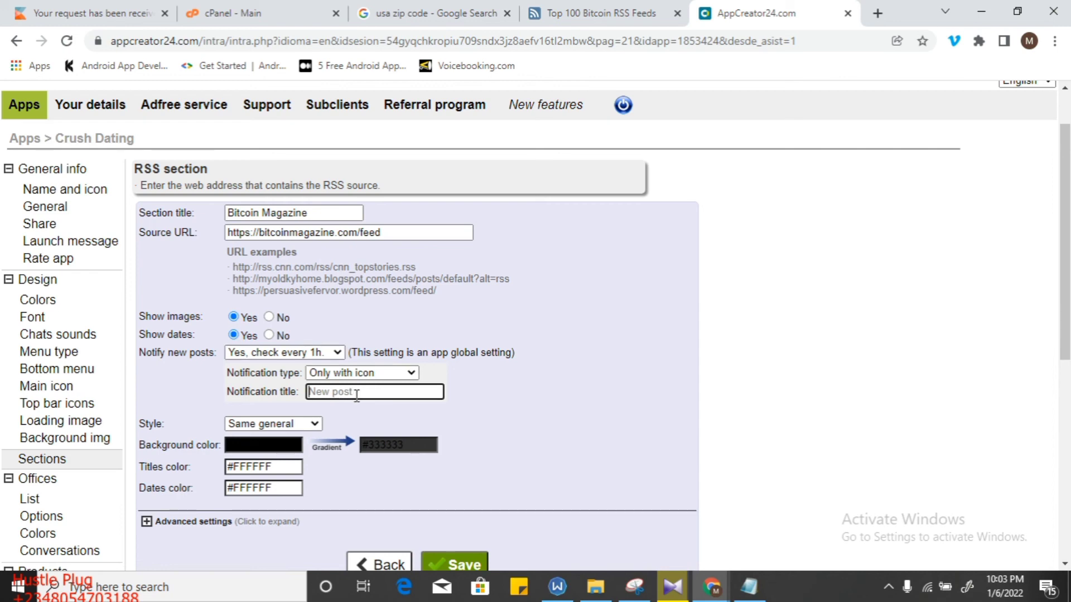
text(New Post)
Step: Expand the RSS section's advanced settings, require watching a video to access it, and save the section
click(454, 565)
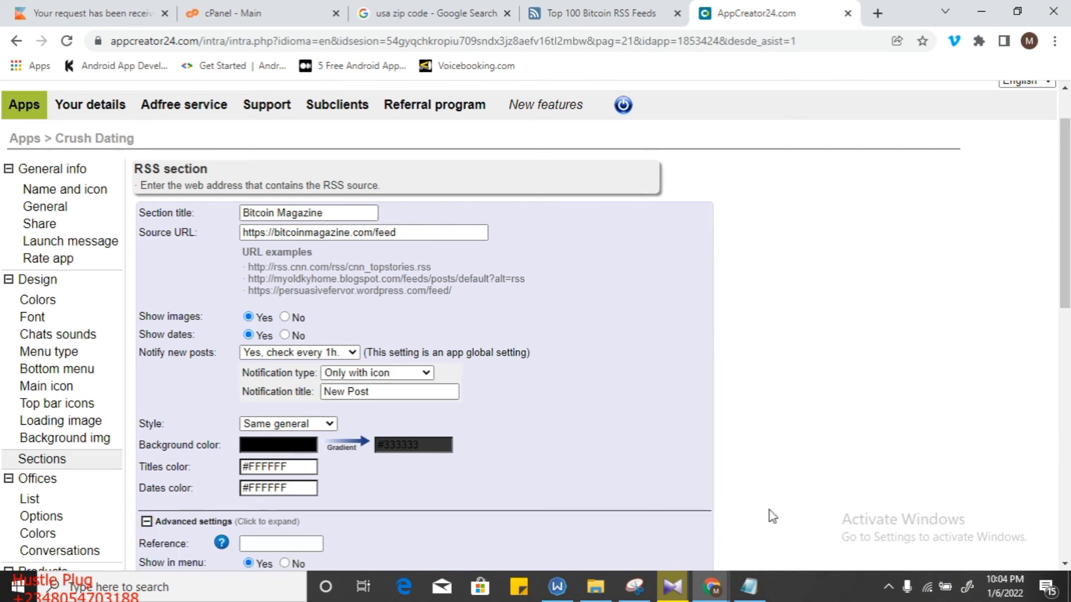
scroll(535, 326, down, 4)
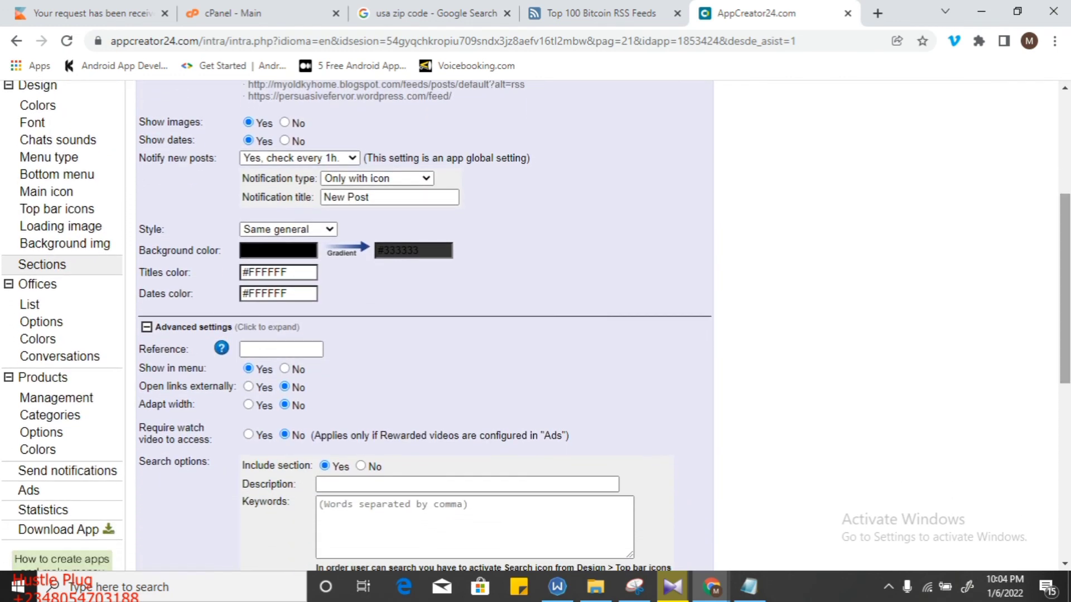
click(249, 435)
click(248, 435)
scroll(745, 480, down, 8)
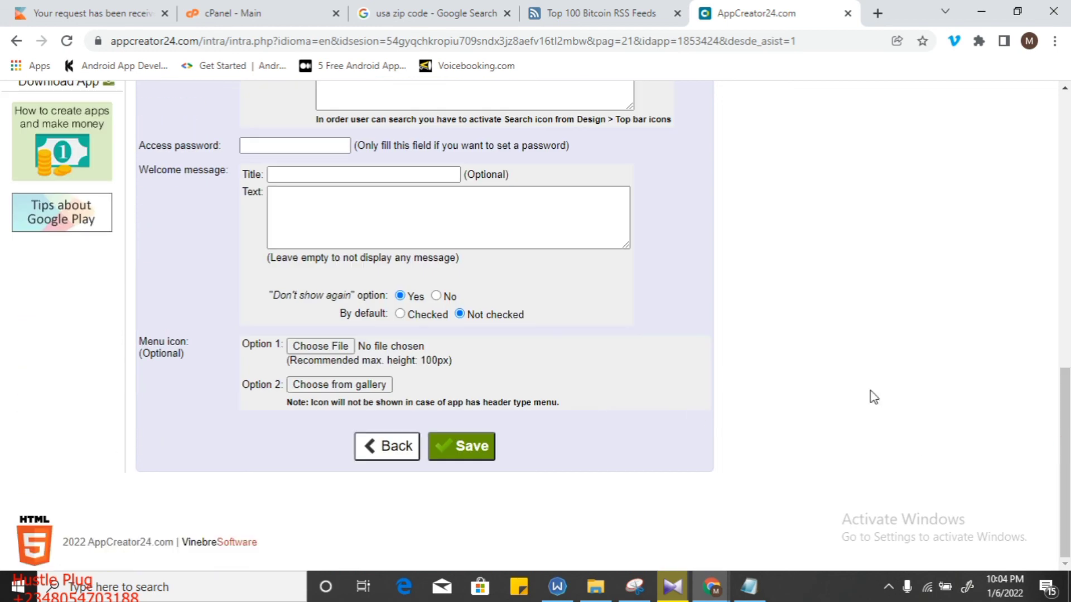
mouse_move(1063, 416)
mouse_down()
mouse_move(1059, 289)
mouse_move(1059, 425)
mouse_move(1056, 267)
mouse_move(1057, 421)
mouse_up()
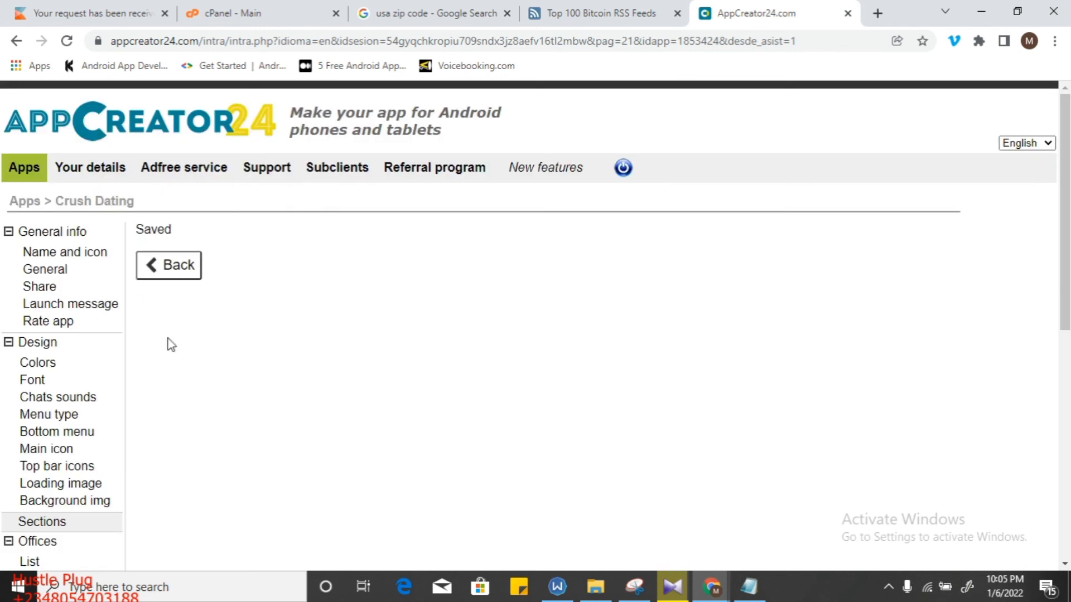
Step: Return to the app's list of sections and create a new Video section
click(43, 525)
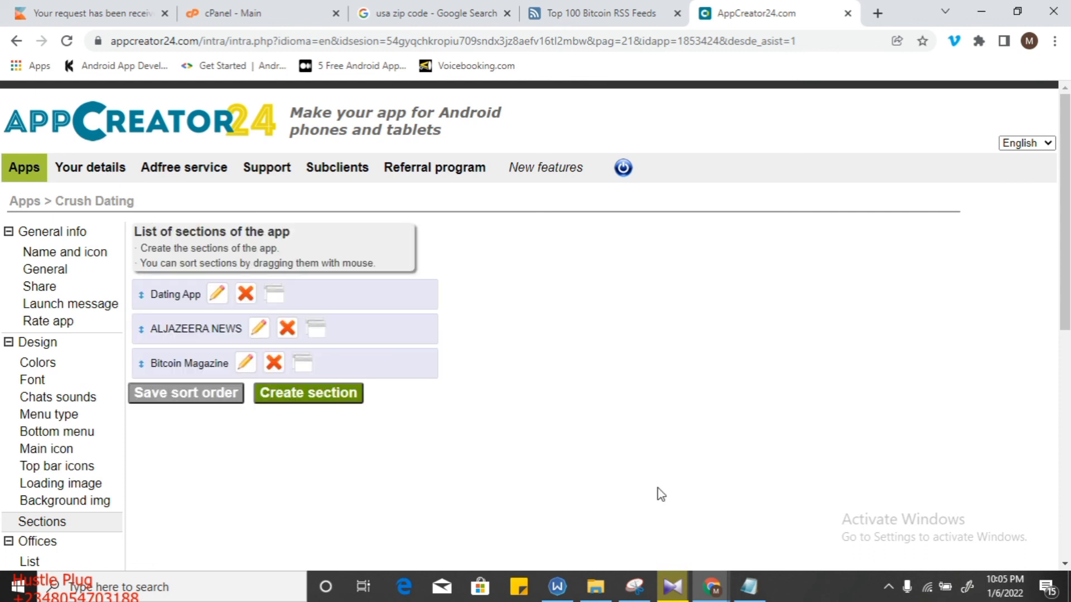
click(301, 394)
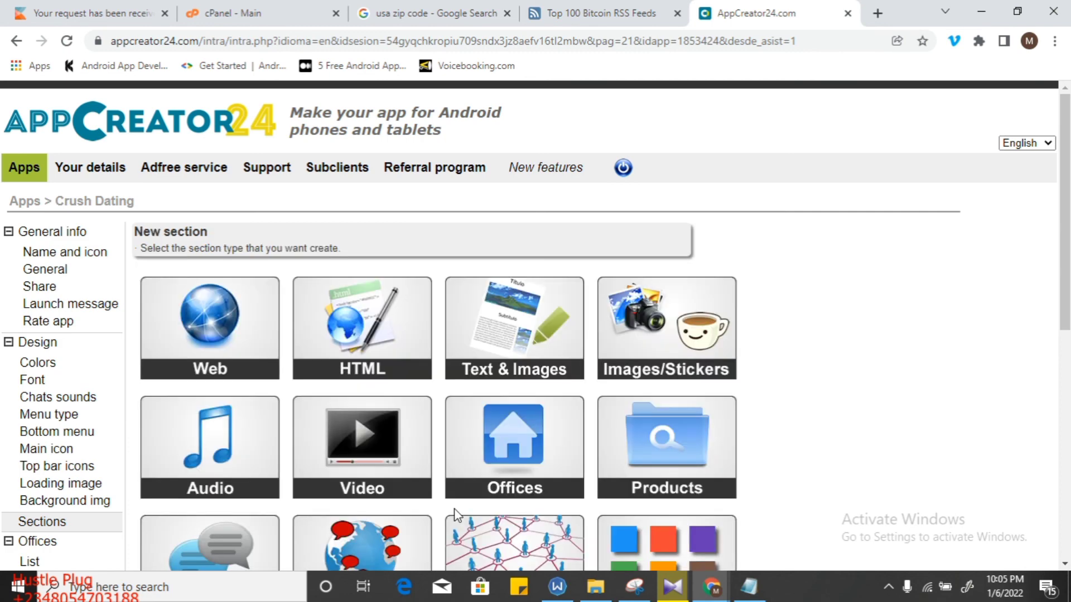
click(1065, 544)
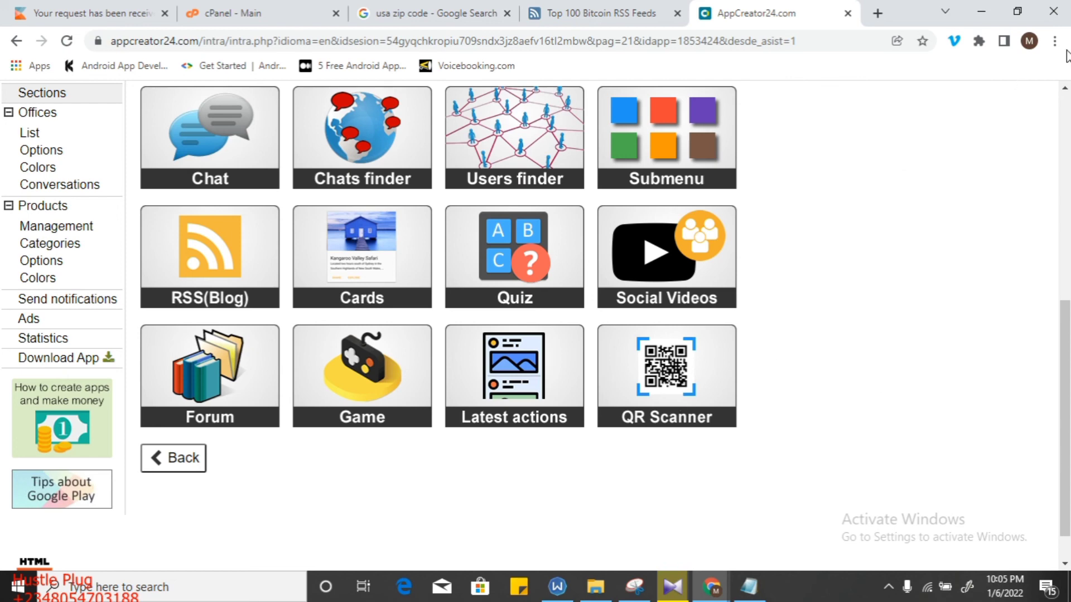
scroll(1065, 88, up, 2)
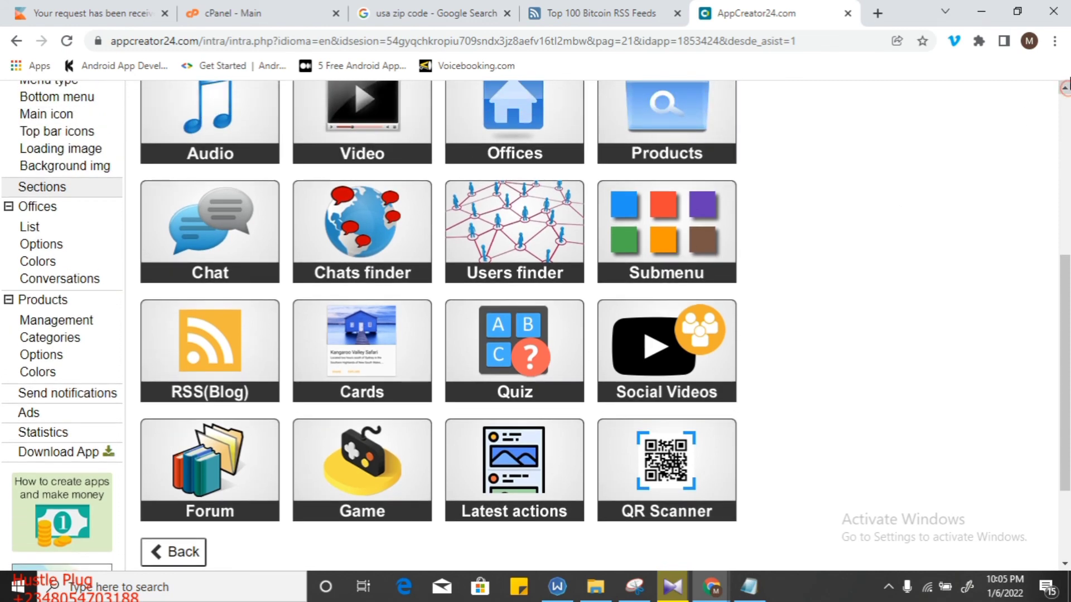
click(1063, 89)
scroll(1064, 90, up, 5)
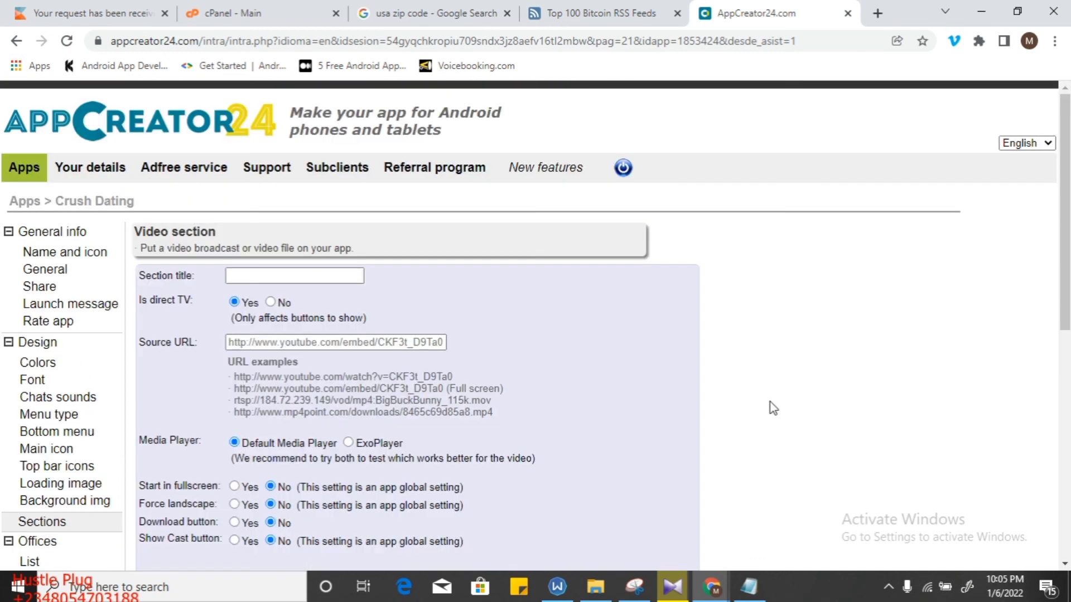
Step: Title the new video section "Tutorial Video"
click(287, 278)
text(Tutori)
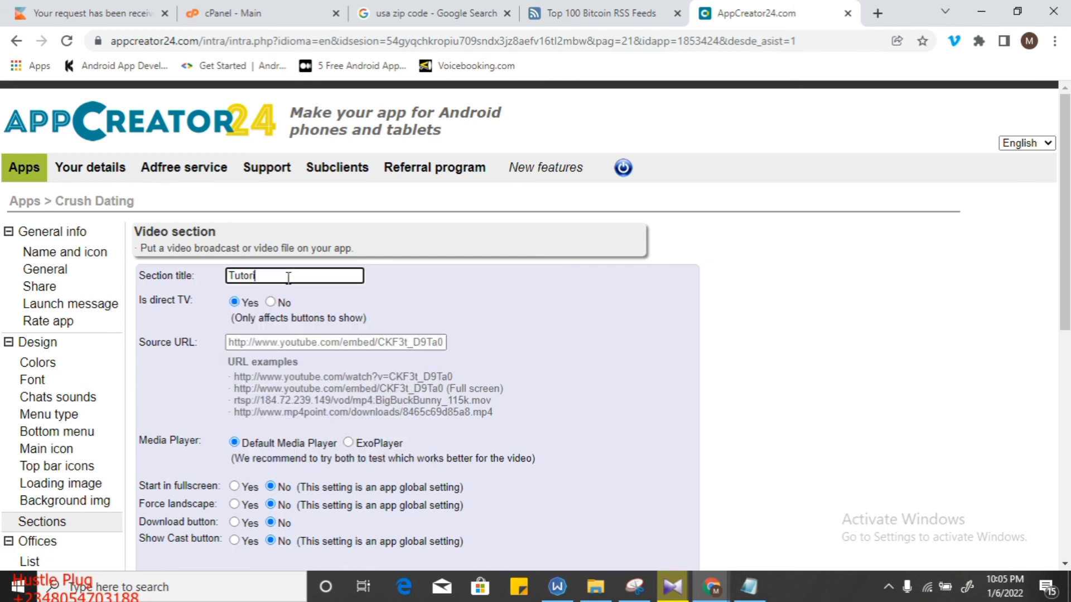
text(al Video)
click(261, 342)
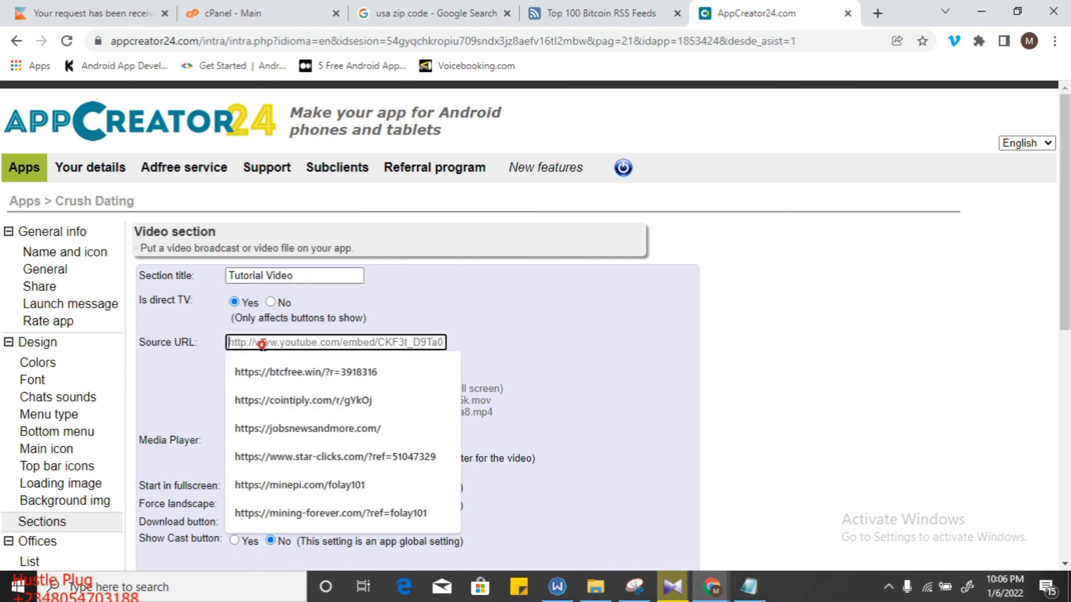
click(573, 359)
click(502, 416)
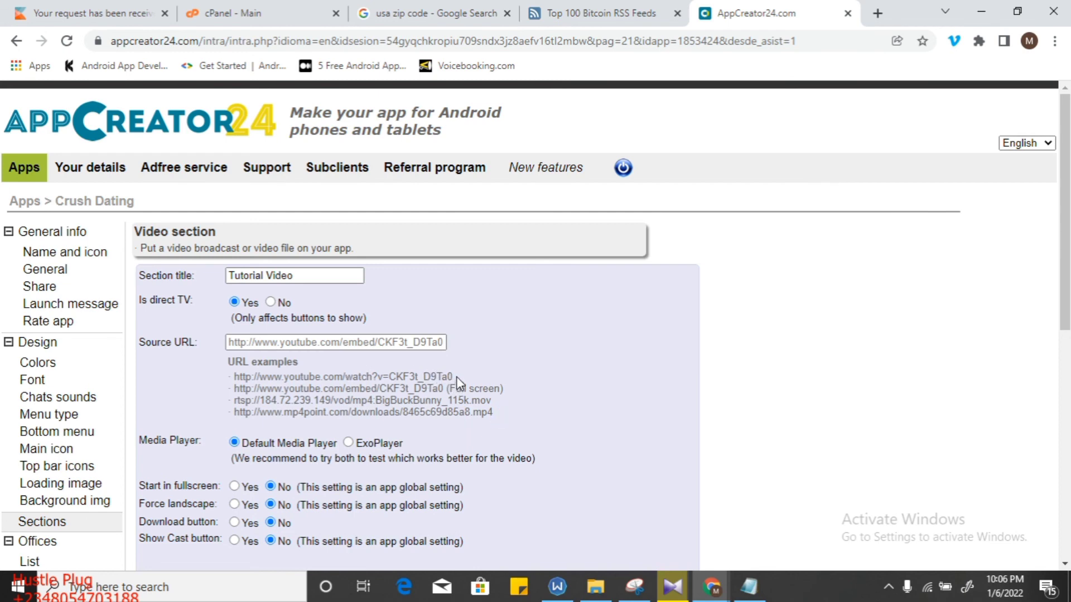
drag(456, 376, 234, 378)
key(ctrl+c)
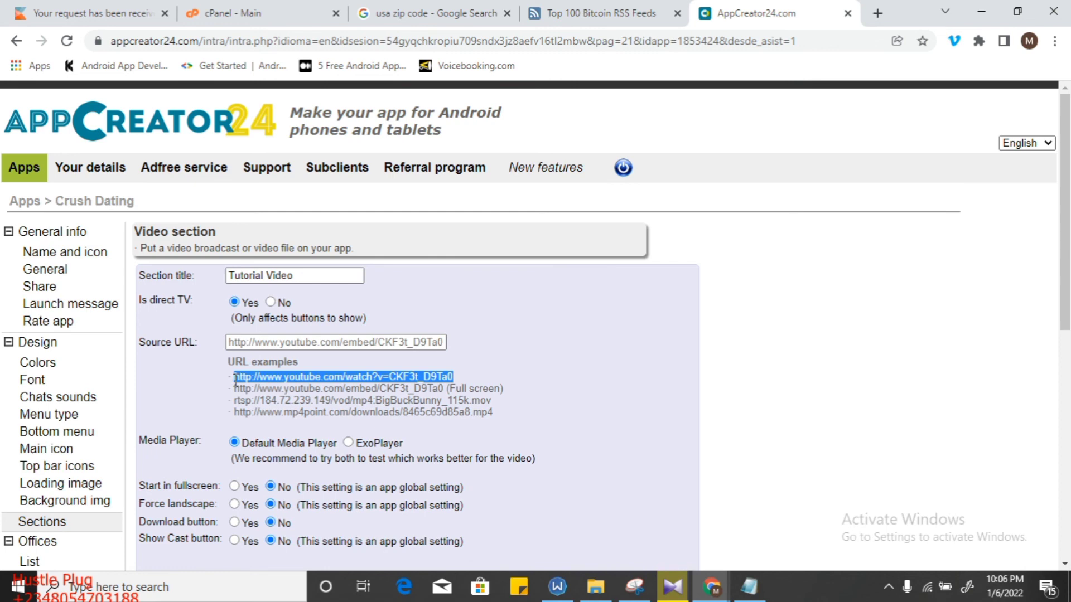
click(370, 342)
key(ctrl+v)
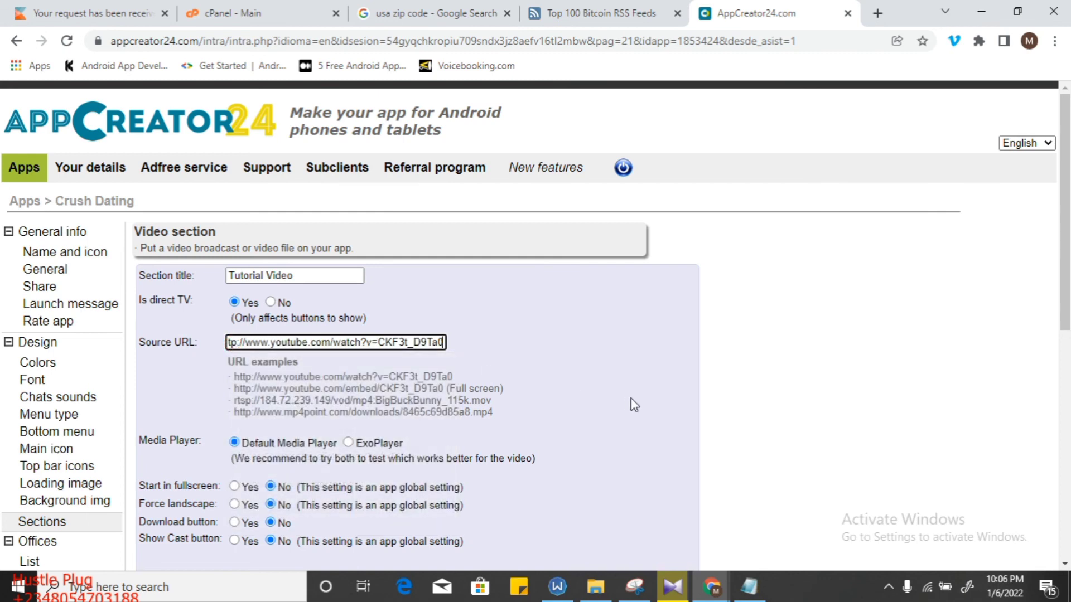
scroll(743, 137, down, 2)
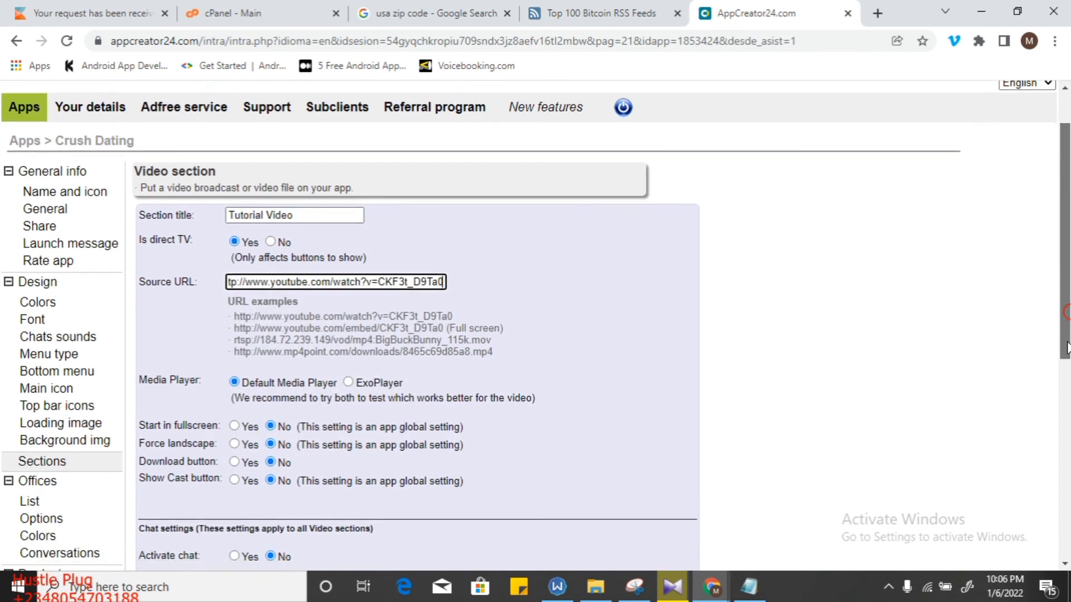
Step: Search Google videos for "how to reskin apps in flutter", copy a YouTube result's address, and close the search page
click(549, 18)
click(470, 48)
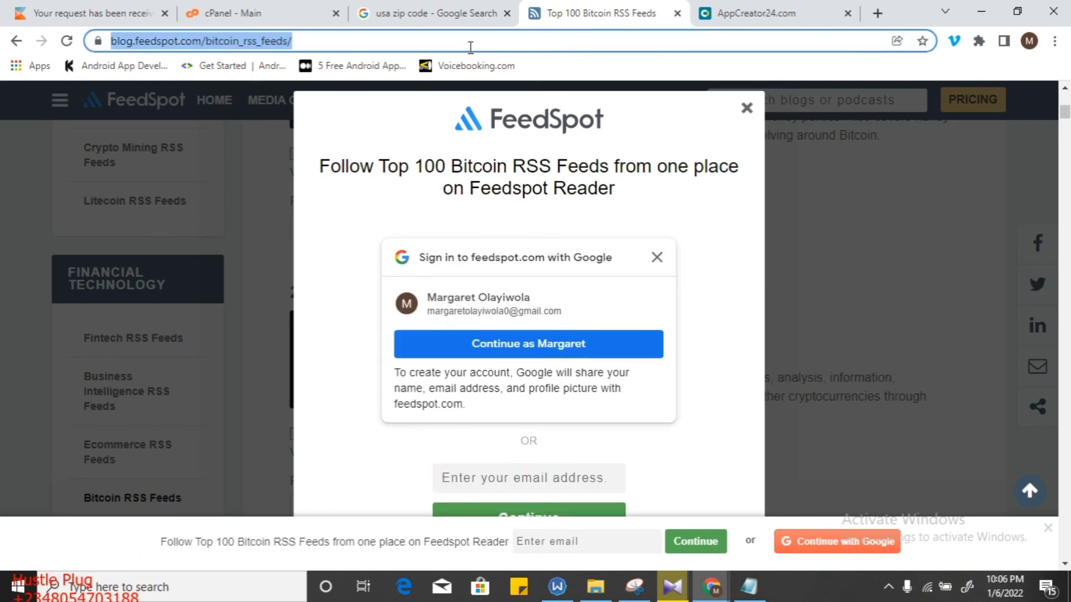
text(how)
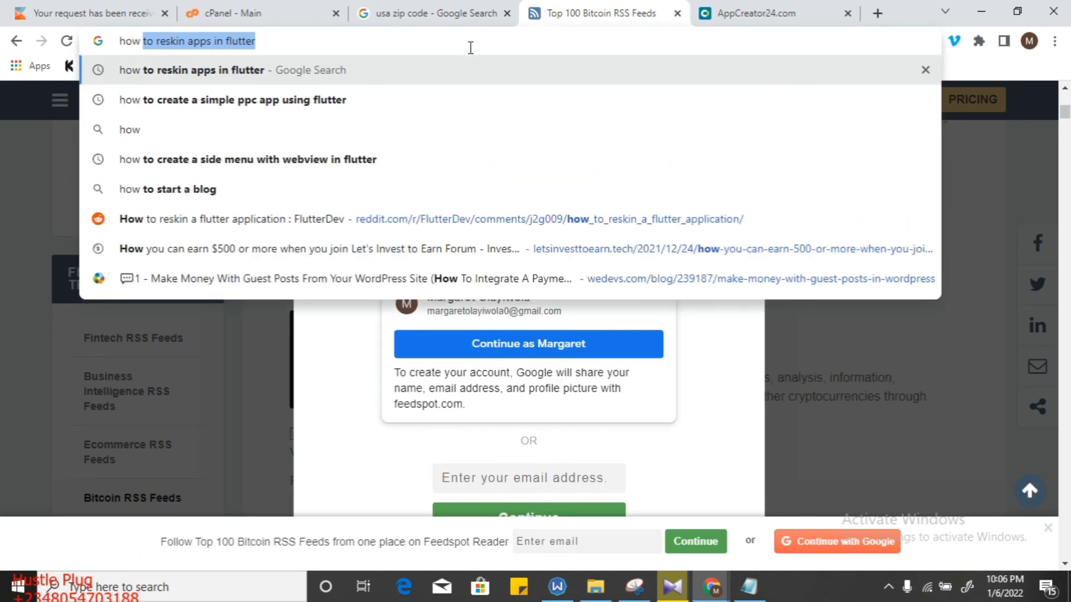
key(Return)
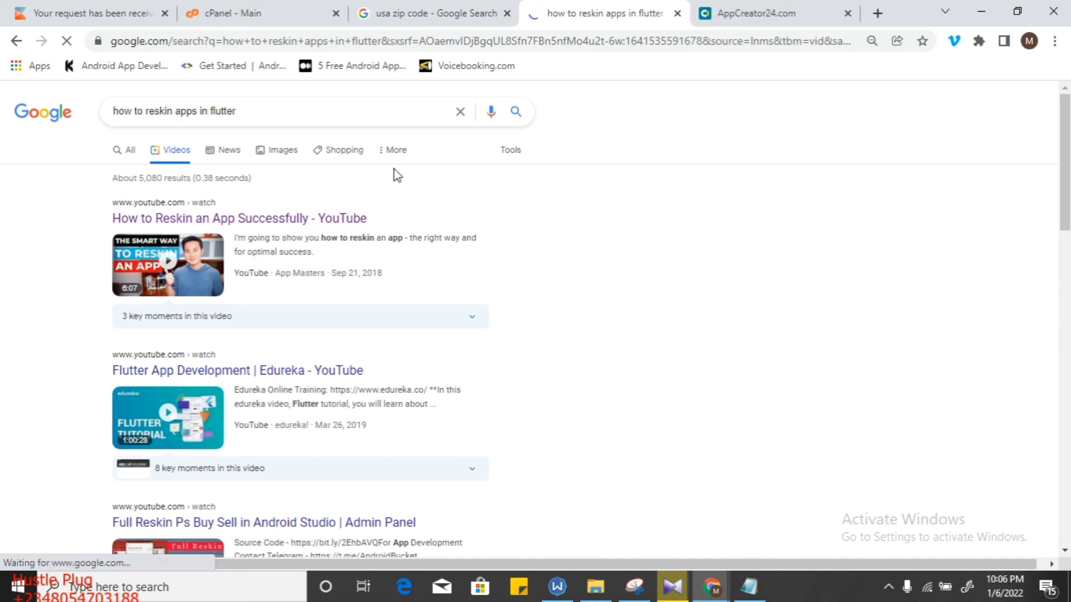
click(380, 44)
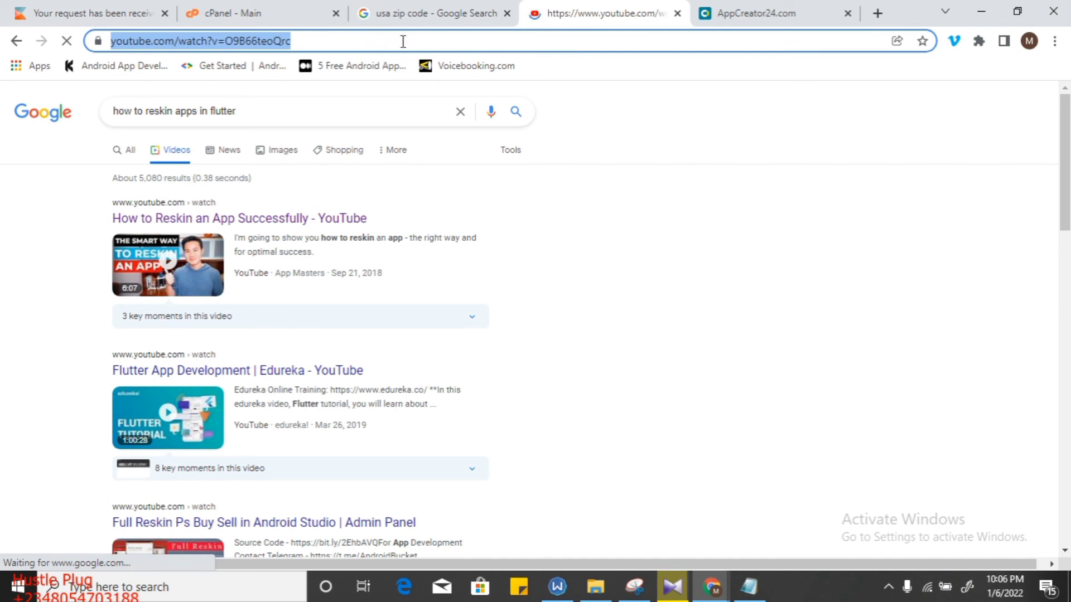
click(677, 14)
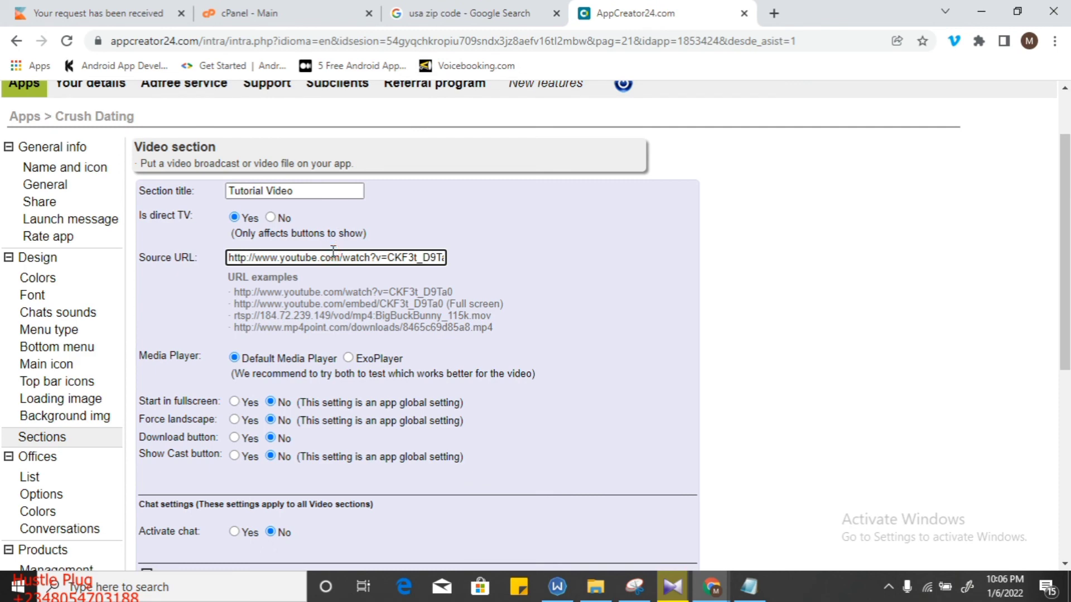
key(ctrl+a)
text(https://www.youtube.com/watch?v=O9B66teoQrc)
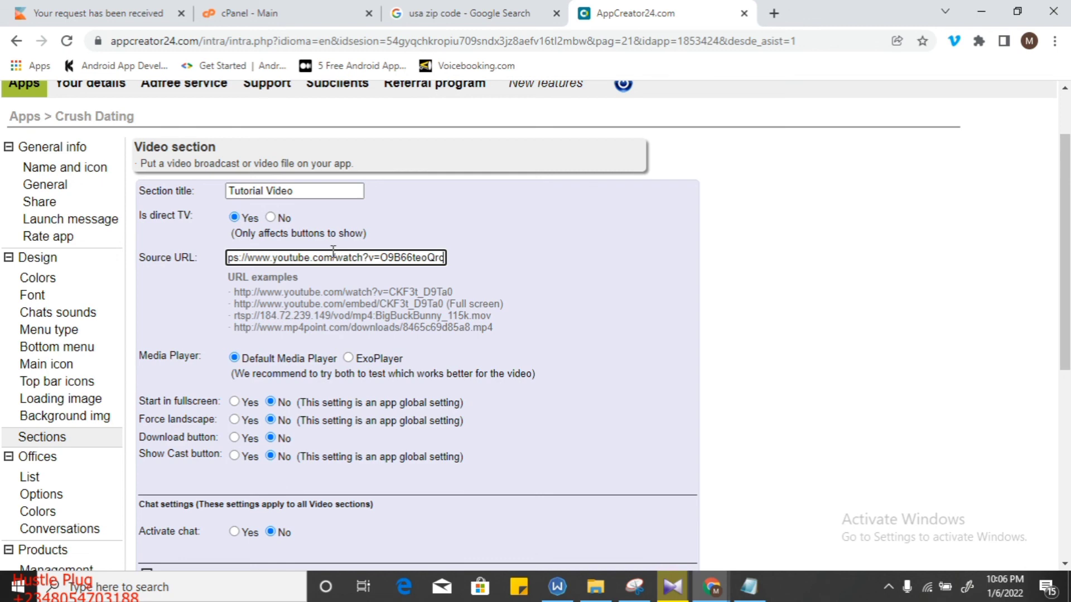
click(332, 252)
click(351, 257)
click(353, 258)
click(352, 257)
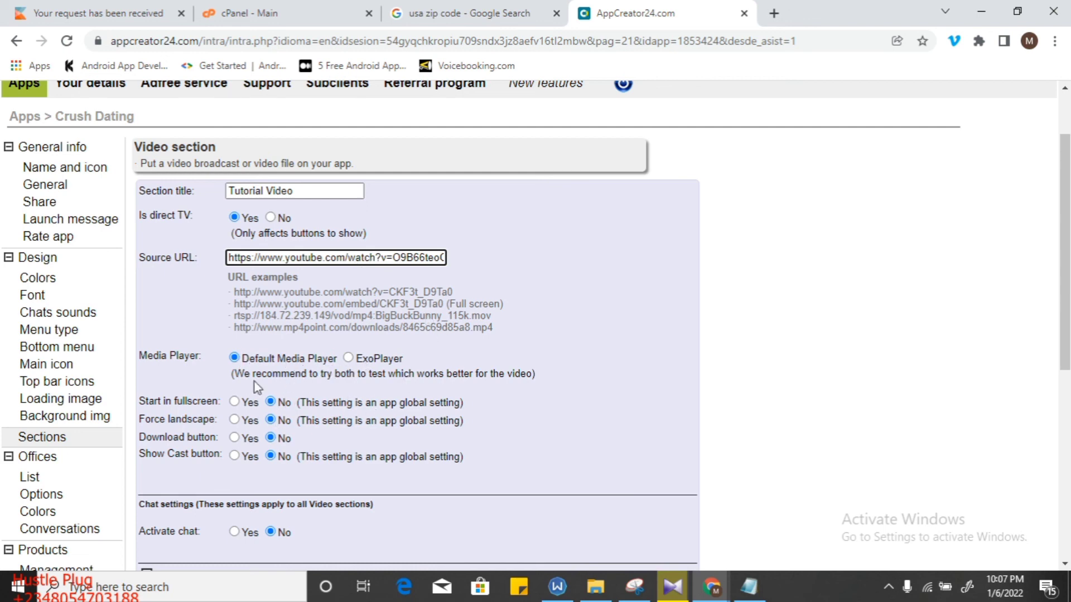
Step: Enable fullscreen start, forced landscape, the download button, the Cast button and chat for the video section
click(235, 437)
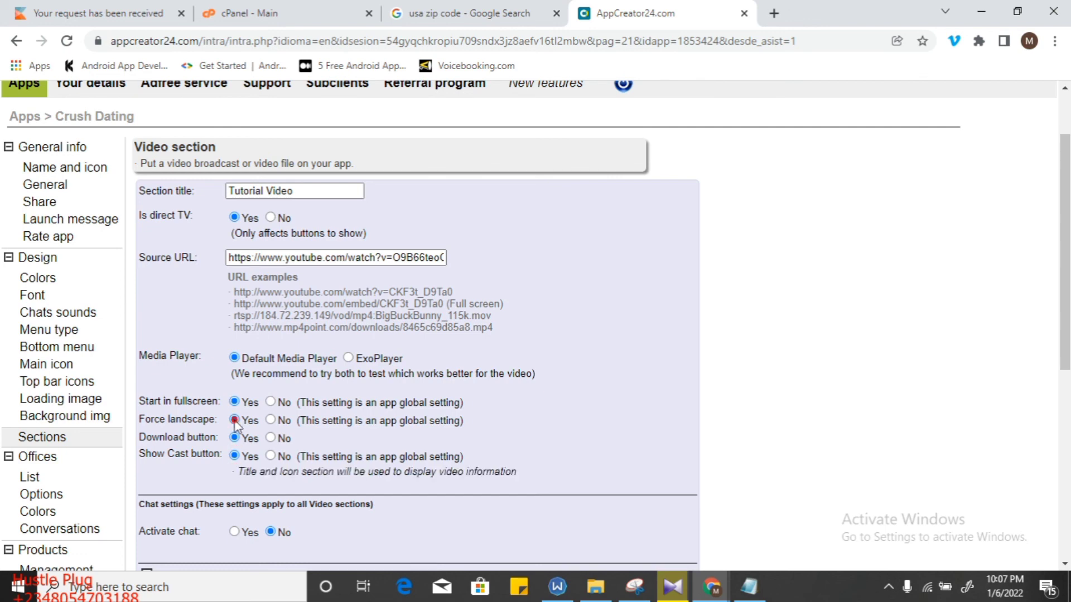
click(235, 420)
scroll(507, 542, down, 5)
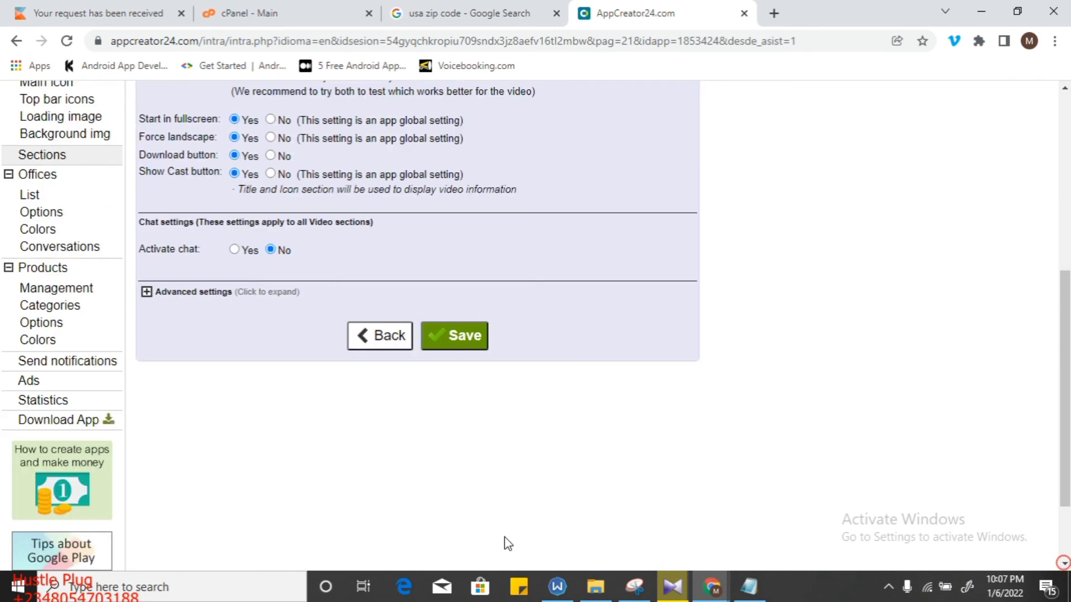
click(239, 251)
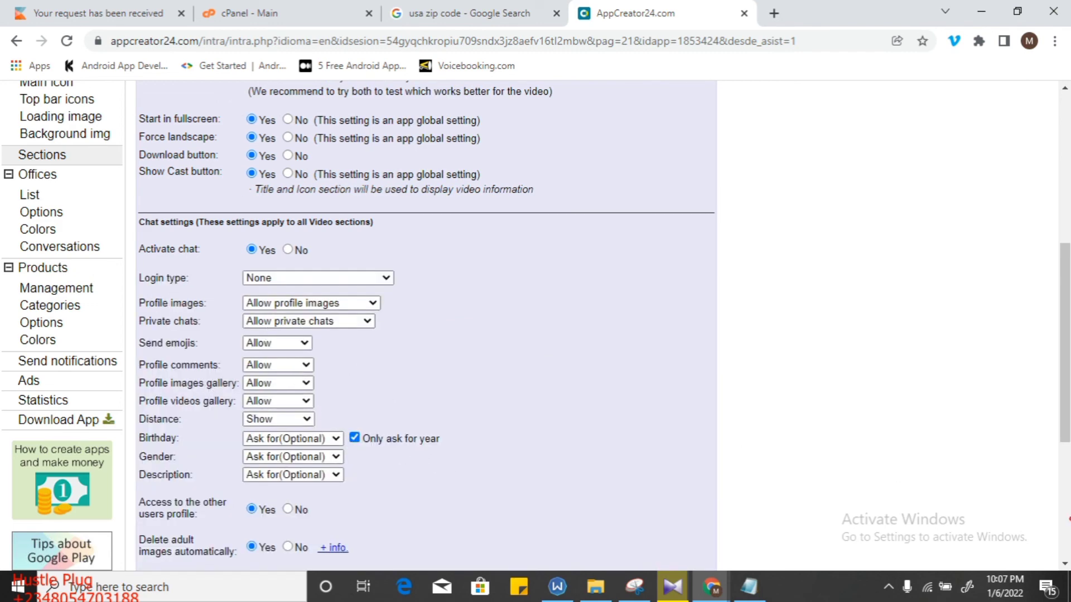
Step: Require watching a video to access the section in its advanced settings, and save the video section
scroll(227, 538, down, 5)
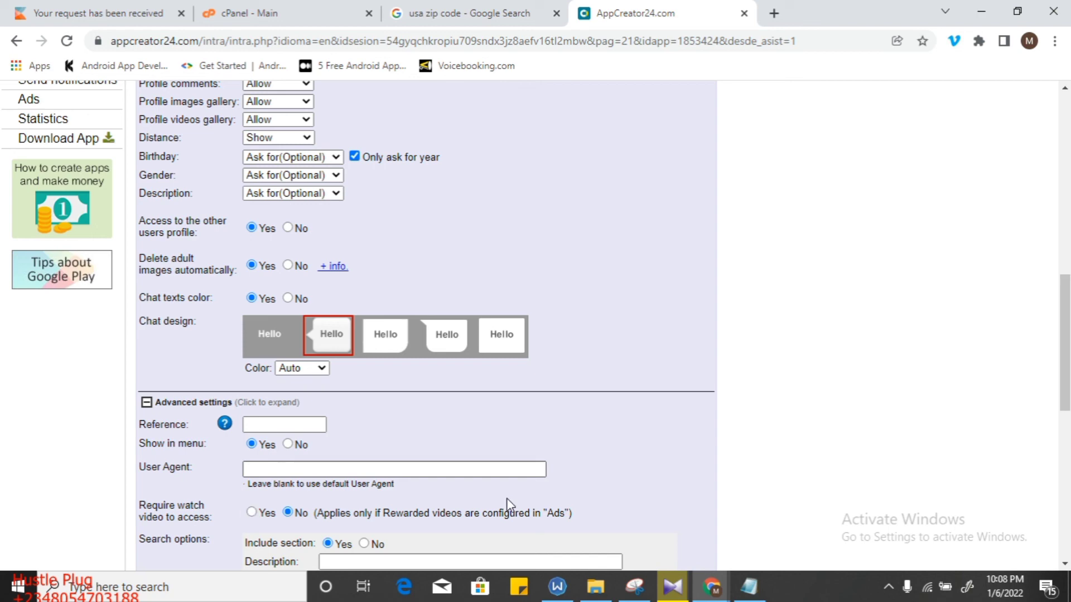
key(Down)
click(1064, 536)
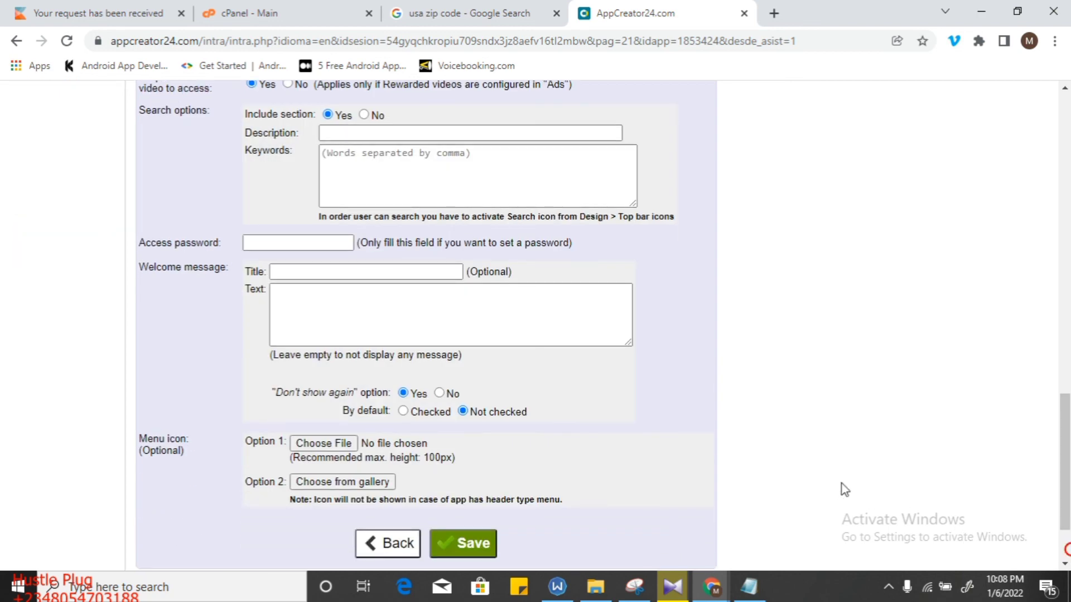
click(486, 551)
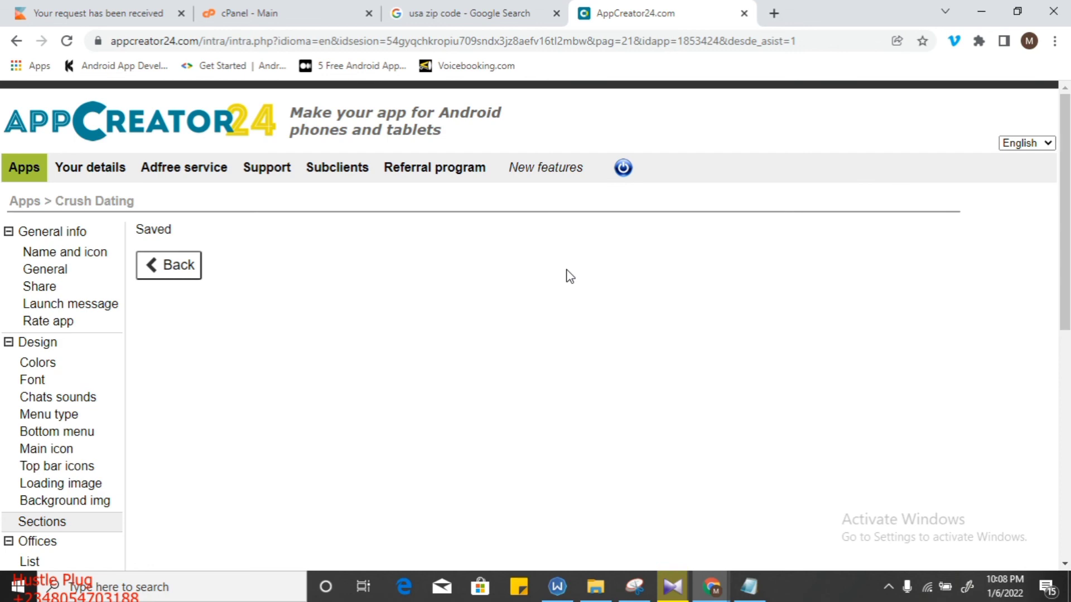
Step: Return to the app's list of sections and create a new Products section
click(40, 523)
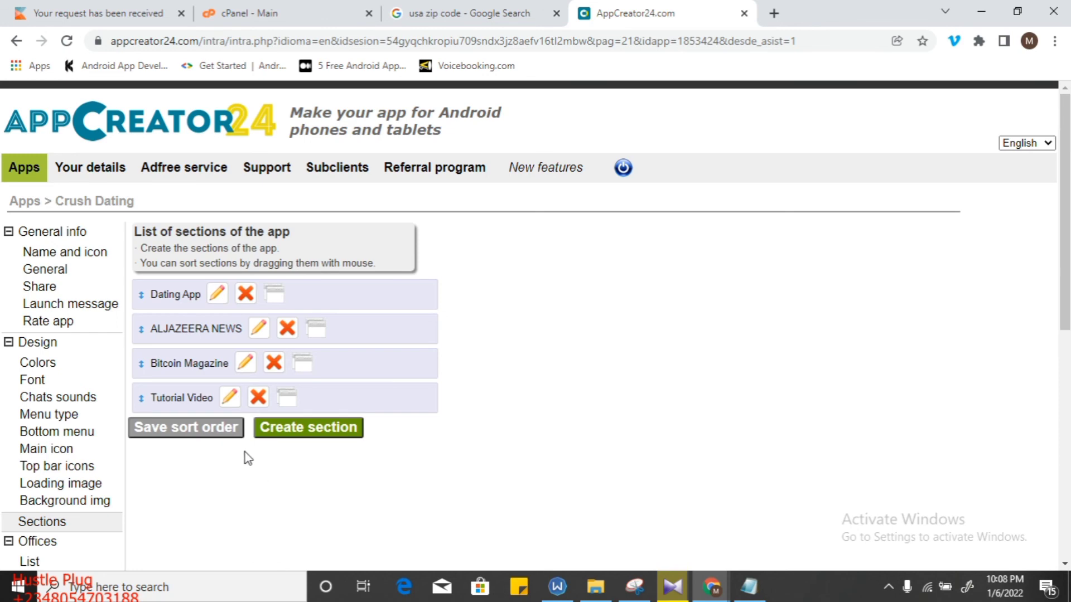
click(322, 429)
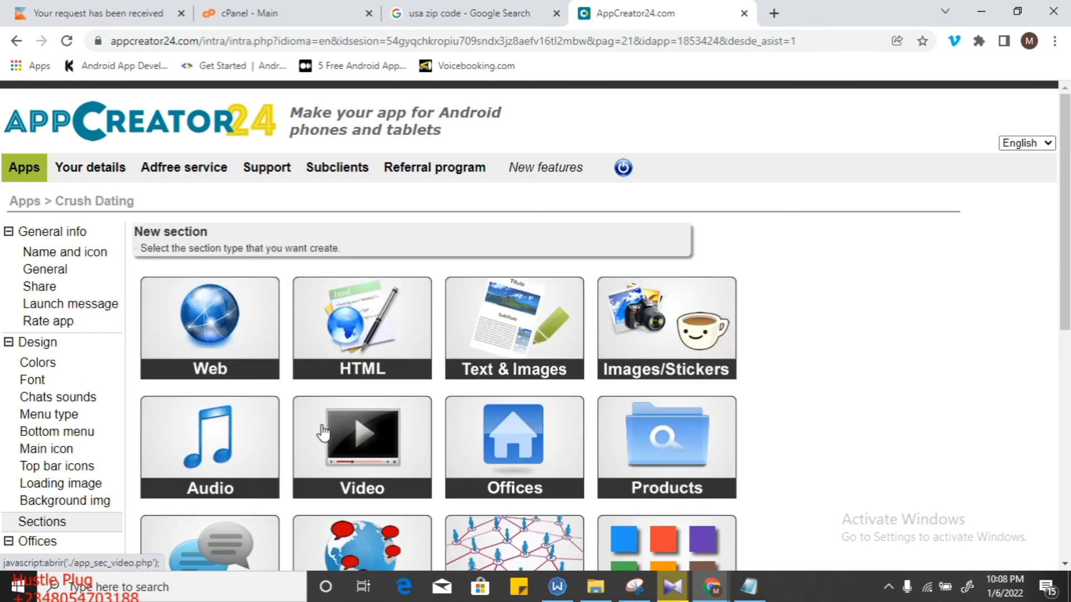
click(639, 478)
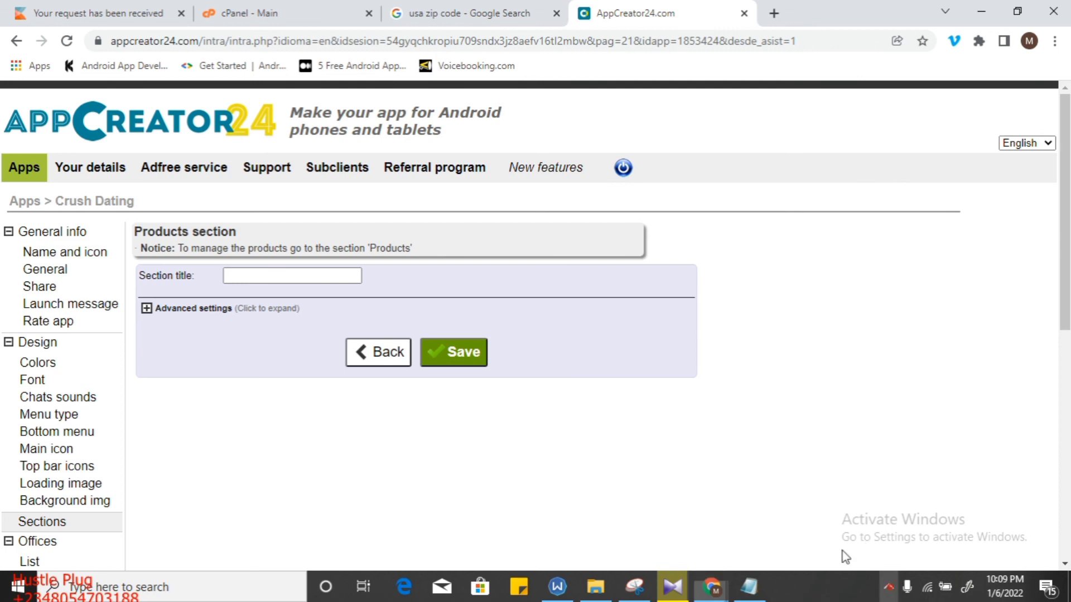
click(889, 587)
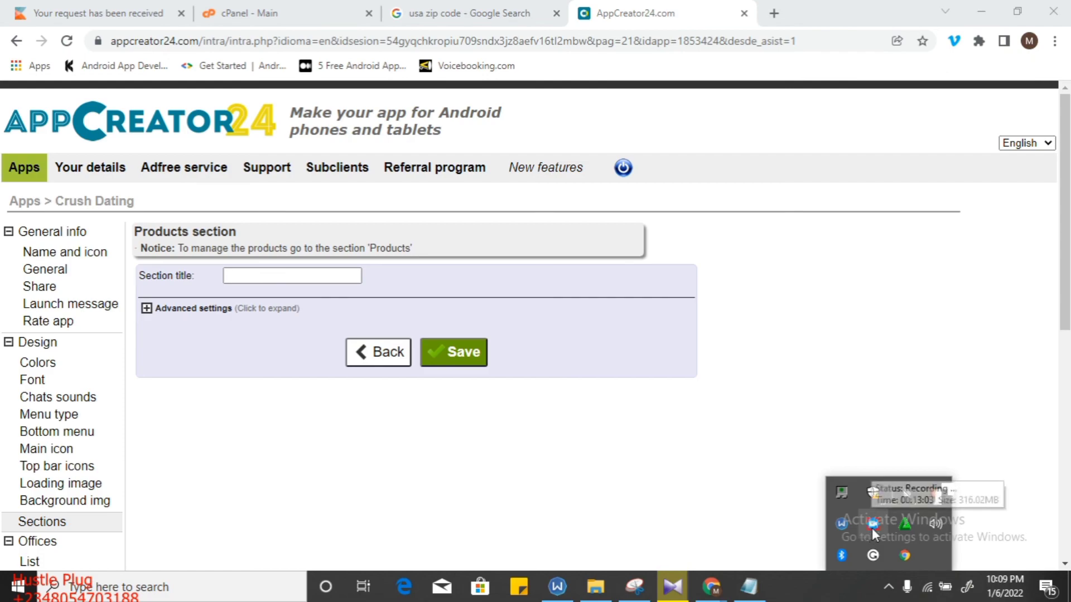